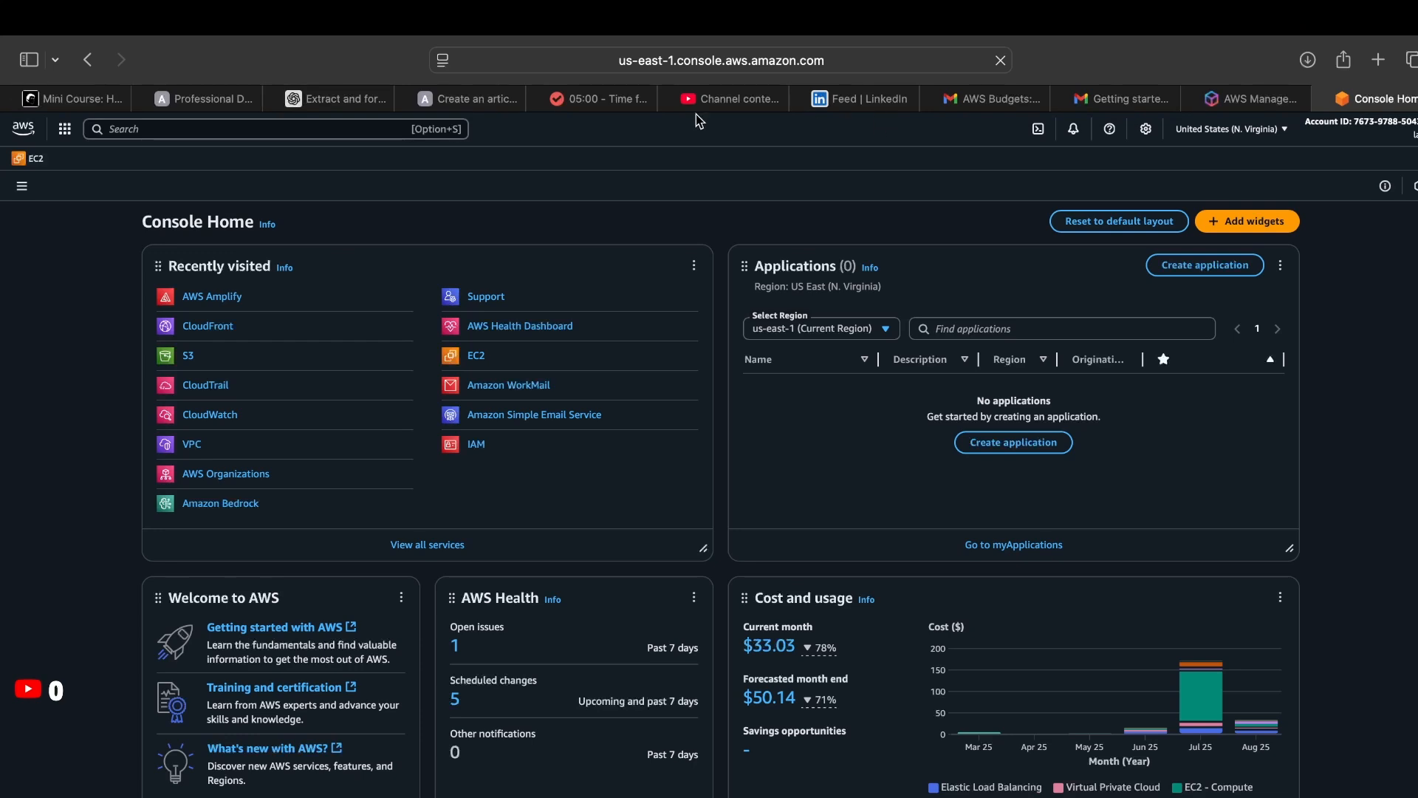
- Switch to YouTube Studio and view the channel dashboard and the list of channel videos
click(737, 99)
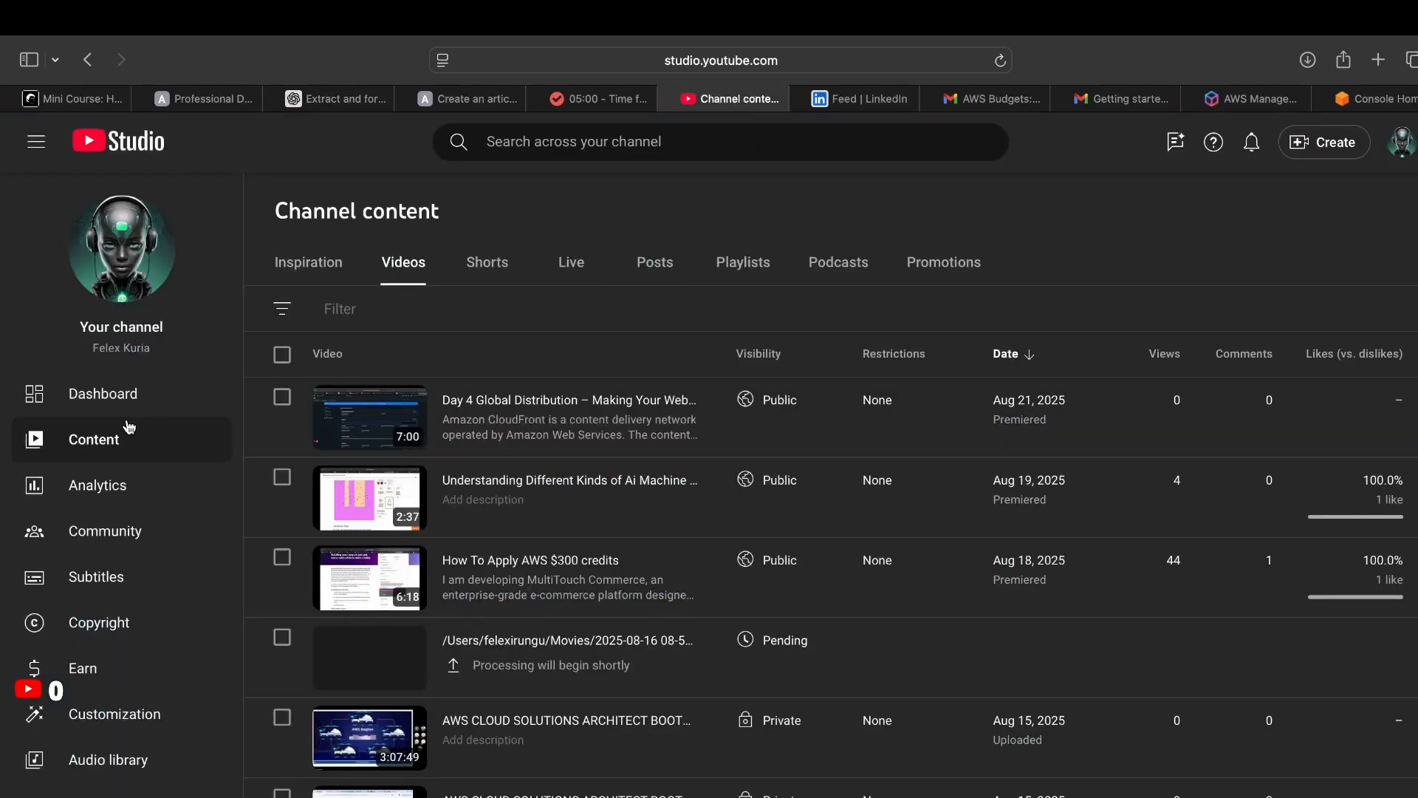
click(223, 375)
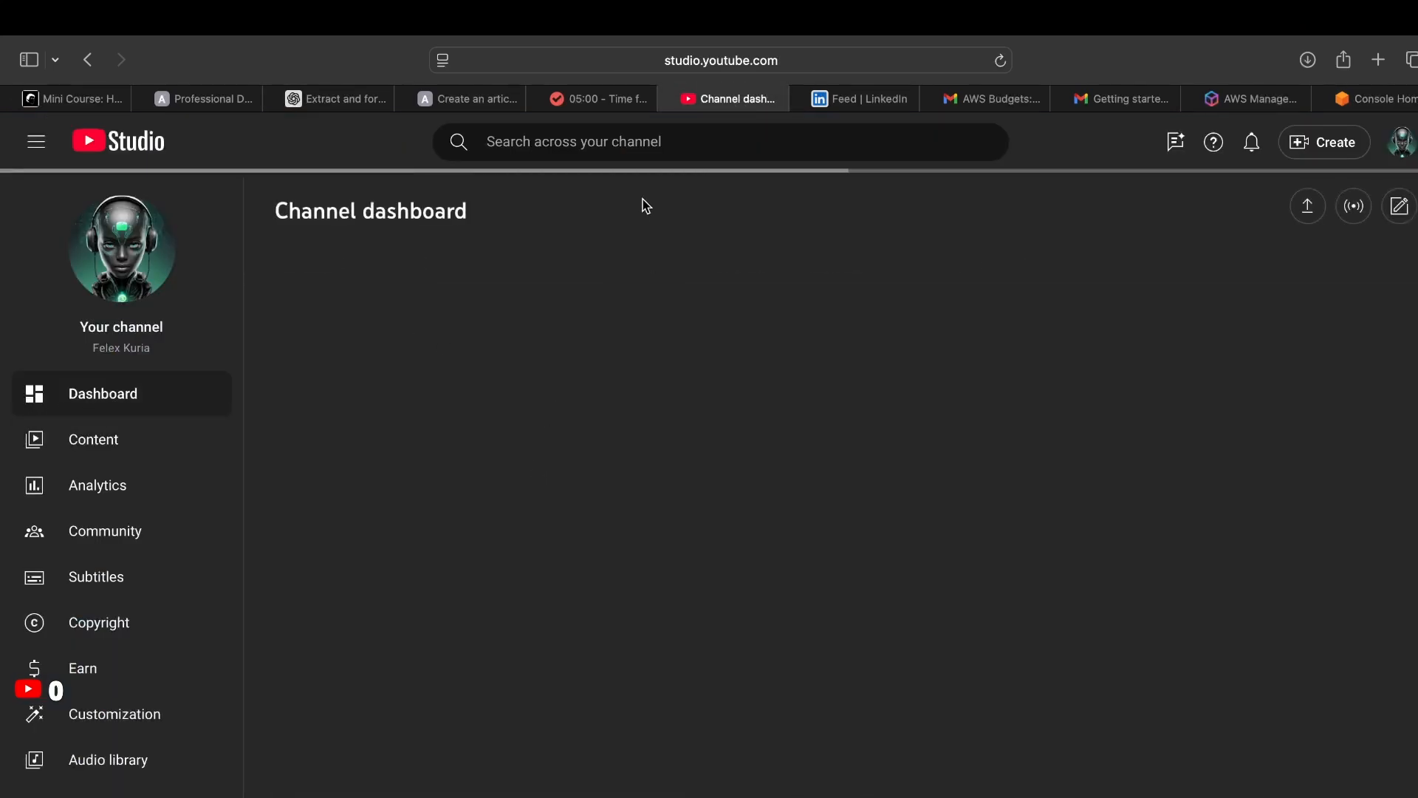
click(90, 452)
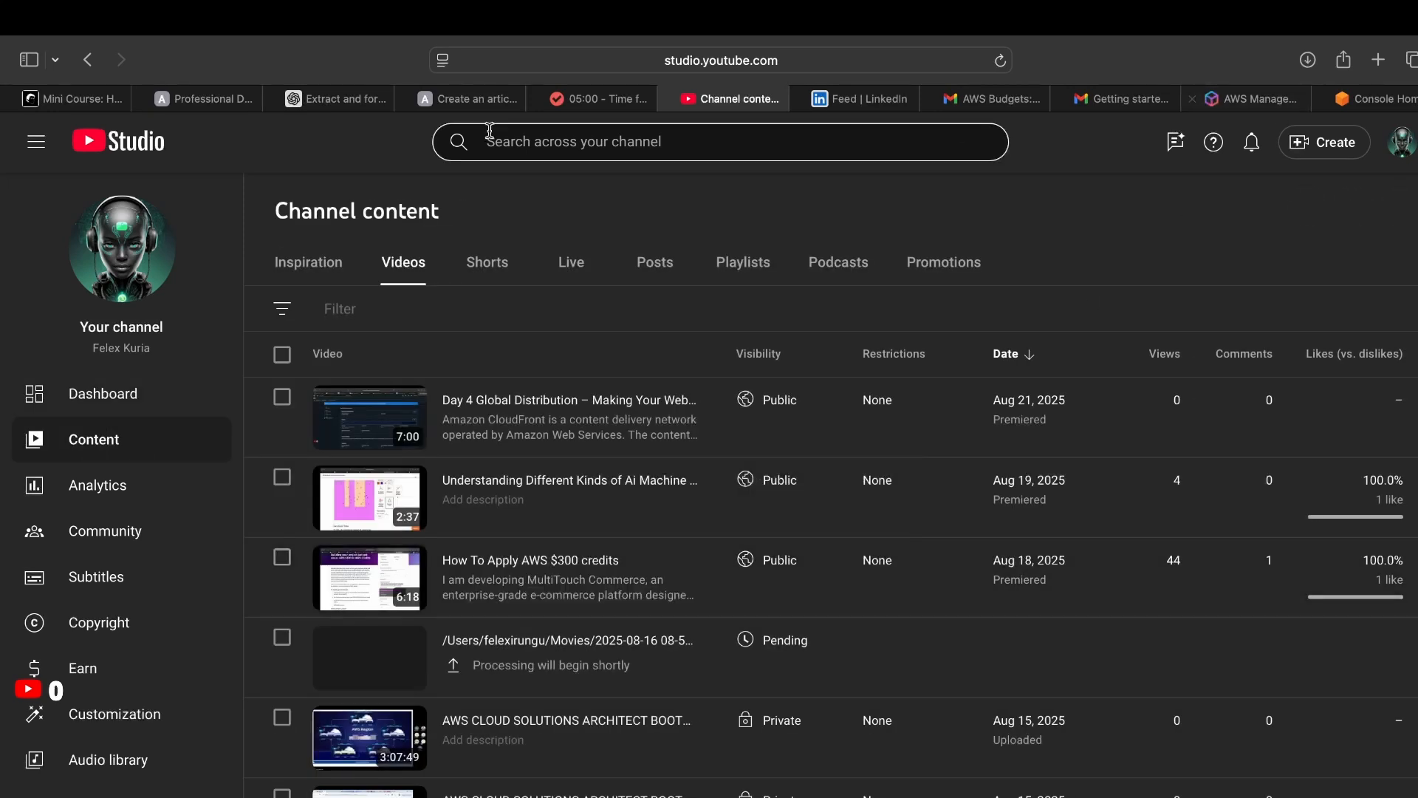
- View the Mac's system information in About This Mac, and close its window
mouse_move(6, 6)
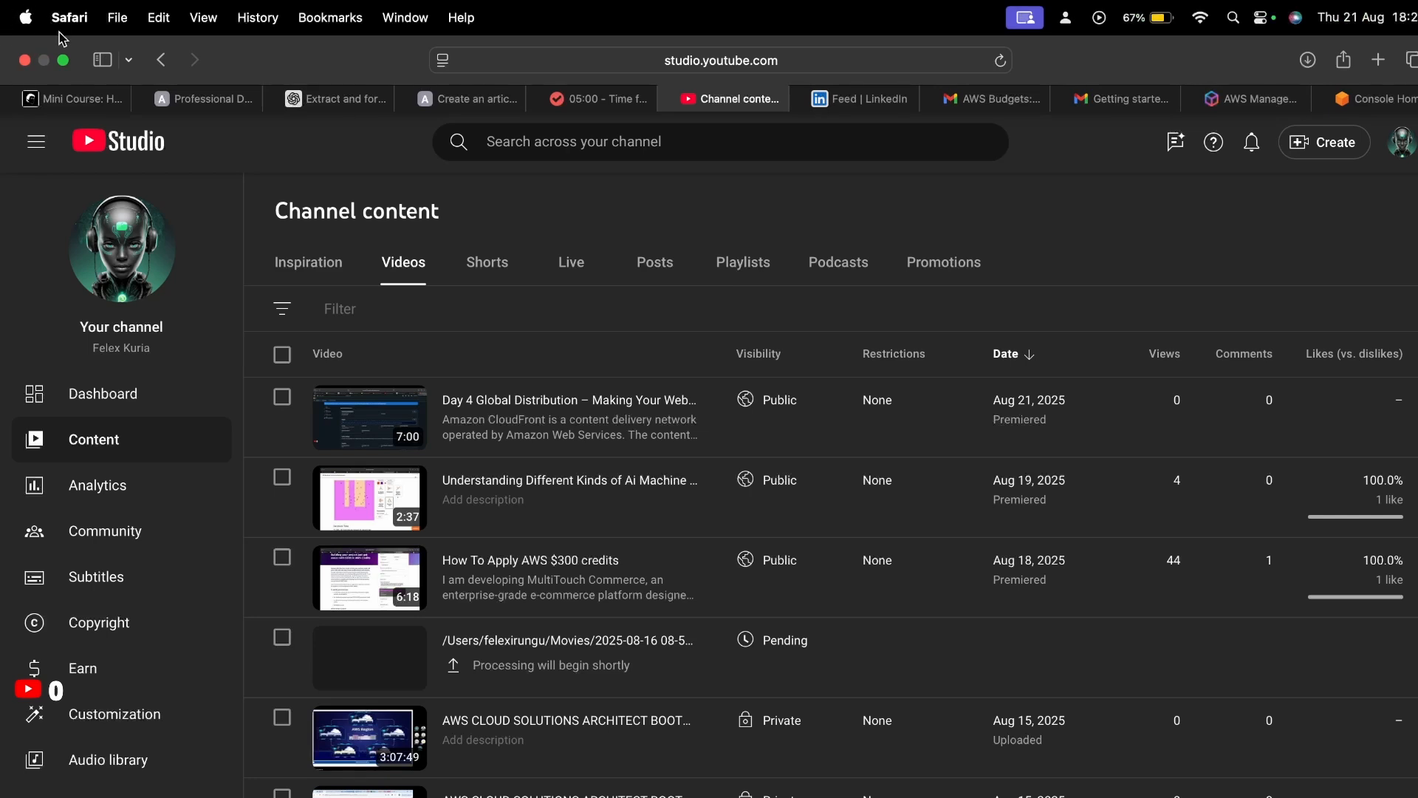
click(13, 7)
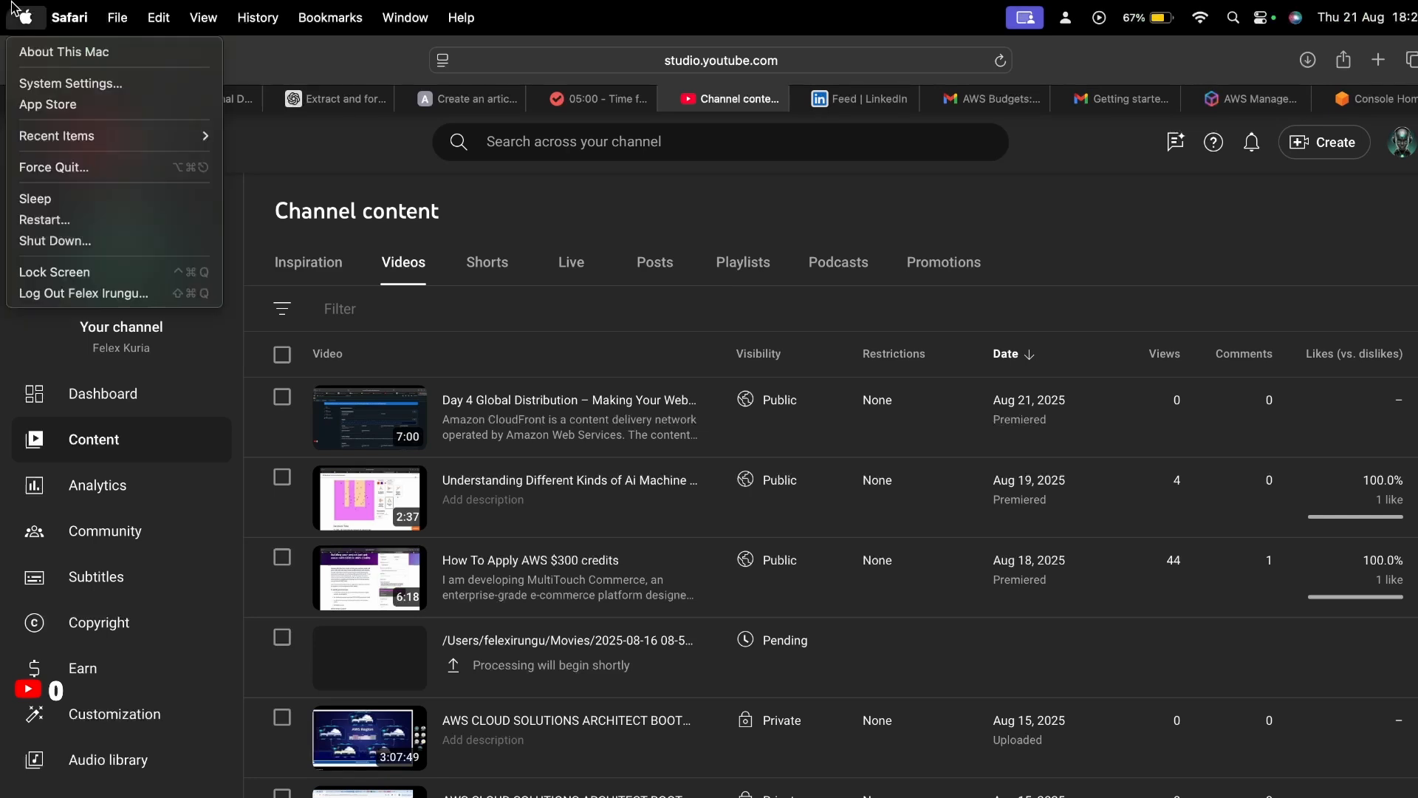
click(70, 52)
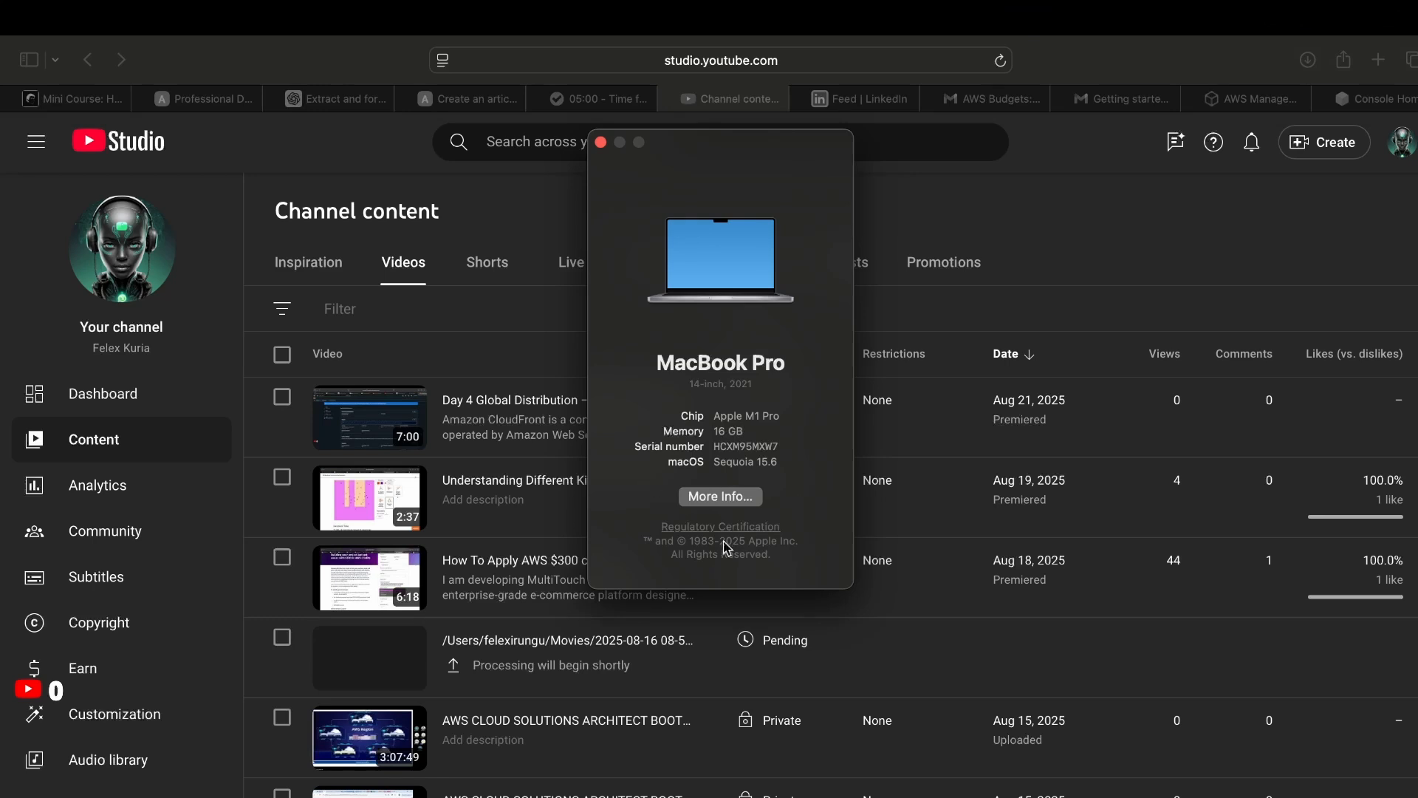
click(932, 365)
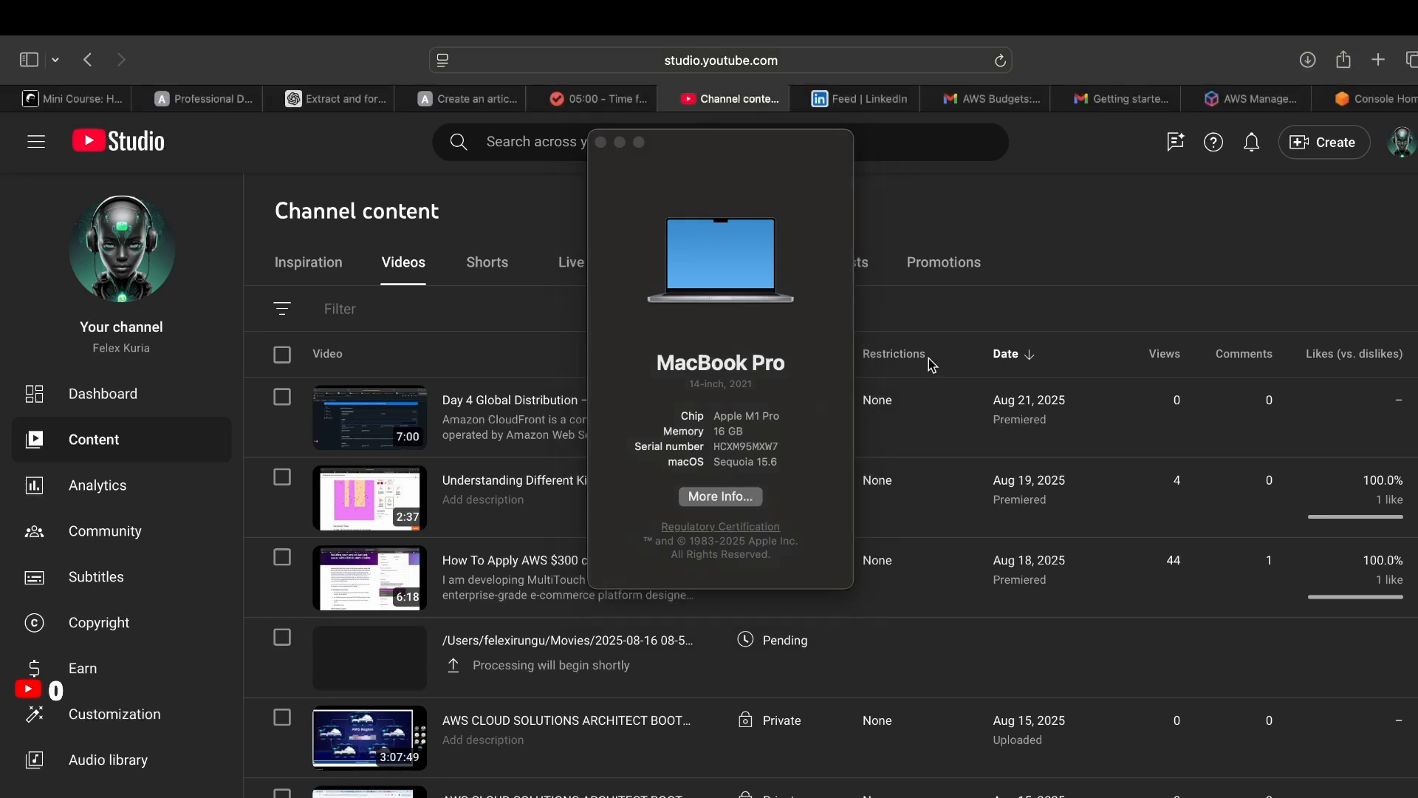
click(601, 143)
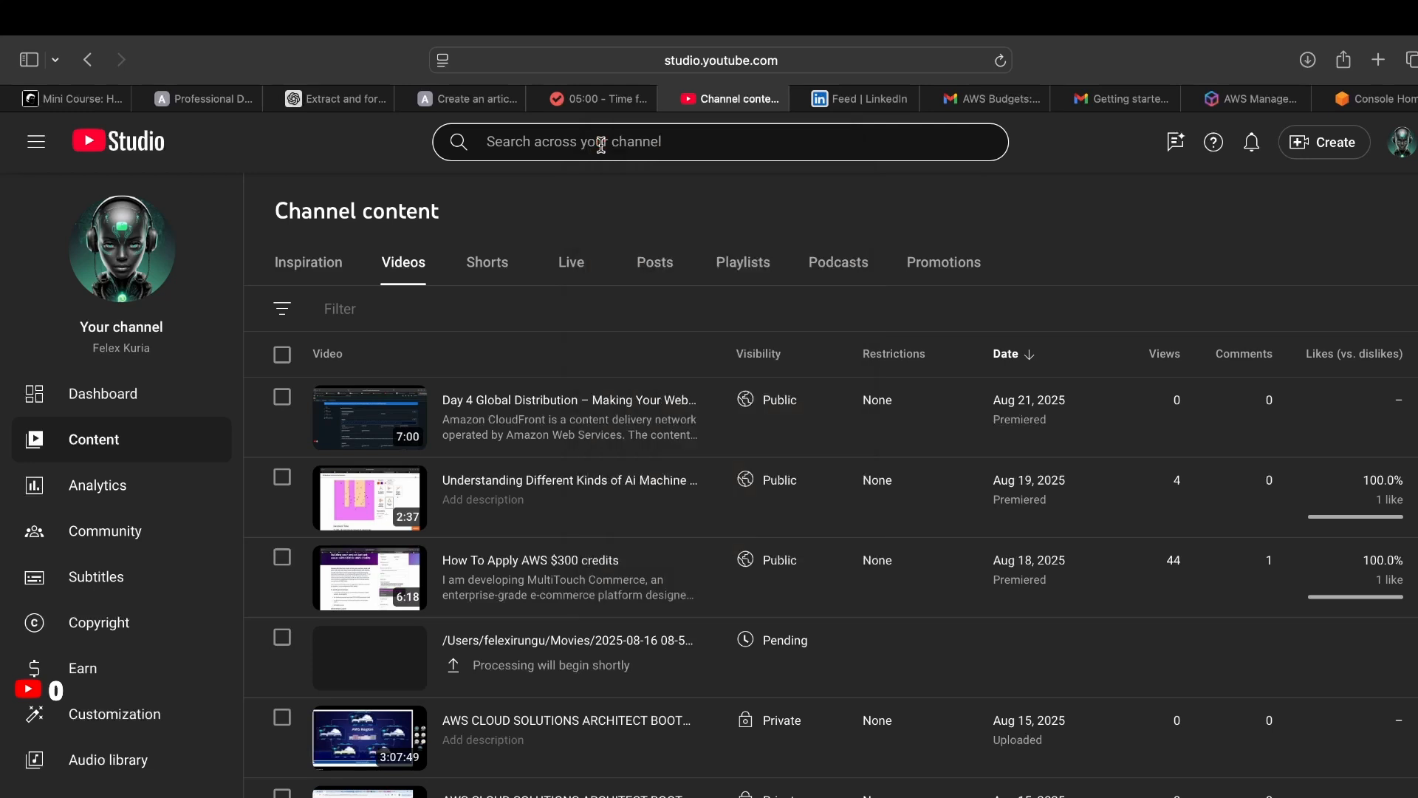
- Find Windows App with Spotlight and launch it
key(super+space)
text(w)
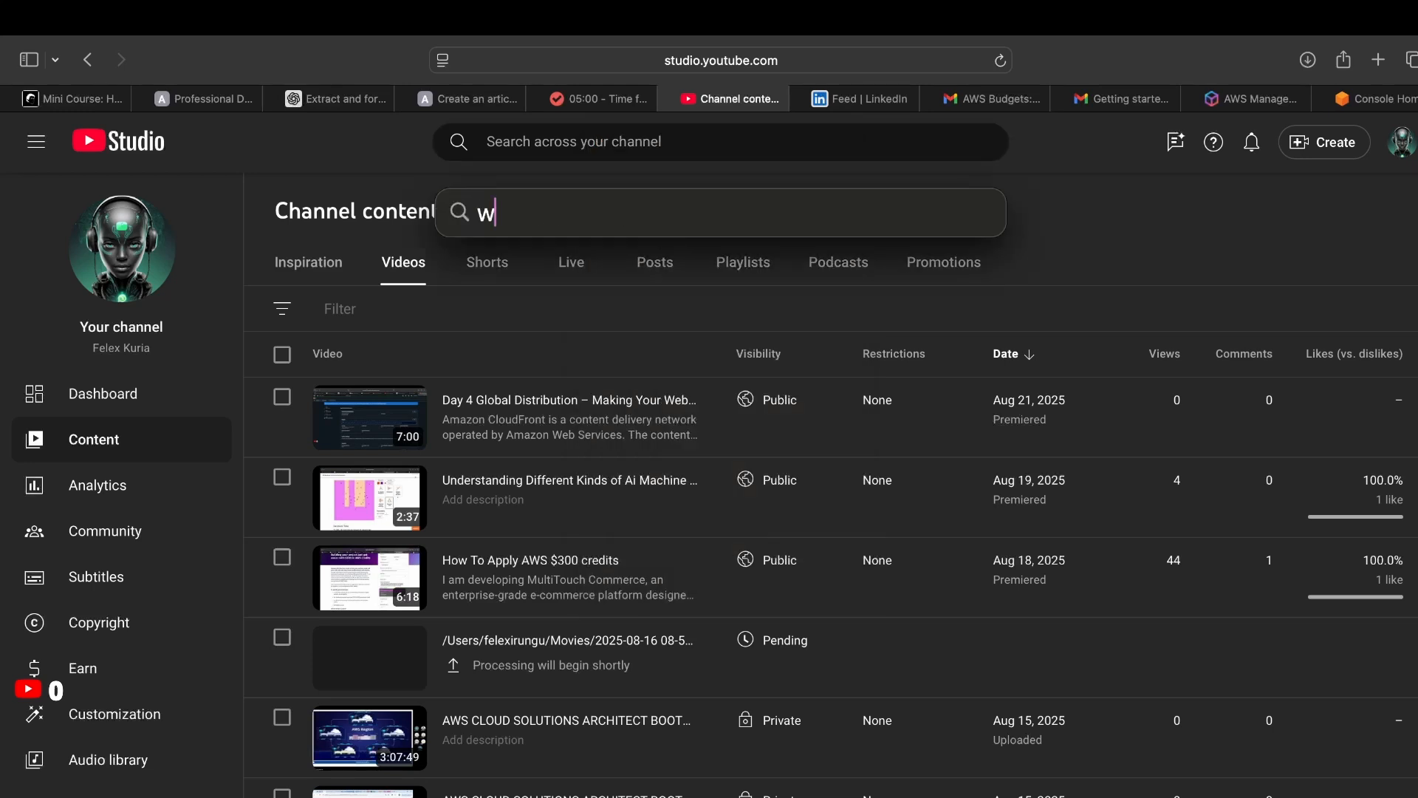
key(Return)
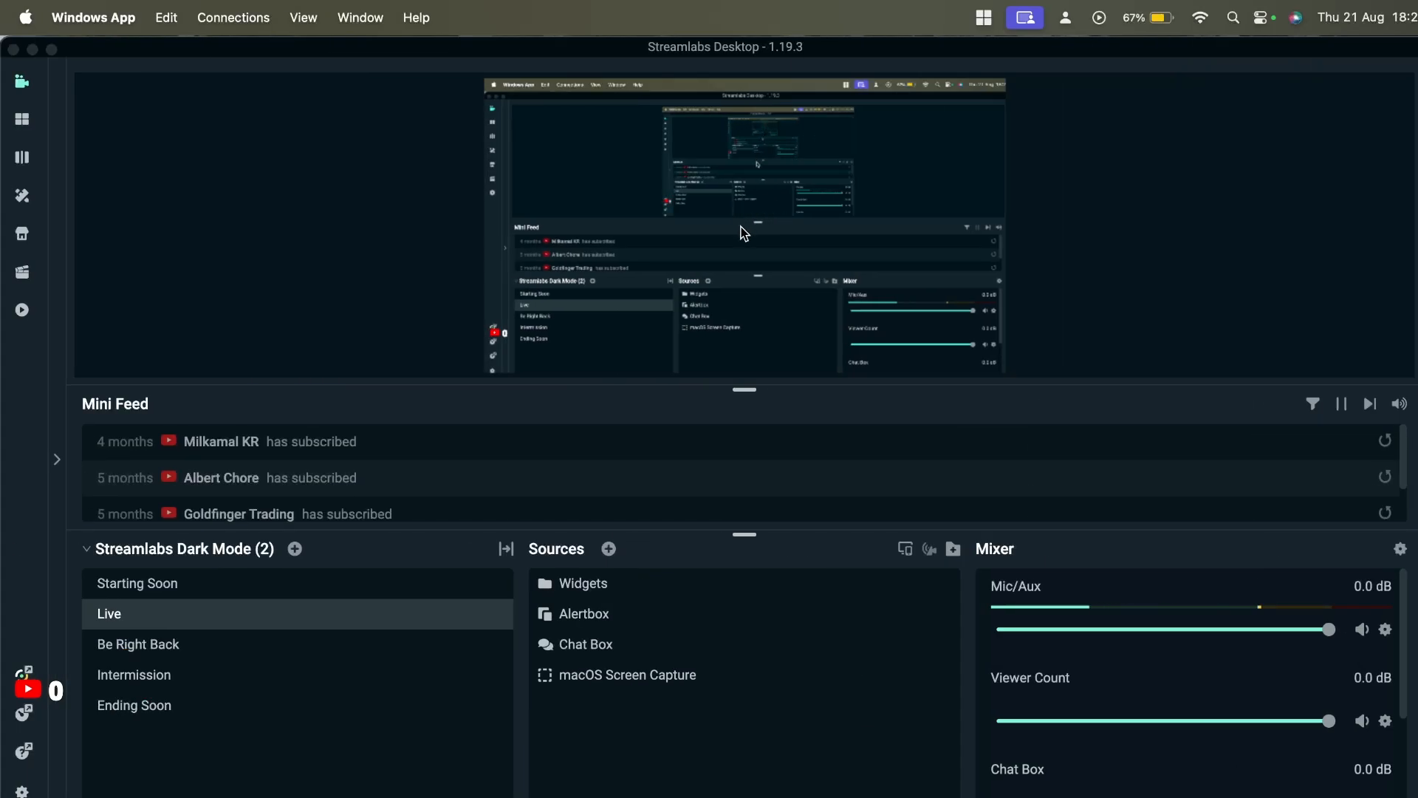
key(super+Tab)
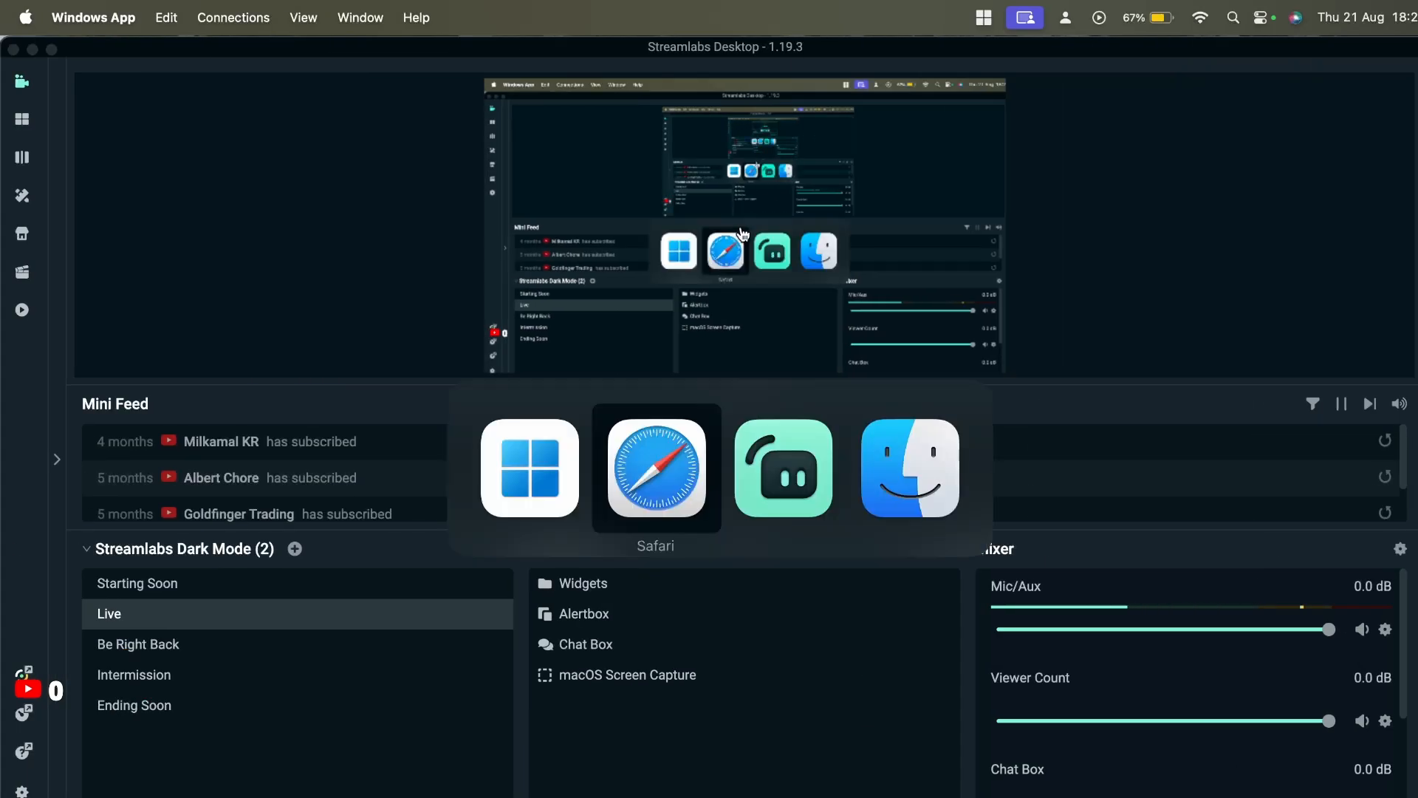
- Search Spotlight for "app" and launch the App Store
key(super+space)
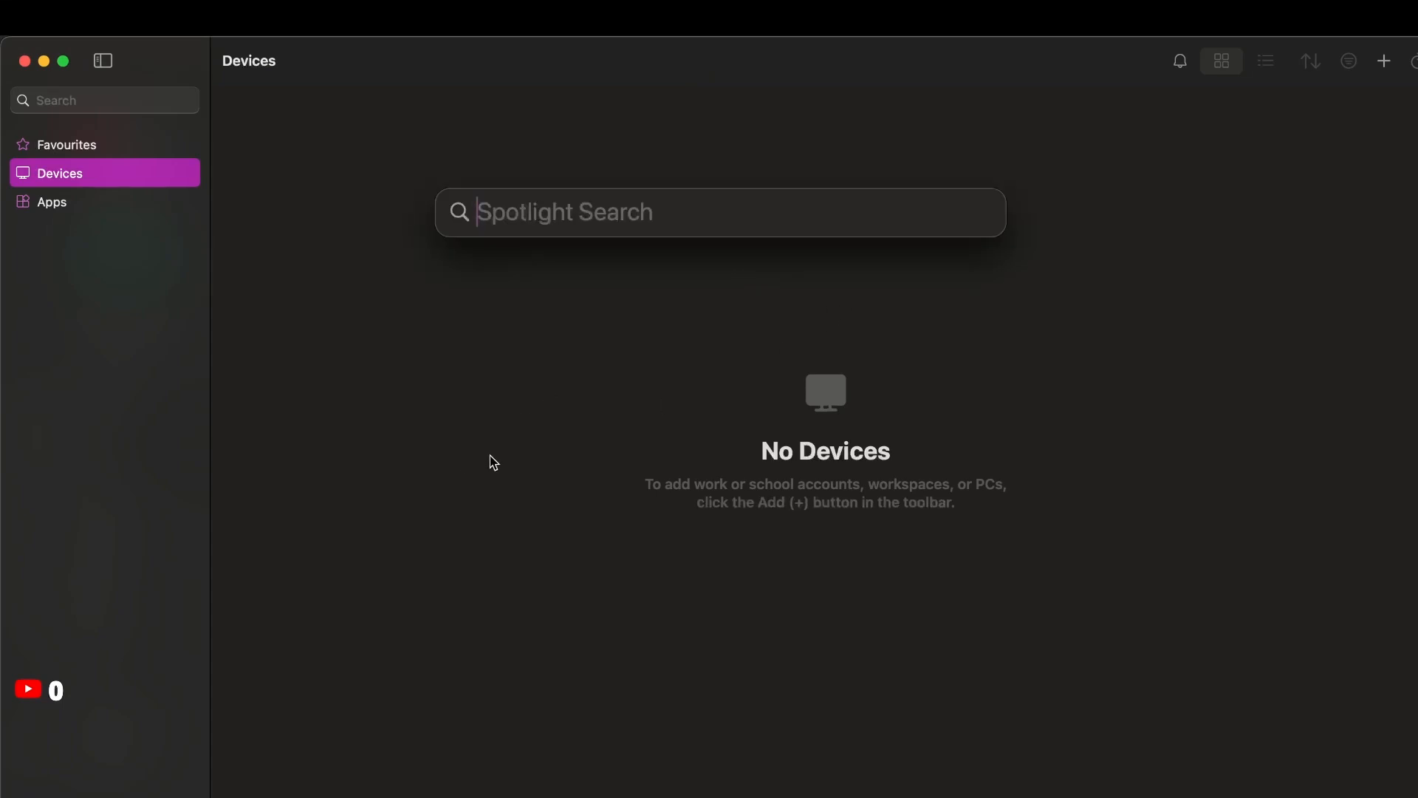
text(a)
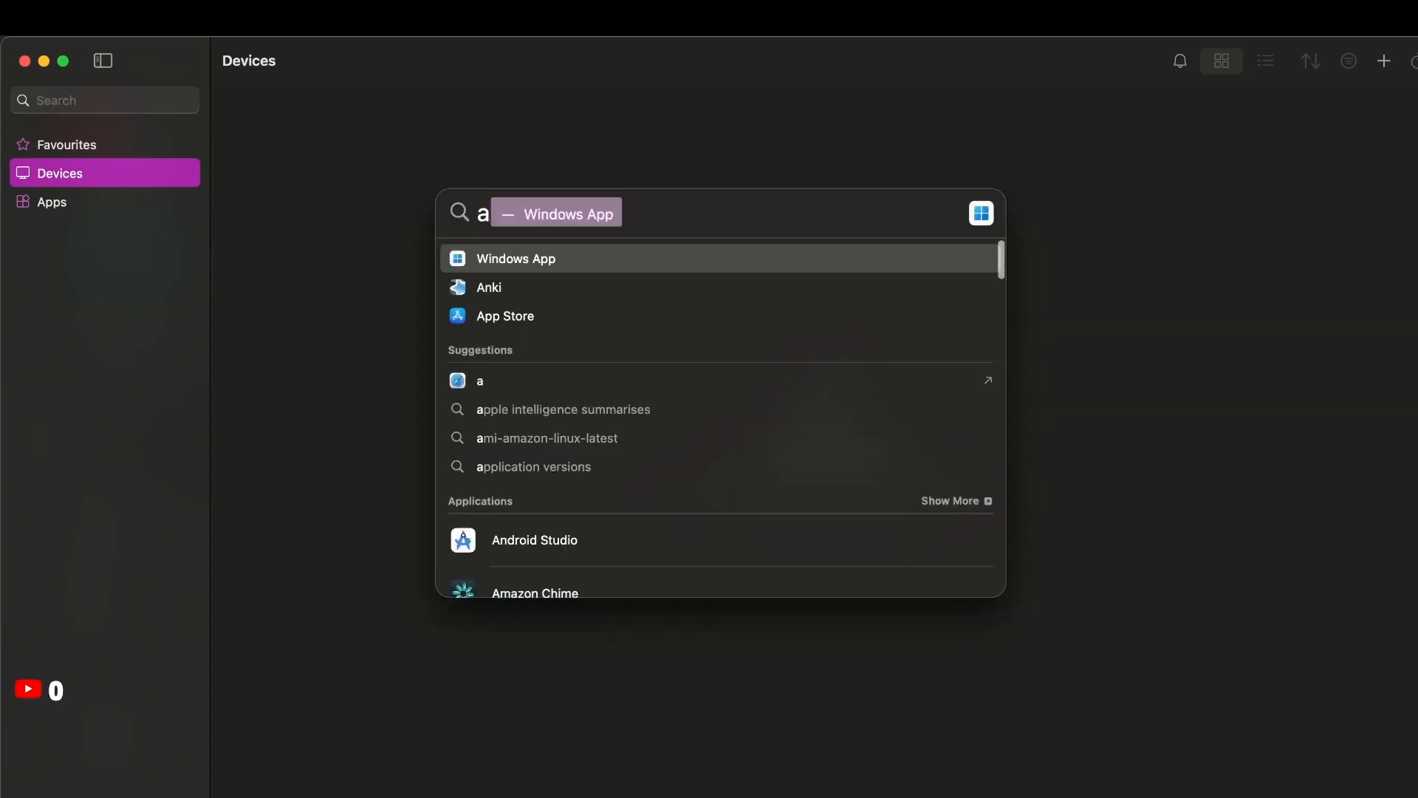
key(BackSpace)
key(BackSpace)
text(app)
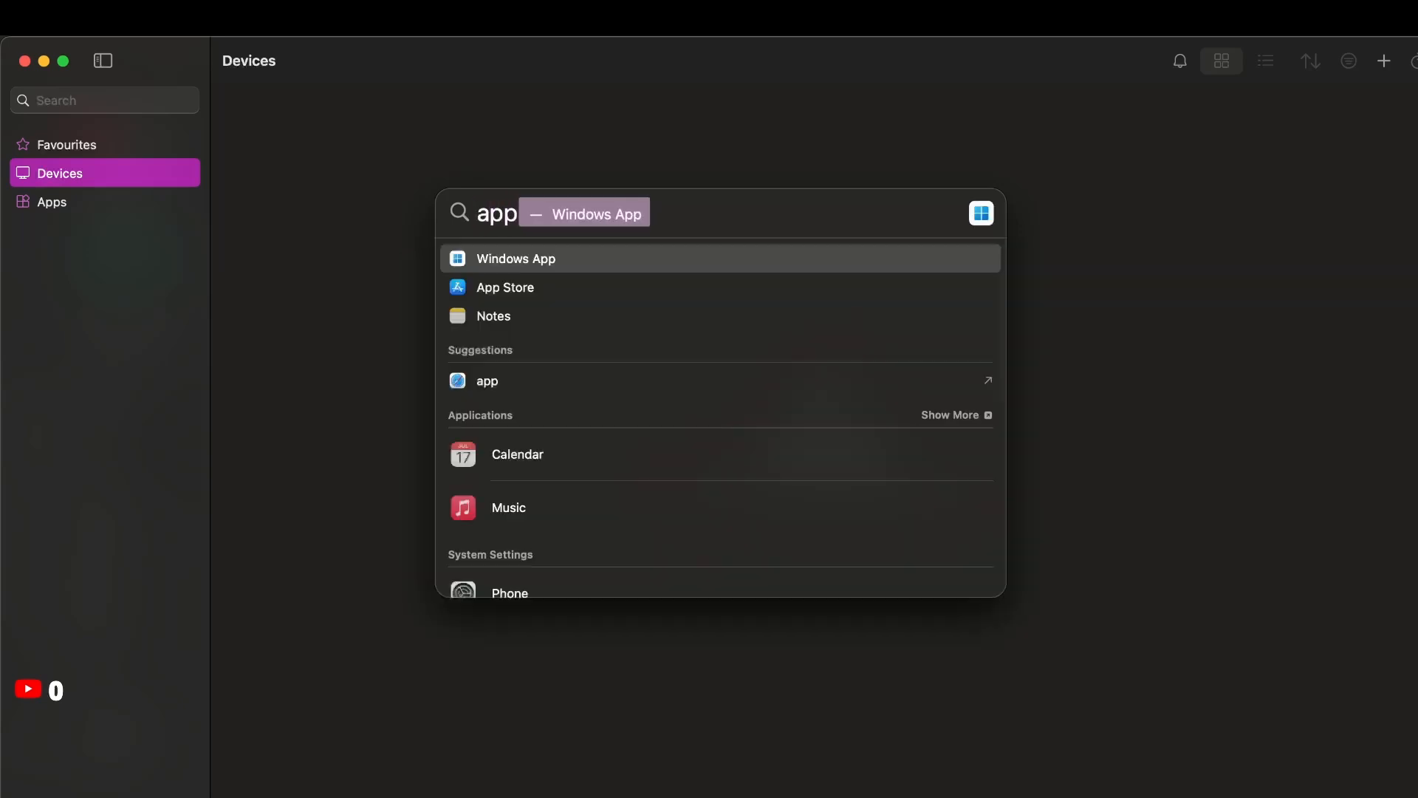
key(Return)
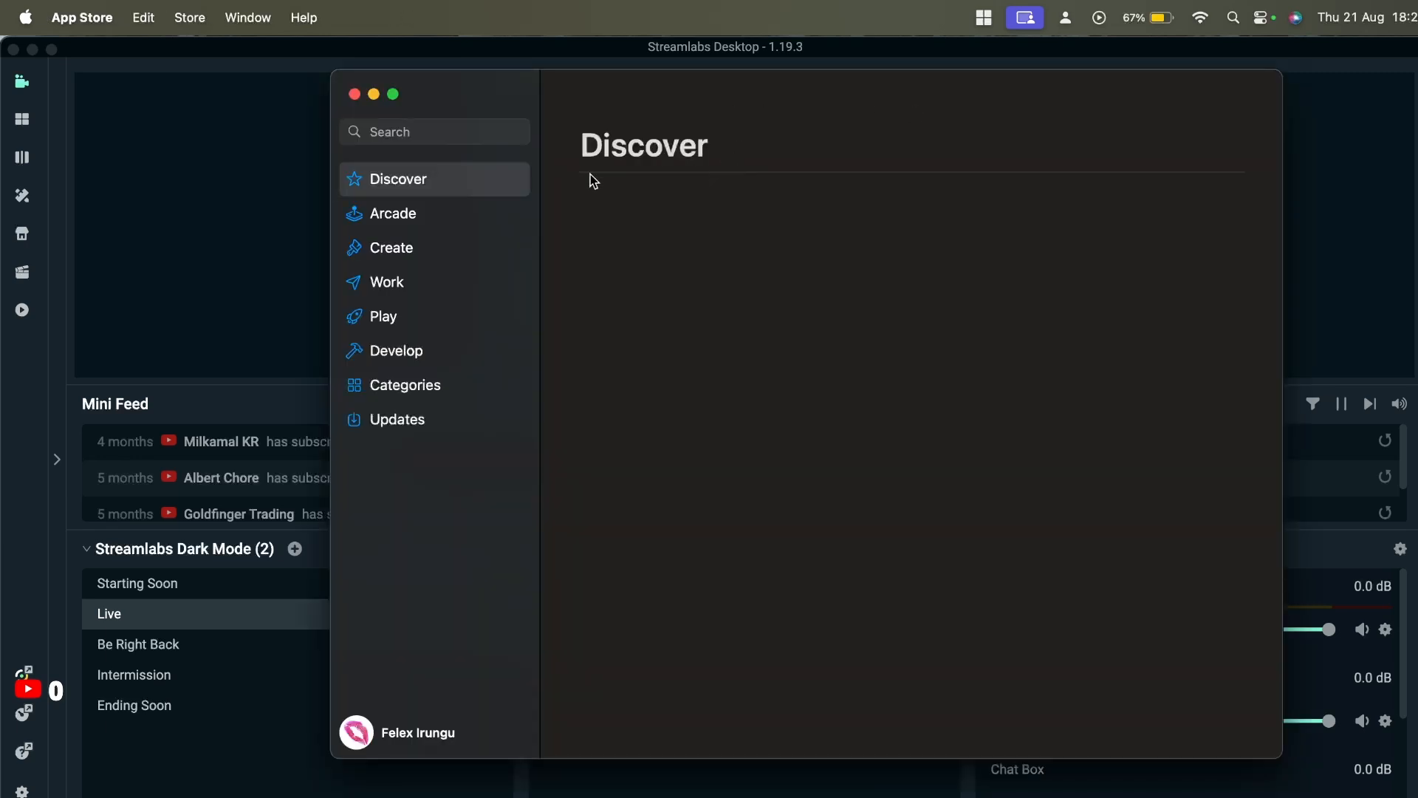
- Search the App Store for "windows app" and start updating Windows App from its product page
click(477, 126)
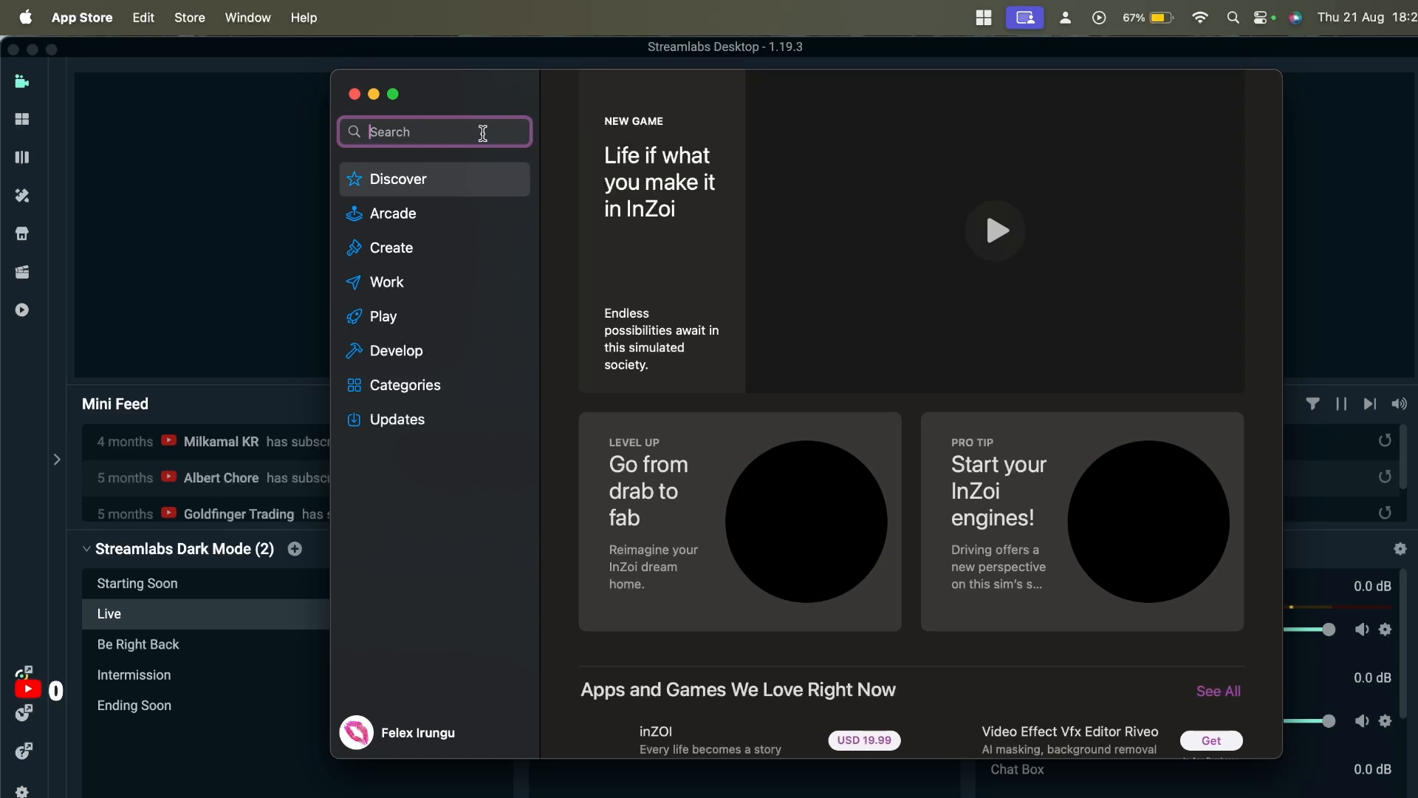
text(wind)
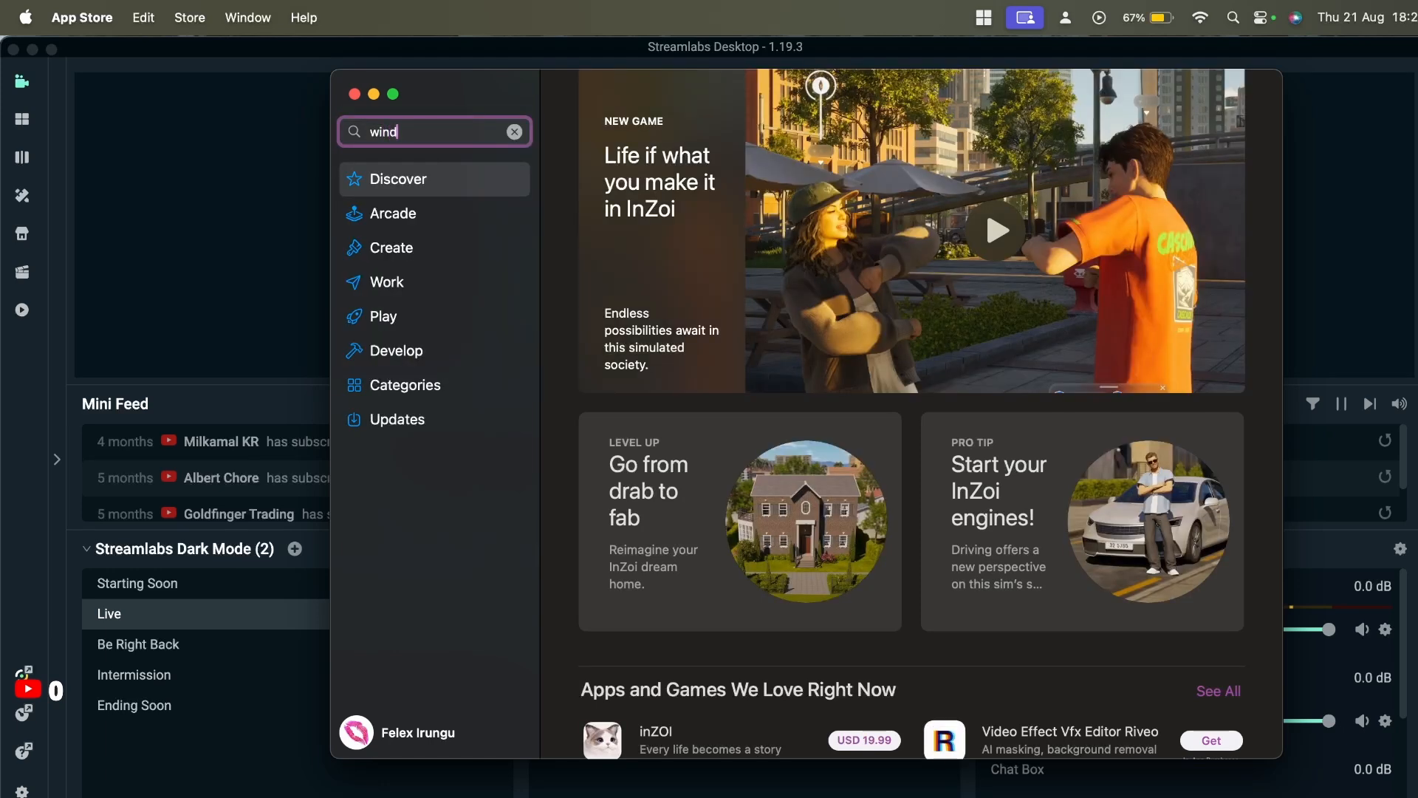
text(ow)
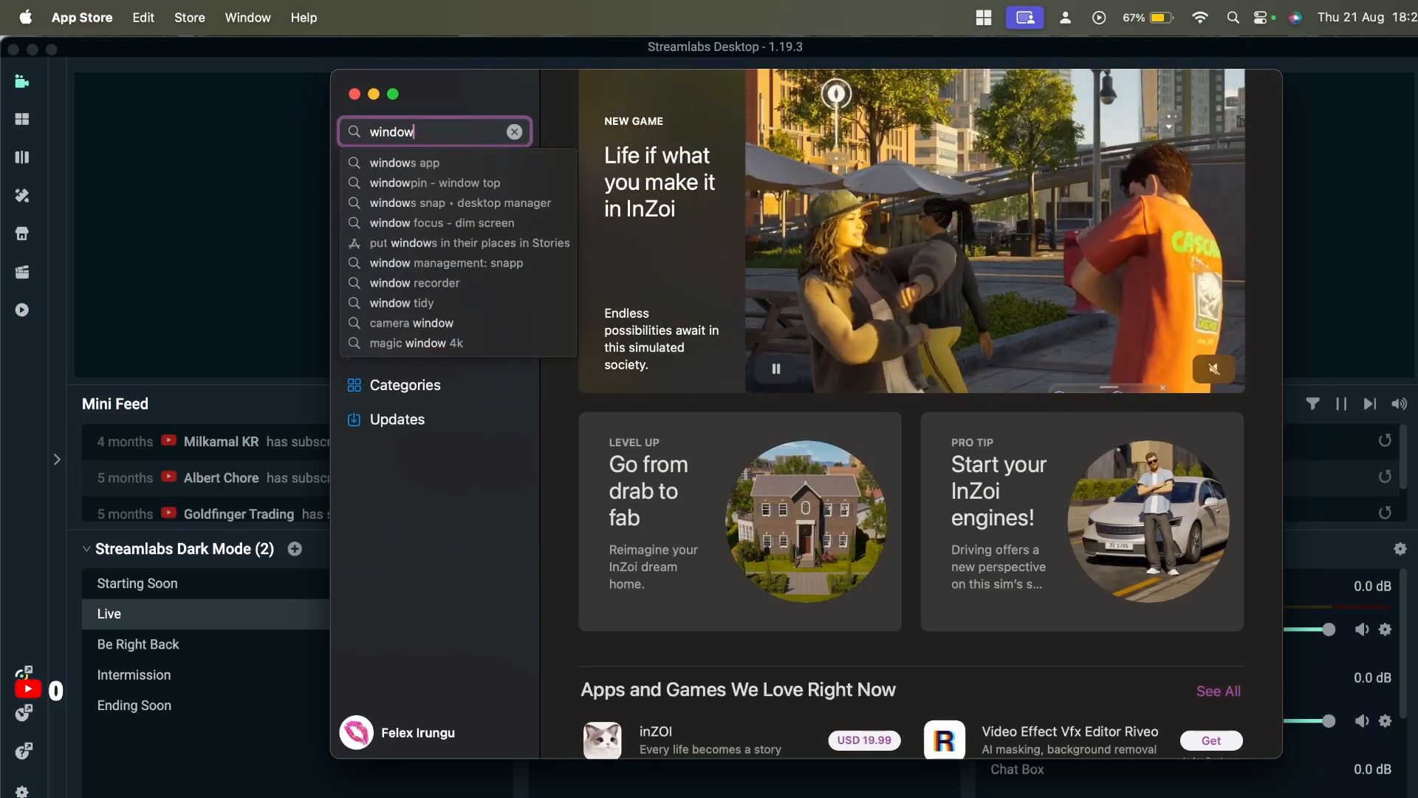
text(s)
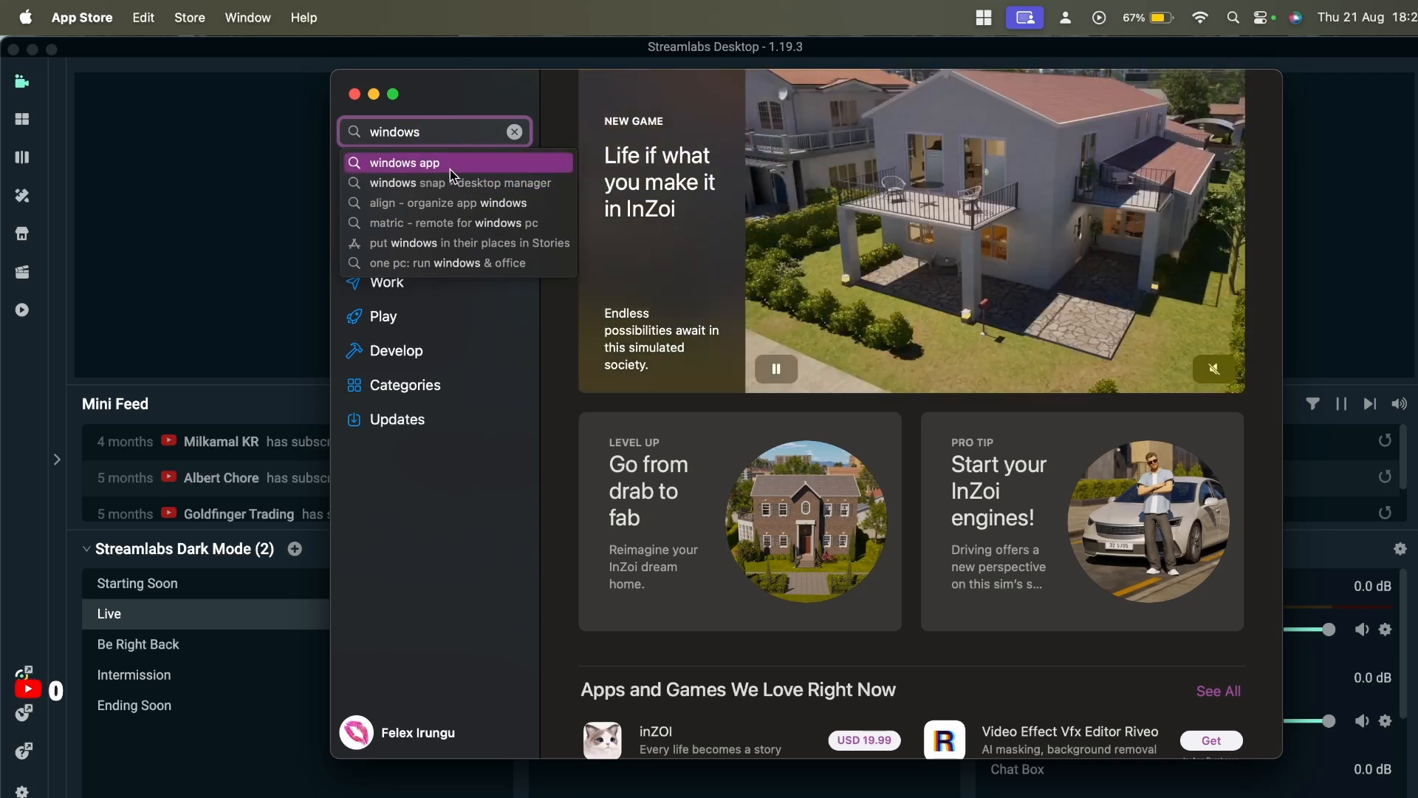
click(453, 164)
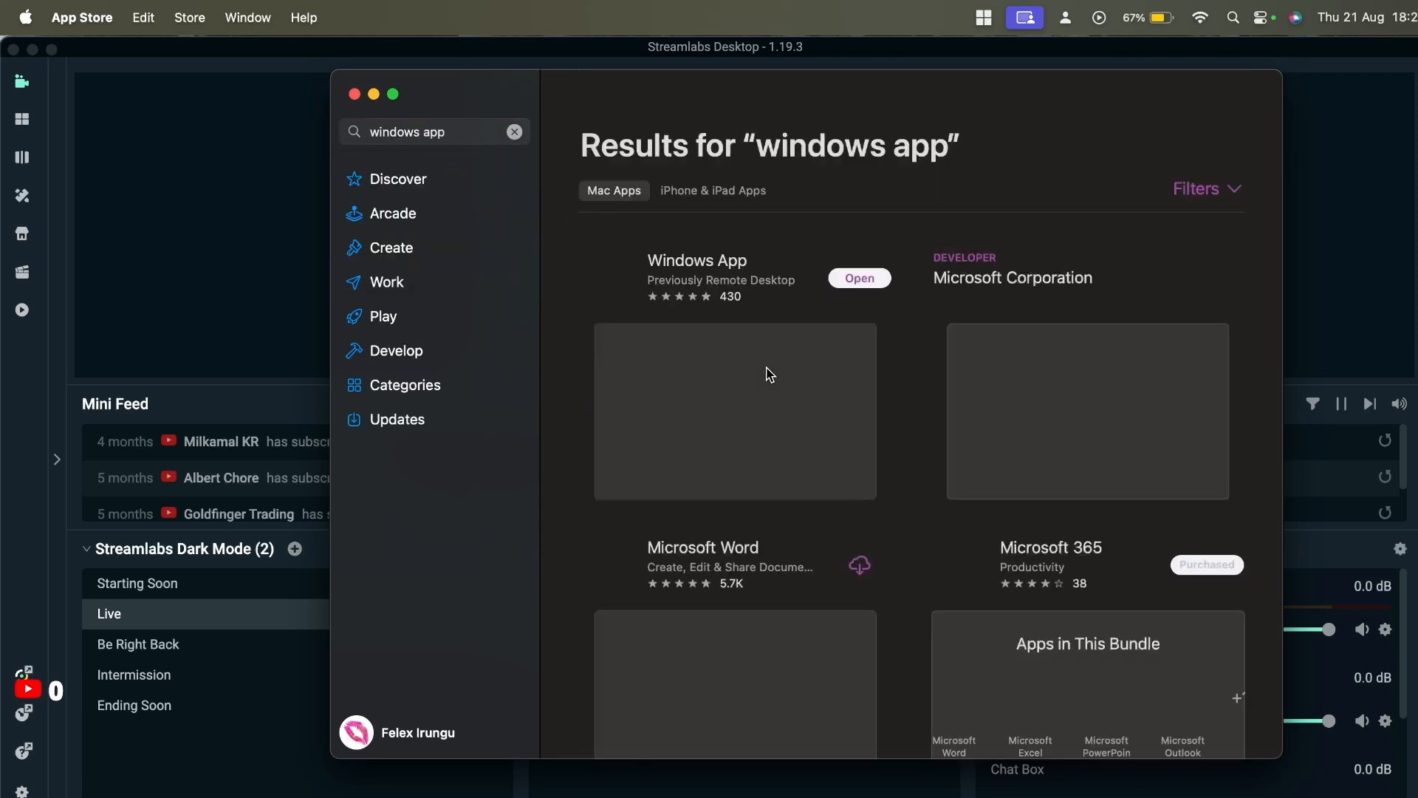
click(769, 375)
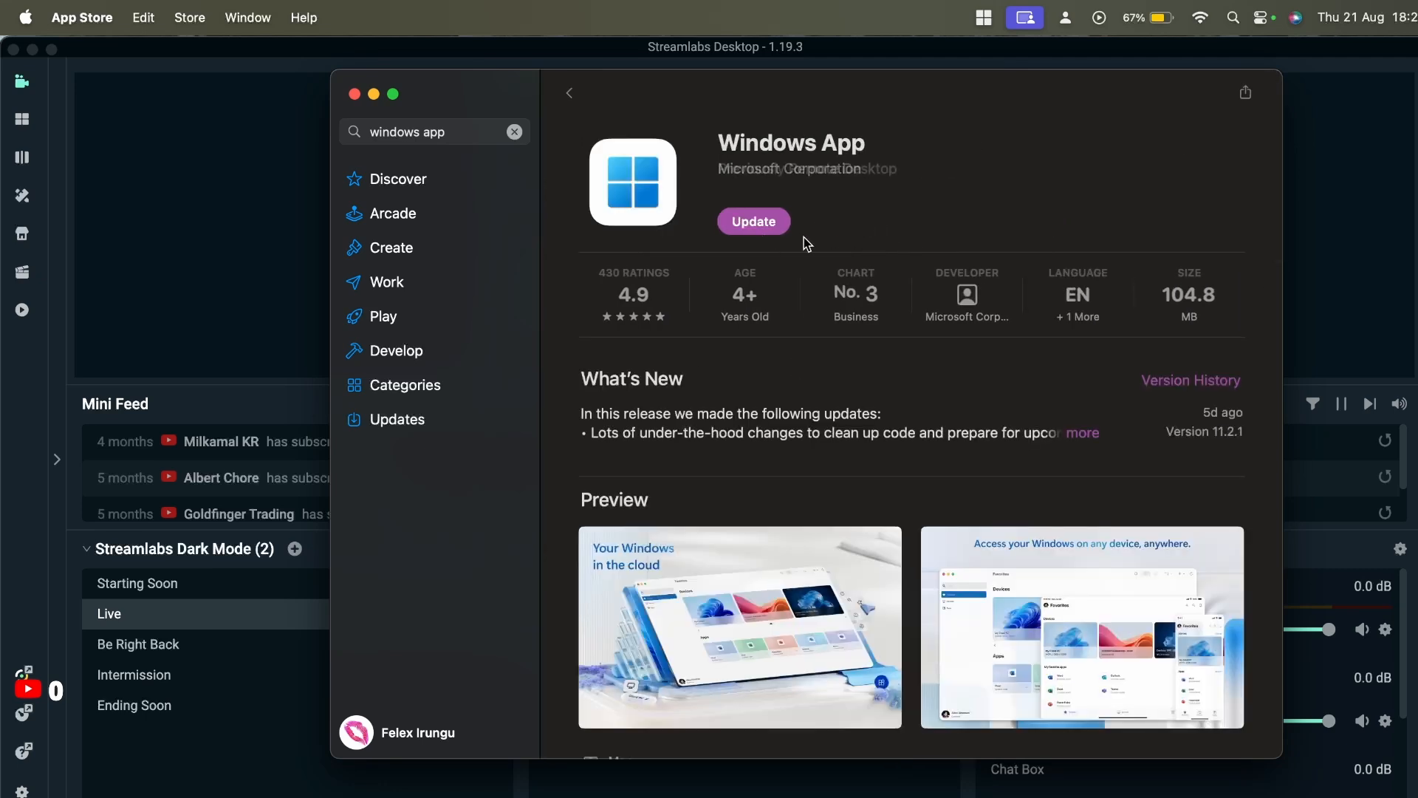
click(770, 228)
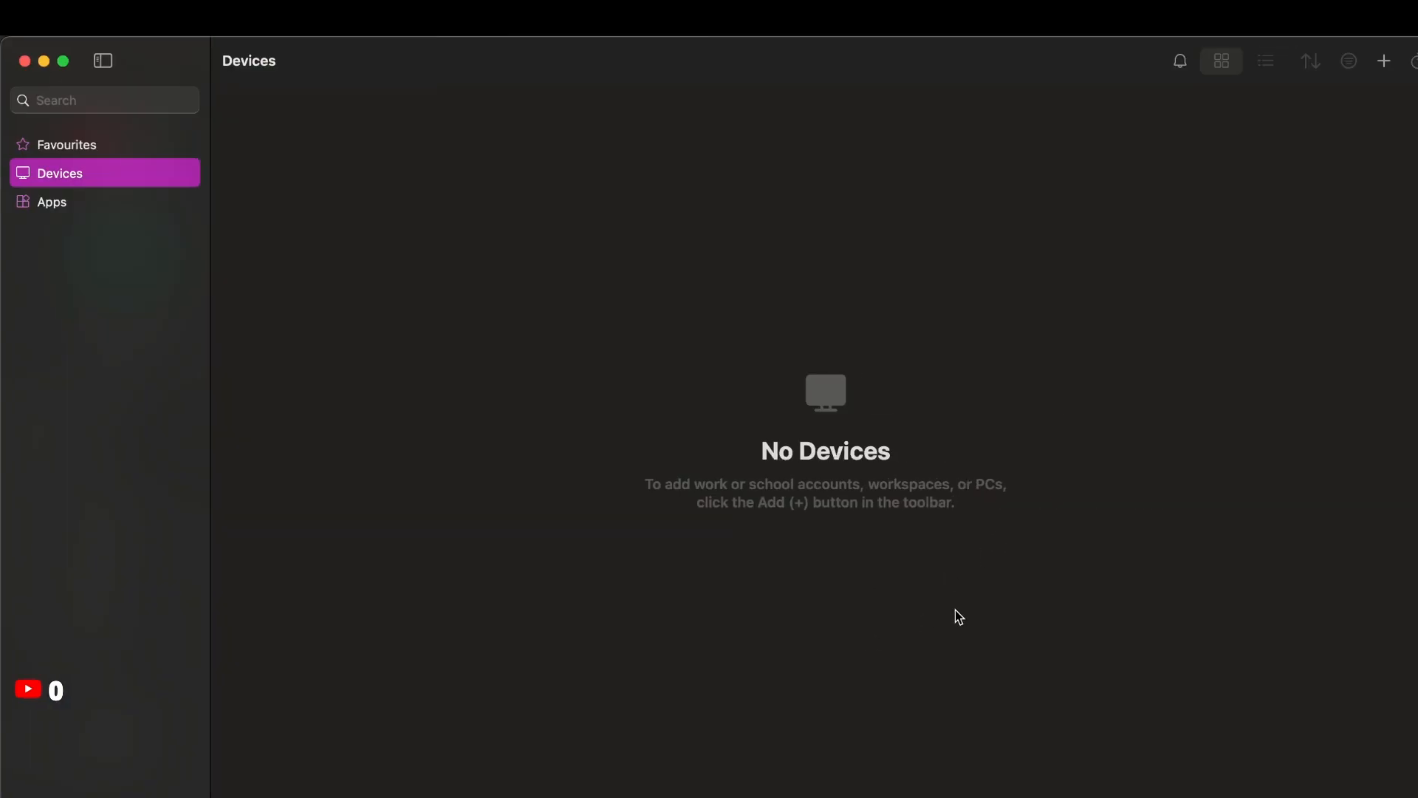
- Check the progress of the Windows App update in the App Store and return to Windows App
key(super+Tab)
key(super+Tab)
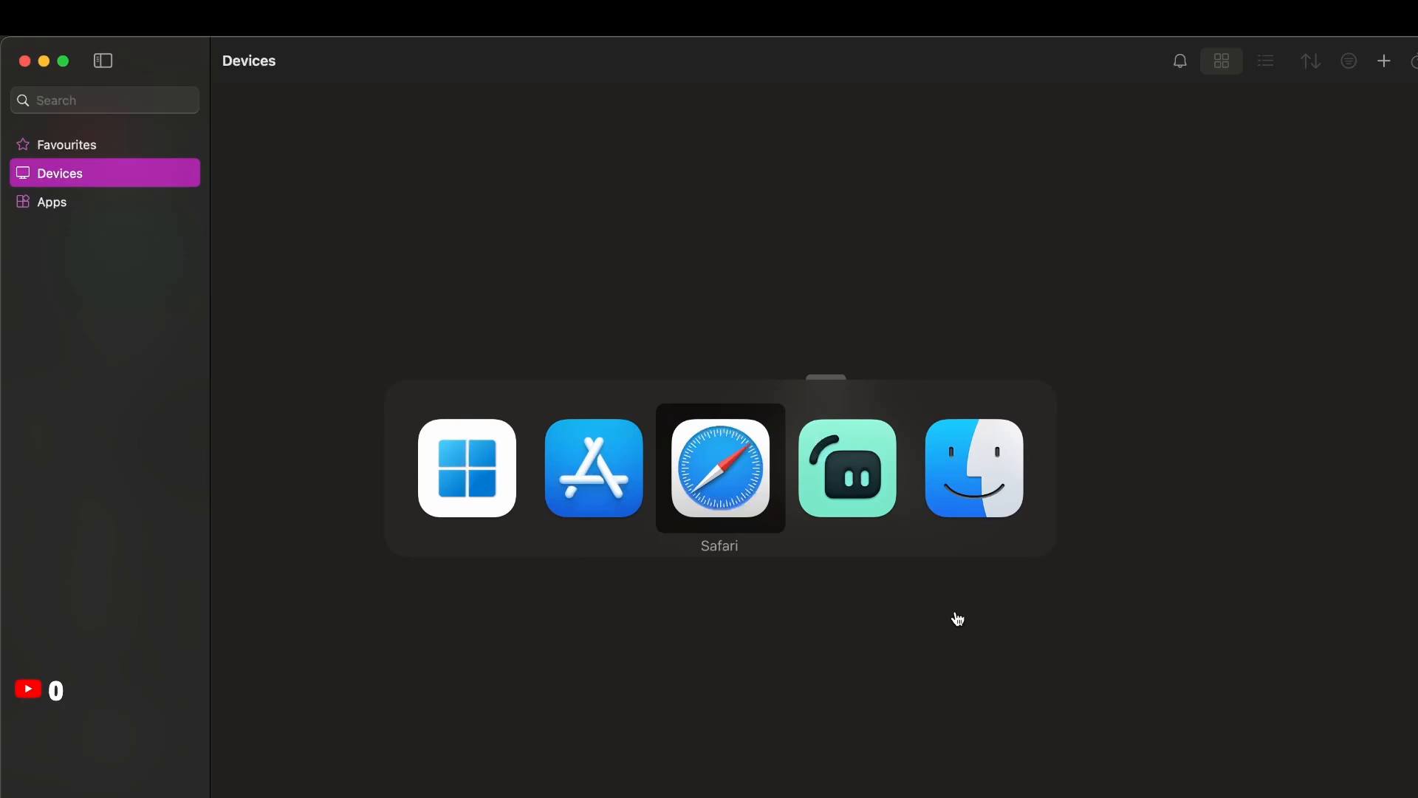
key(super+Tab)
key(super+Tab)
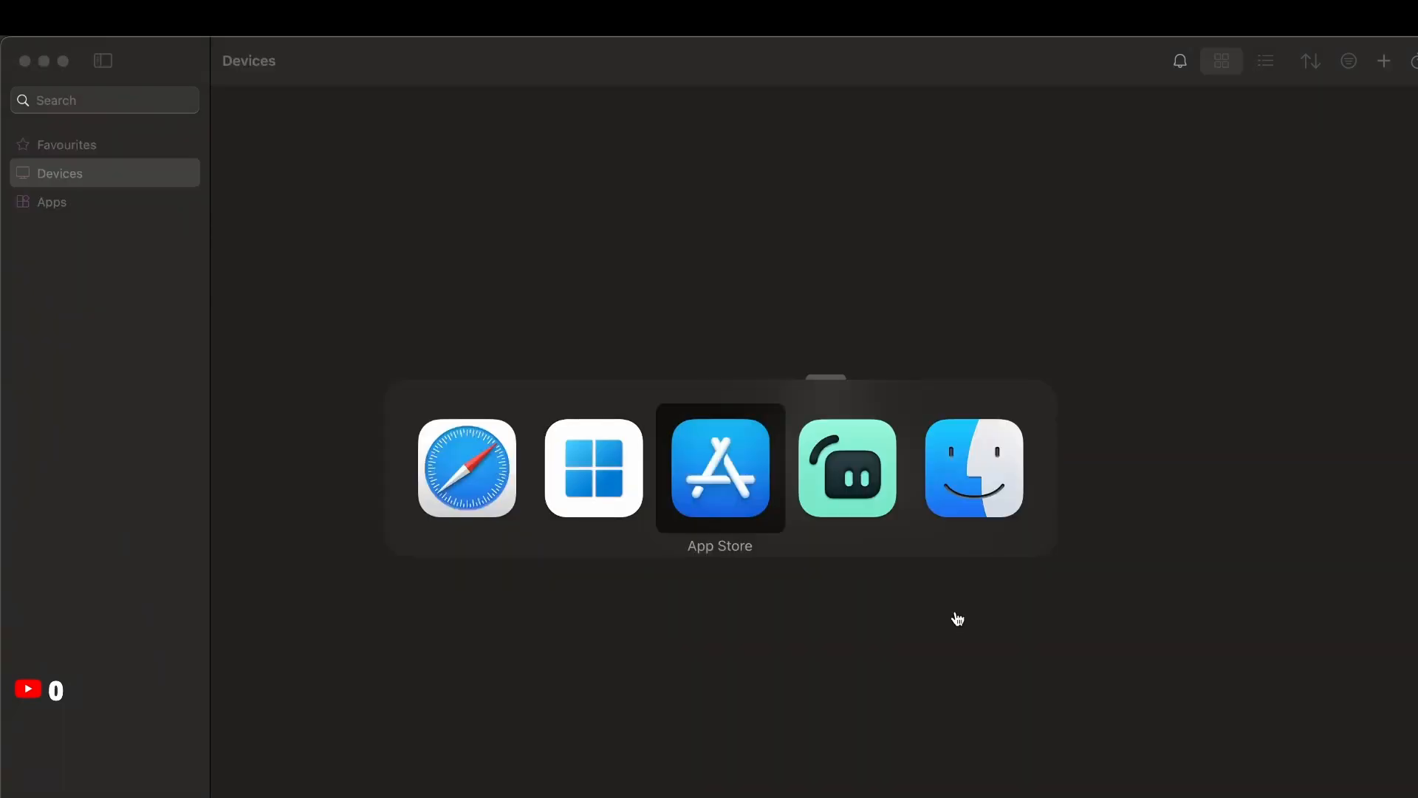
key(super+Tab)
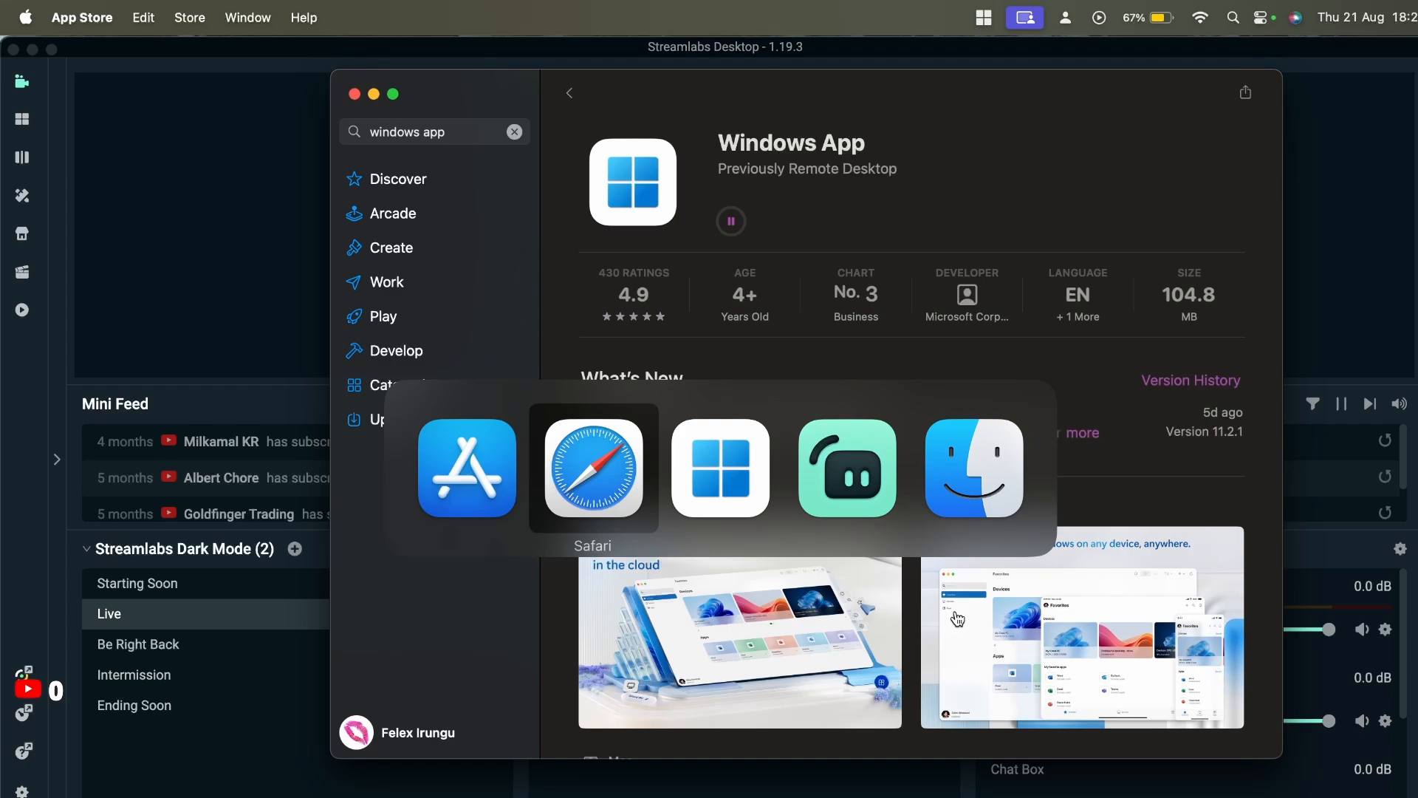
key(super+Tab)
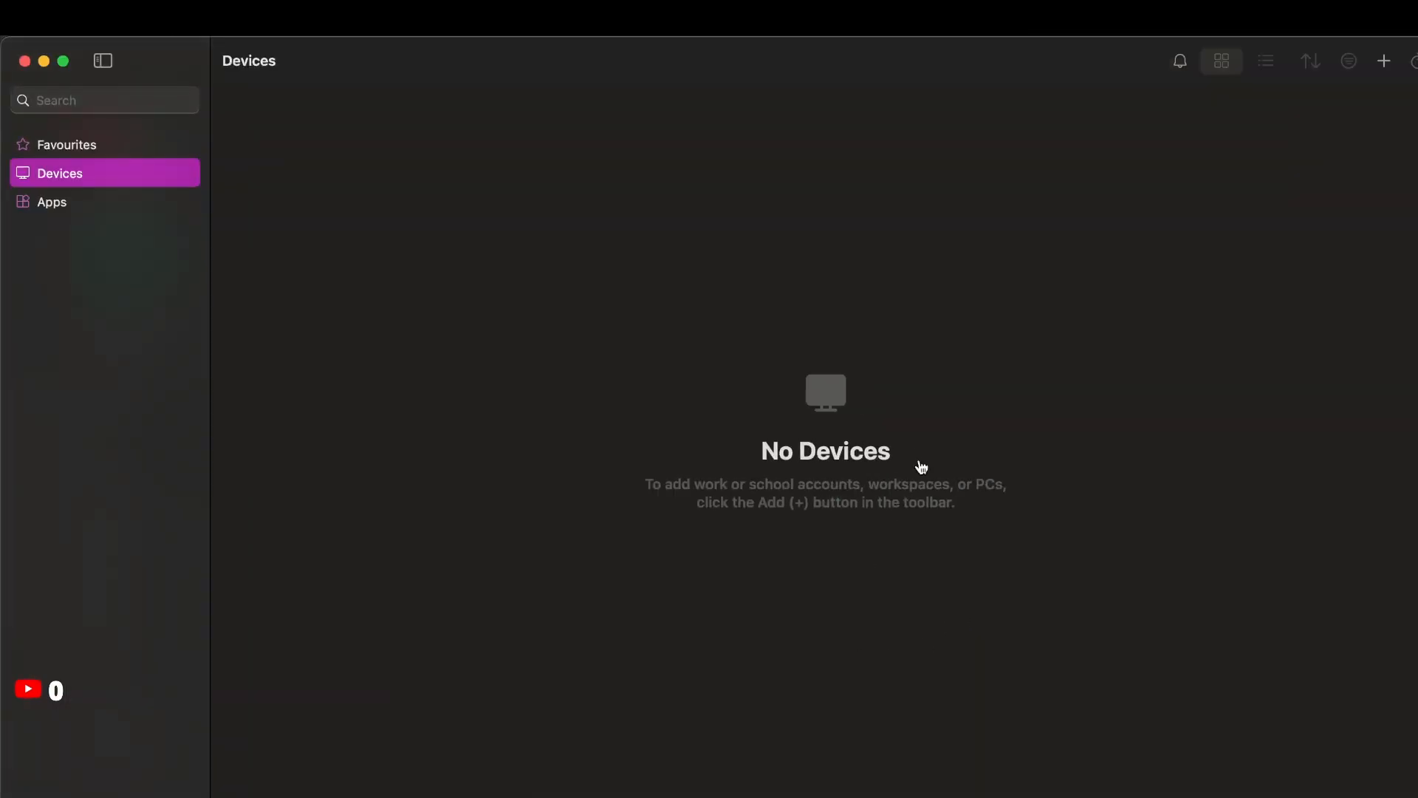
- Try to bring Safari's YouTube Studio window in front of the Windows App window
key(super+Tab)
key(super+Tab)
key(super+shift+Tab)
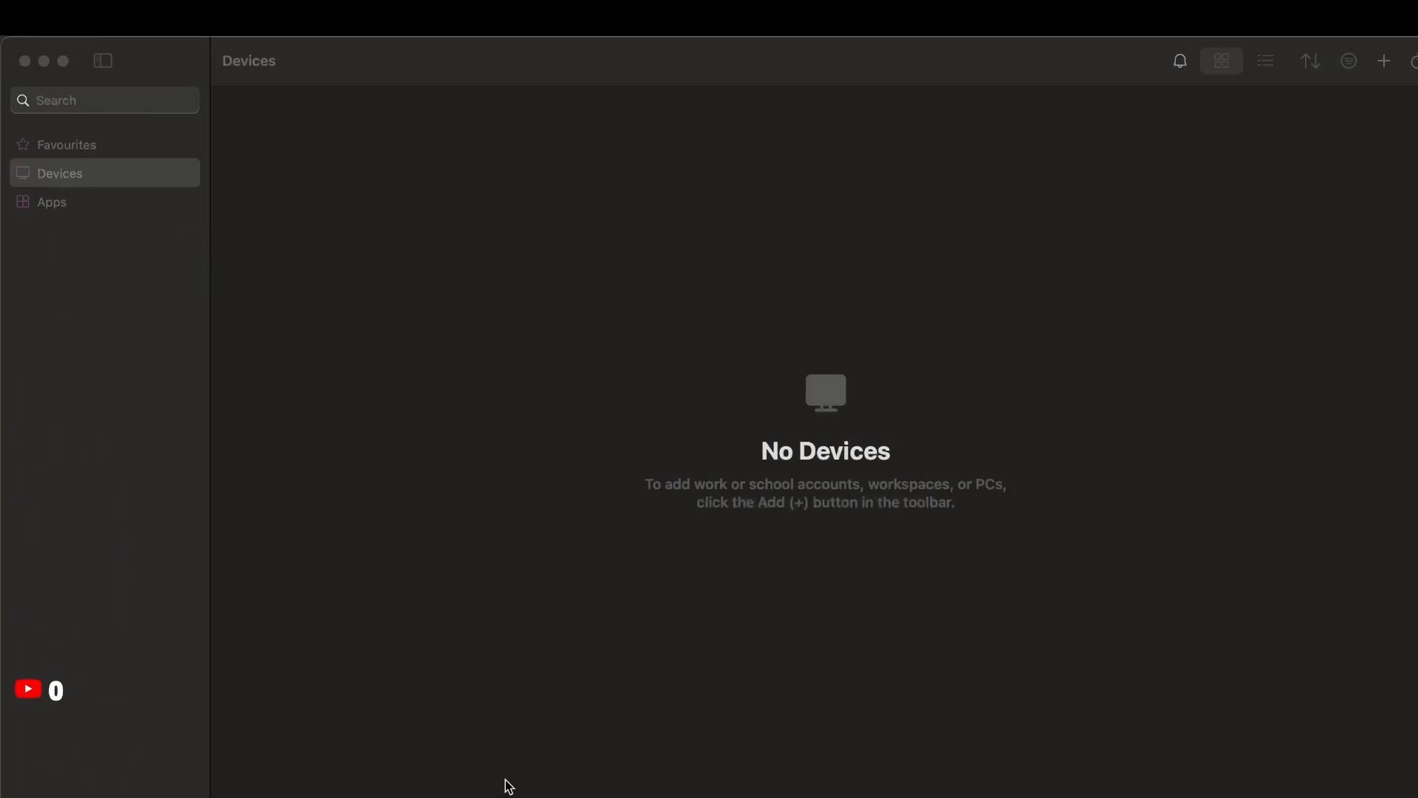
key(super+Tab)
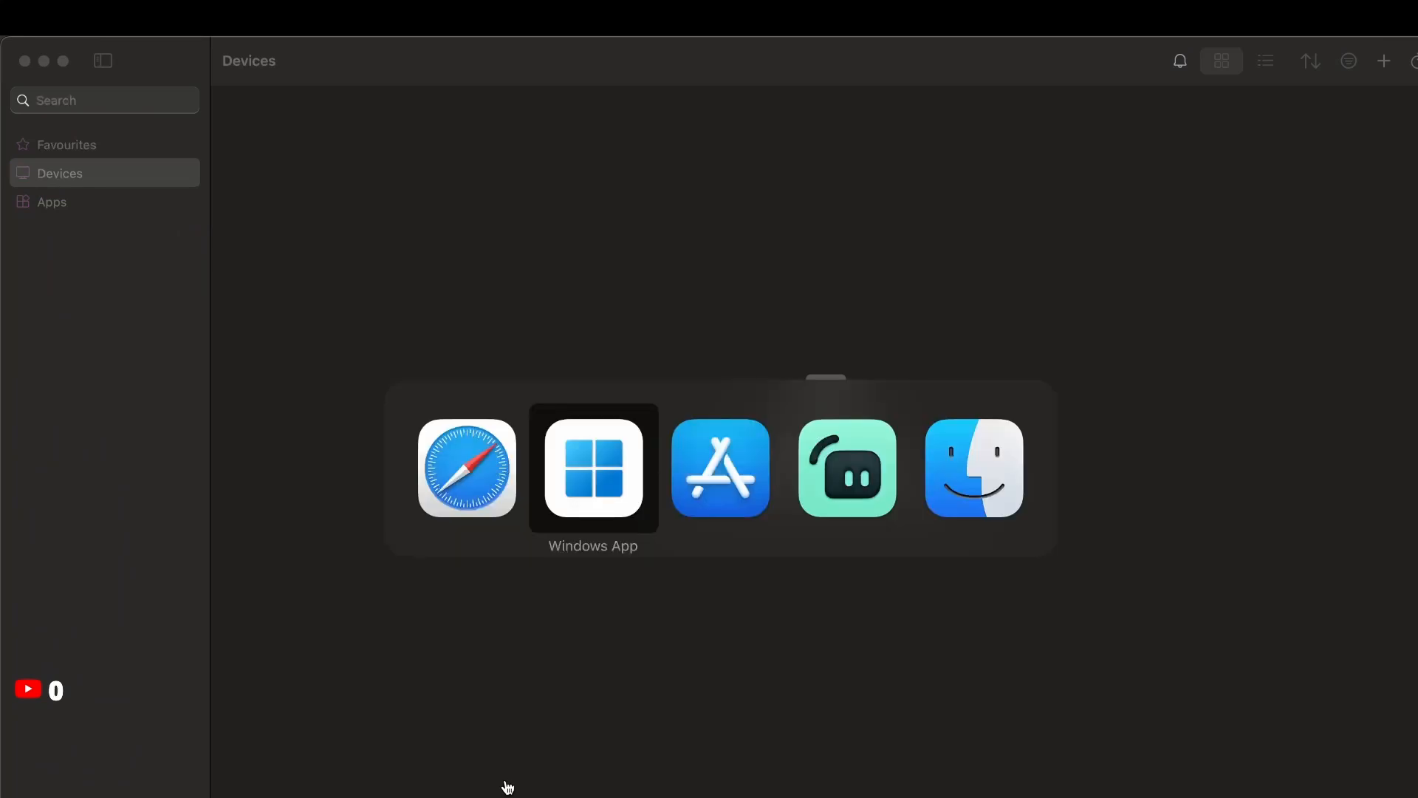
key(super+shift+Tab)
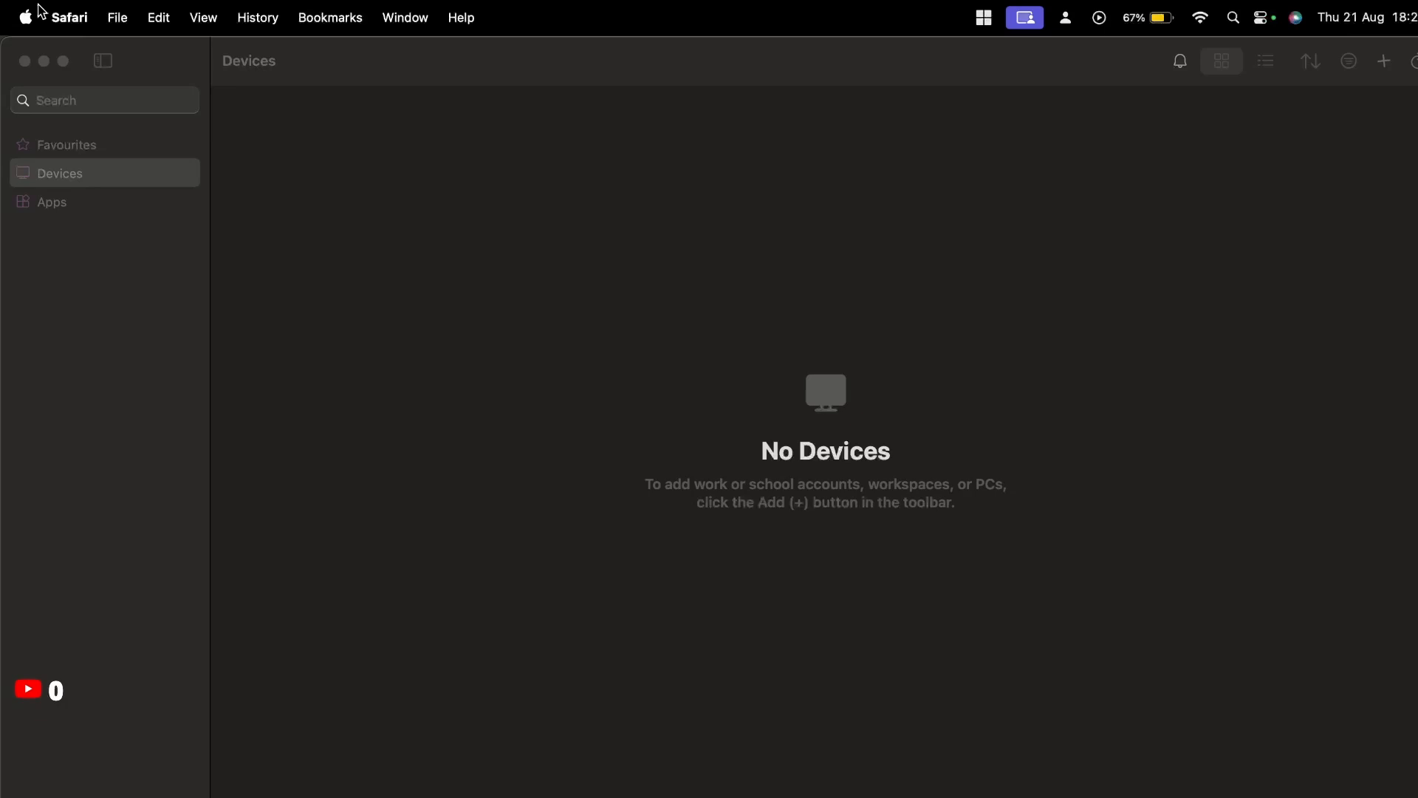
click(70, 17)
mouse_move(405, 18)
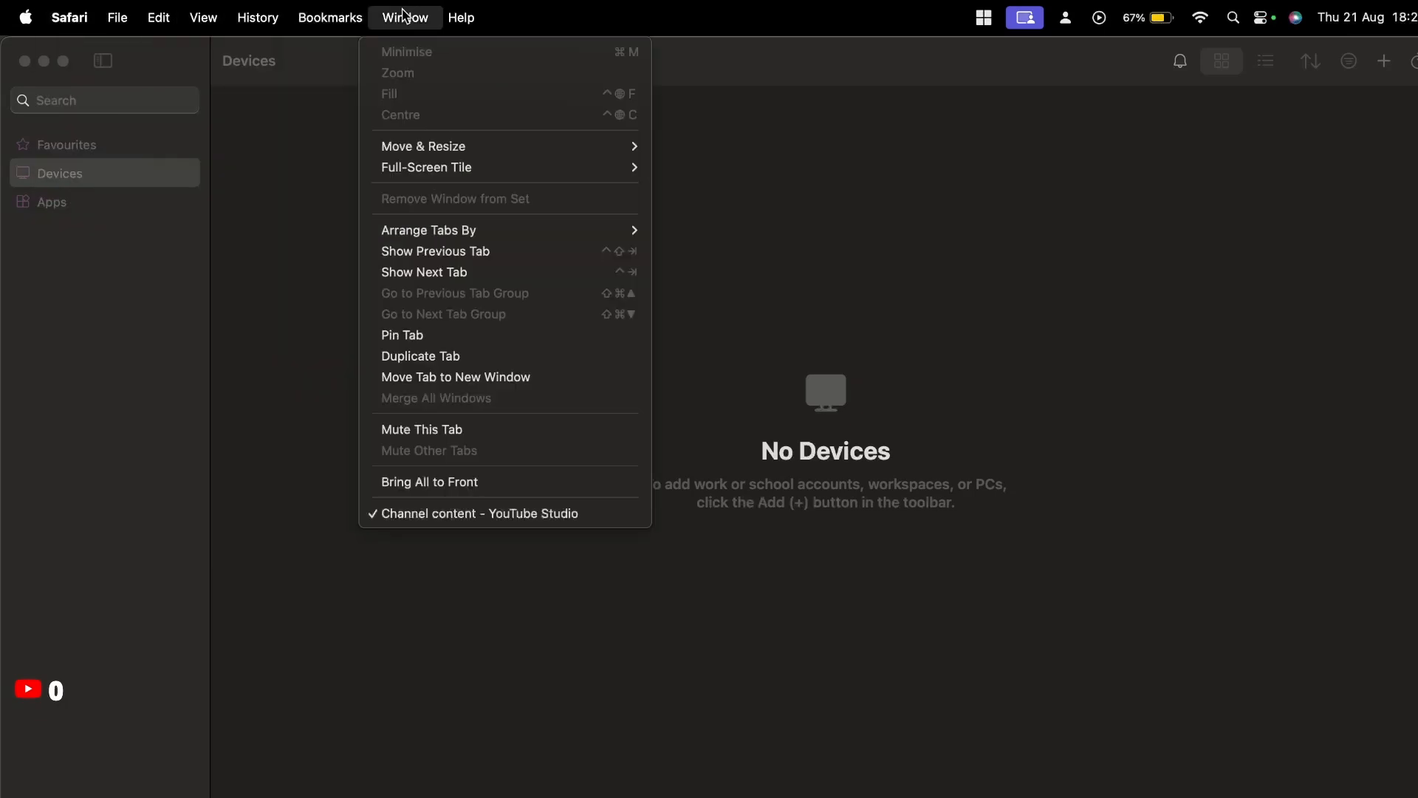
click(381, 505)
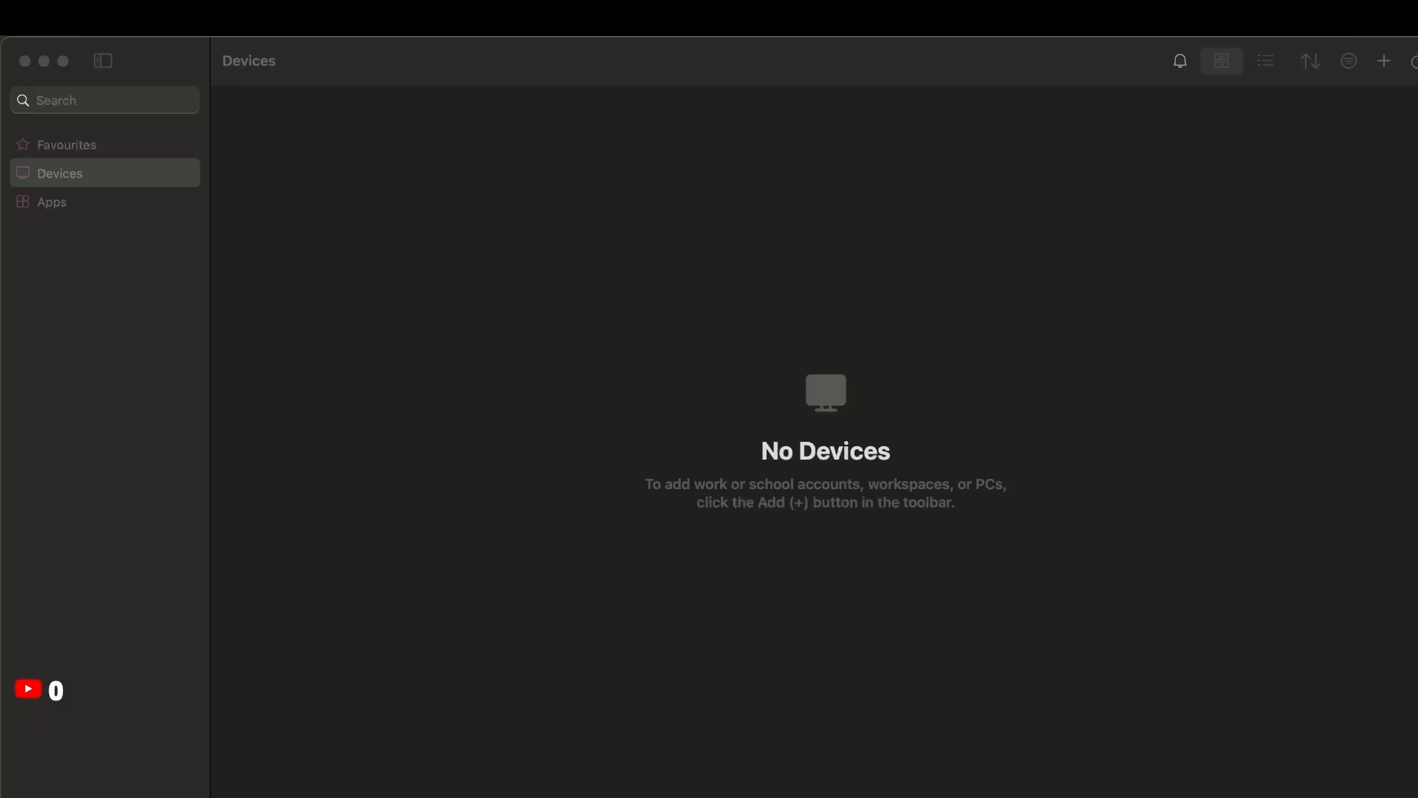
- Close the Windows App window and open the EC2 service from the AWS Console Home in Safari
click(38, 73)
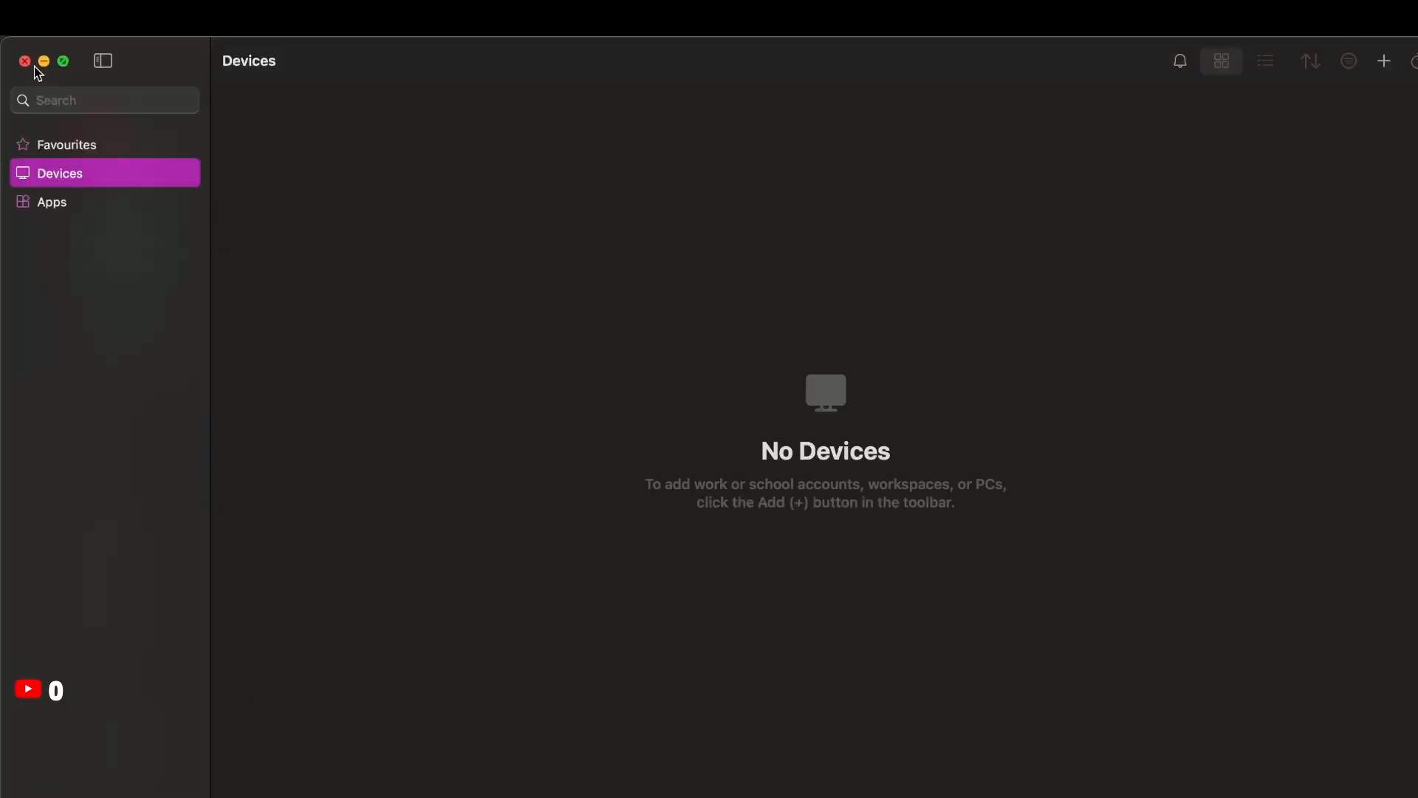
click(25, 62)
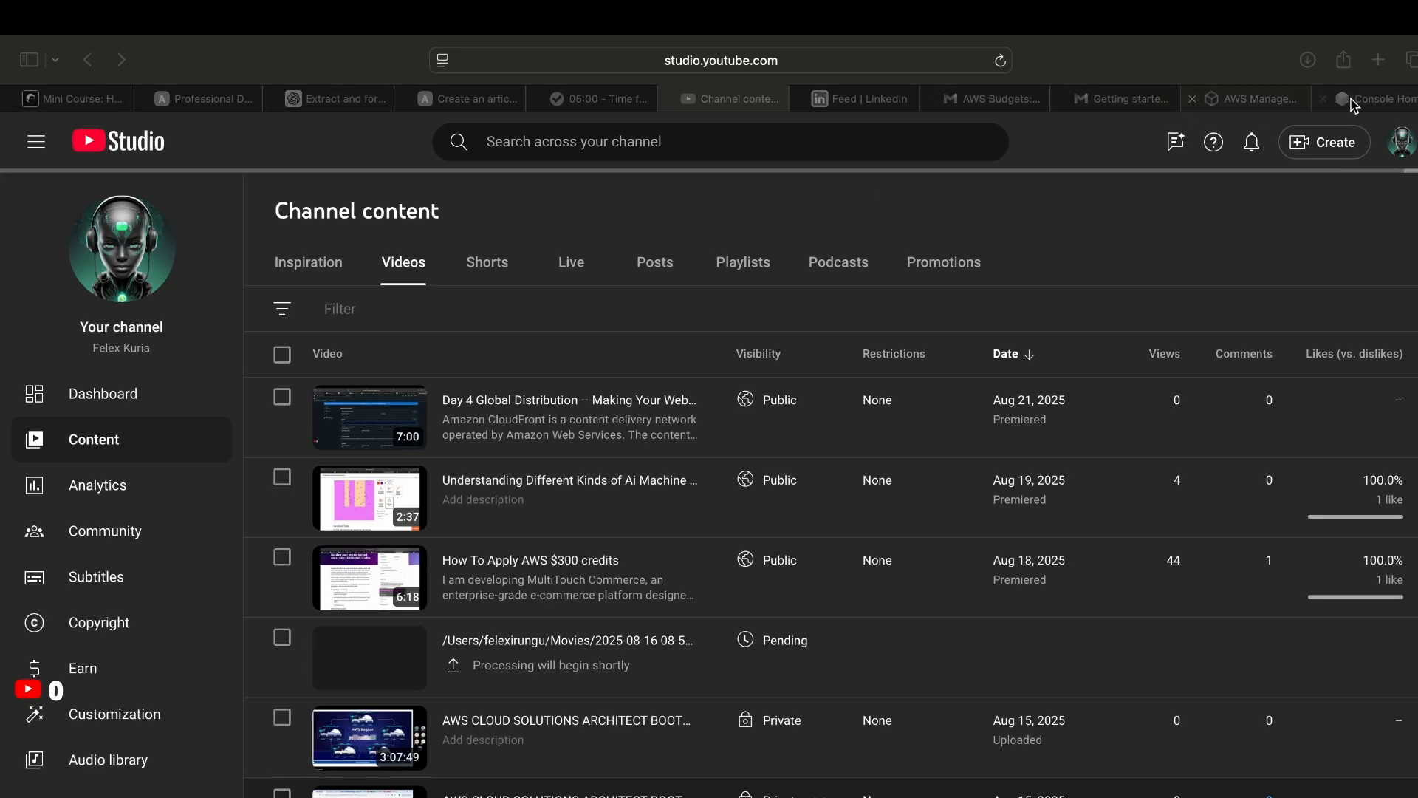
click(1404, 93)
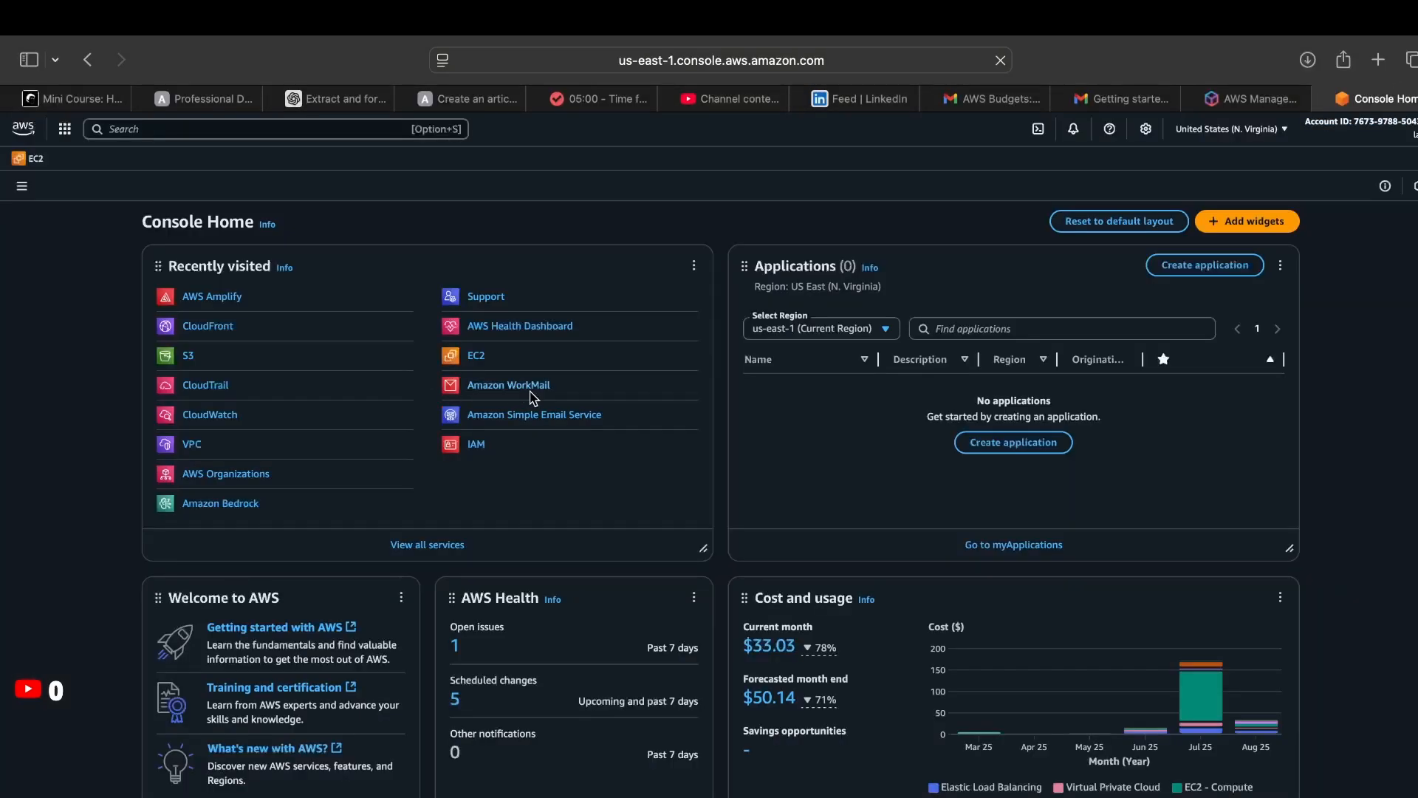
click(475, 357)
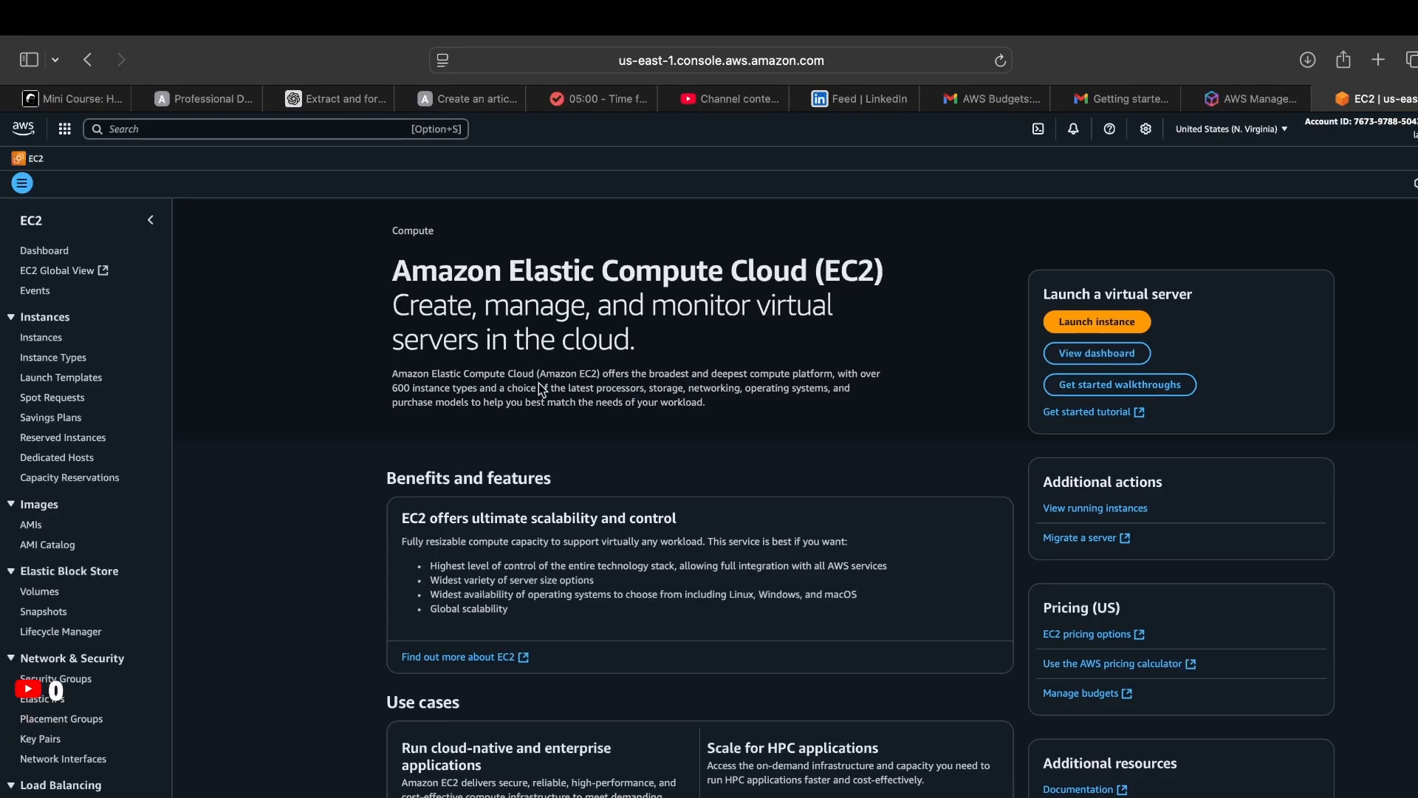
- Open the EC2 instances list, enlarge the list area and display the details of the Windows_server instance
click(41, 341)
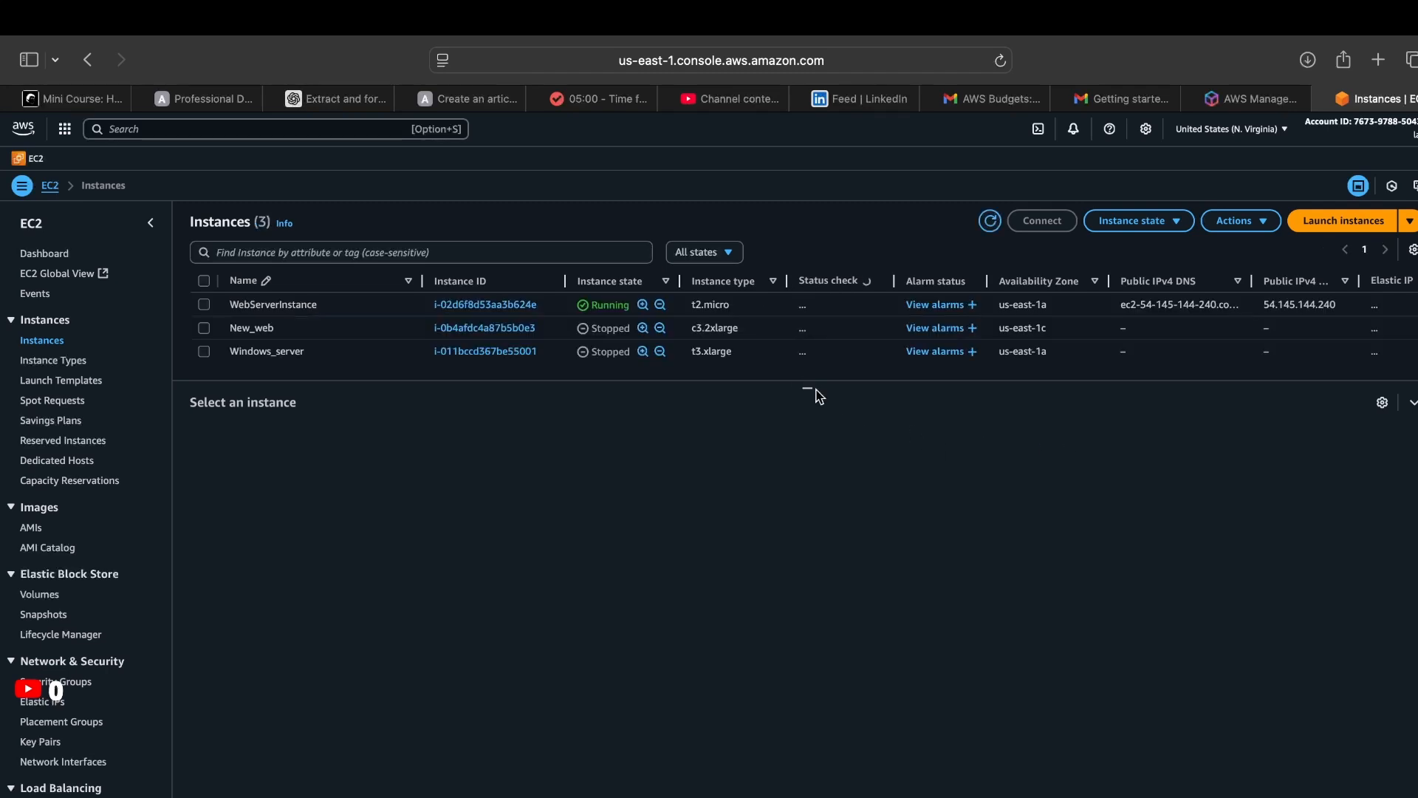
drag(809, 388, 810, 516)
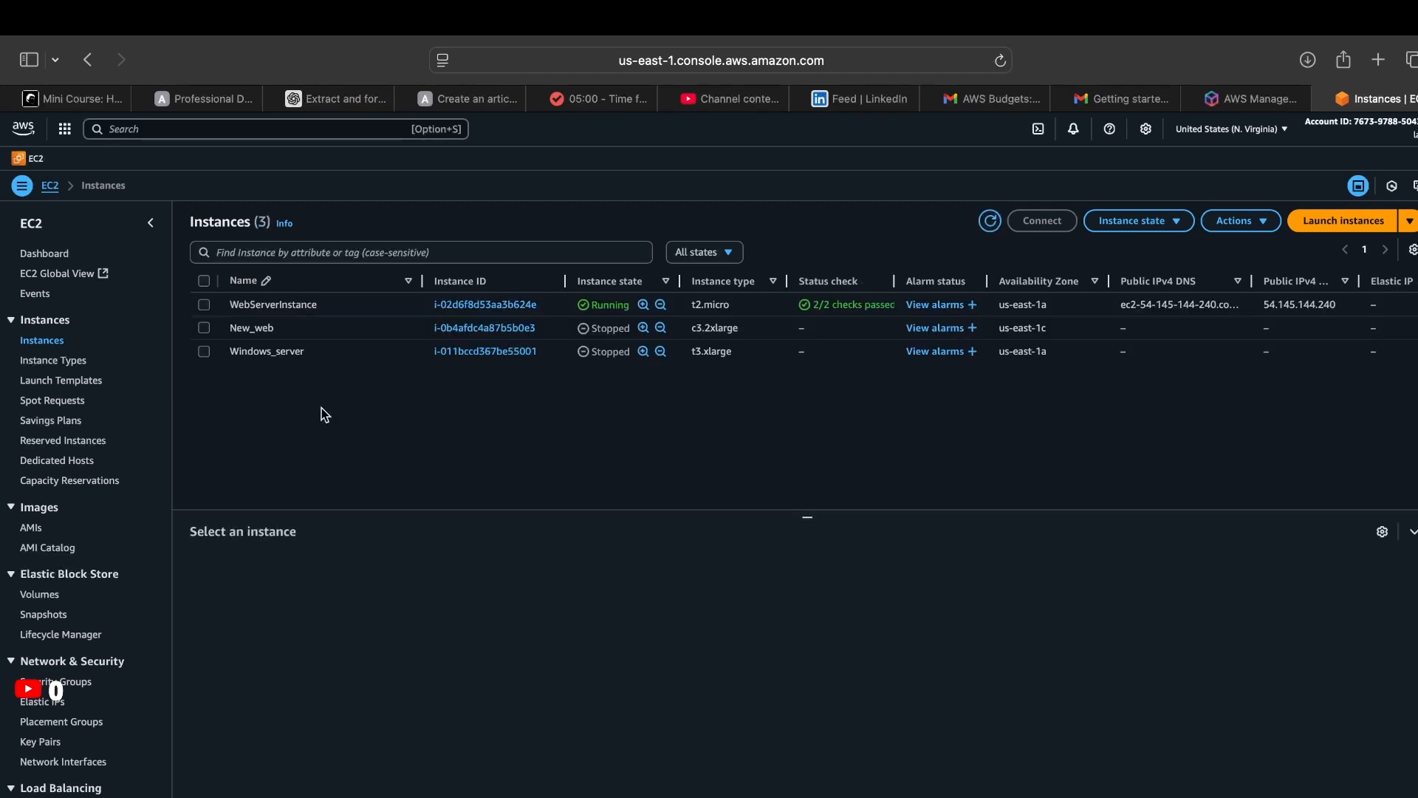
click(205, 351)
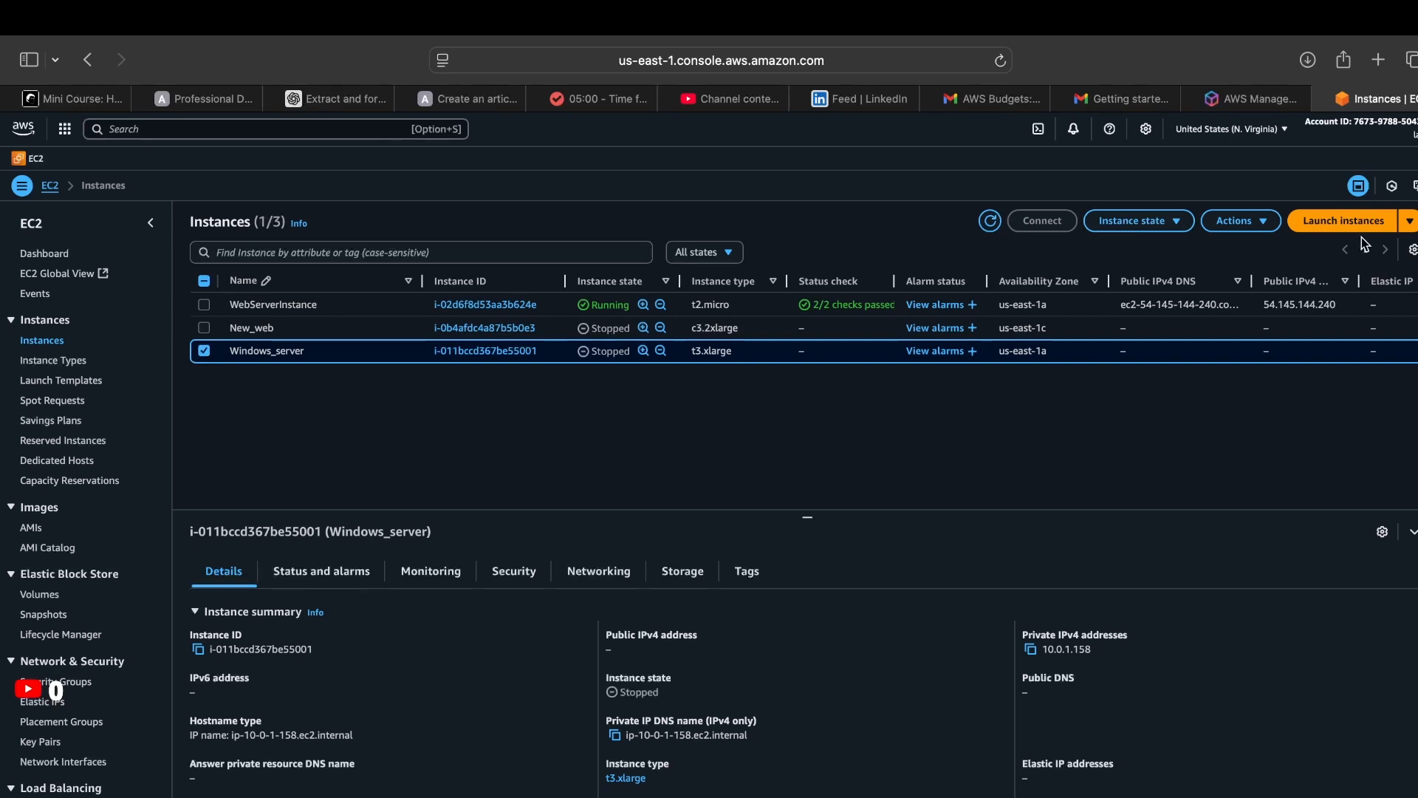
- Start launching a new EC2 instance and name it Mac
click(1344, 221)
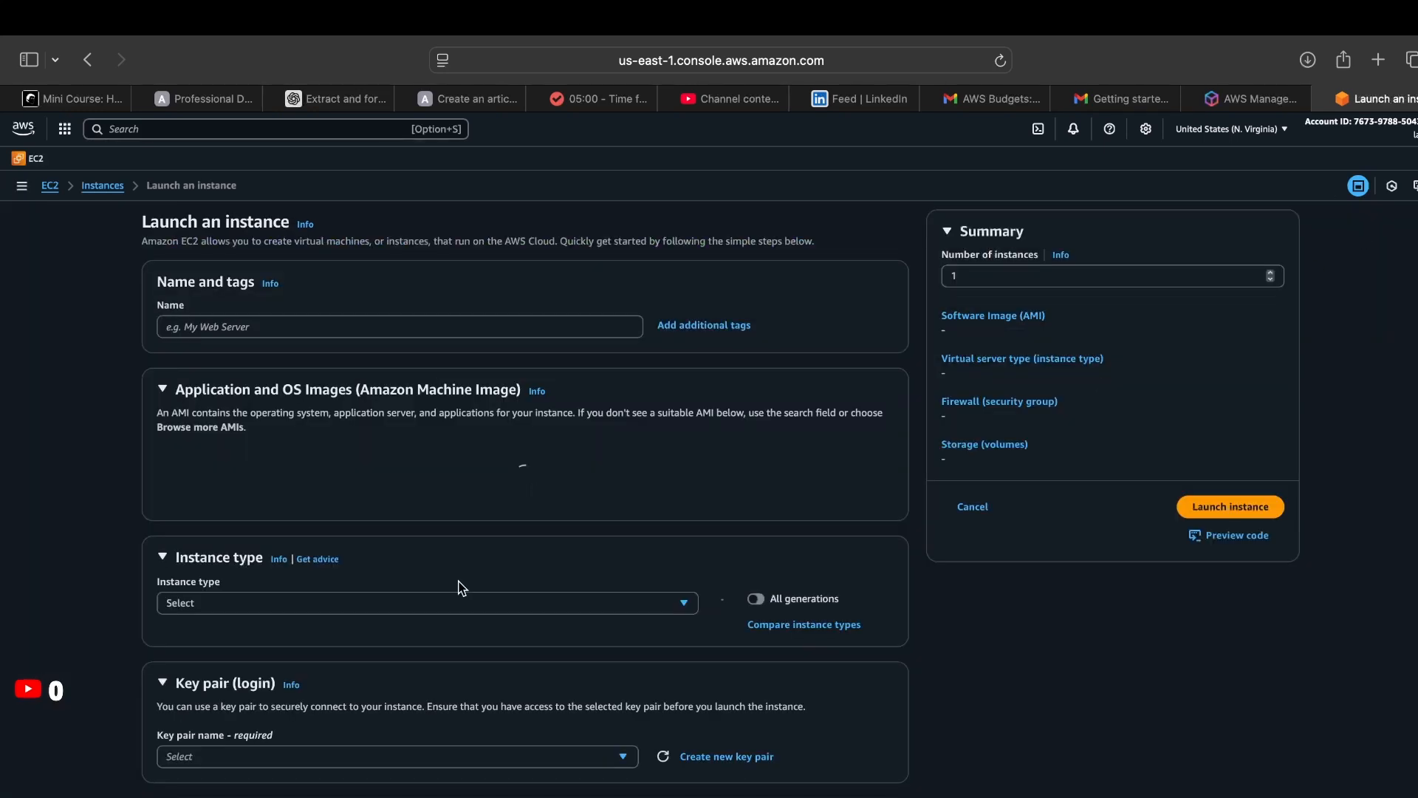
click(433, 336)
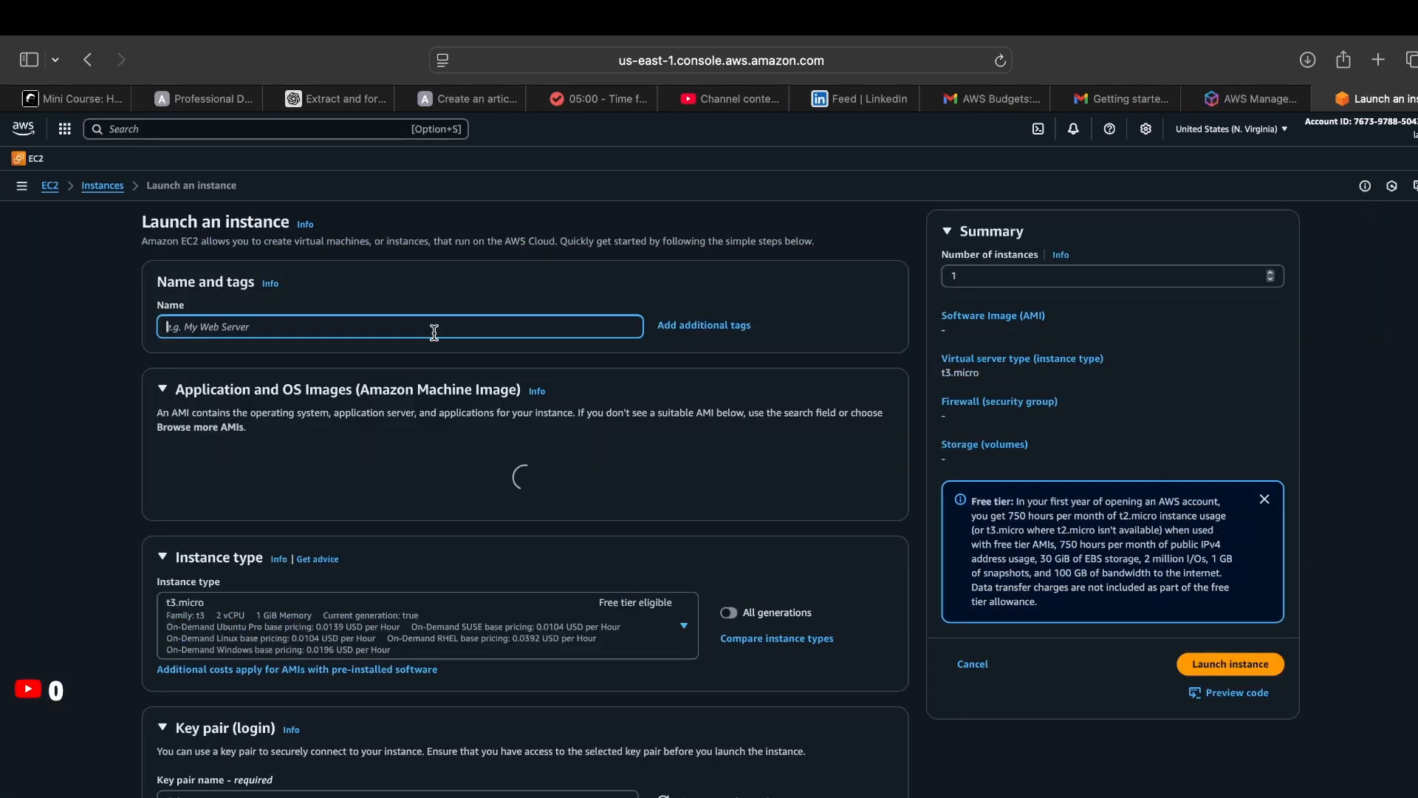
text(M)
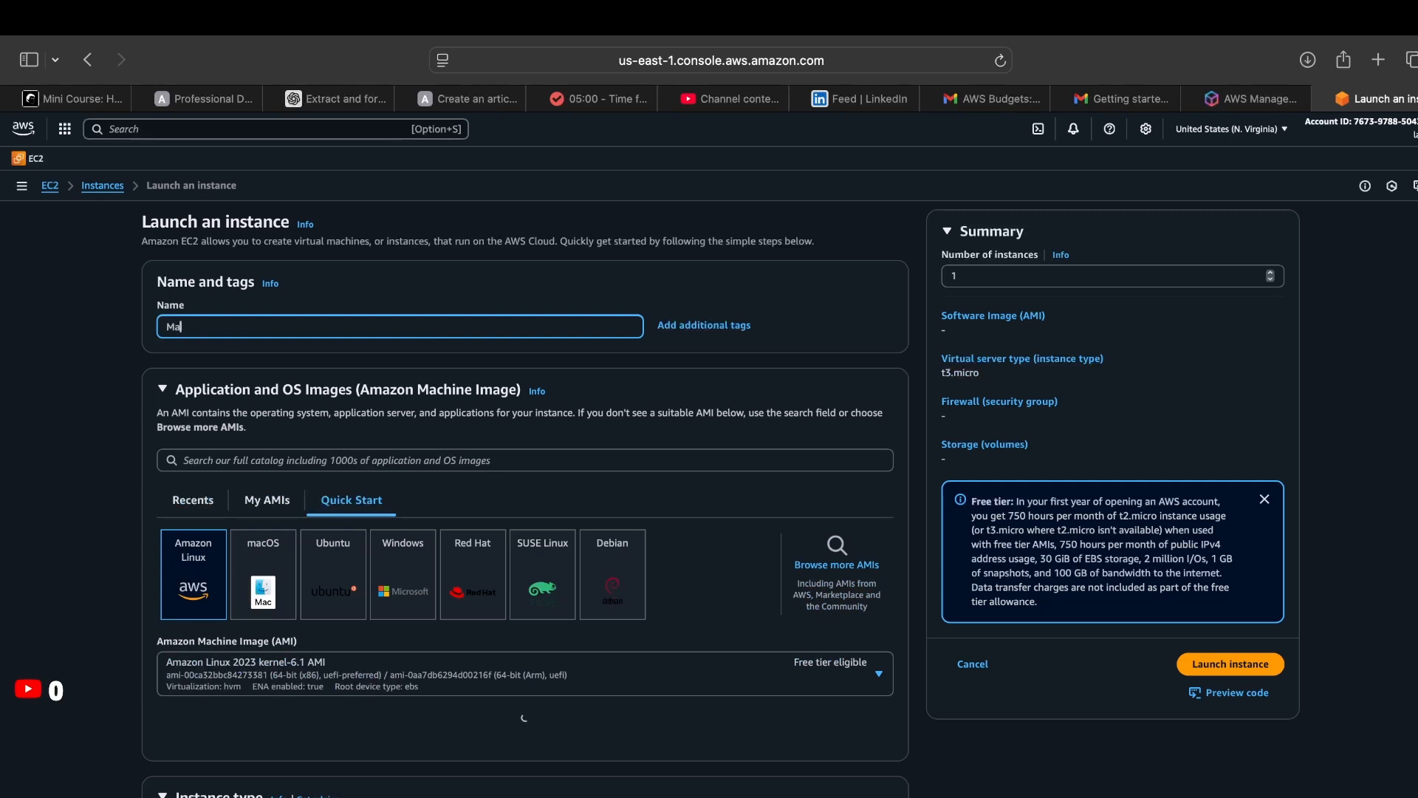
text(ac)
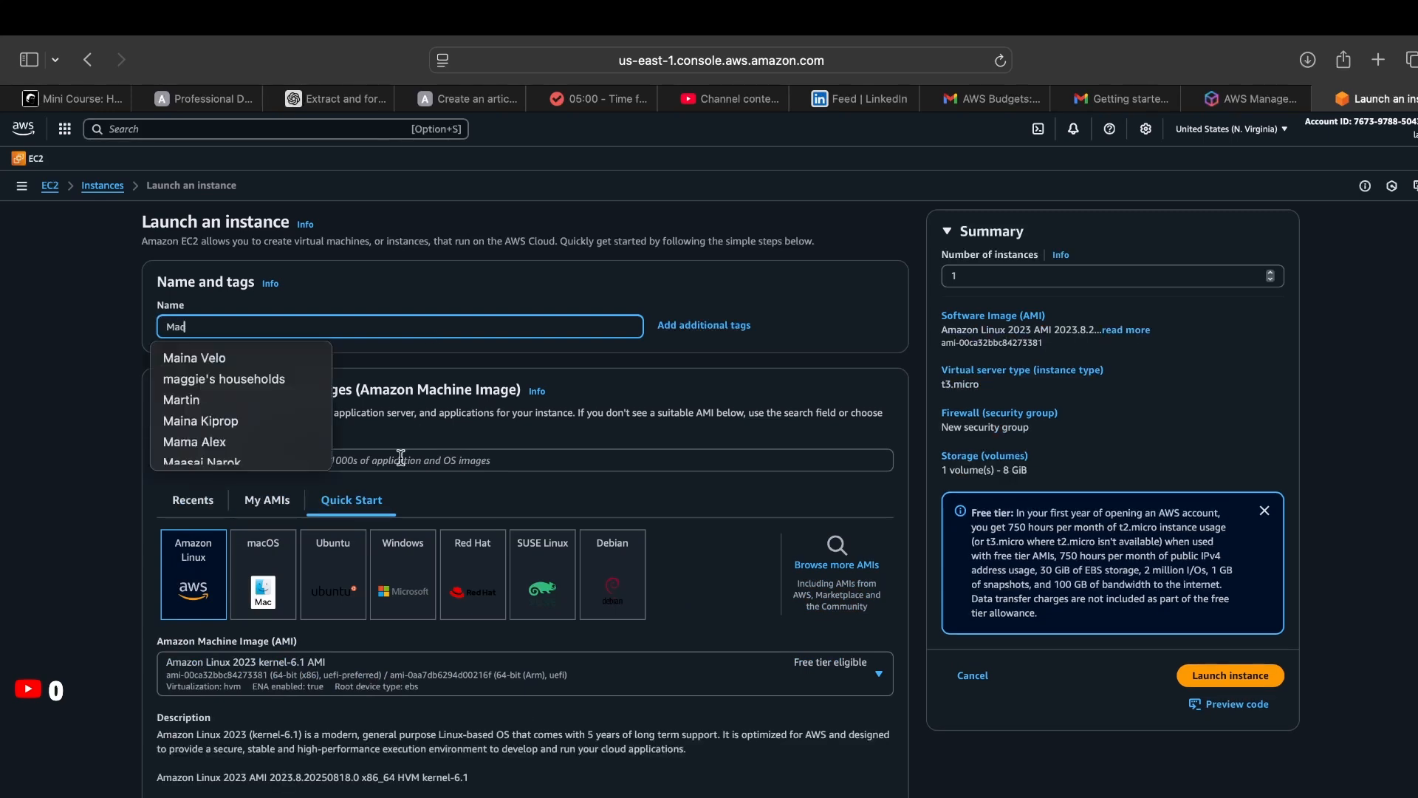
click(707, 362)
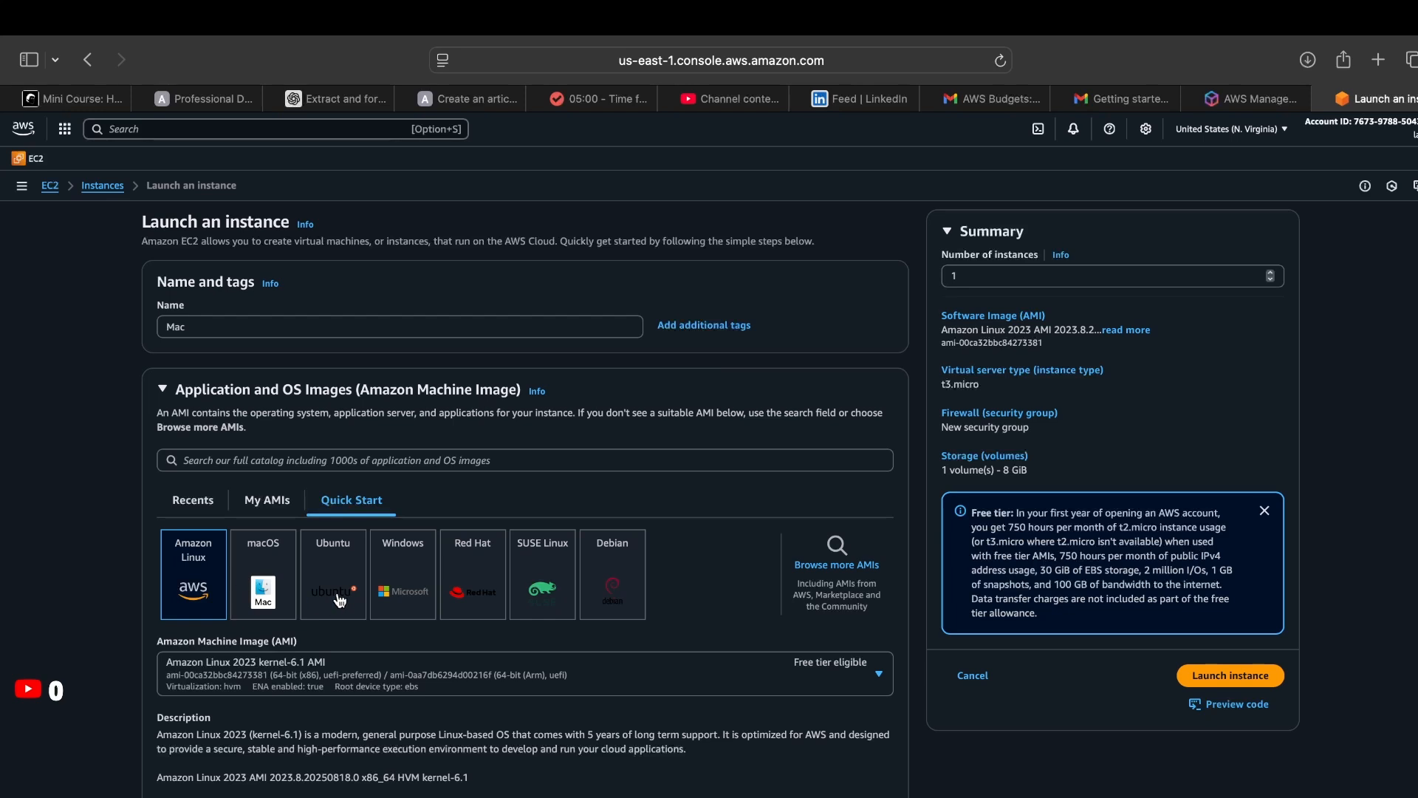
- Browse the full AMI catalog, filter it to All Windows and select Microsoft Windows Server 2025 Base for the instance
click(876, 578)
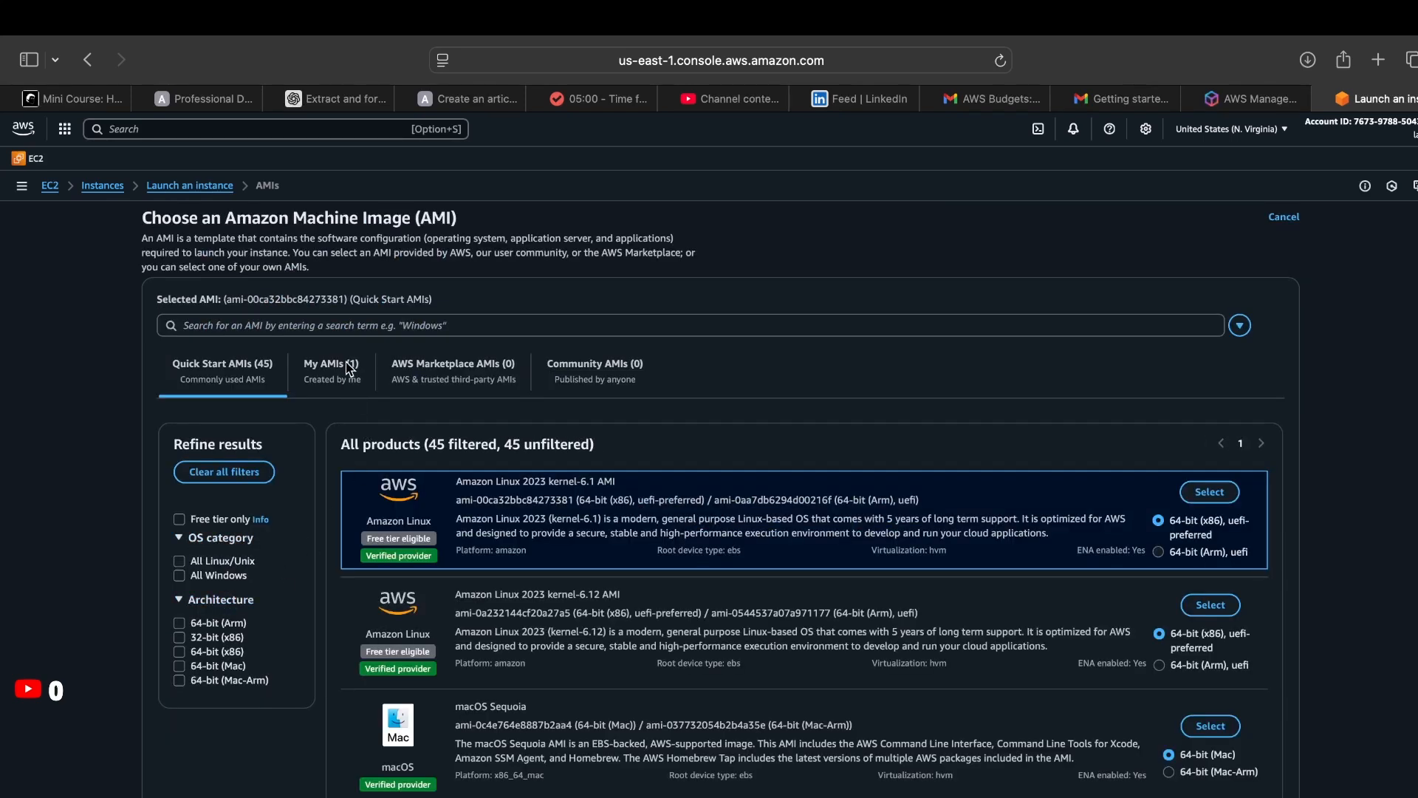
scroll(475, 589, down, 15)
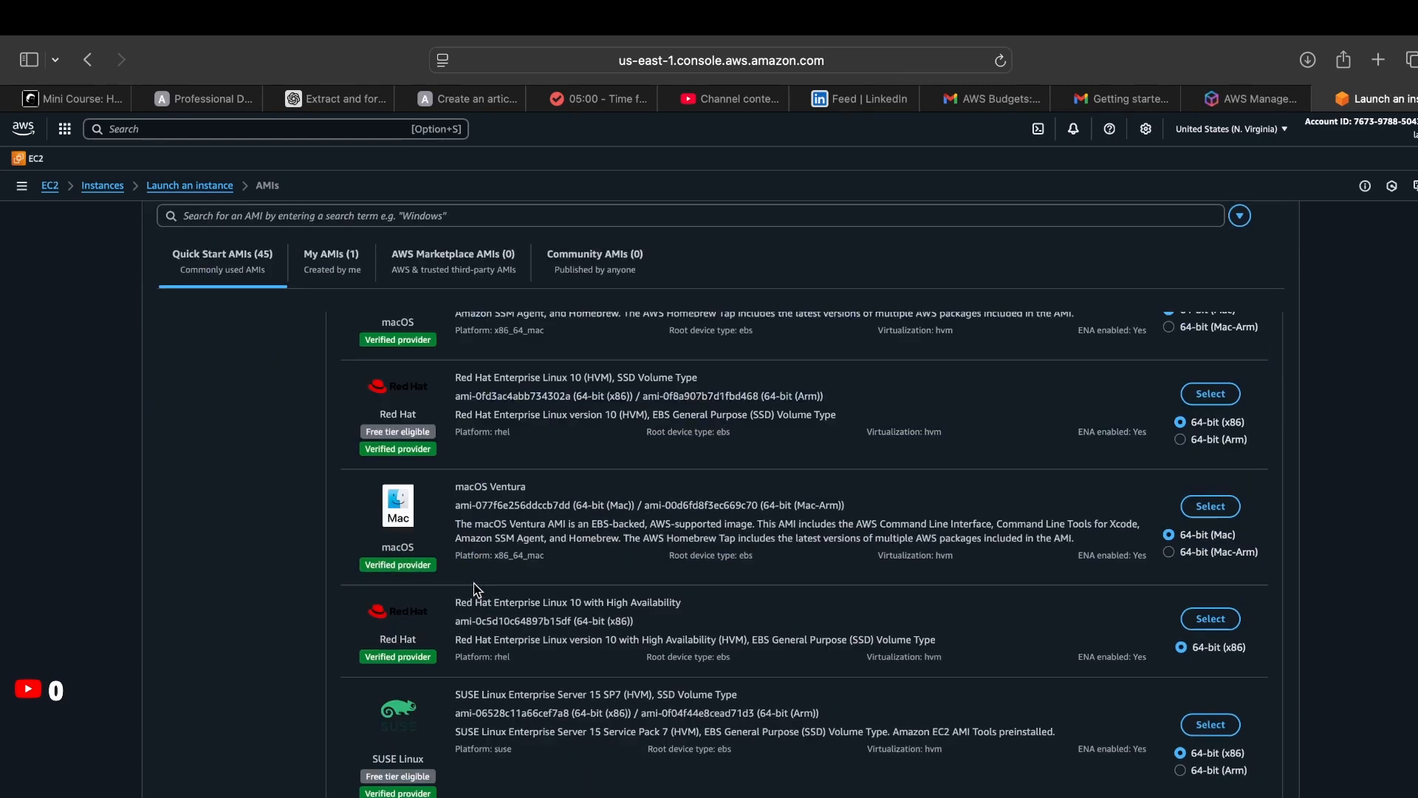
scroll(476, 589, down, 10)
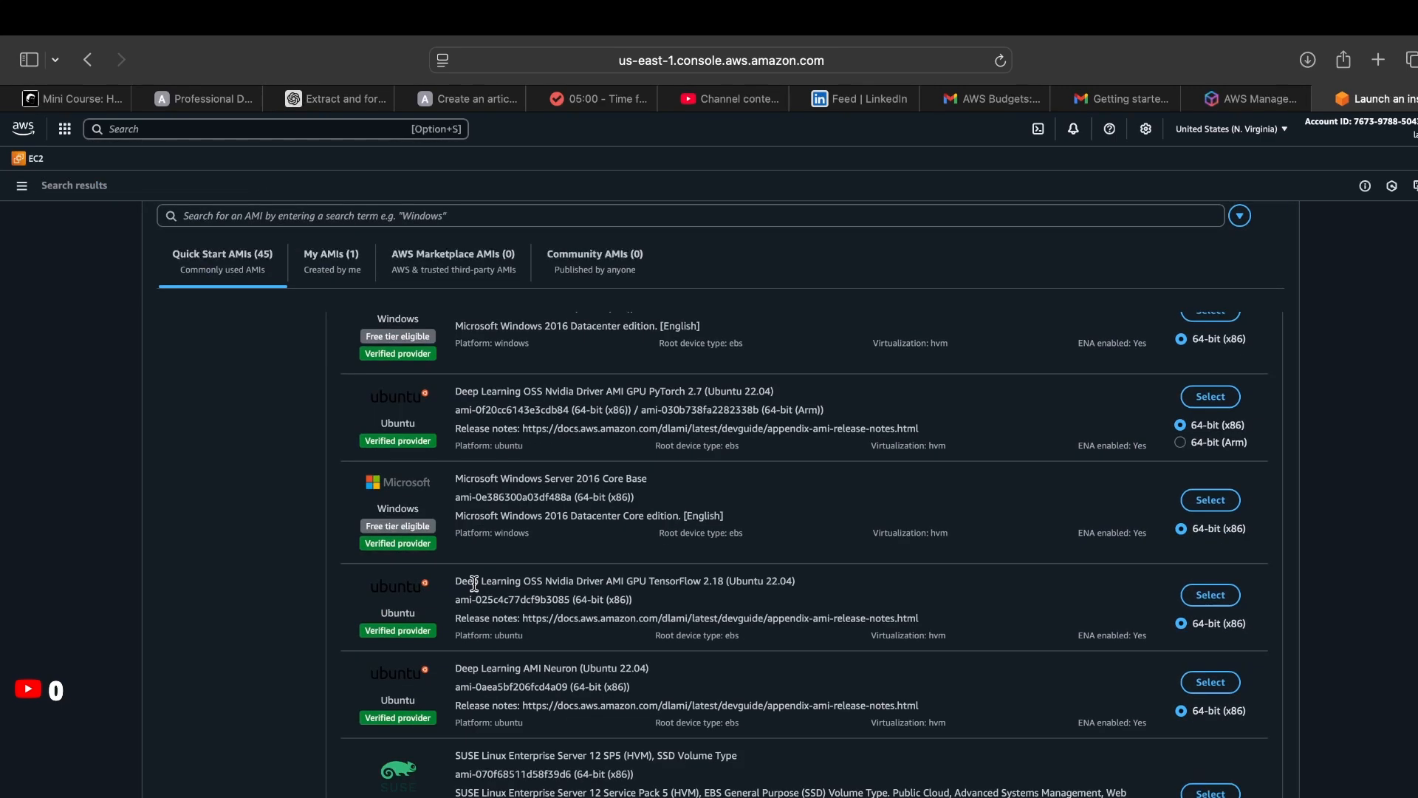
scroll(475, 583, up, 20)
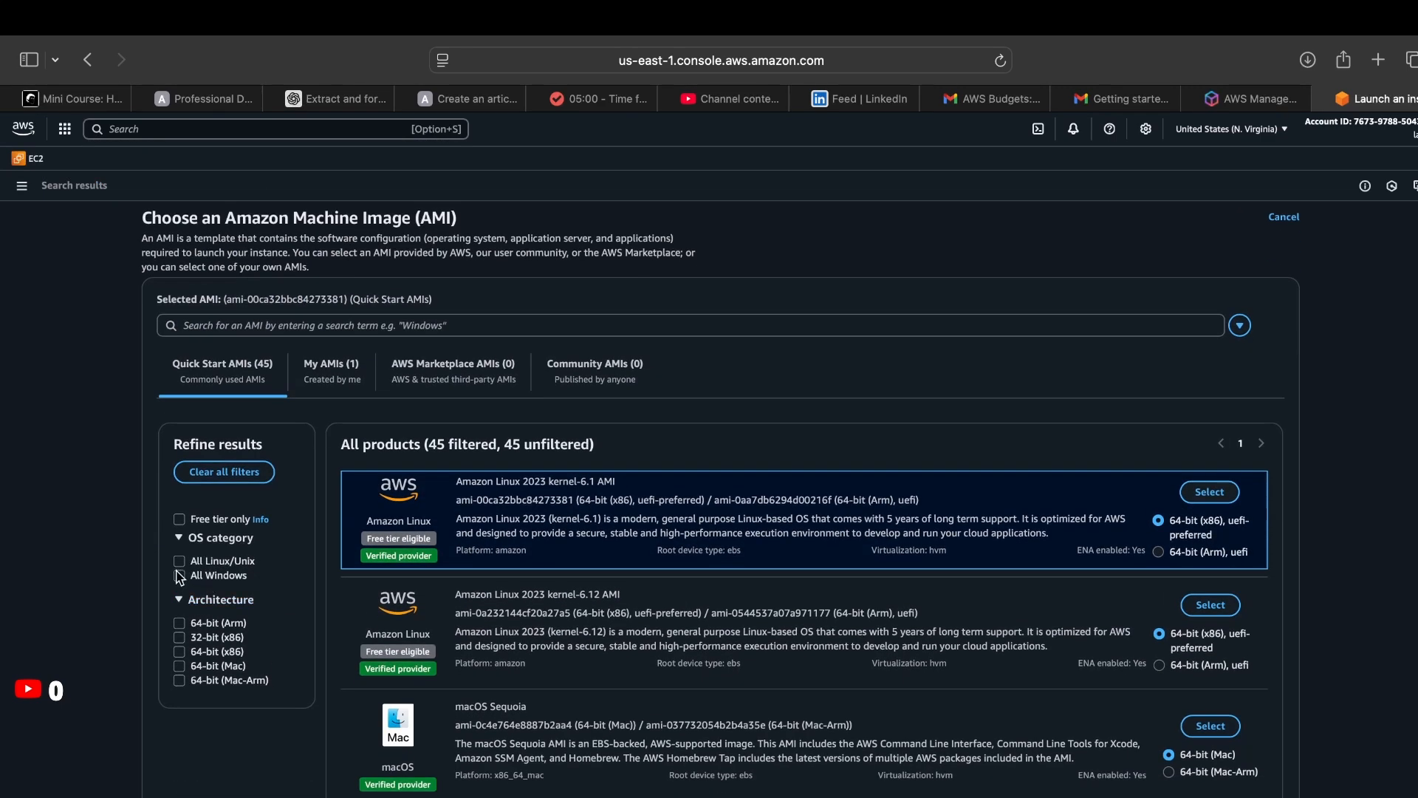
click(179, 576)
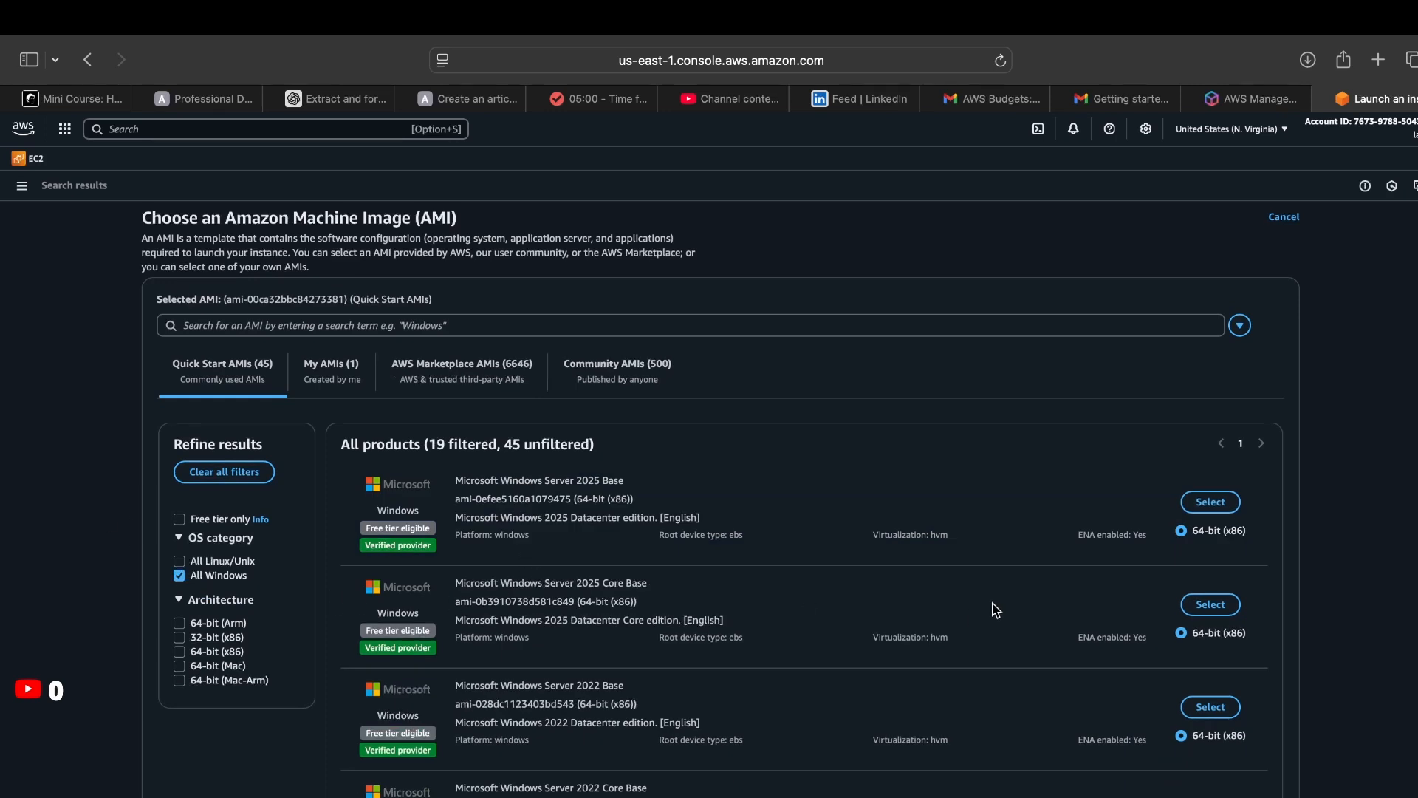
click(1199, 510)
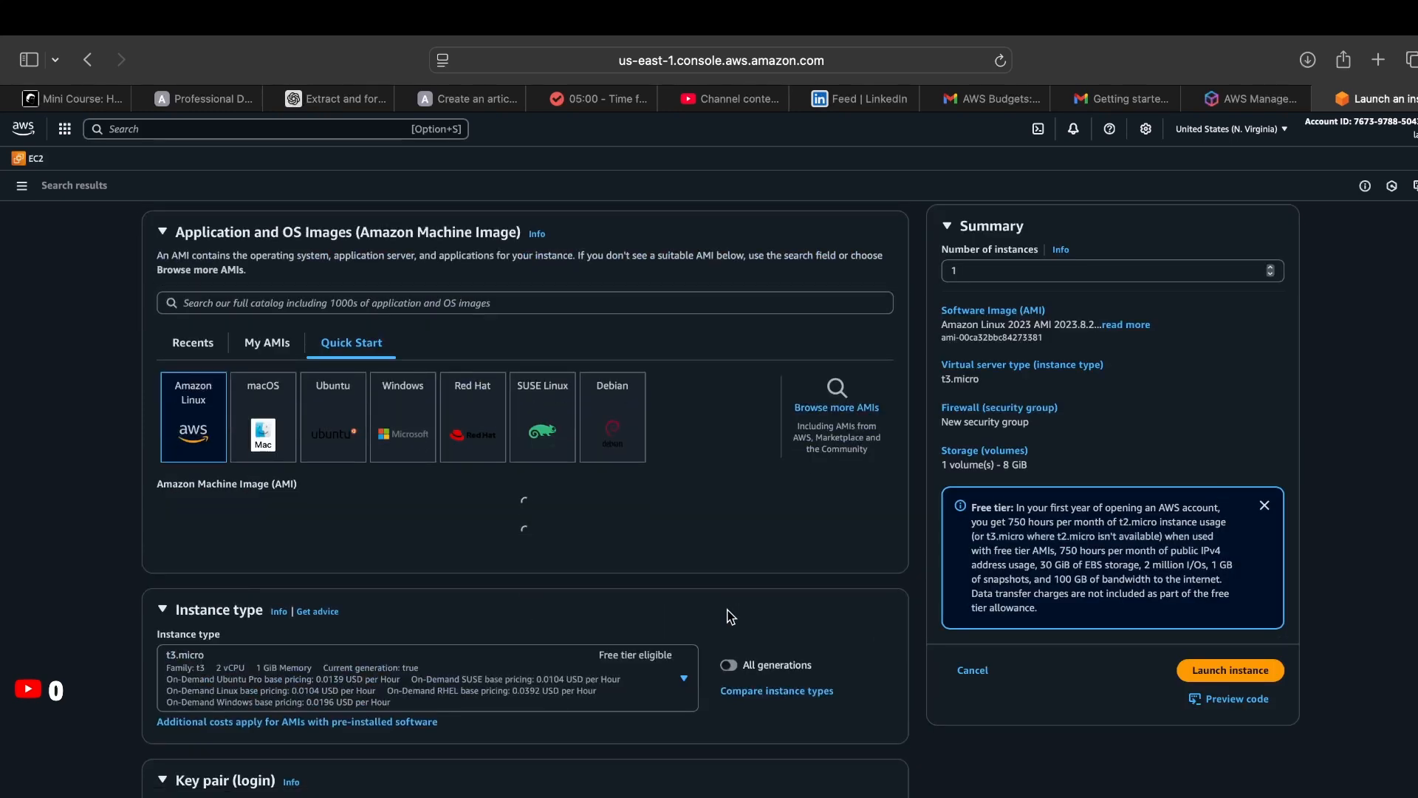
scroll(556, 454, up, 1)
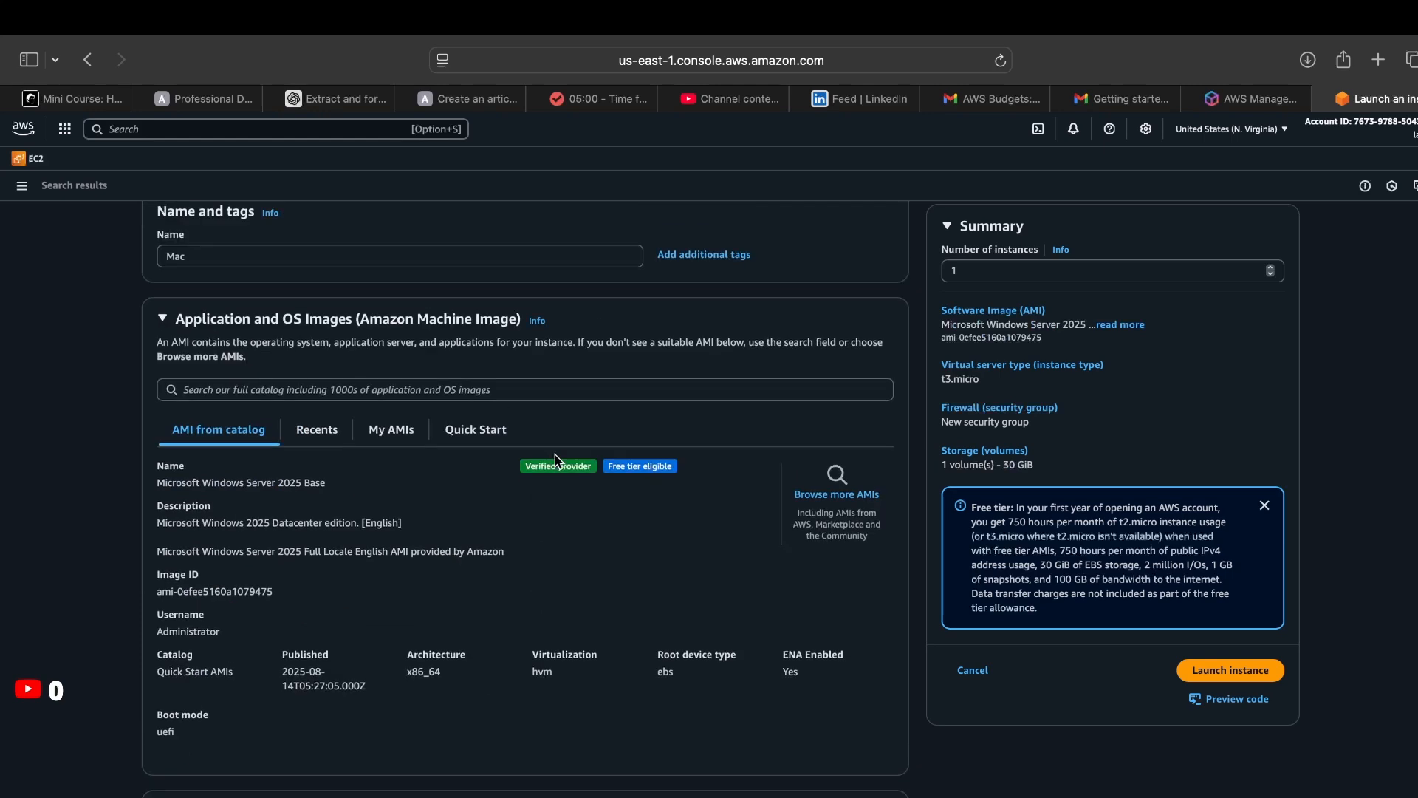
- Try the c6in.32xlarge and t3.nano instance types for the new instance
scroll(555, 454, down, 3)
scroll(556, 454, down, 2)
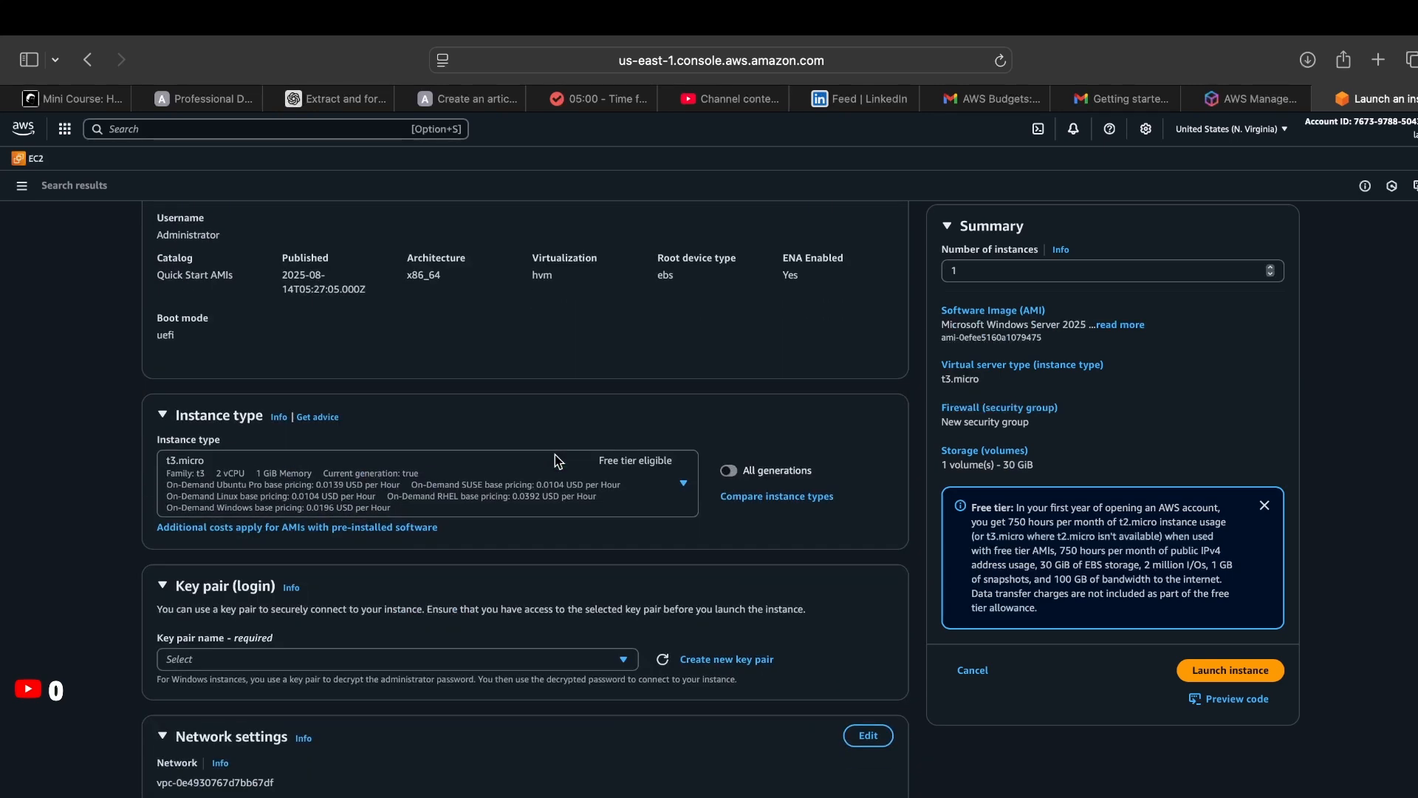
click(633, 490)
scroll(443, 660, down, 3)
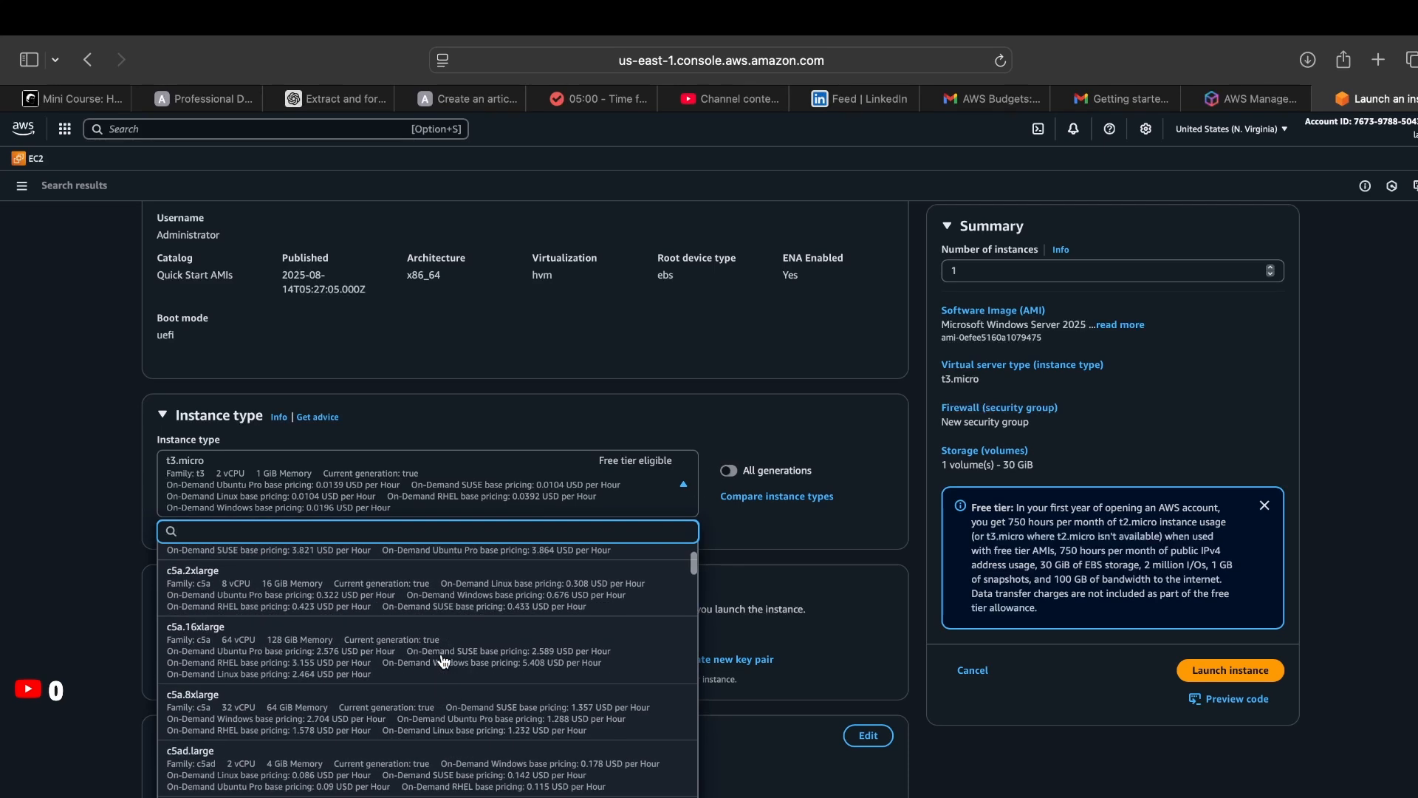
scroll(443, 659, down, 10)
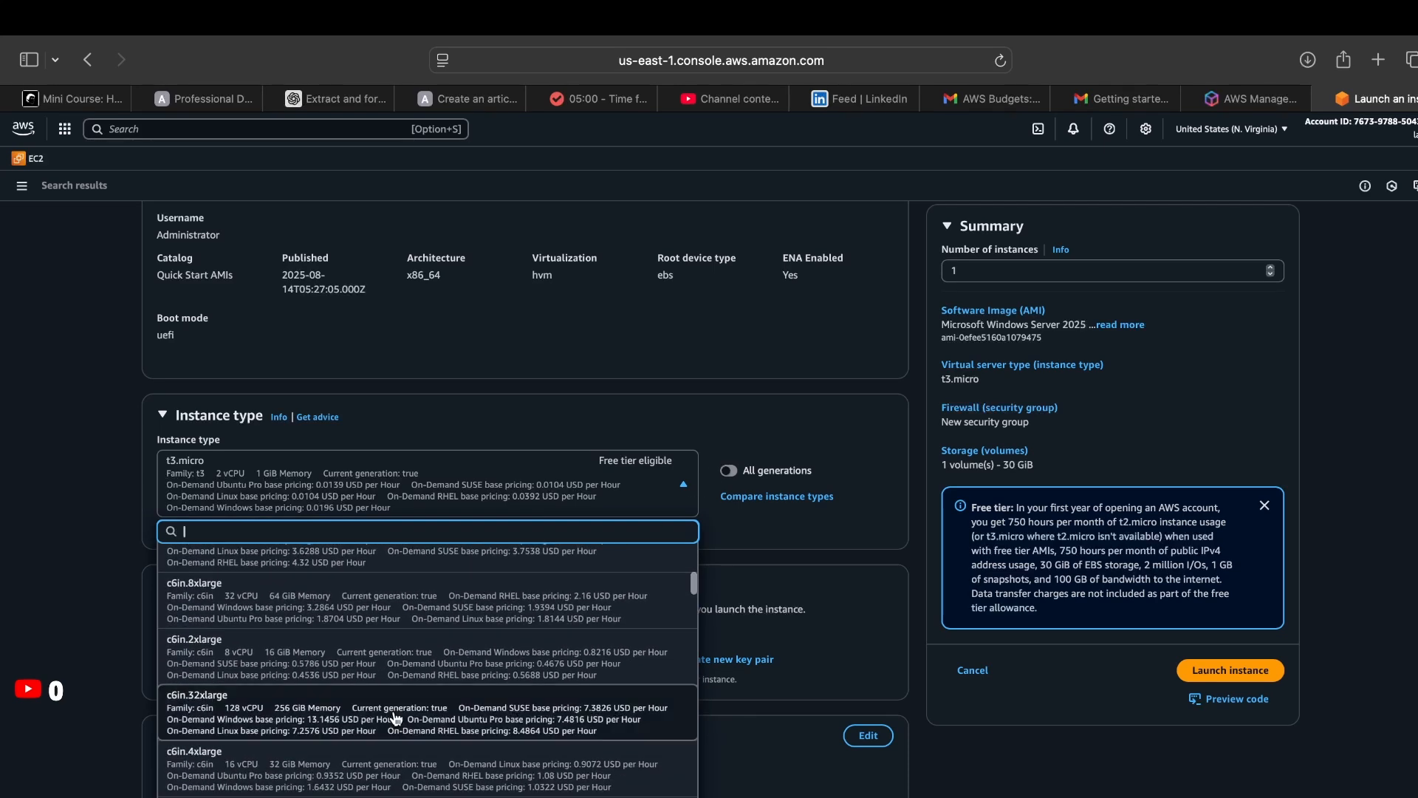
click(395, 715)
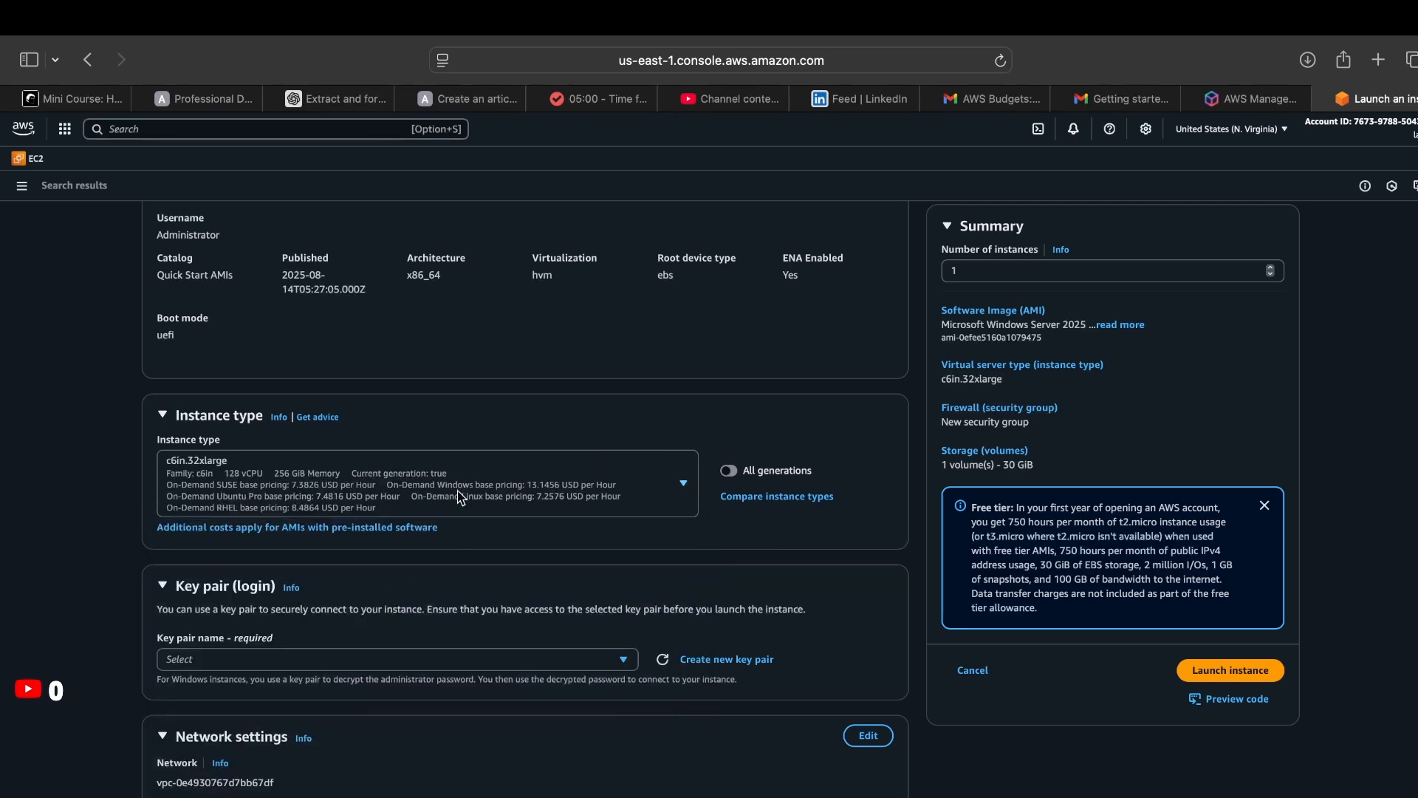
click(459, 498)
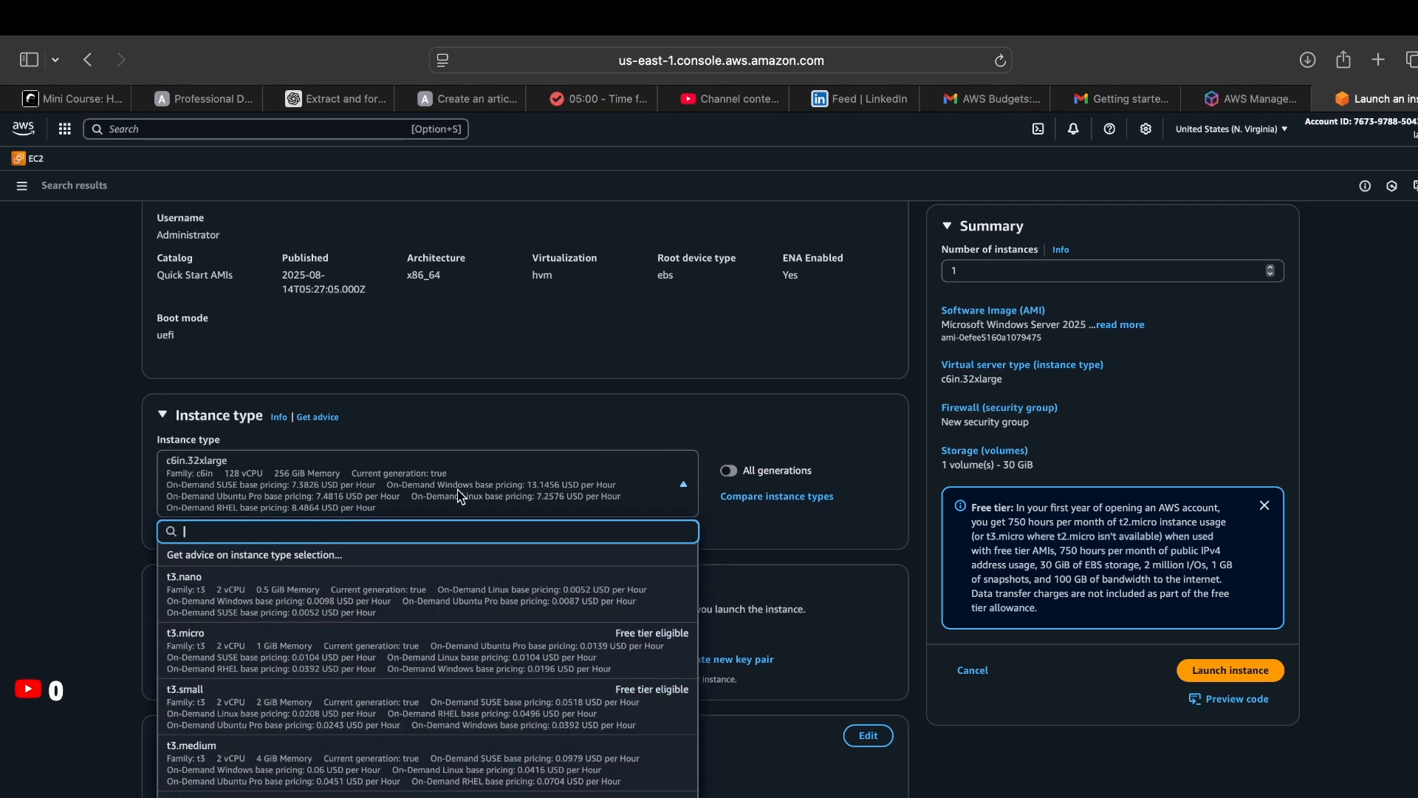
click(384, 617)
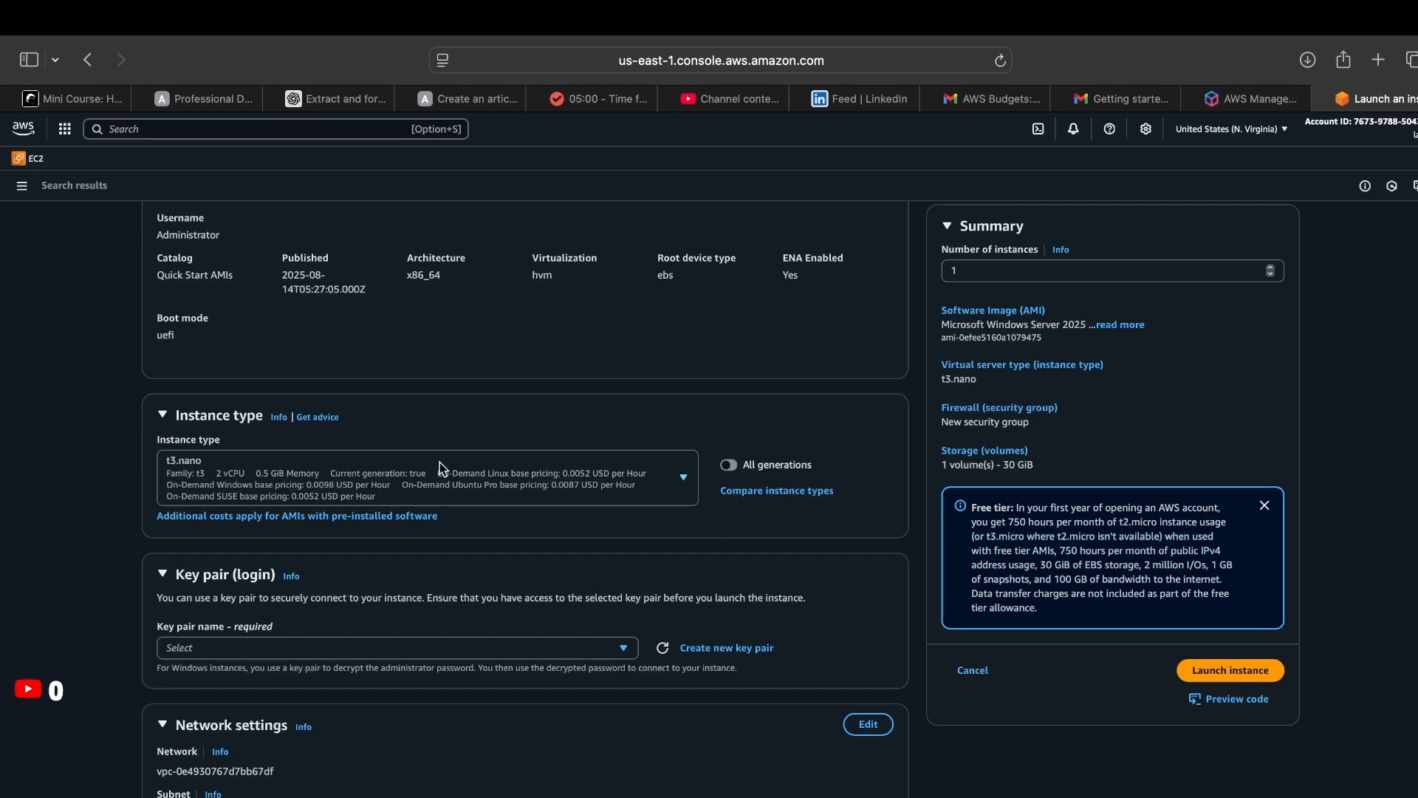
- Set the instance type to t3.large and choose MacbookKey as the key pair
click(434, 482)
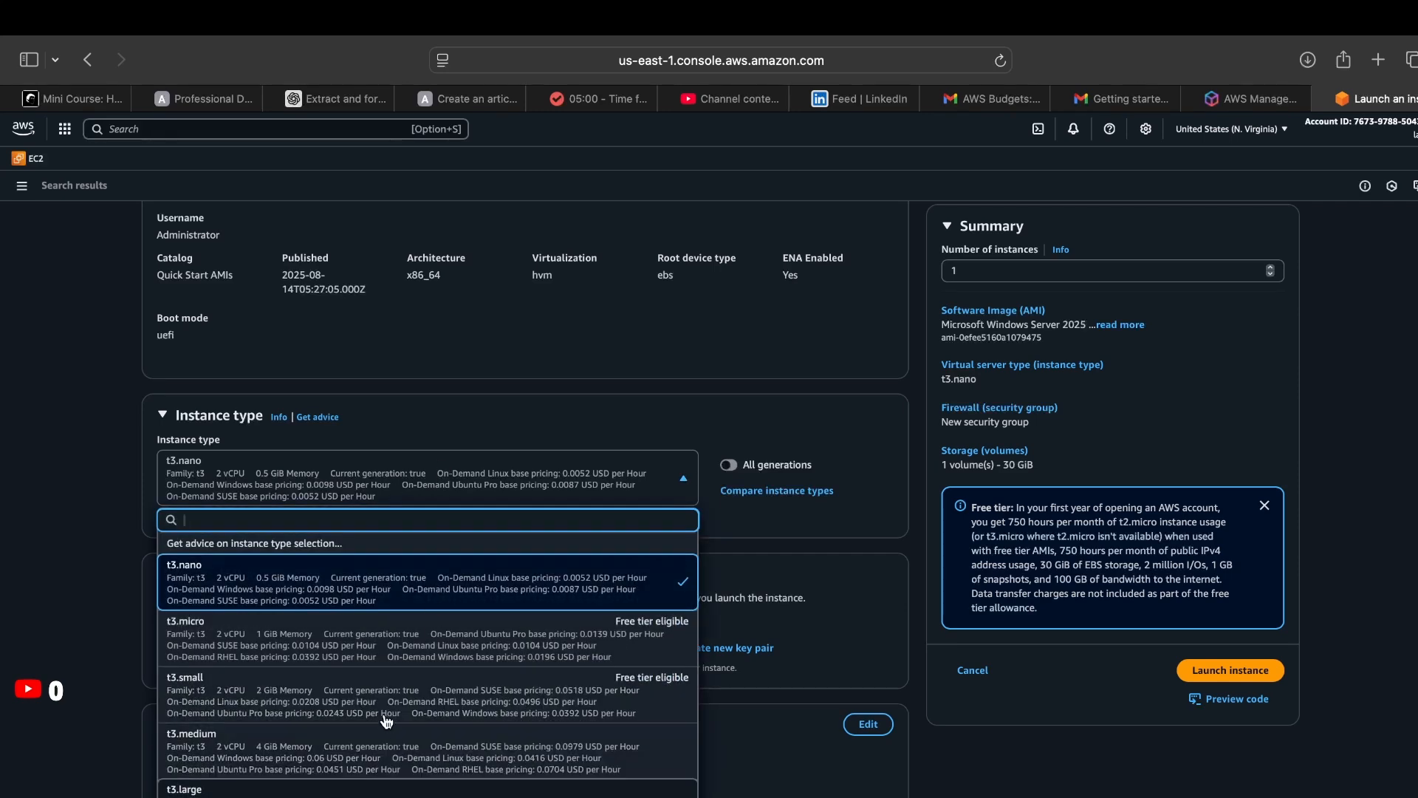
click(306, 753)
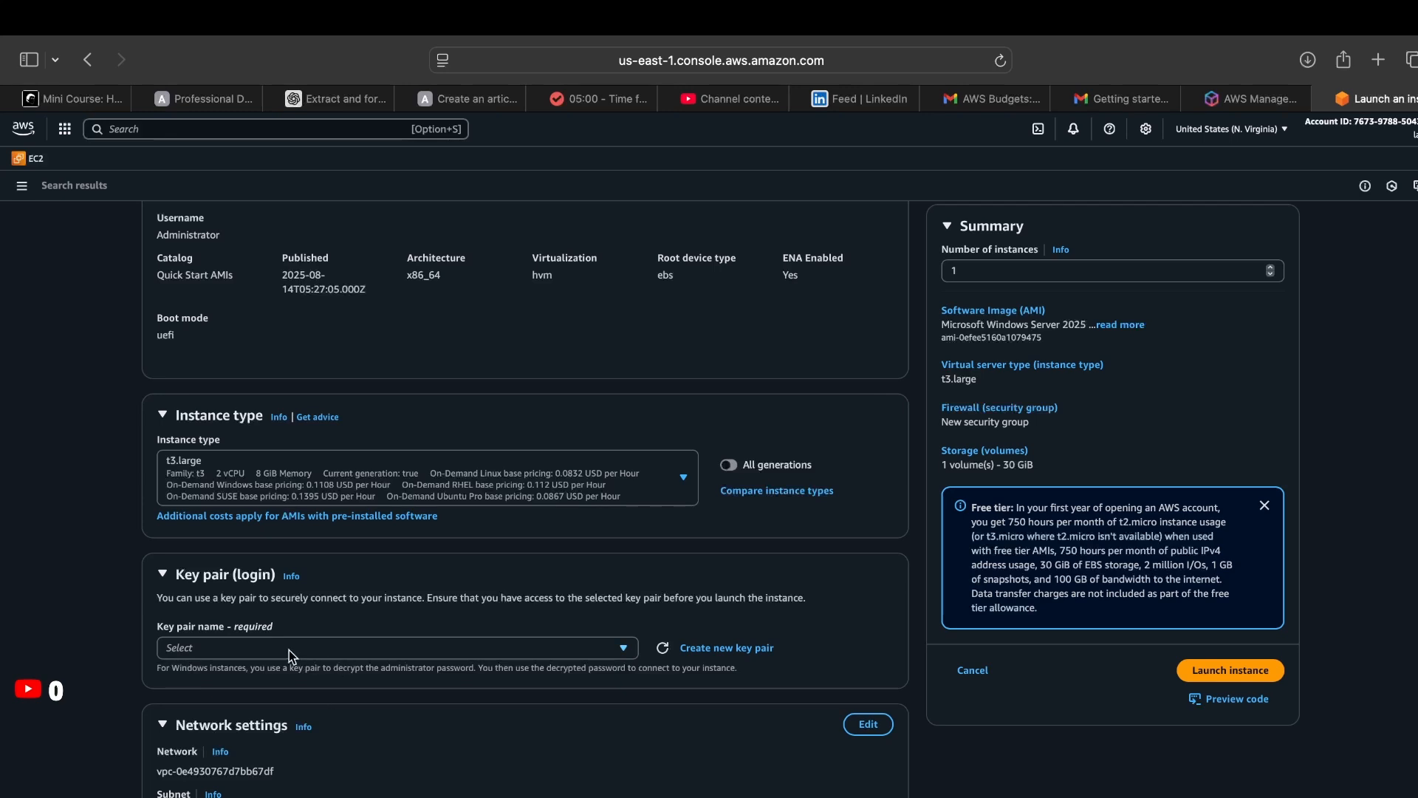
scroll(290, 650, down, 2)
click(322, 551)
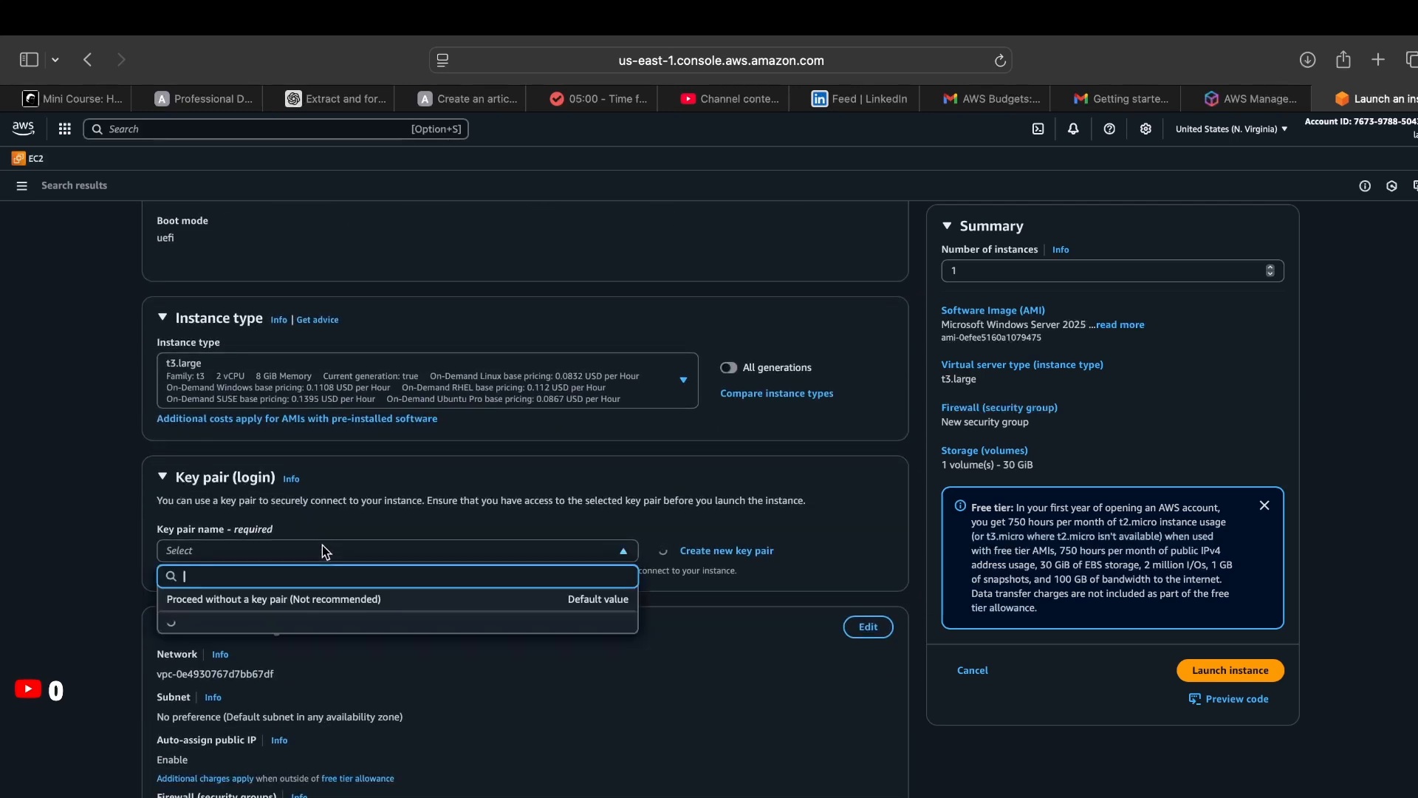
click(305, 634)
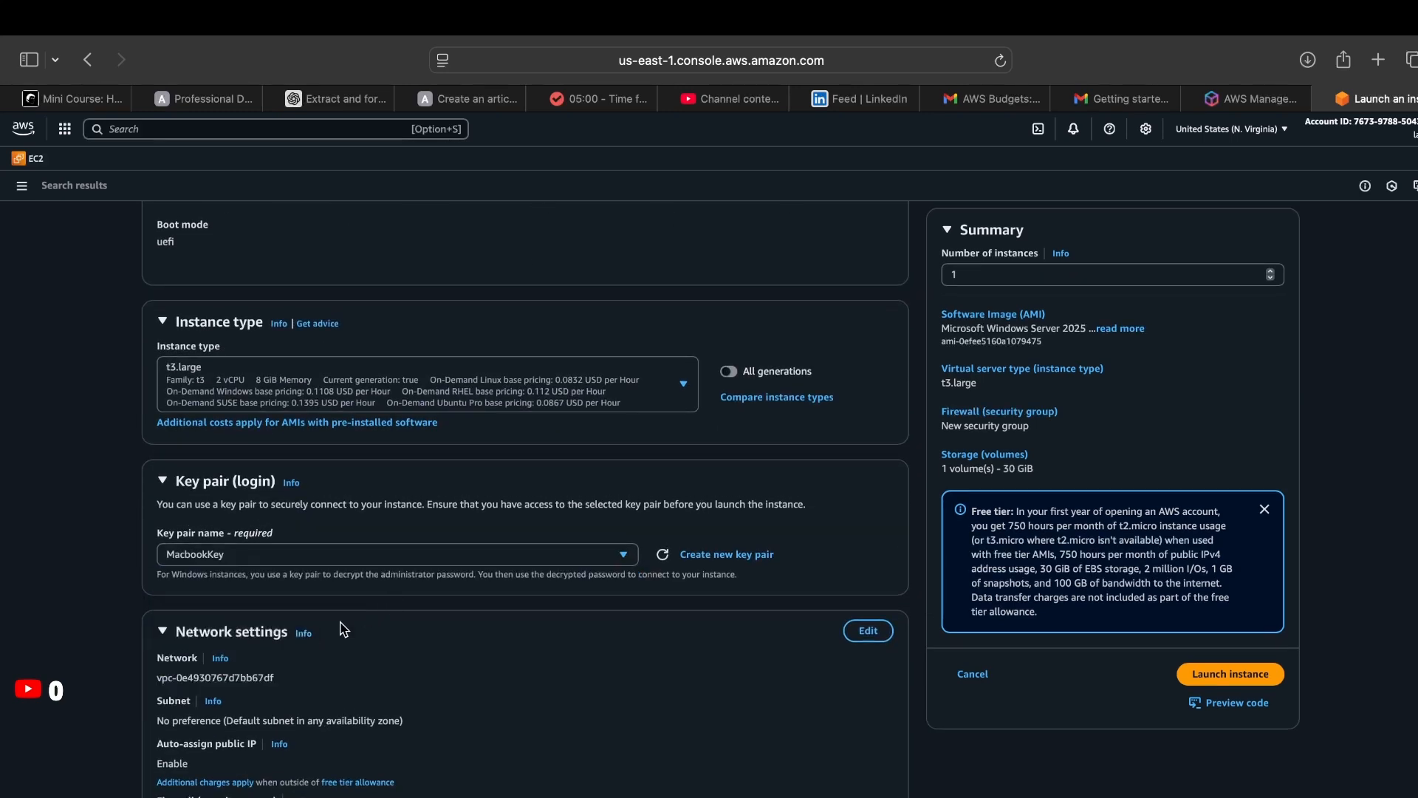
- Review the RDP rule in the network settings and search the web for rdp in a new browser tab
scroll(221, 547, down, 3)
scroll(220, 543, down, 3)
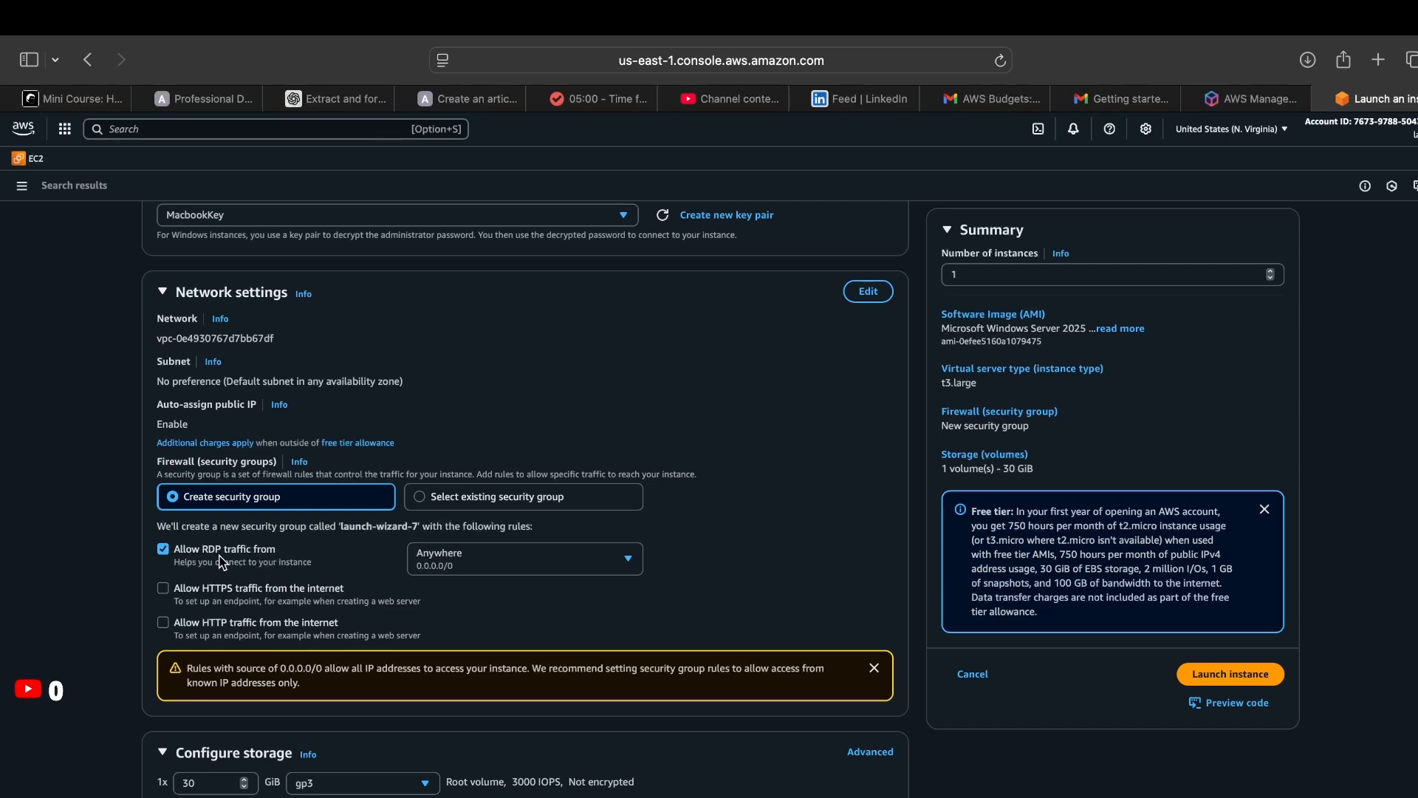
key(super+t)
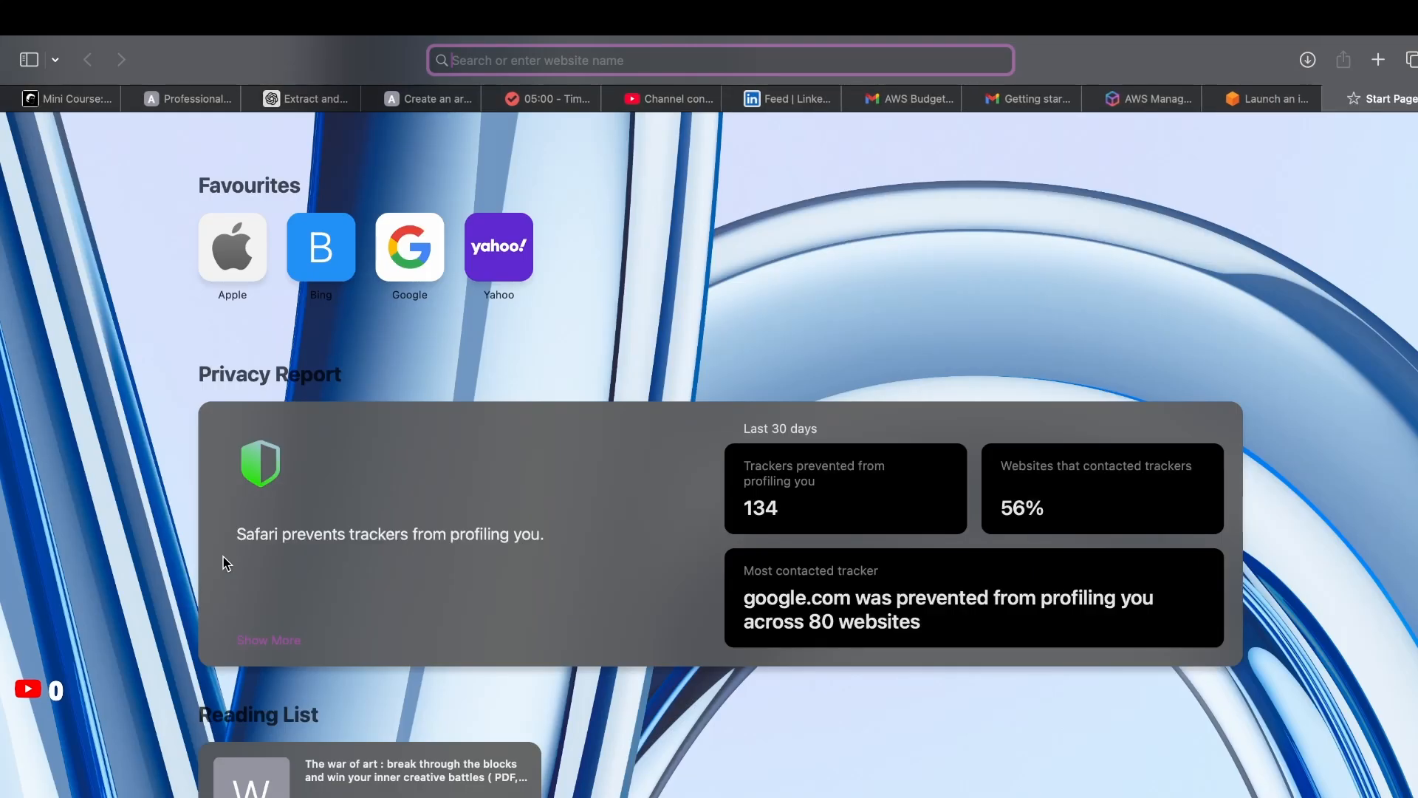
text(p)
key(BackSpace)
key(BackSpace)
text(rdp)
key(Return)
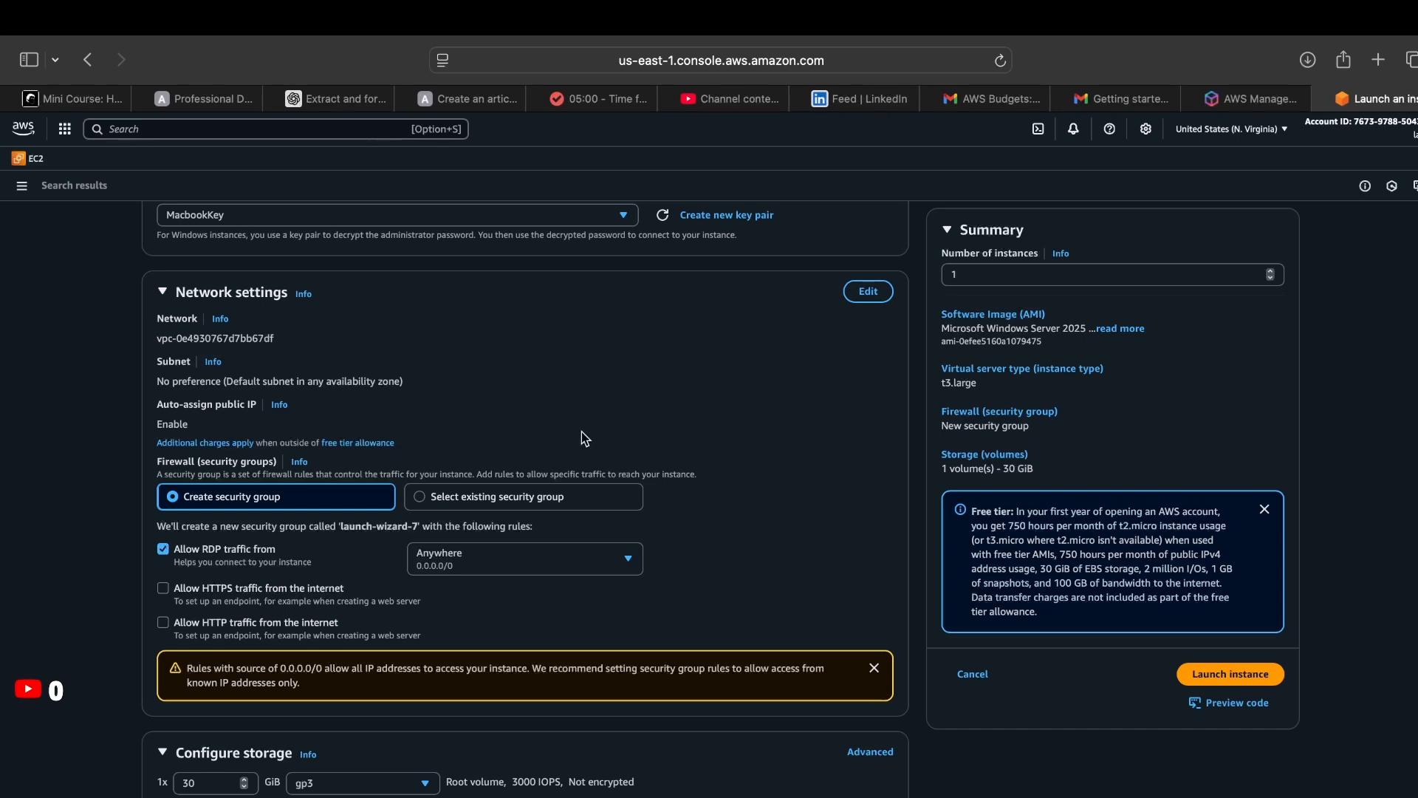
- Show the file system details in the storage settings and launch the instance
scroll(218, 575, down, 3)
scroll(218, 578, down, 3)
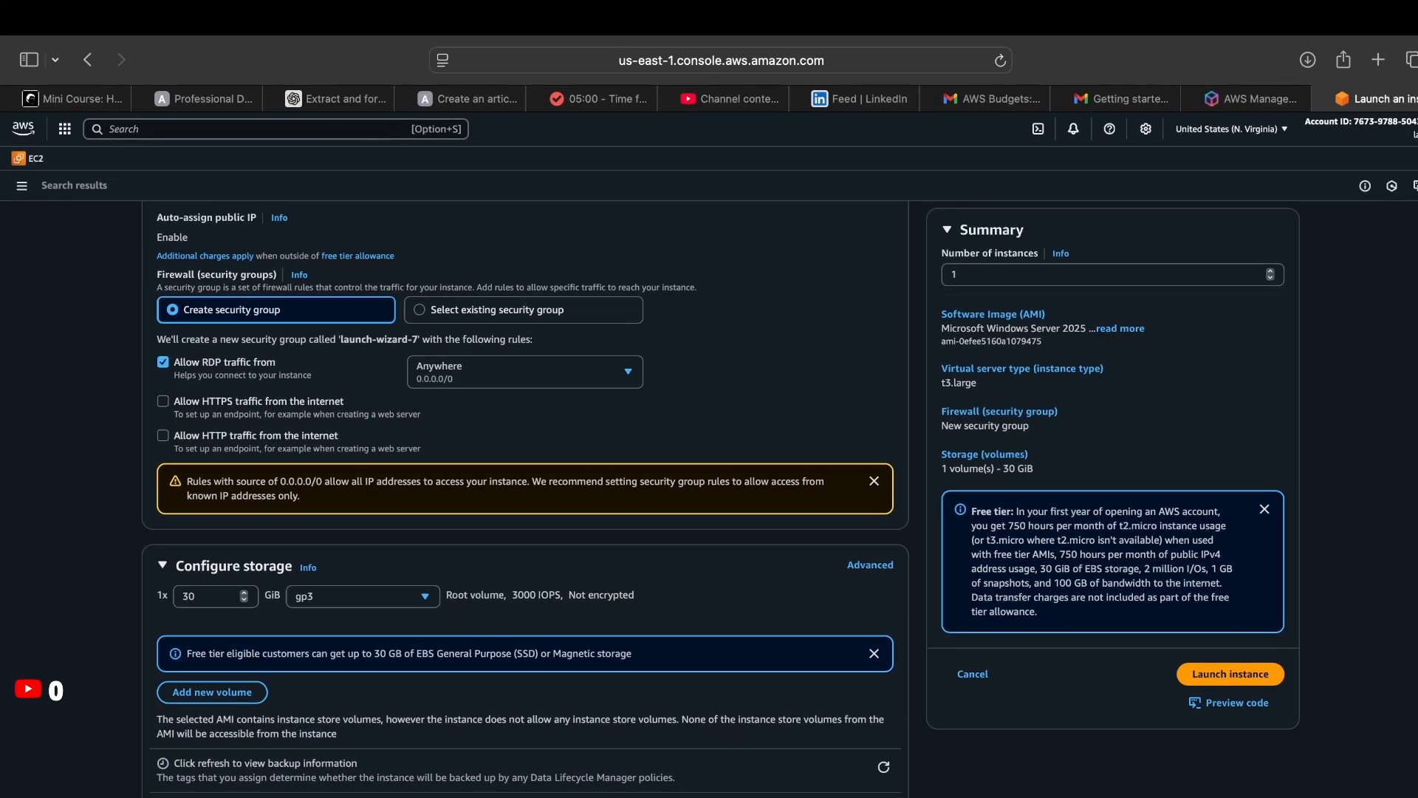
scroll(260, 777, down, 3)
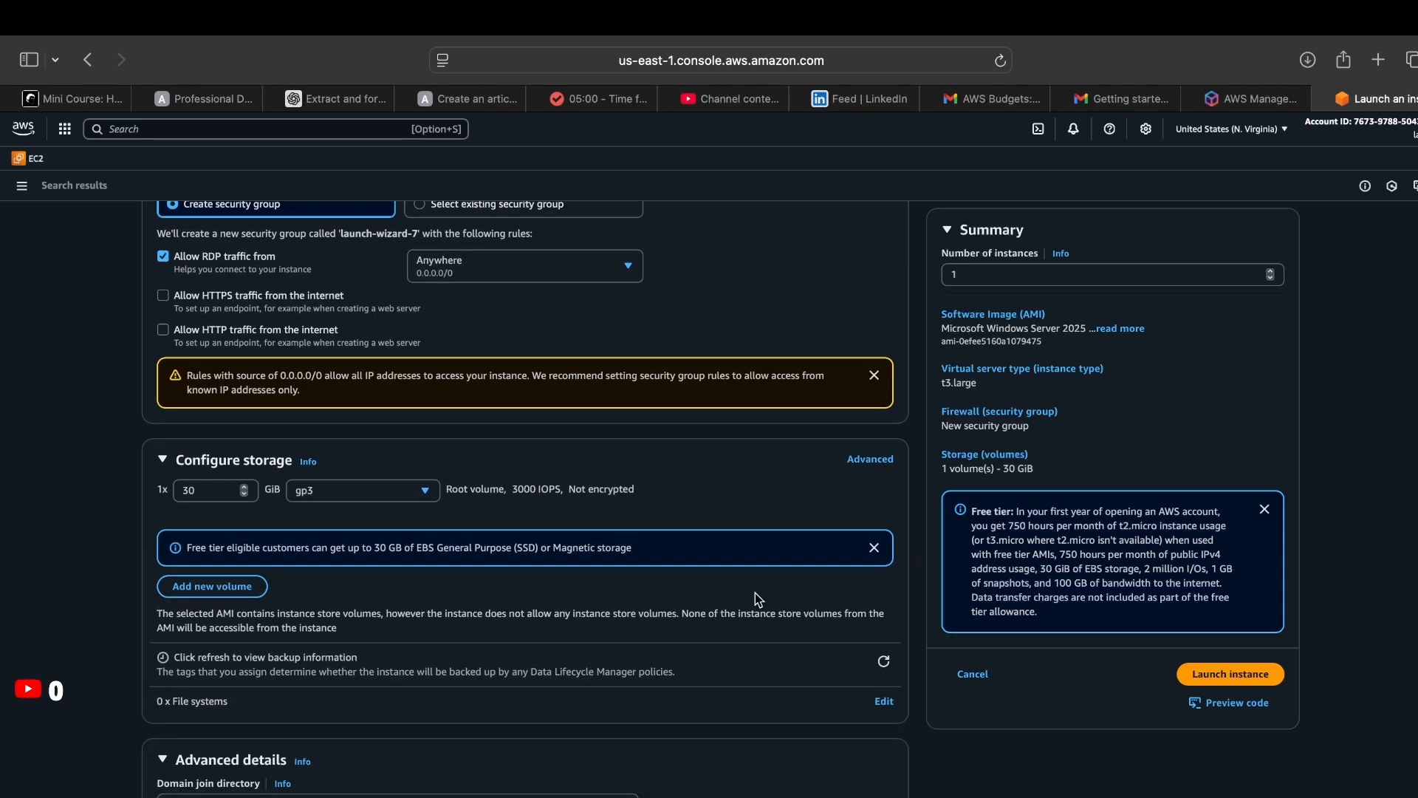
click(883, 703)
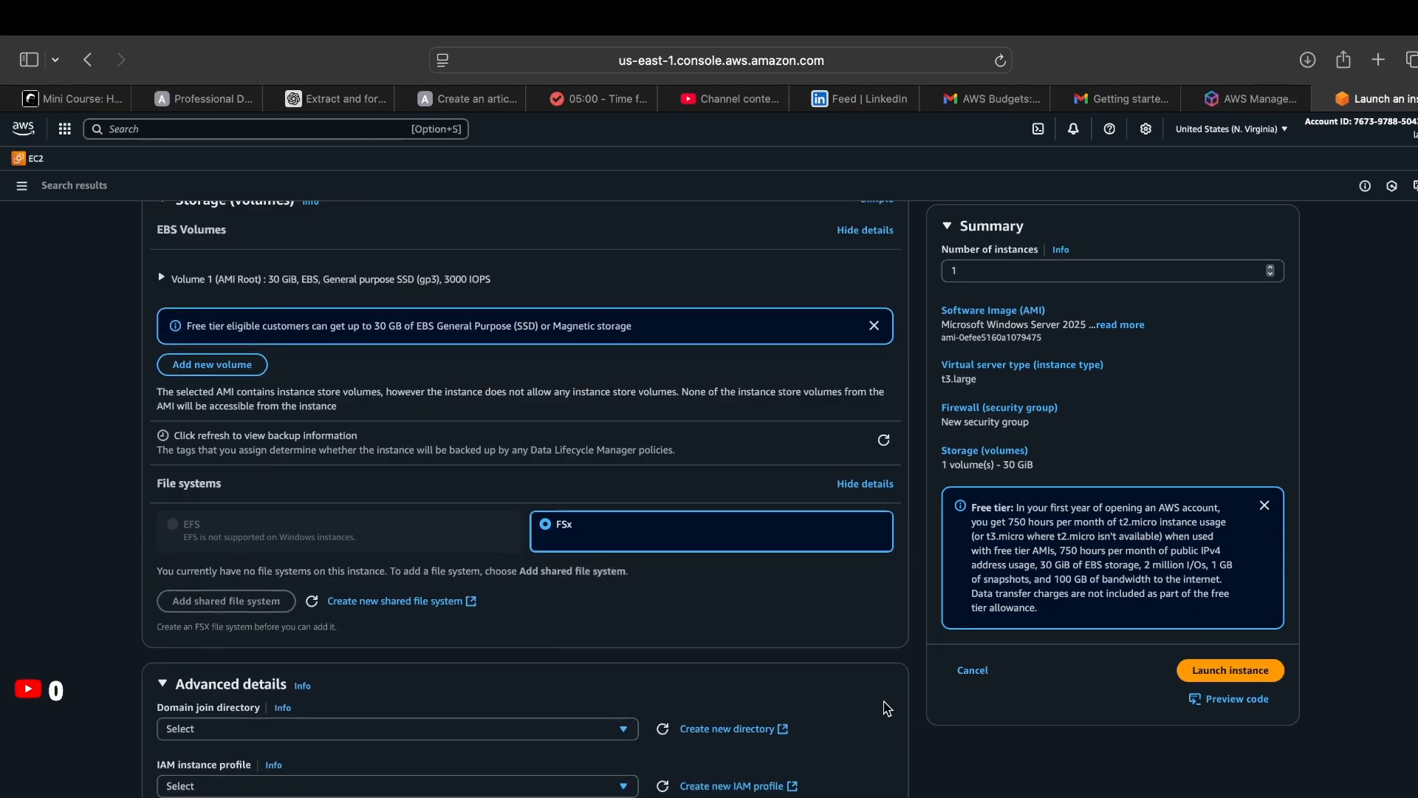
scroll(648, 711, down, 10)
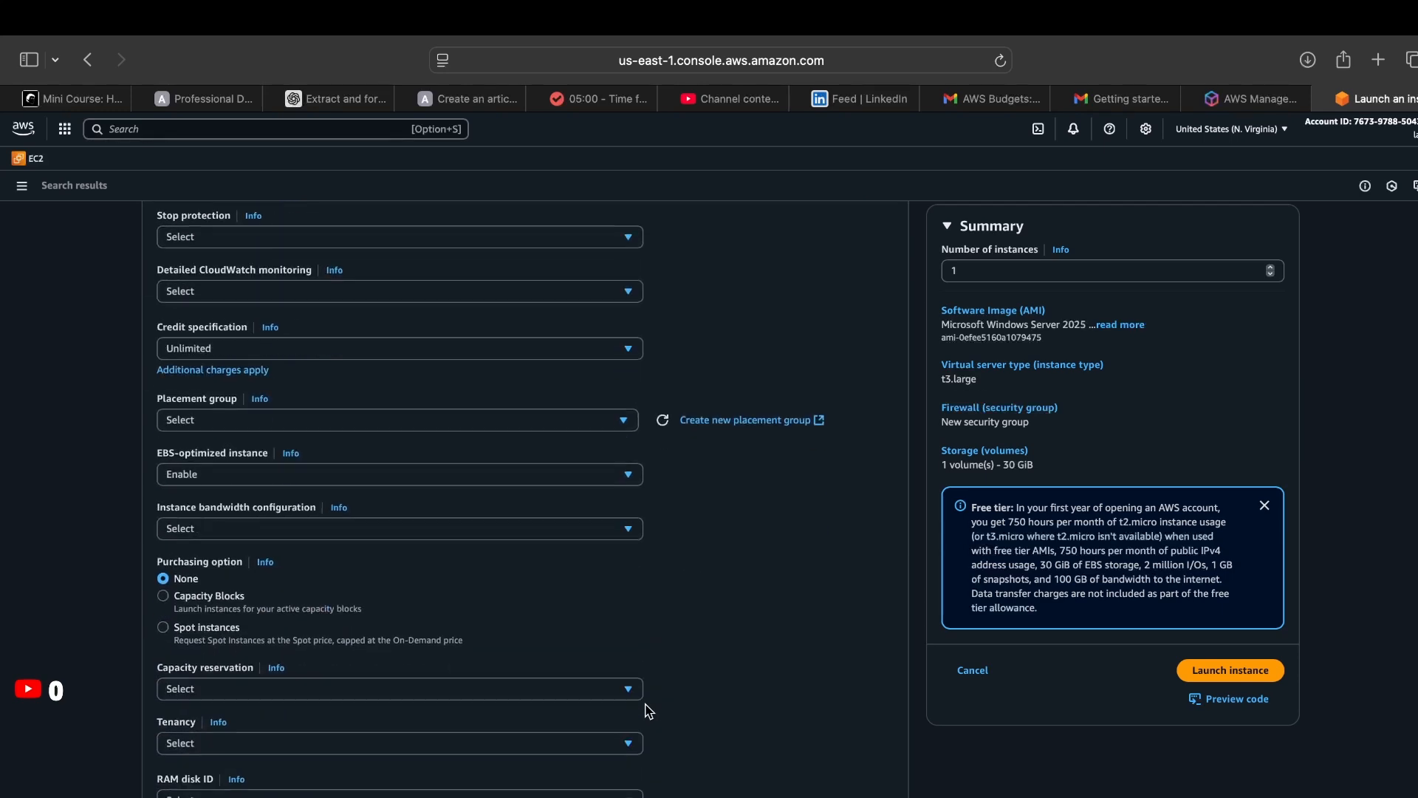
scroll(648, 711, down, 12)
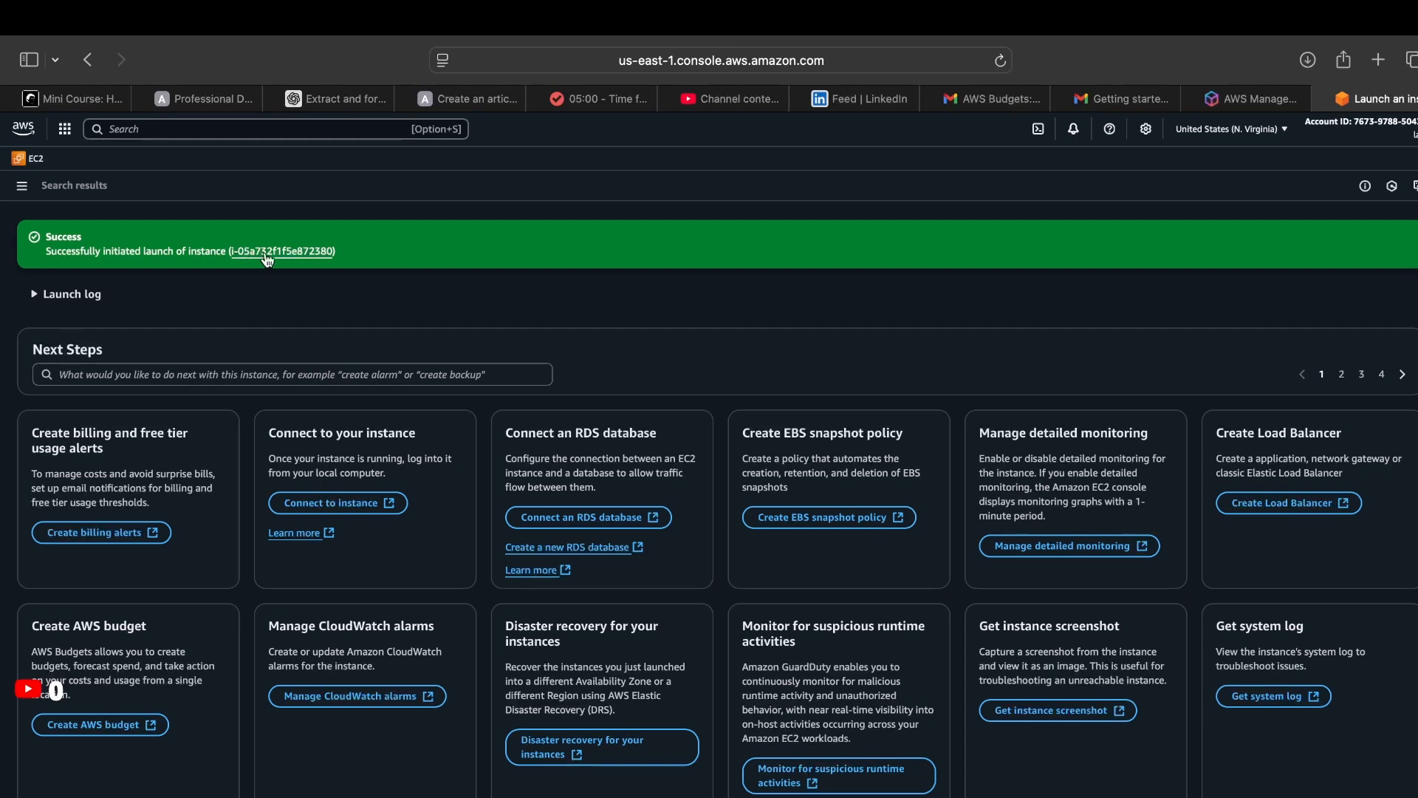
- Open the newly launched instance in the EC2 instances list and open Windows App from its App Store page
click(268, 252)
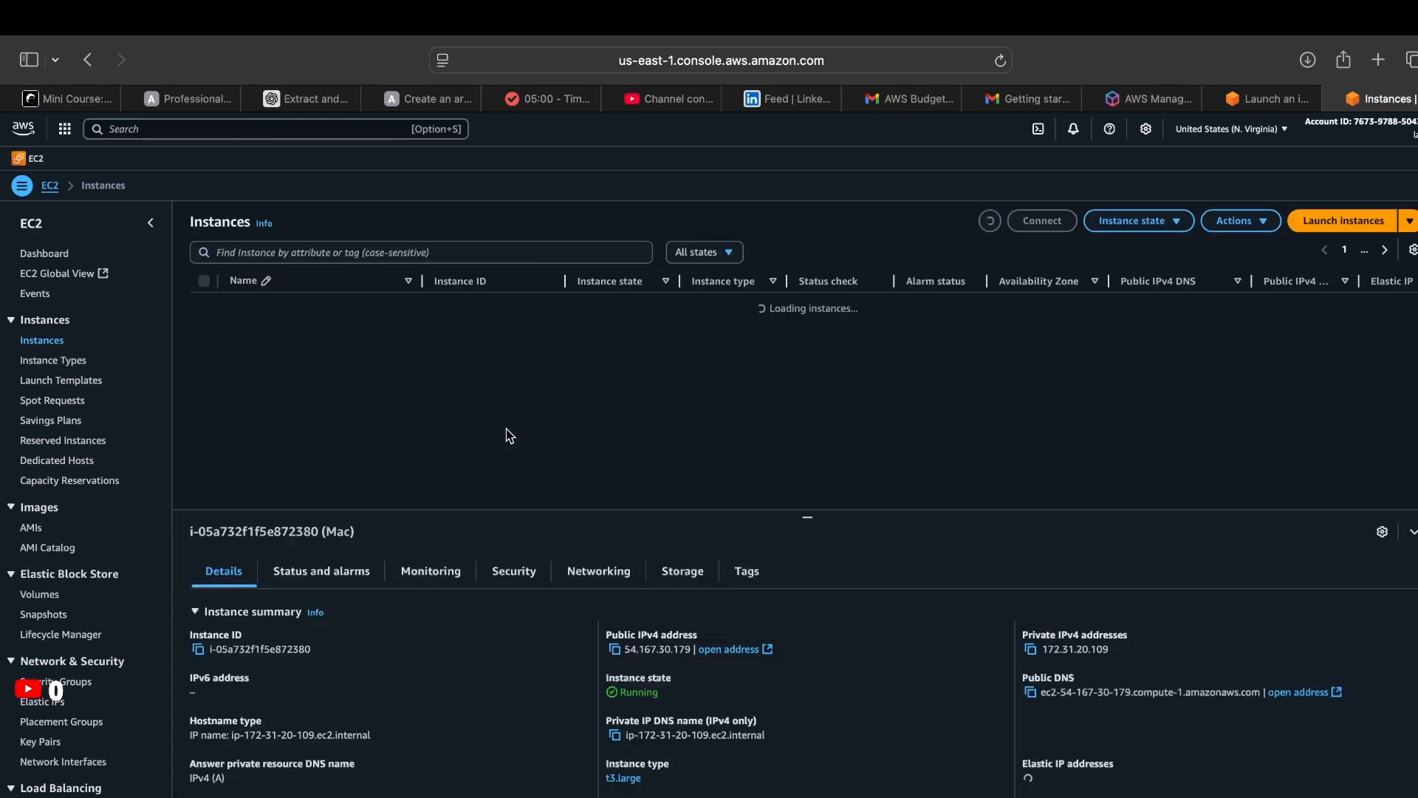
key(super+Tab)
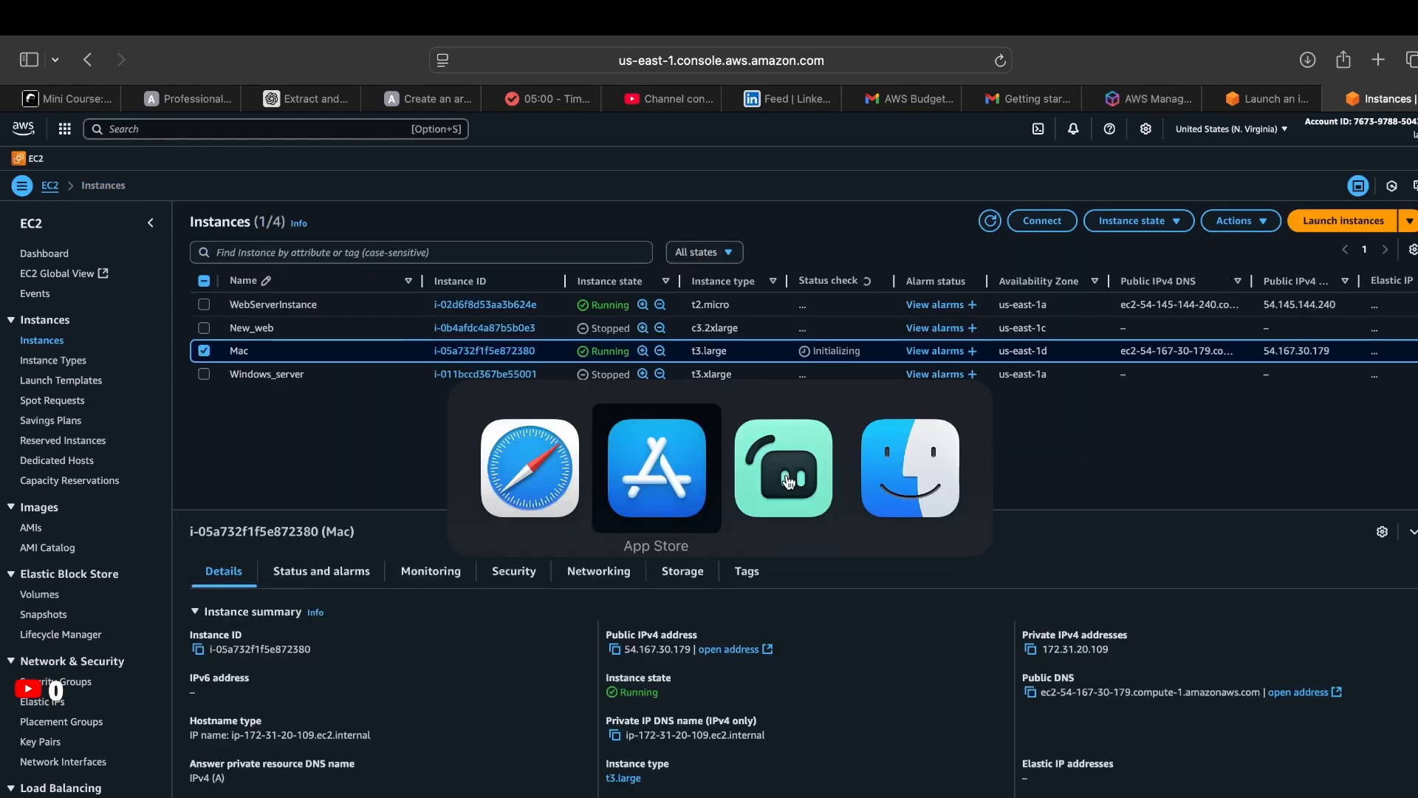
key(super+Tab)
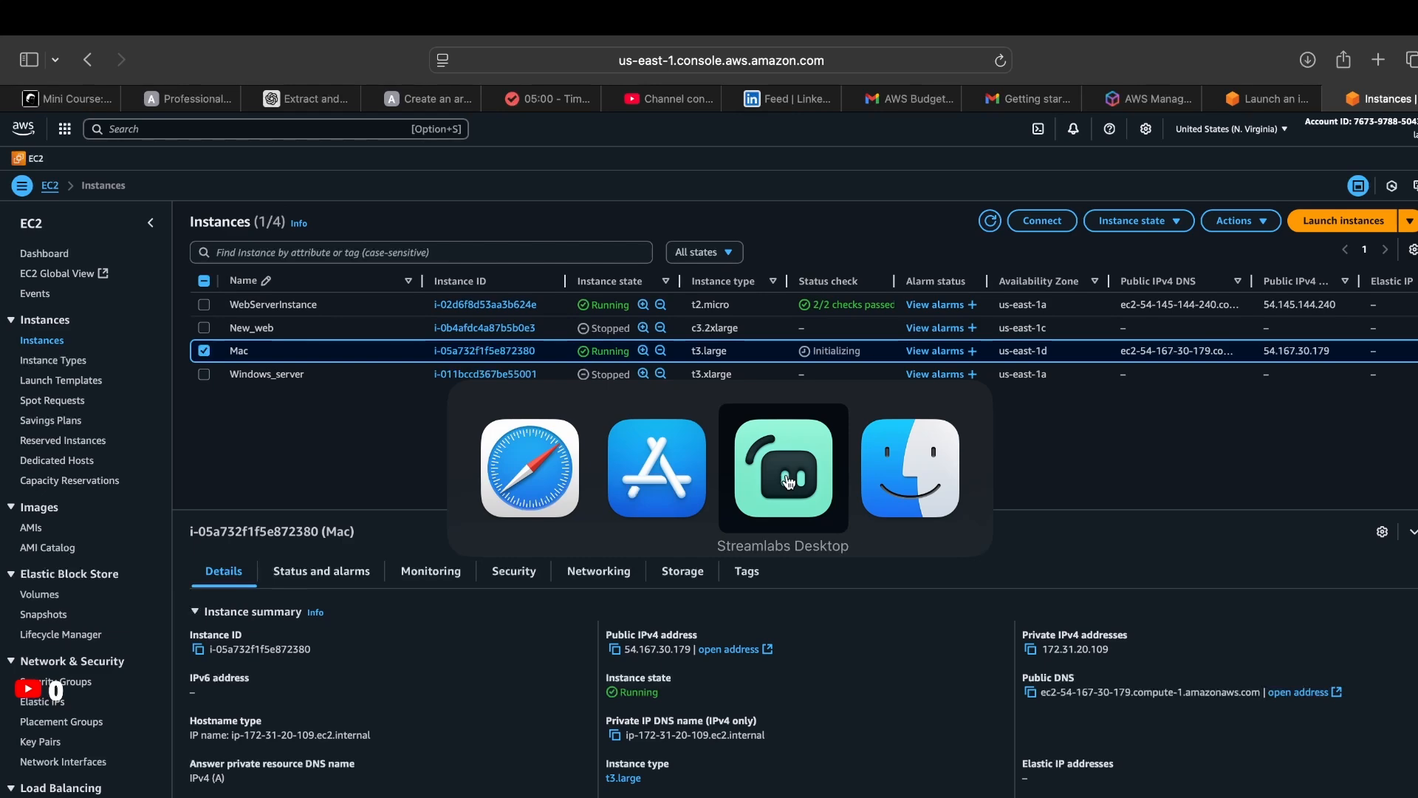
key(super+shift+Tab)
click(753, 221)
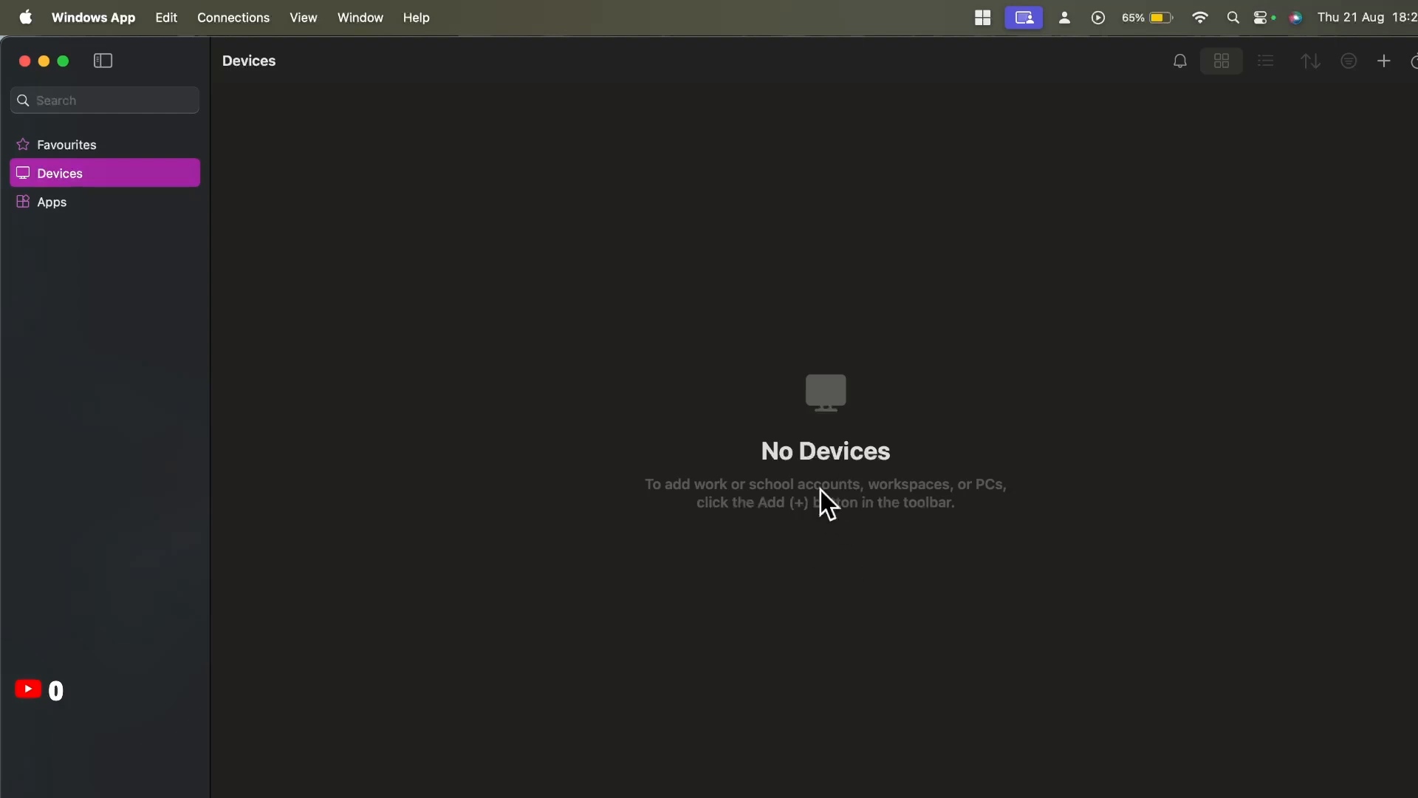
key(super+Tab)
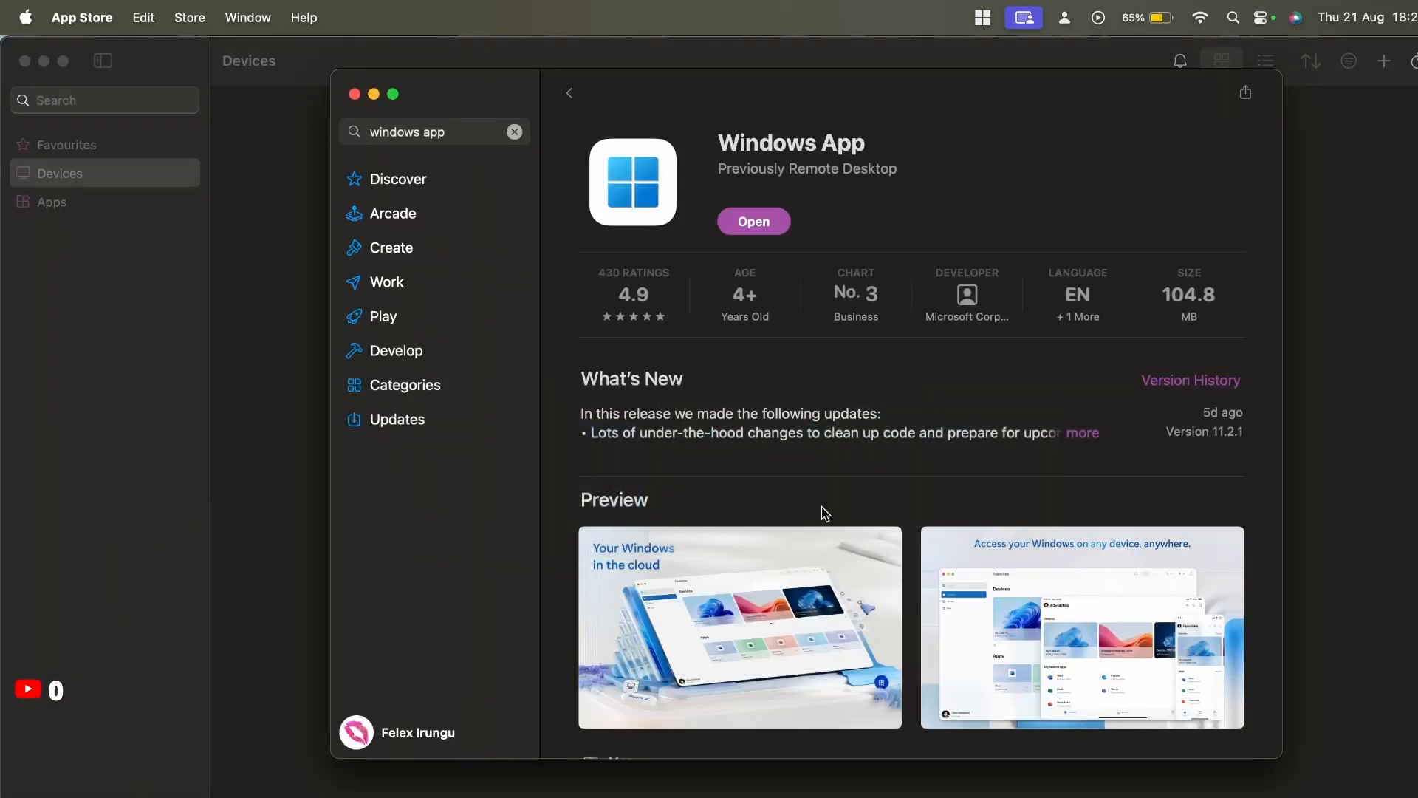
key(super+Tab)
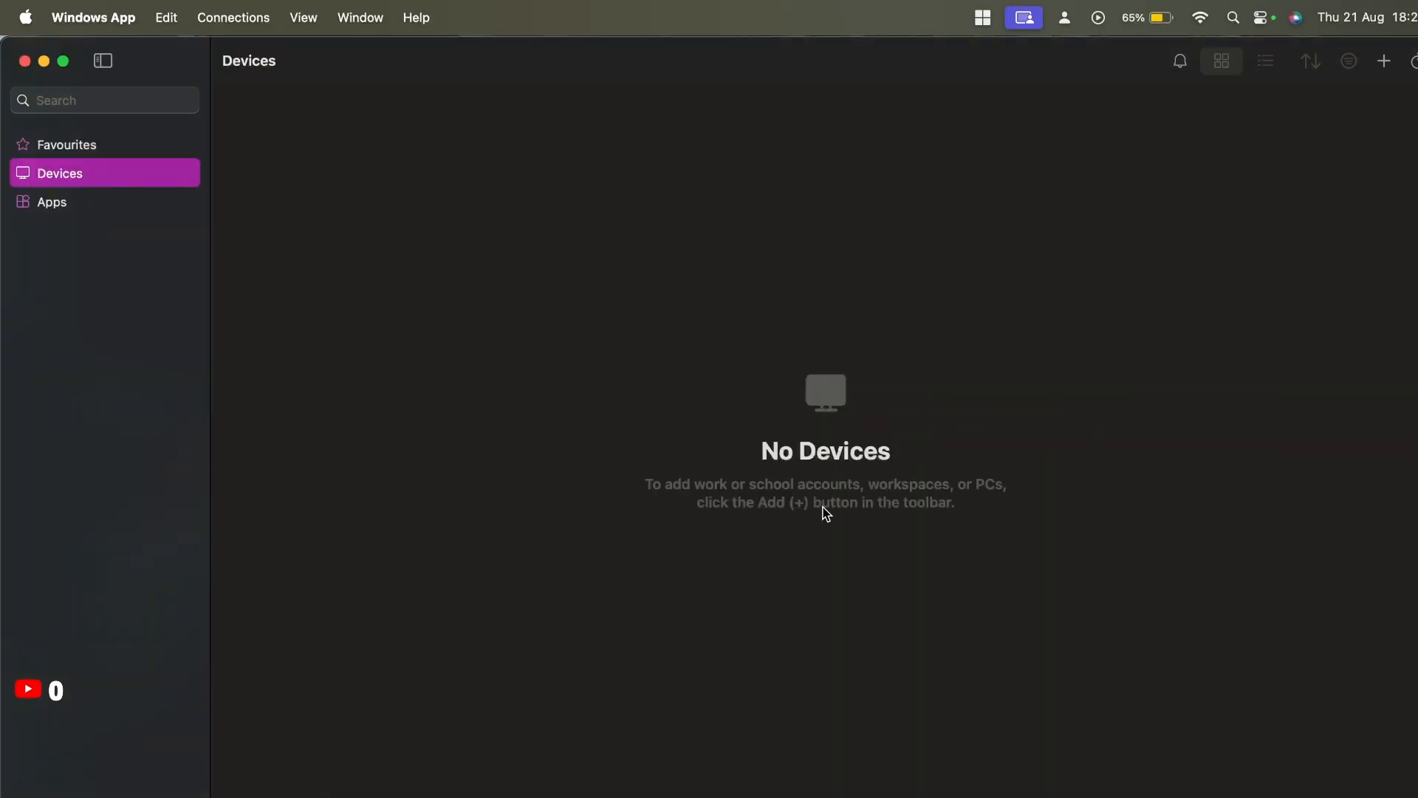
- Return to the EC2 console in the browser, start the stopped Windows_server instance and refresh the instances list
key(super+Tab)
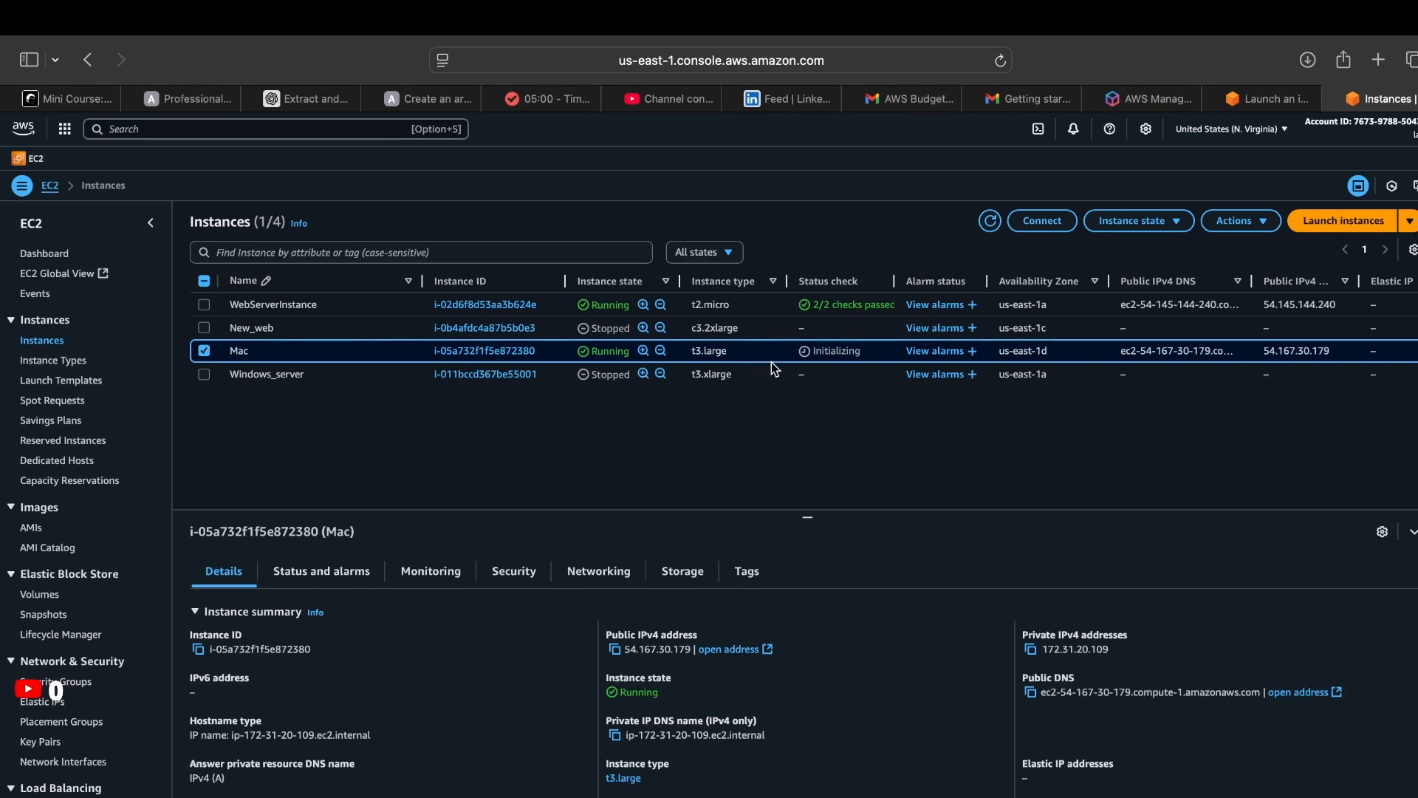
click(205, 351)
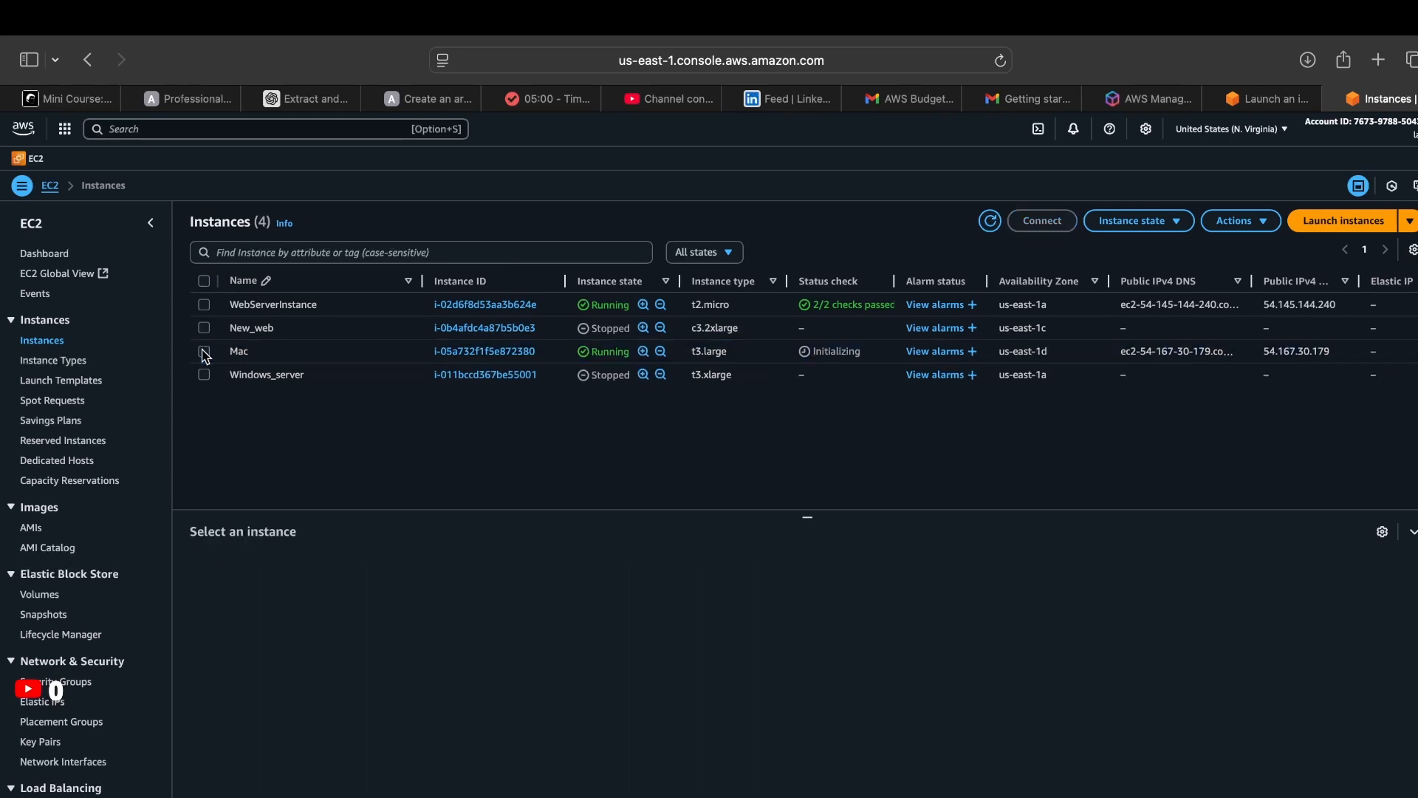
click(204, 374)
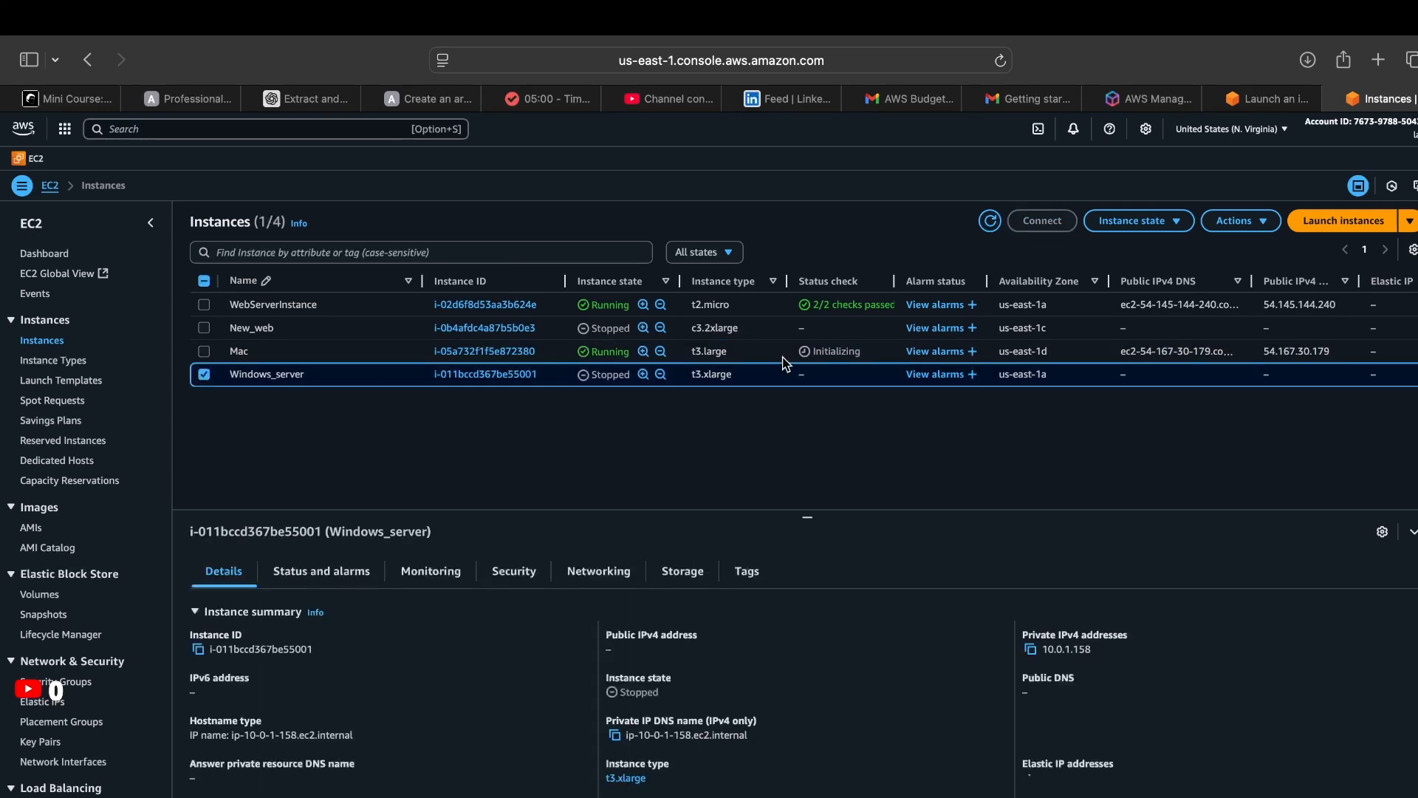
click(1185, 226)
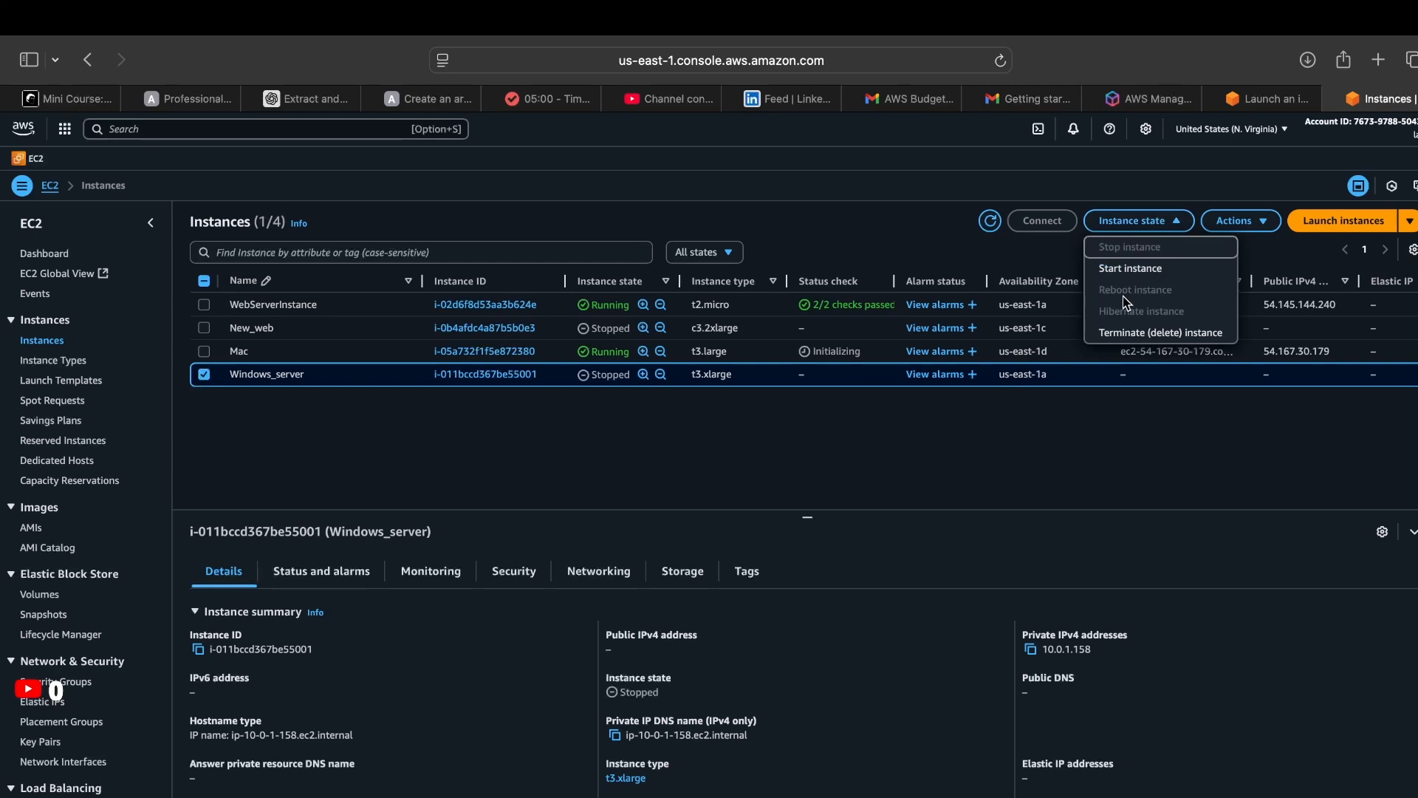
click(1130, 273)
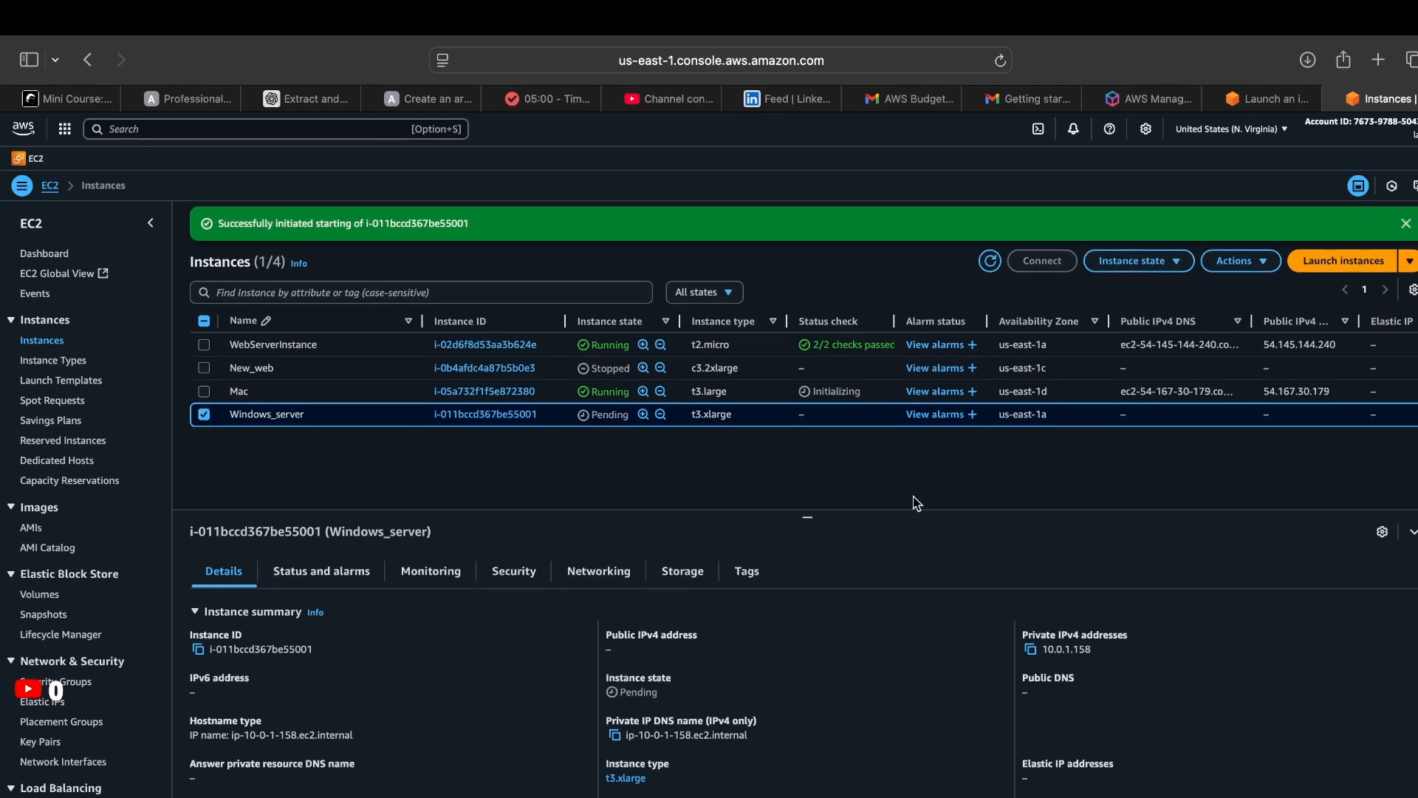
click(991, 262)
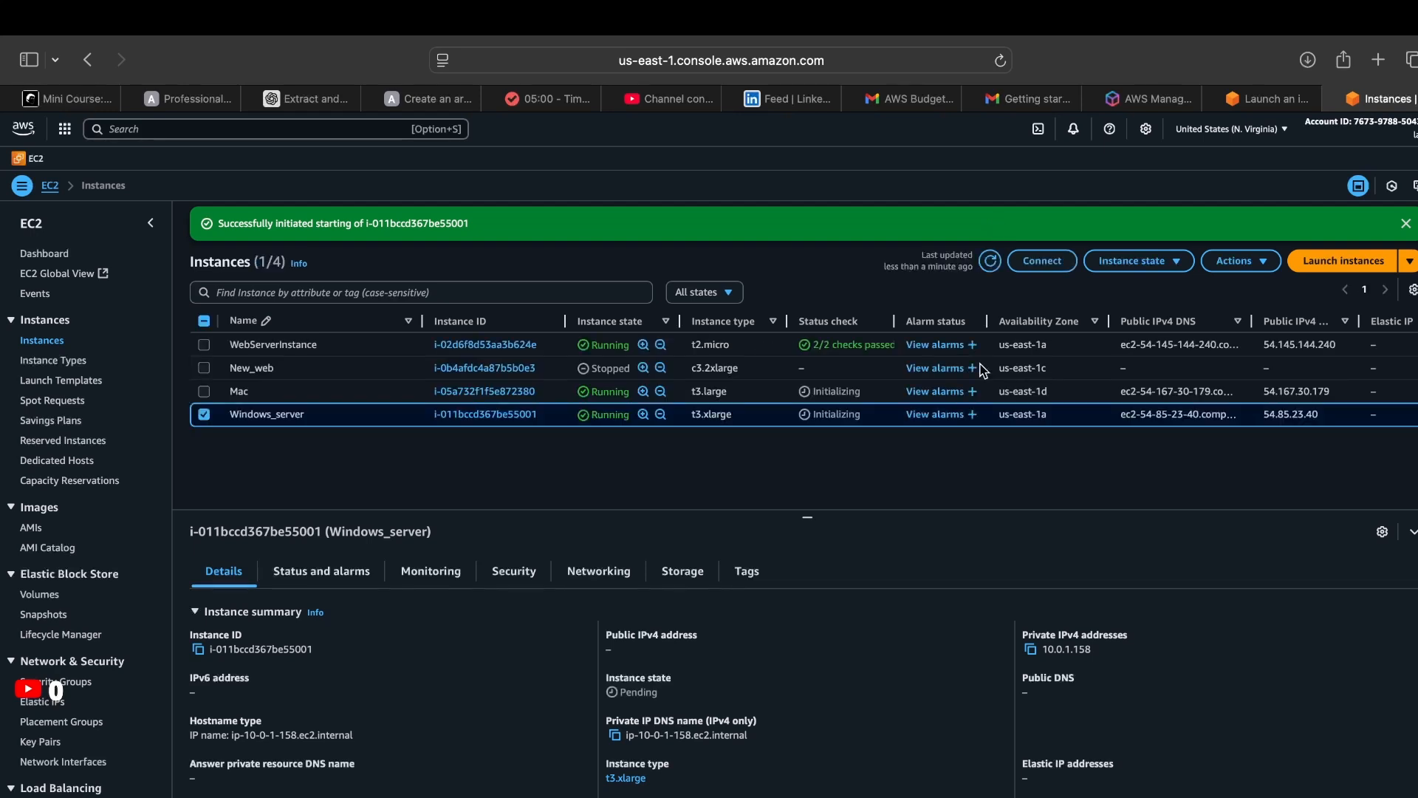
- Download the remote desktop file for the Mac instance and request its Windows password
click(204, 415)
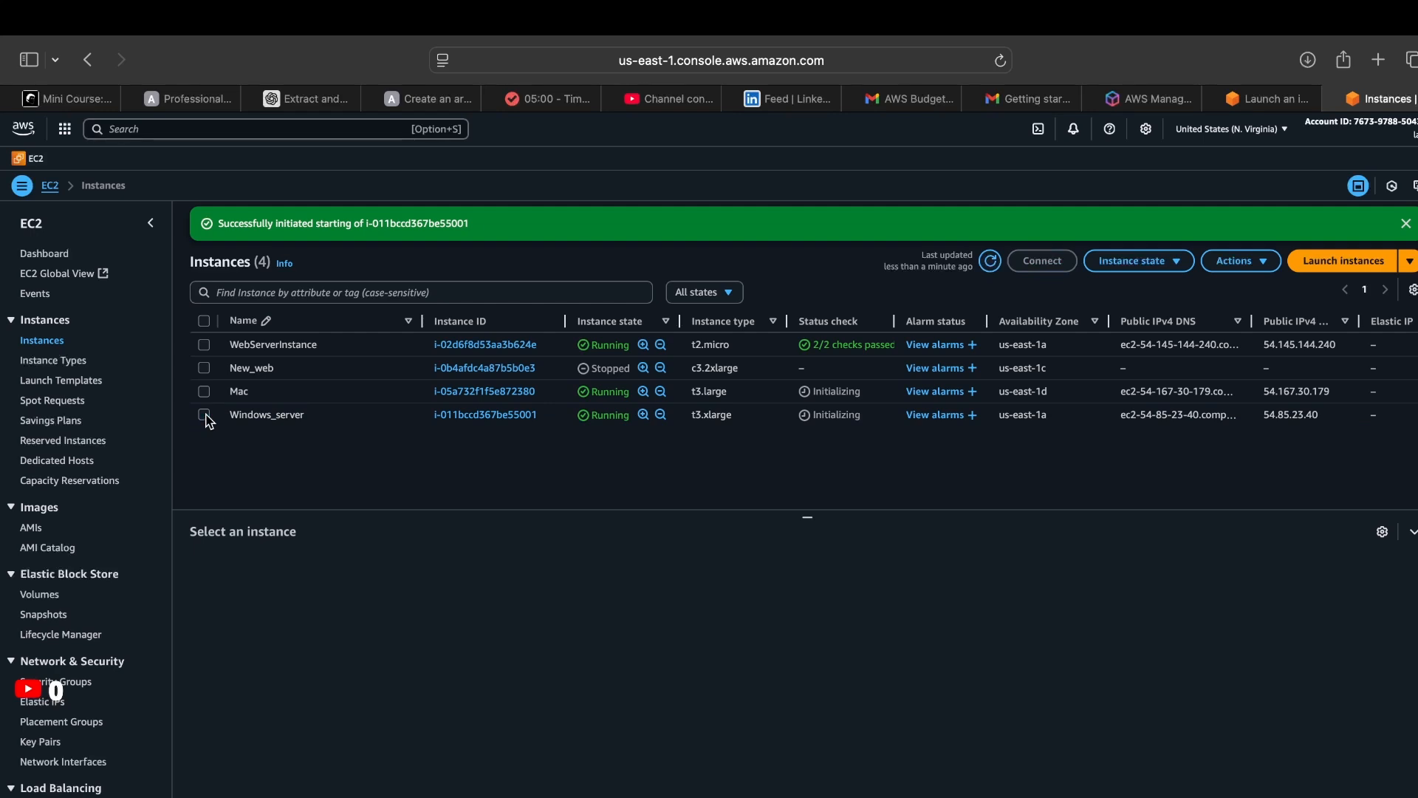
click(204, 392)
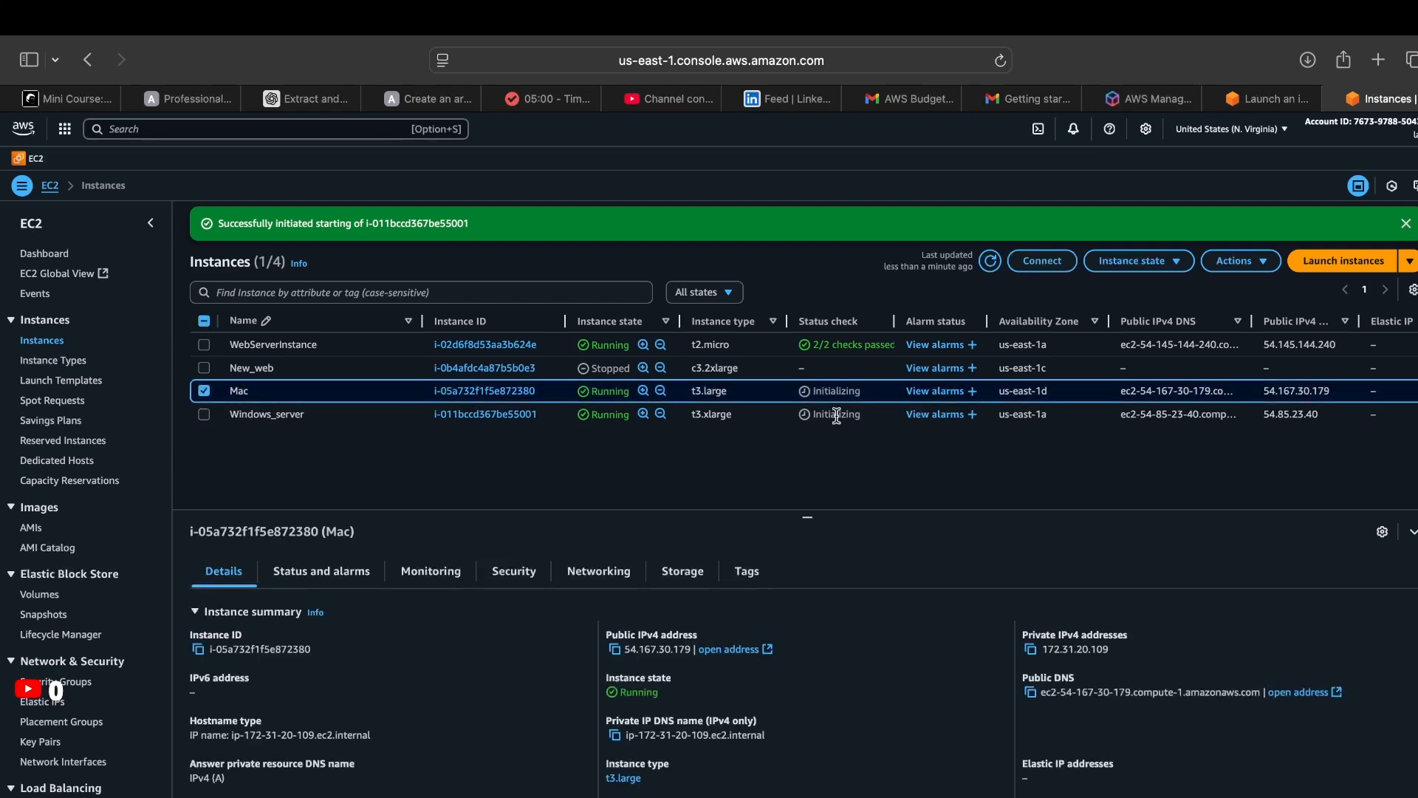
click(1043, 262)
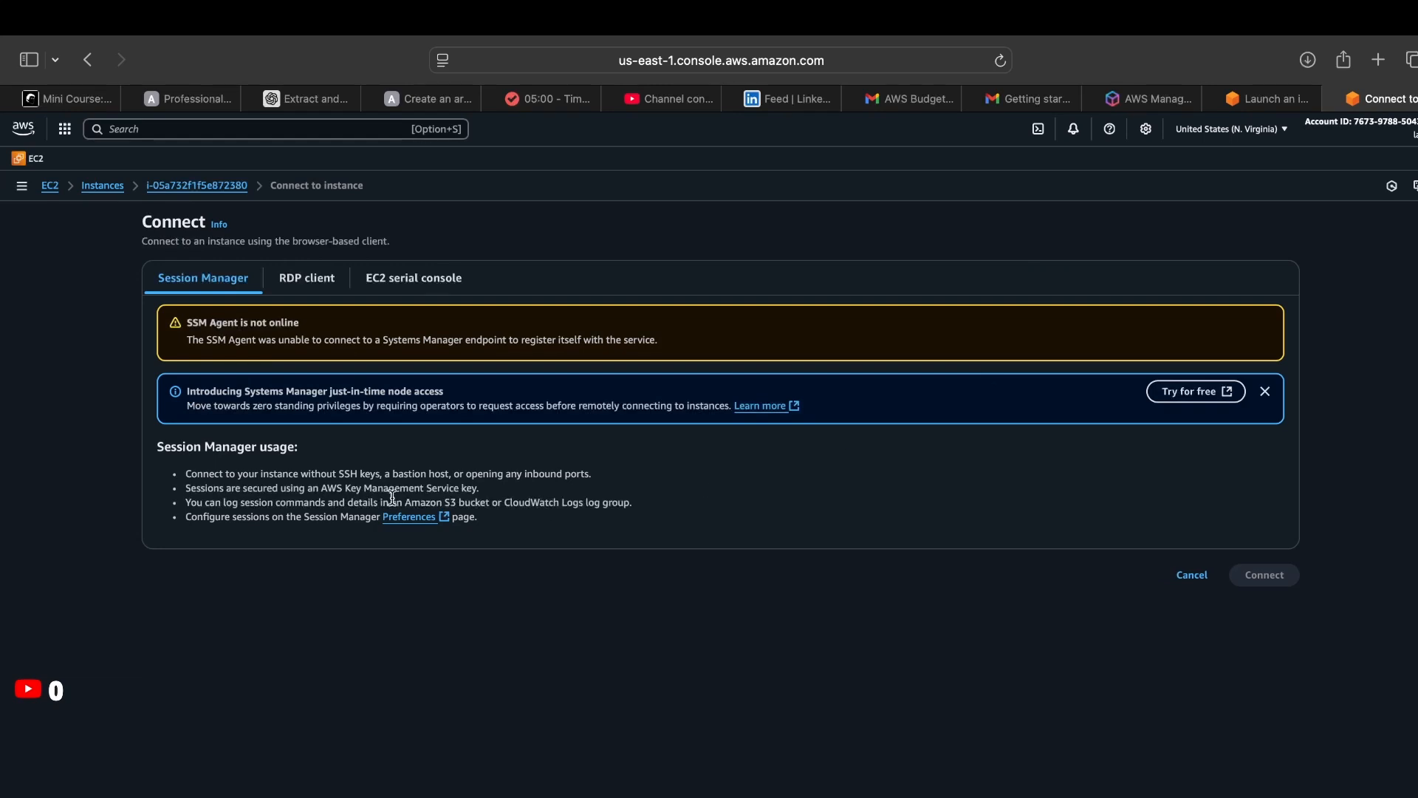
click(314, 279)
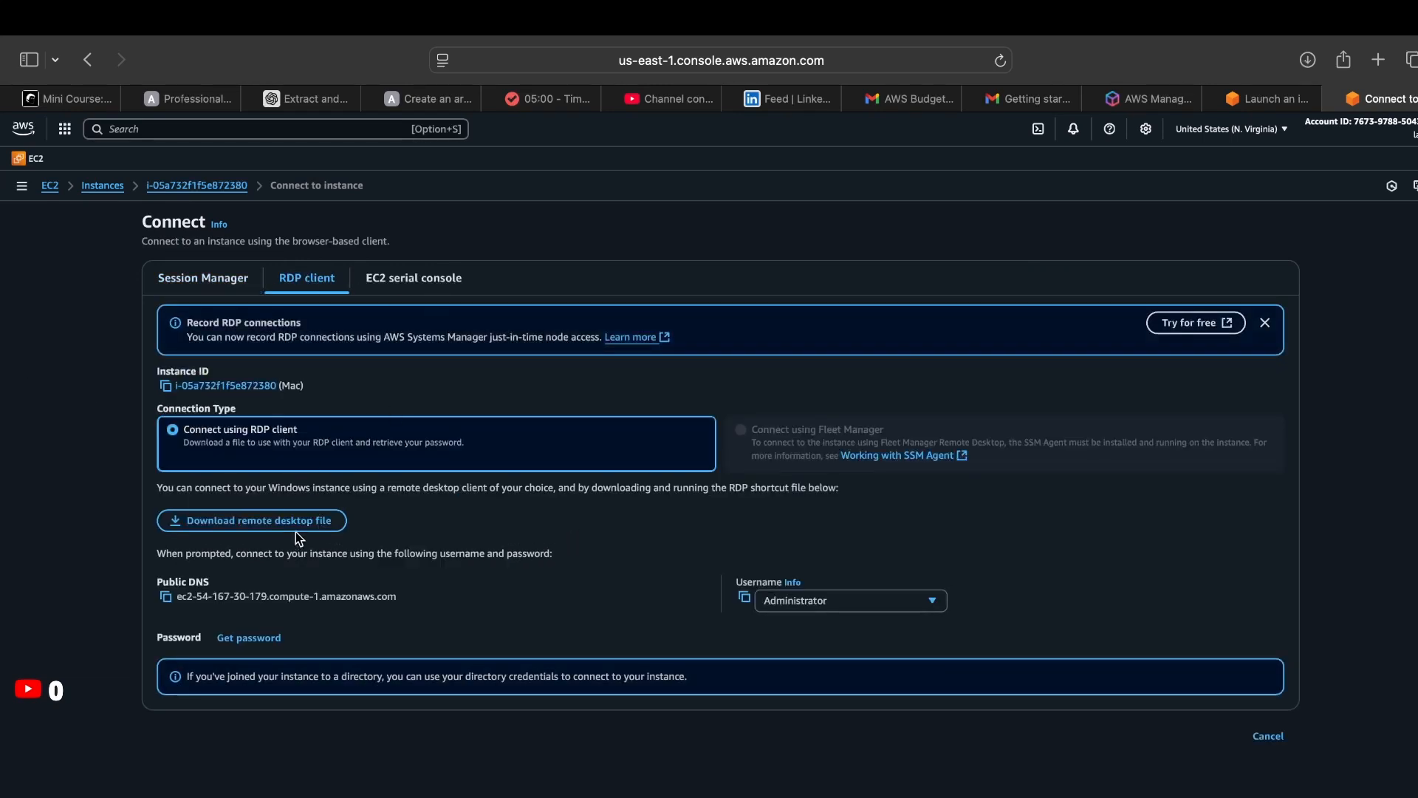
click(316, 523)
click(260, 638)
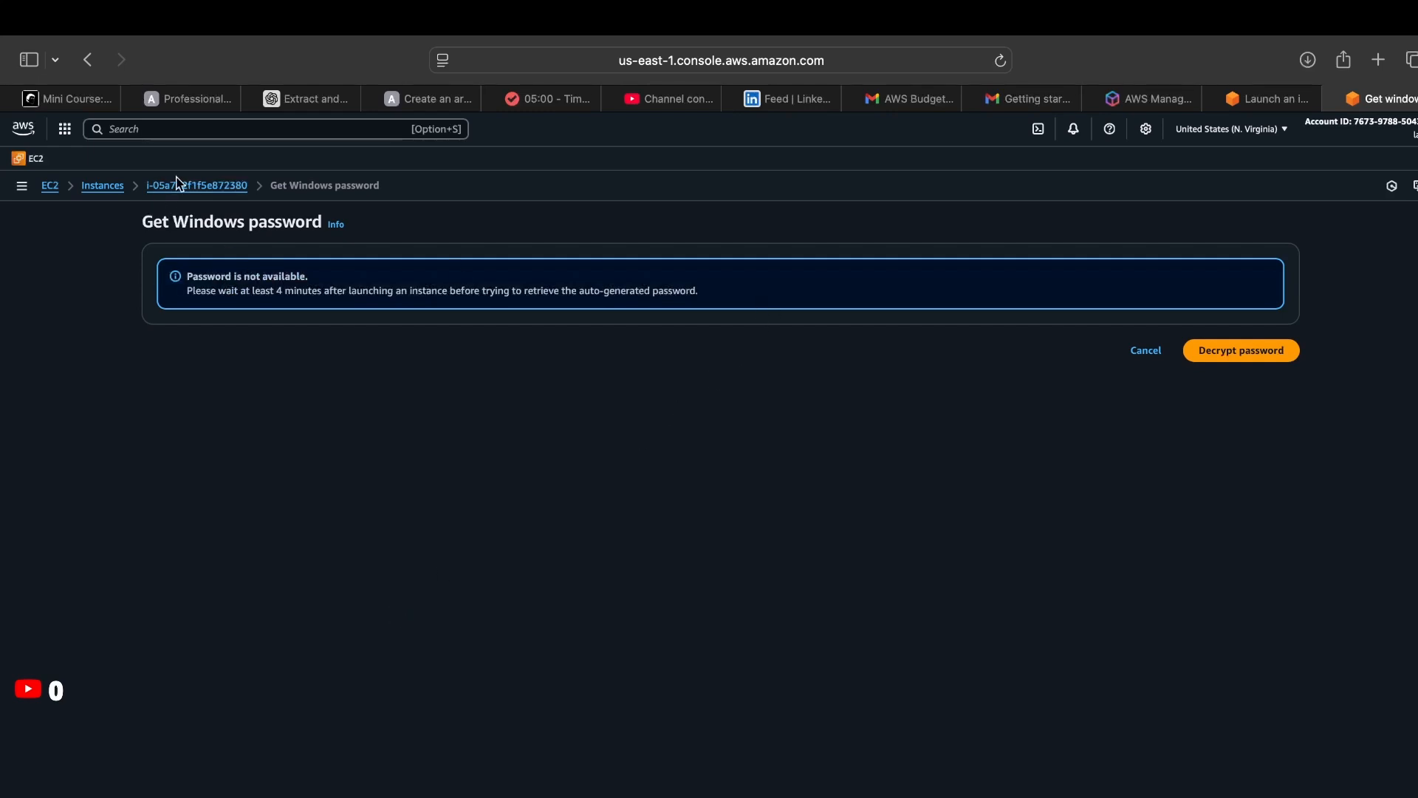
- Return to the instances list and download the remote desktop file for the Windows_server instance
click(85, 187)
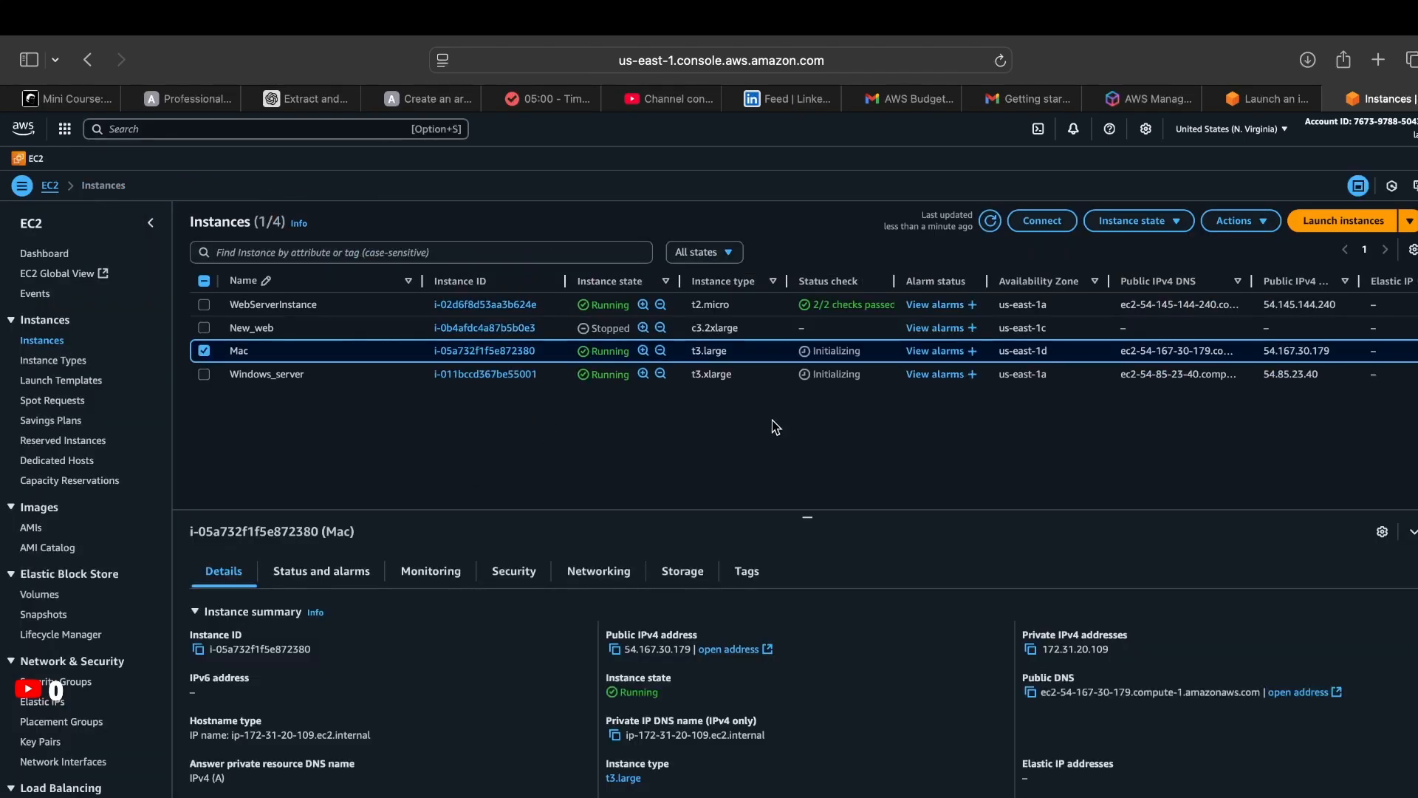
click(207, 352)
click(205, 375)
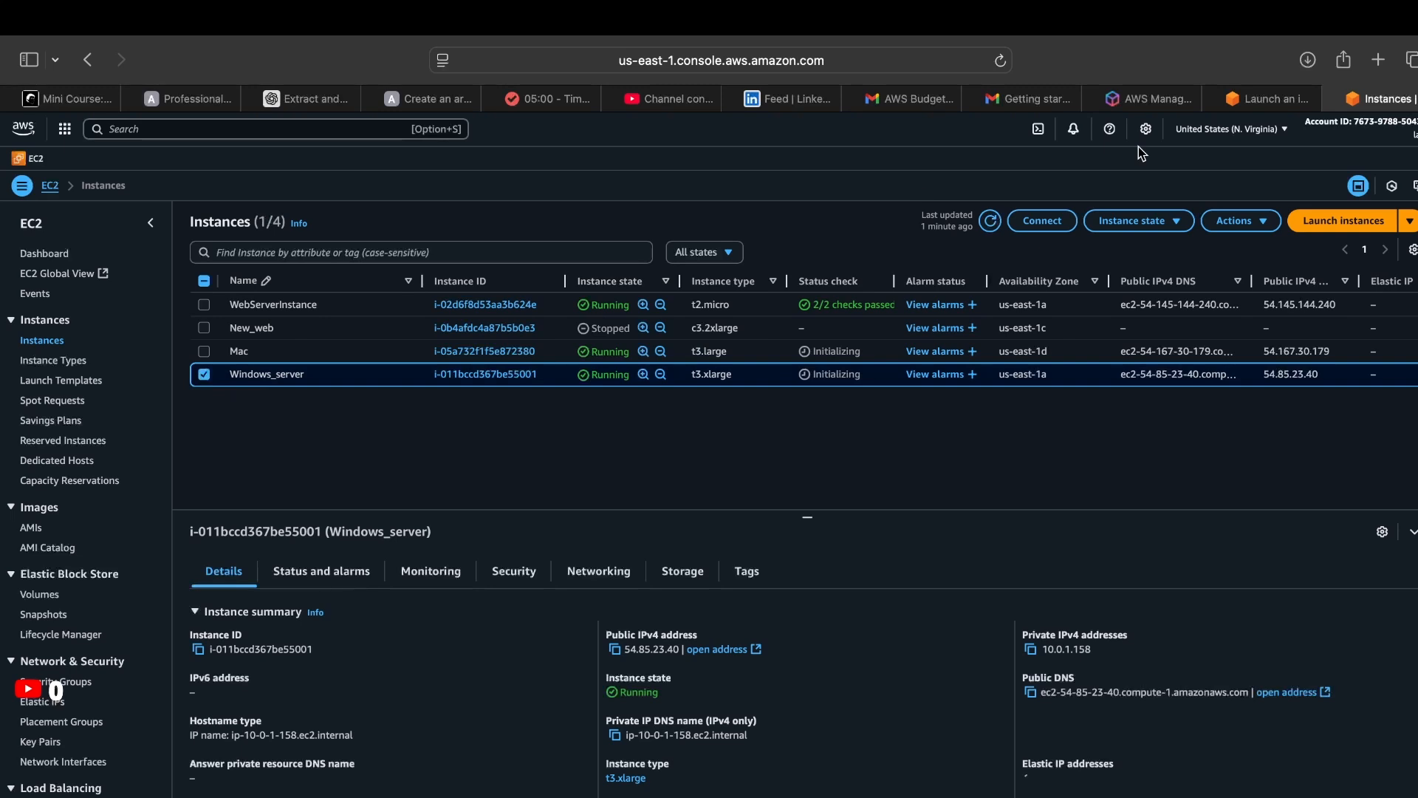
click(1043, 222)
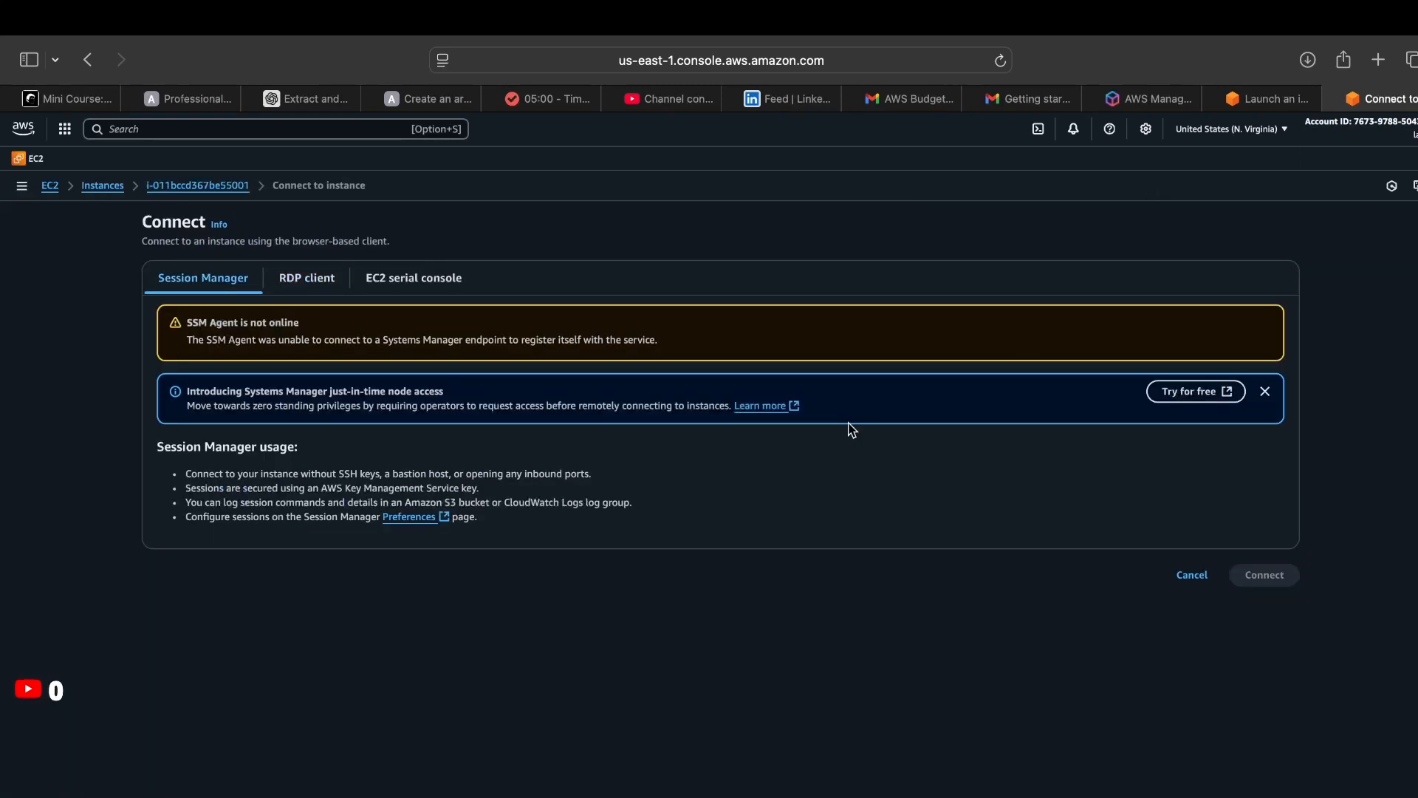
click(322, 283)
click(286, 519)
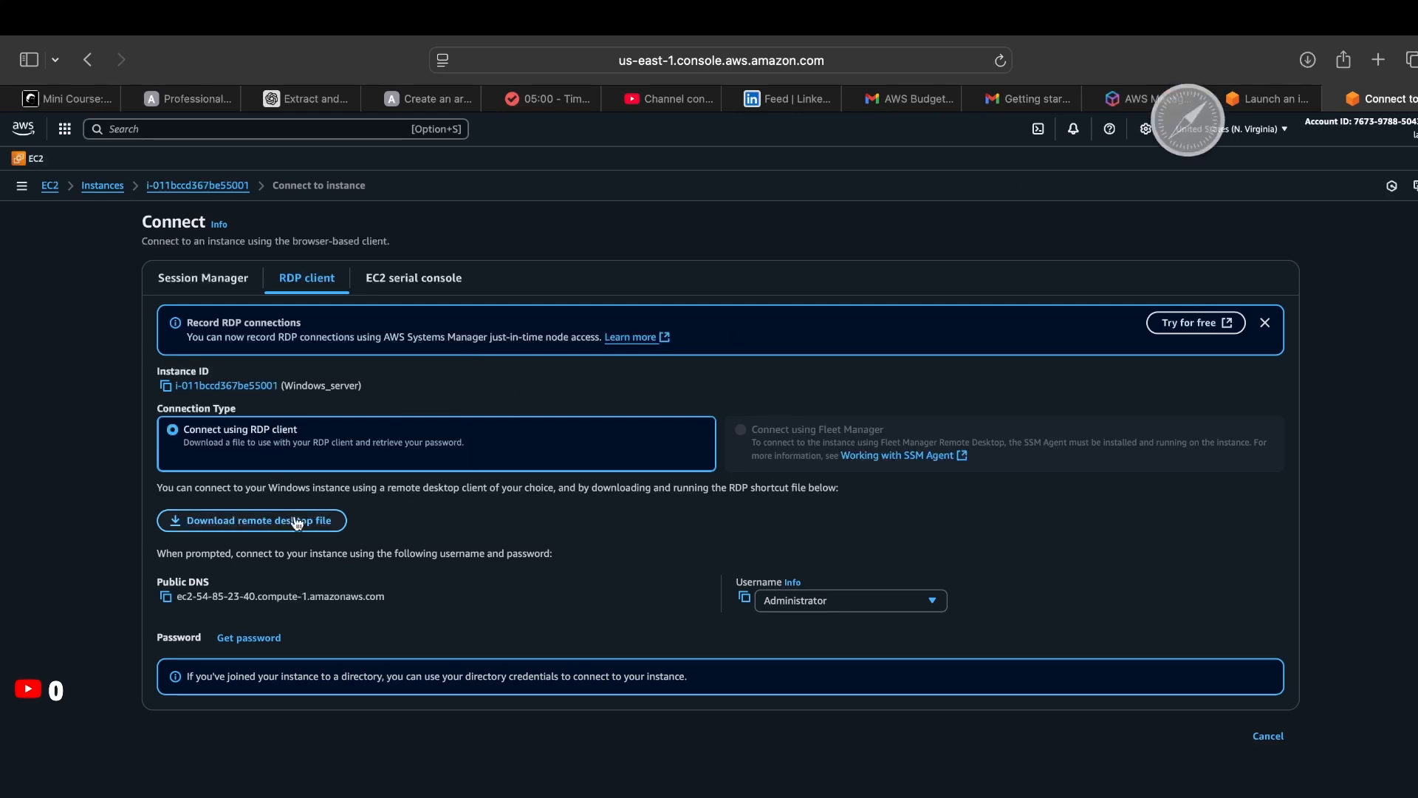
- Request the Windows password for the Windows_server instance and check the browser's downloaded files
click(240, 638)
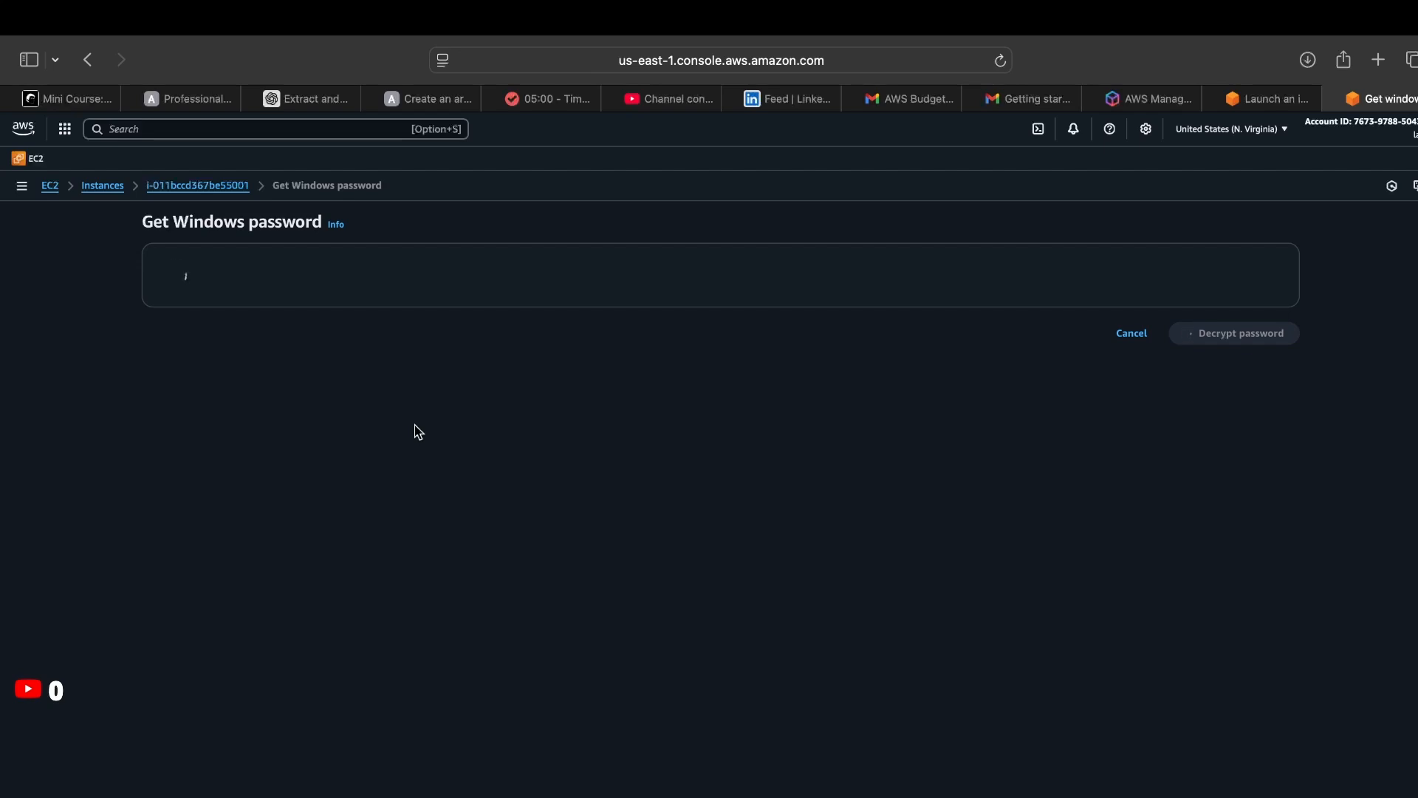
click(1305, 68)
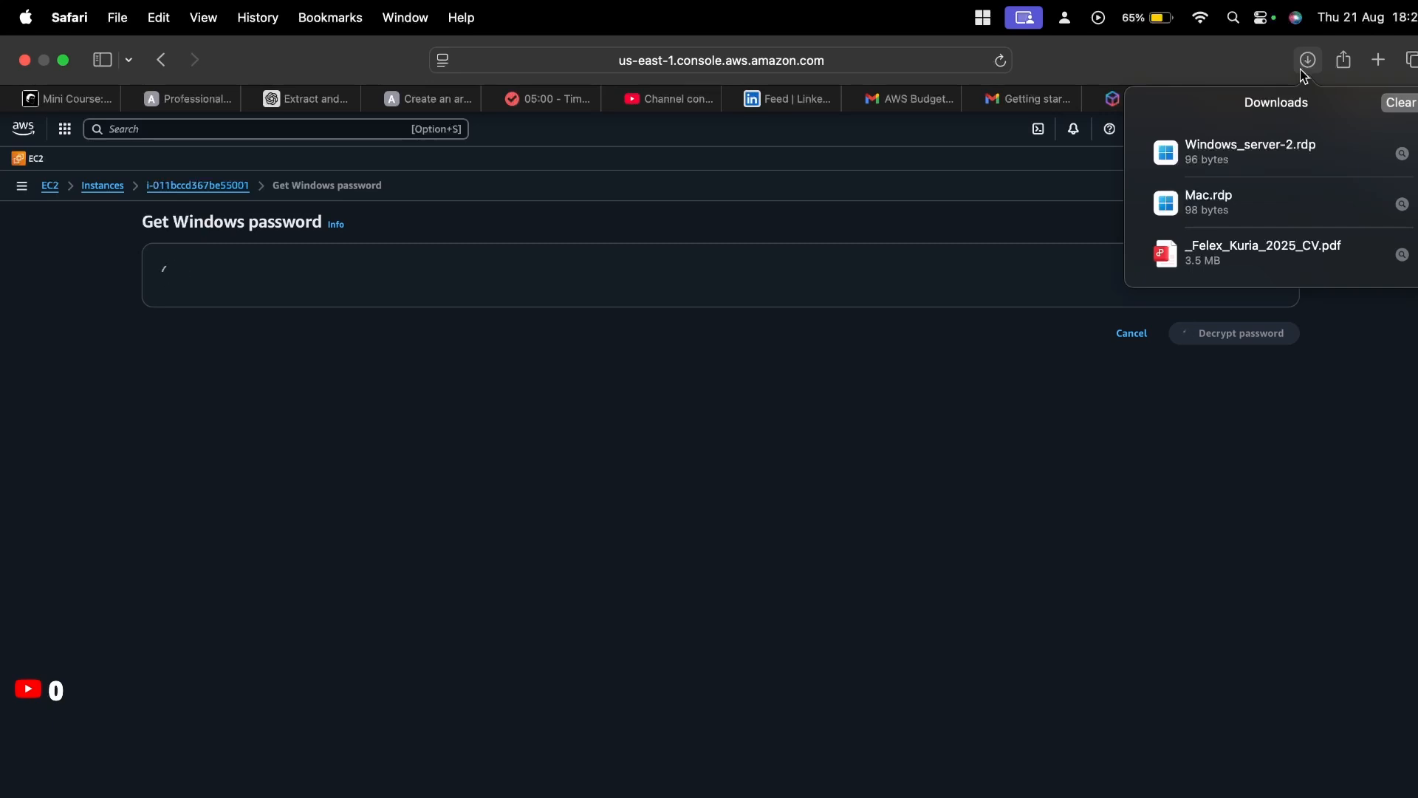
click(544, 461)
right_click(231, 186)
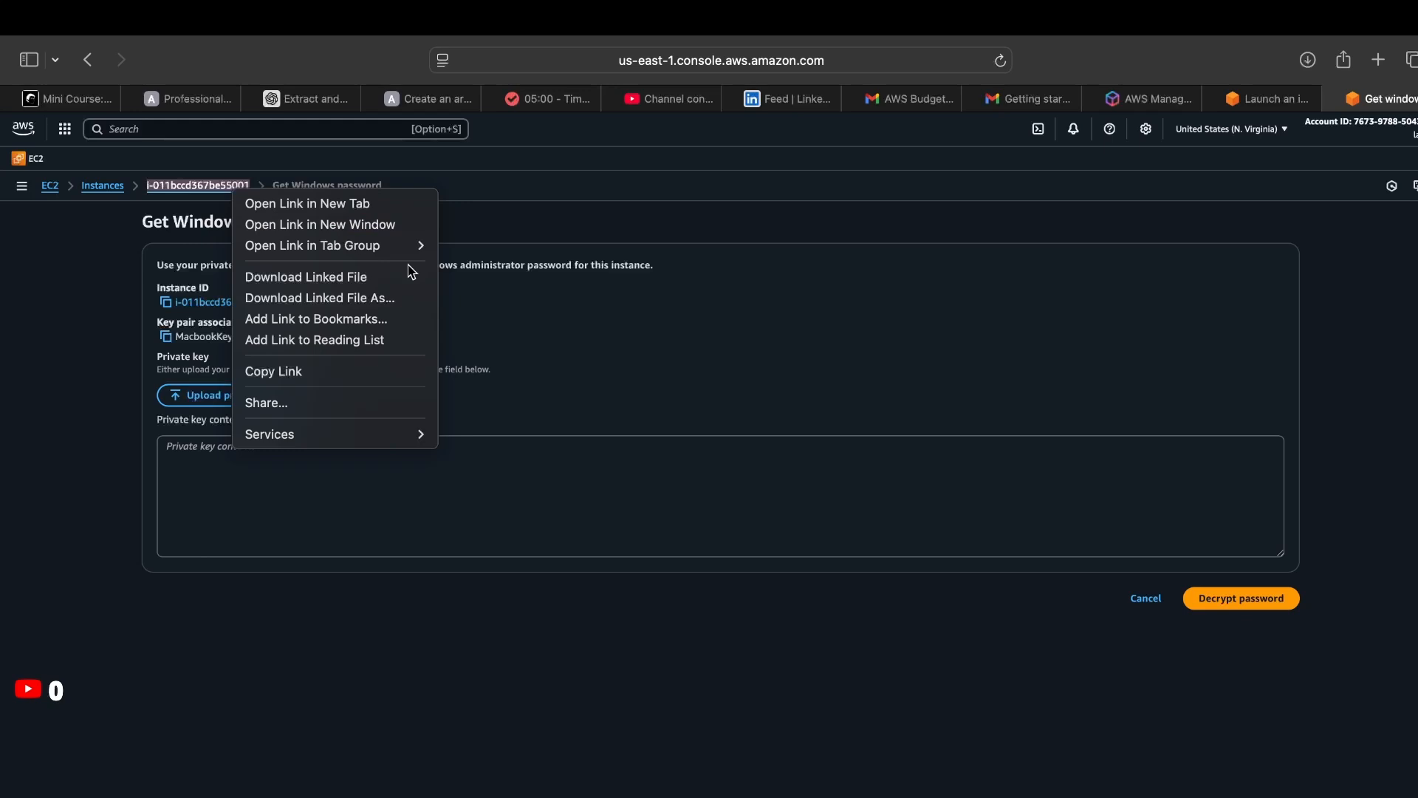
click(544, 346)
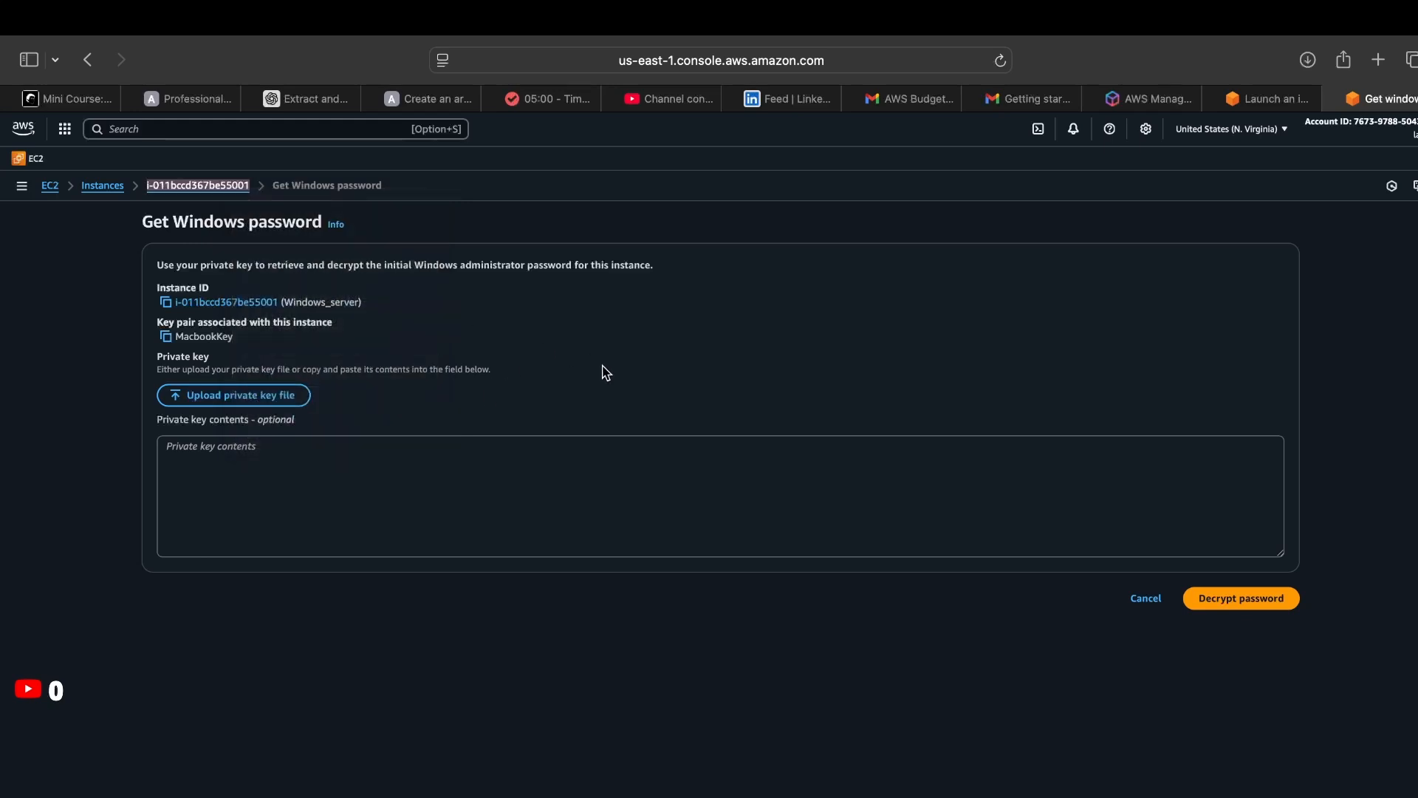
- Find MacbookKey.pem by searching for mac, upload it as the private key and decrypt the Windows administrator password
click(219, 396)
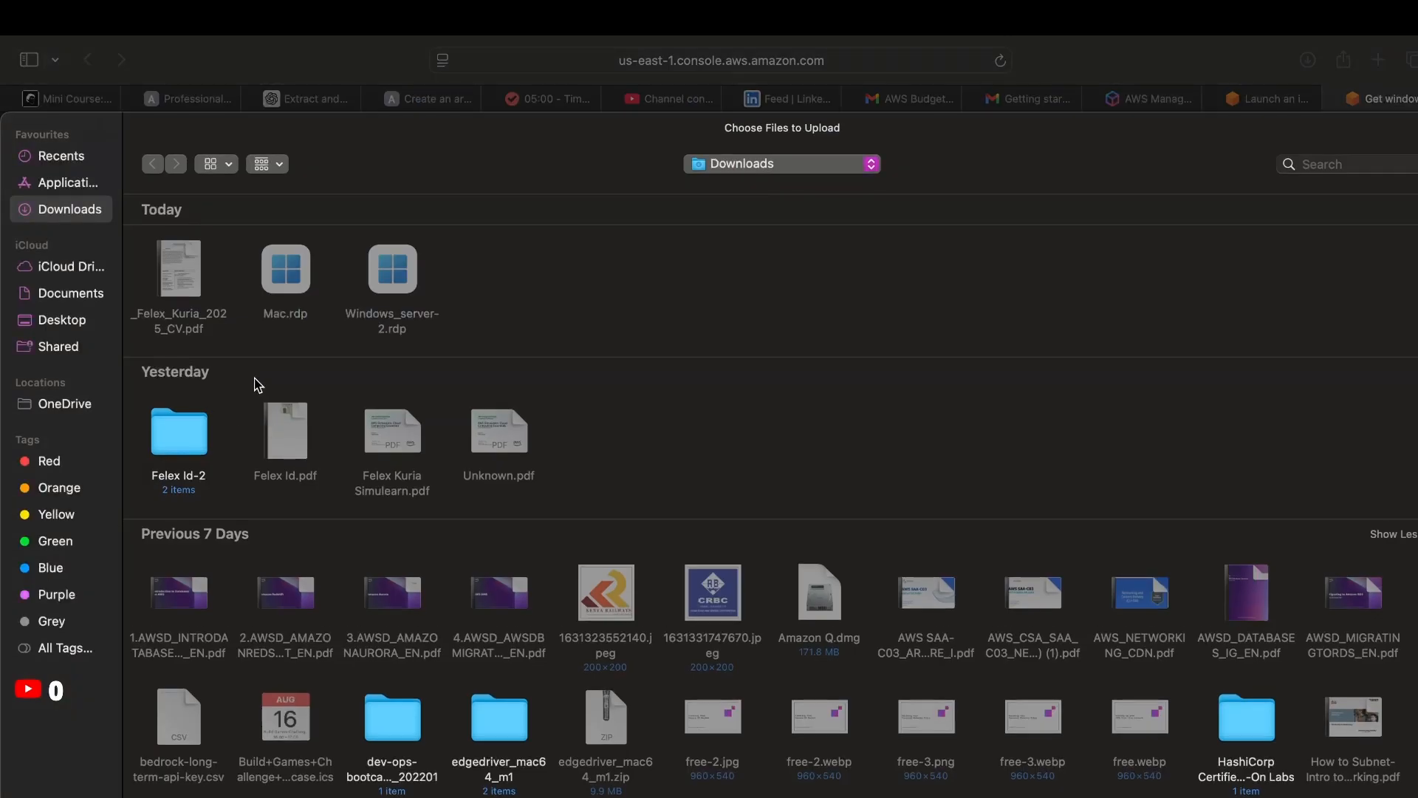
scroll(241, 332, down, 3)
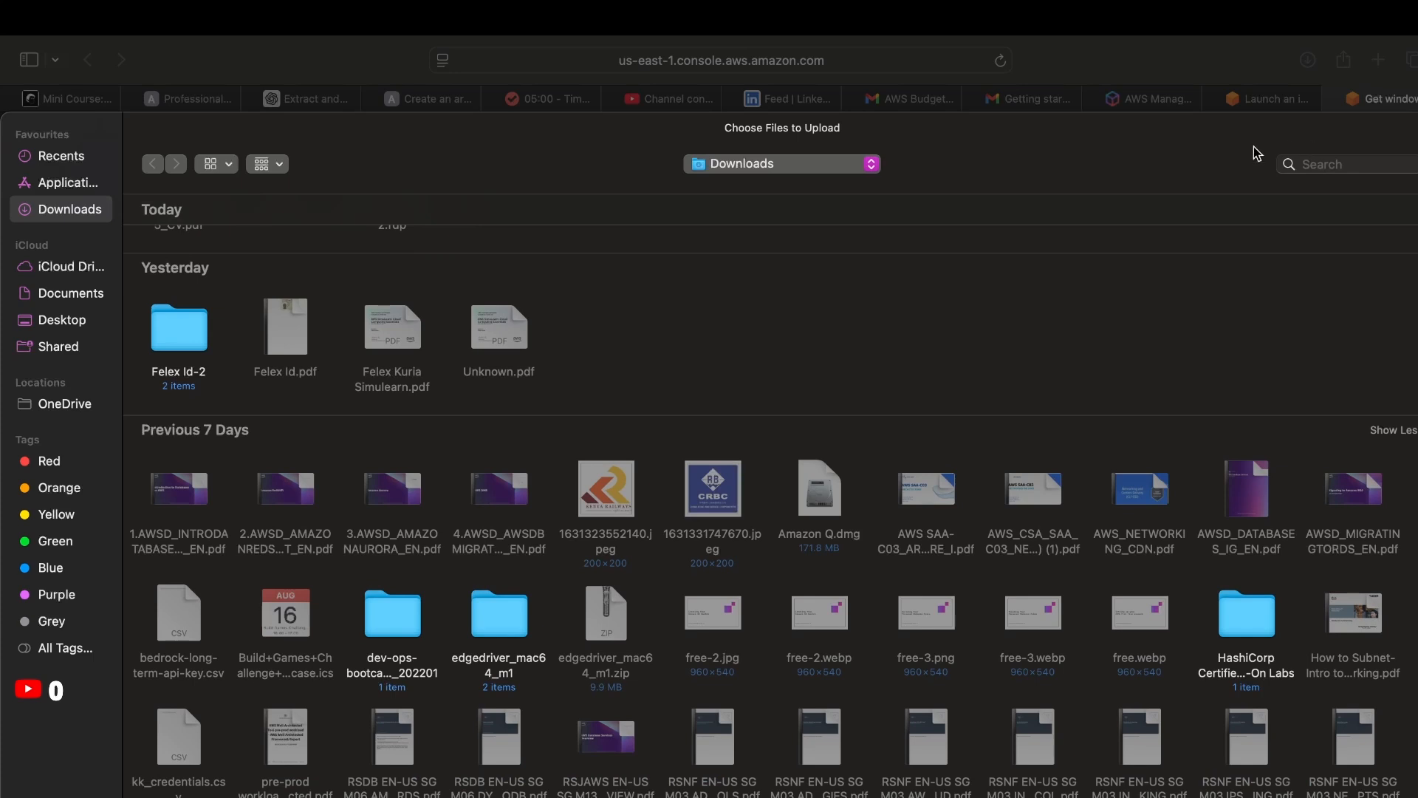
click(1330, 165)
text(m)
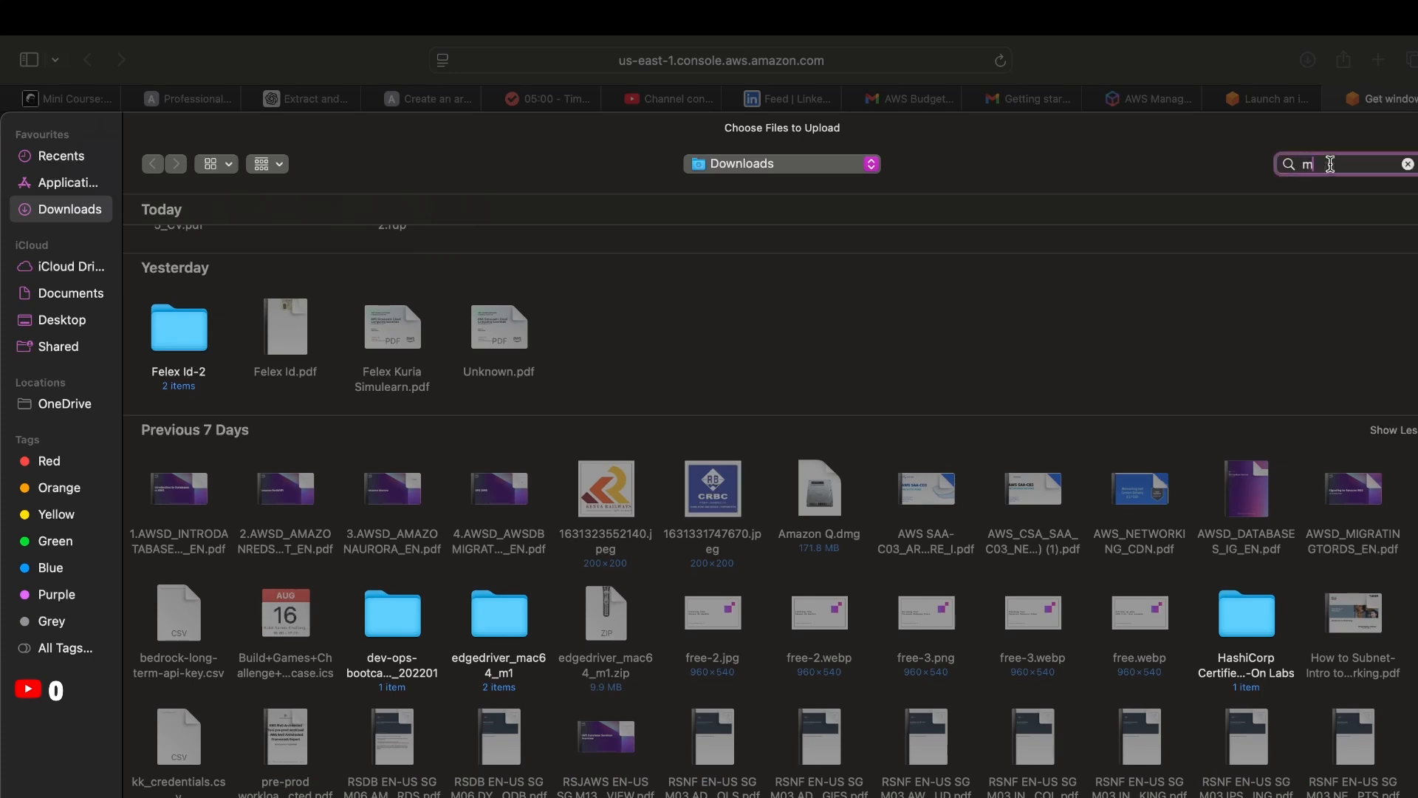
text(ac)
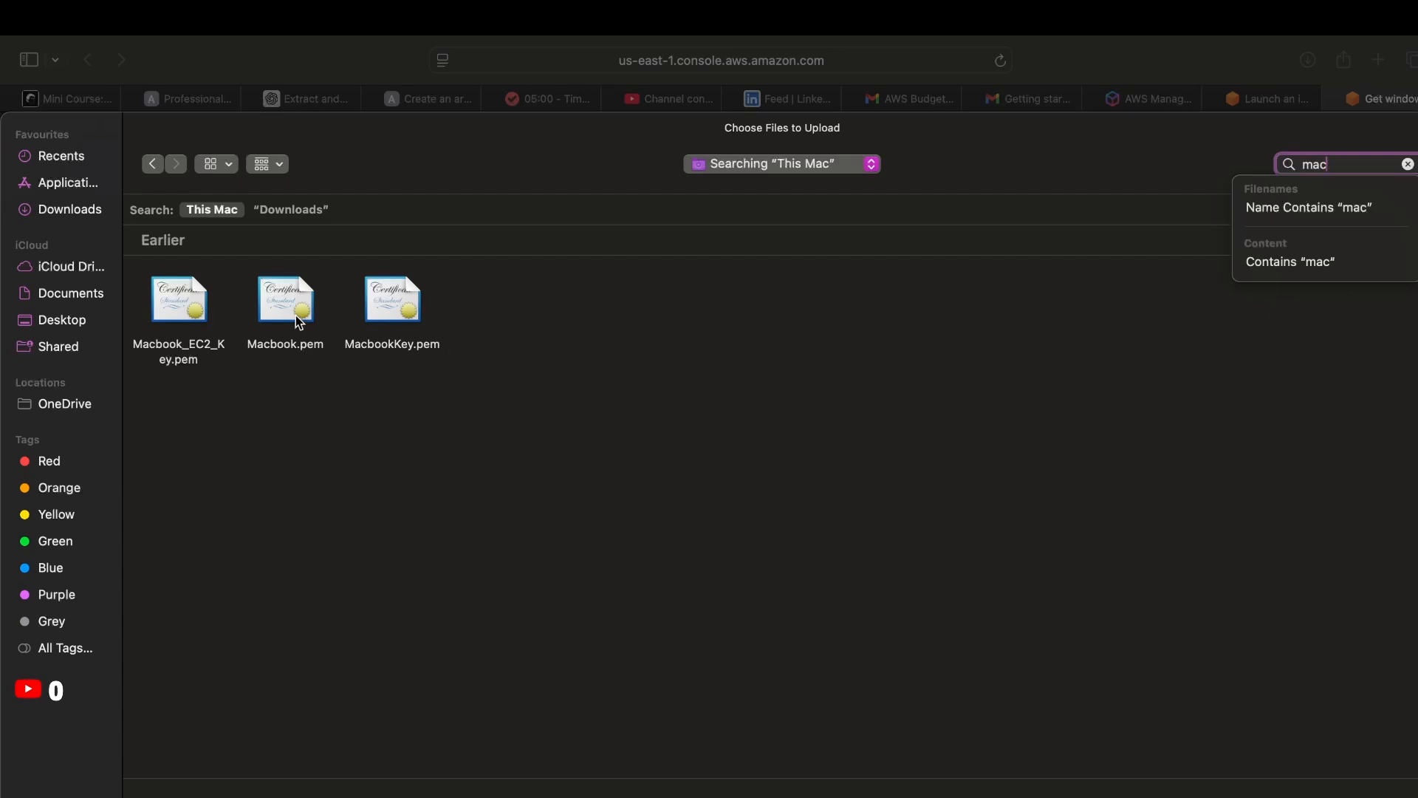
click(384, 320)
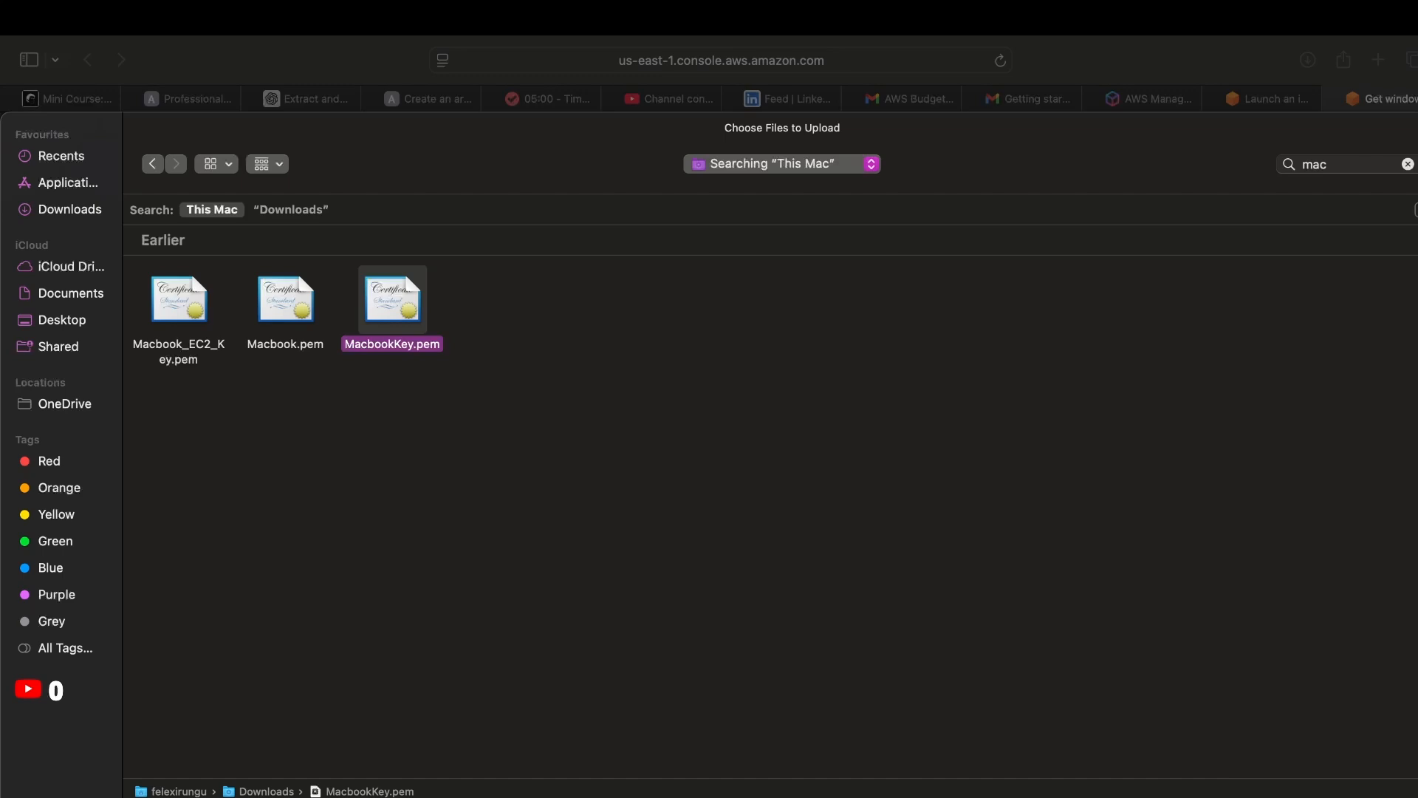
key(Return)
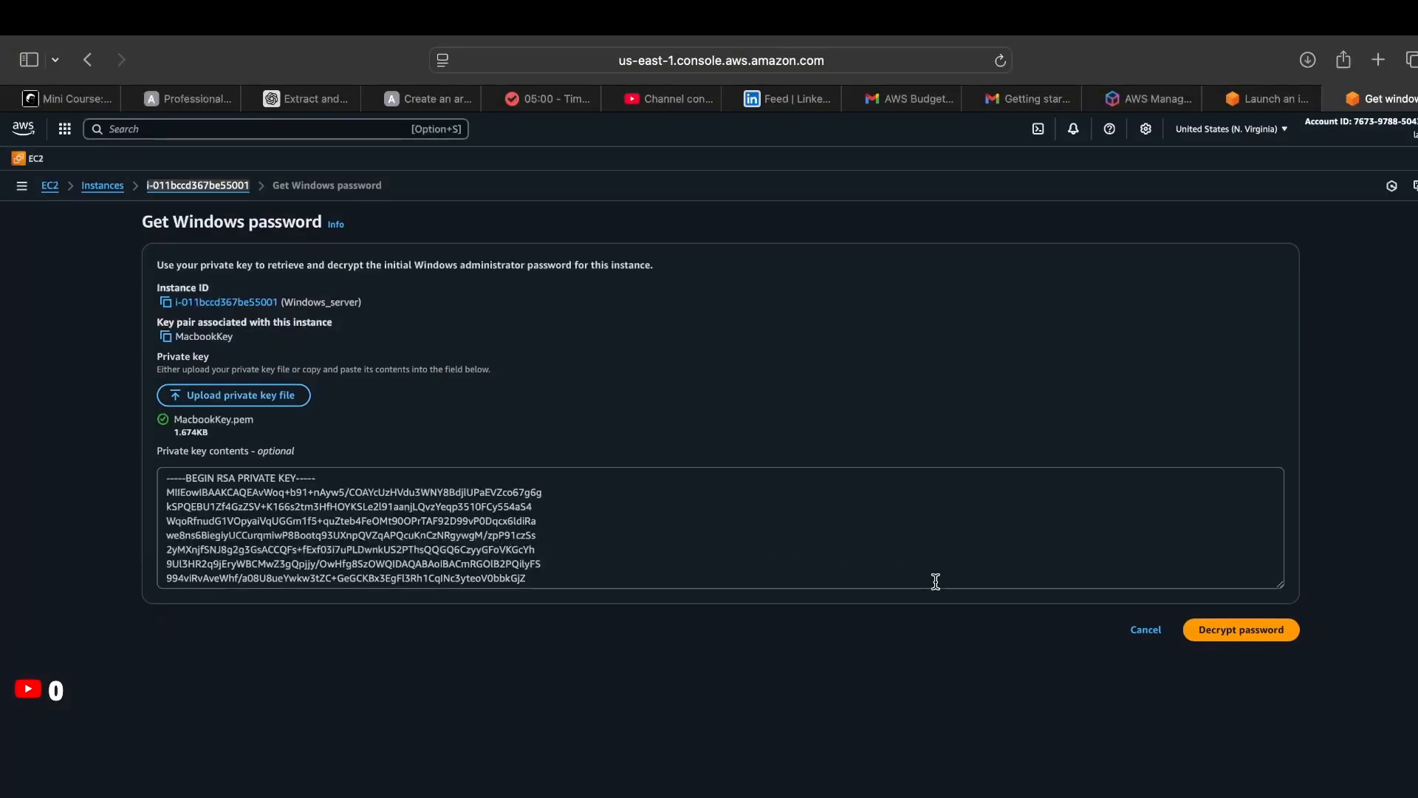
click(1191, 630)
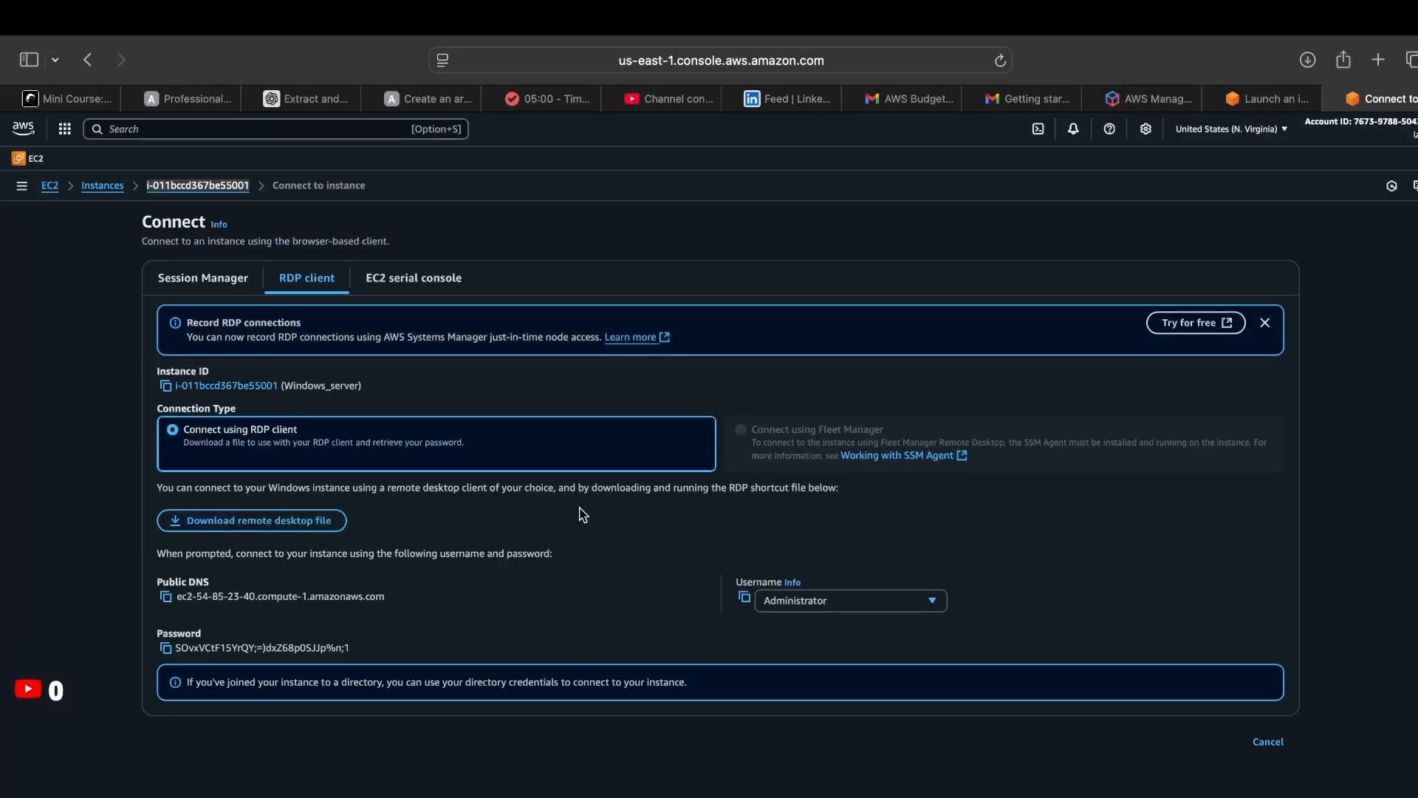
- Copy the decrypted administrator password, open Windows_server-2.rdp in Windows App, enter the password and connect despite the unverified certificate
click(166, 649)
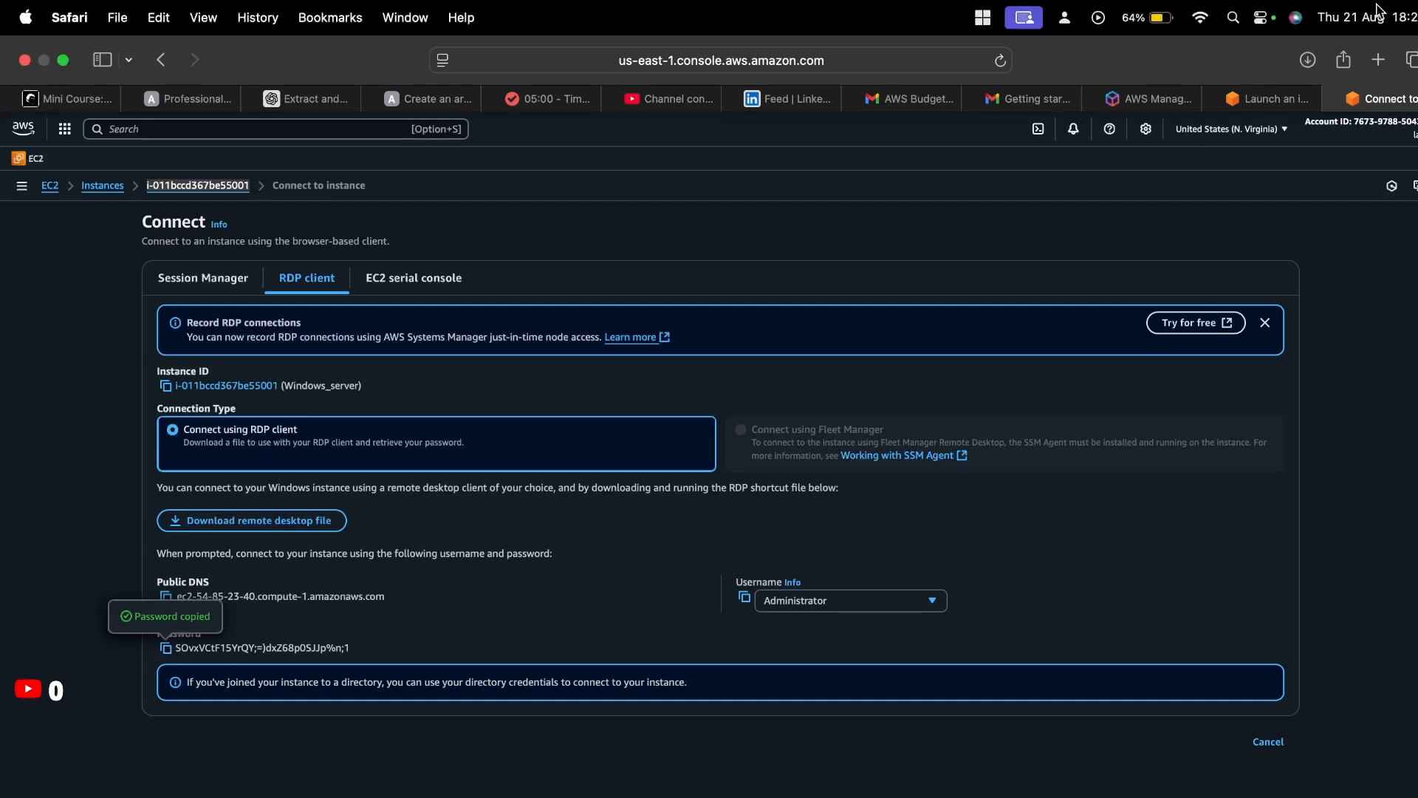
click(1309, 60)
double_click(1282, 150)
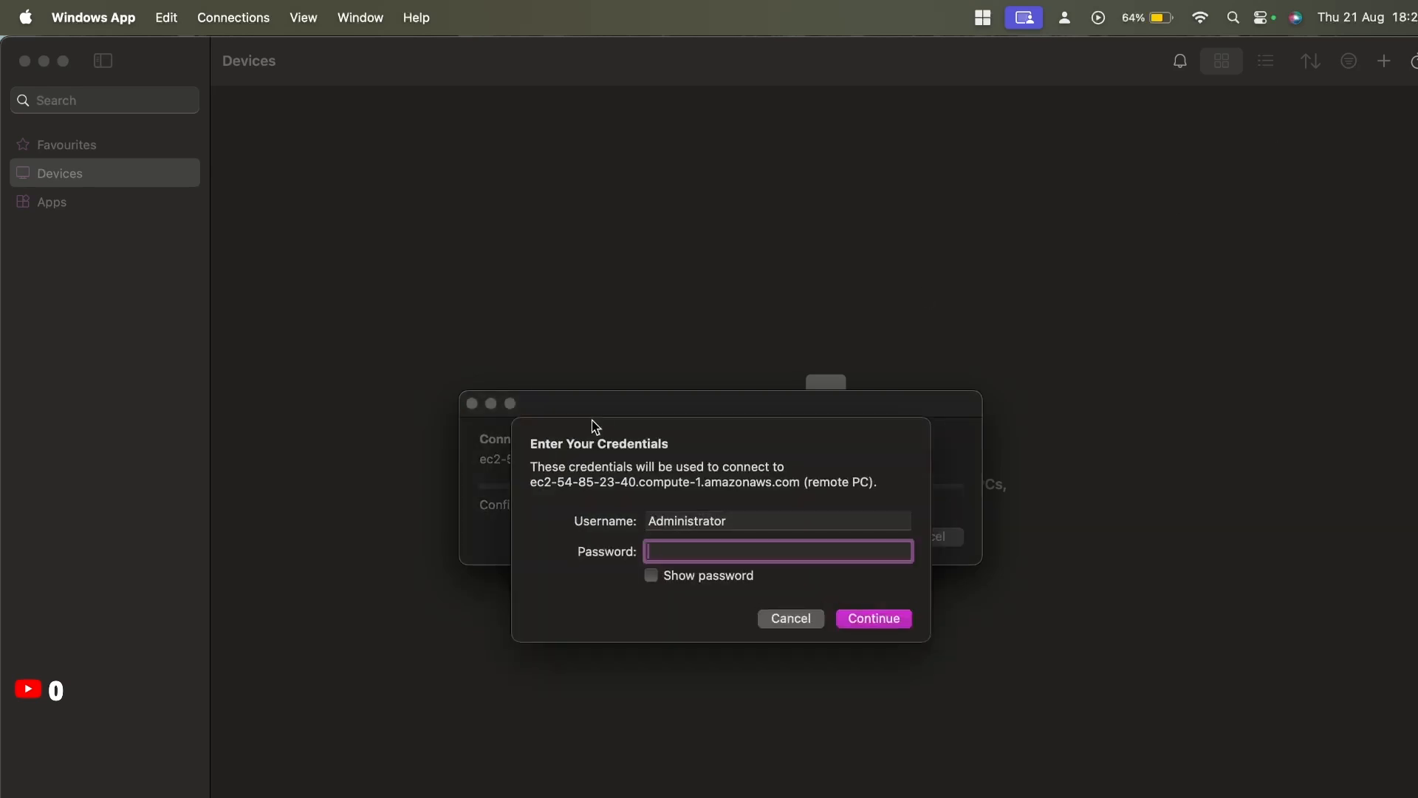
key(super+v)
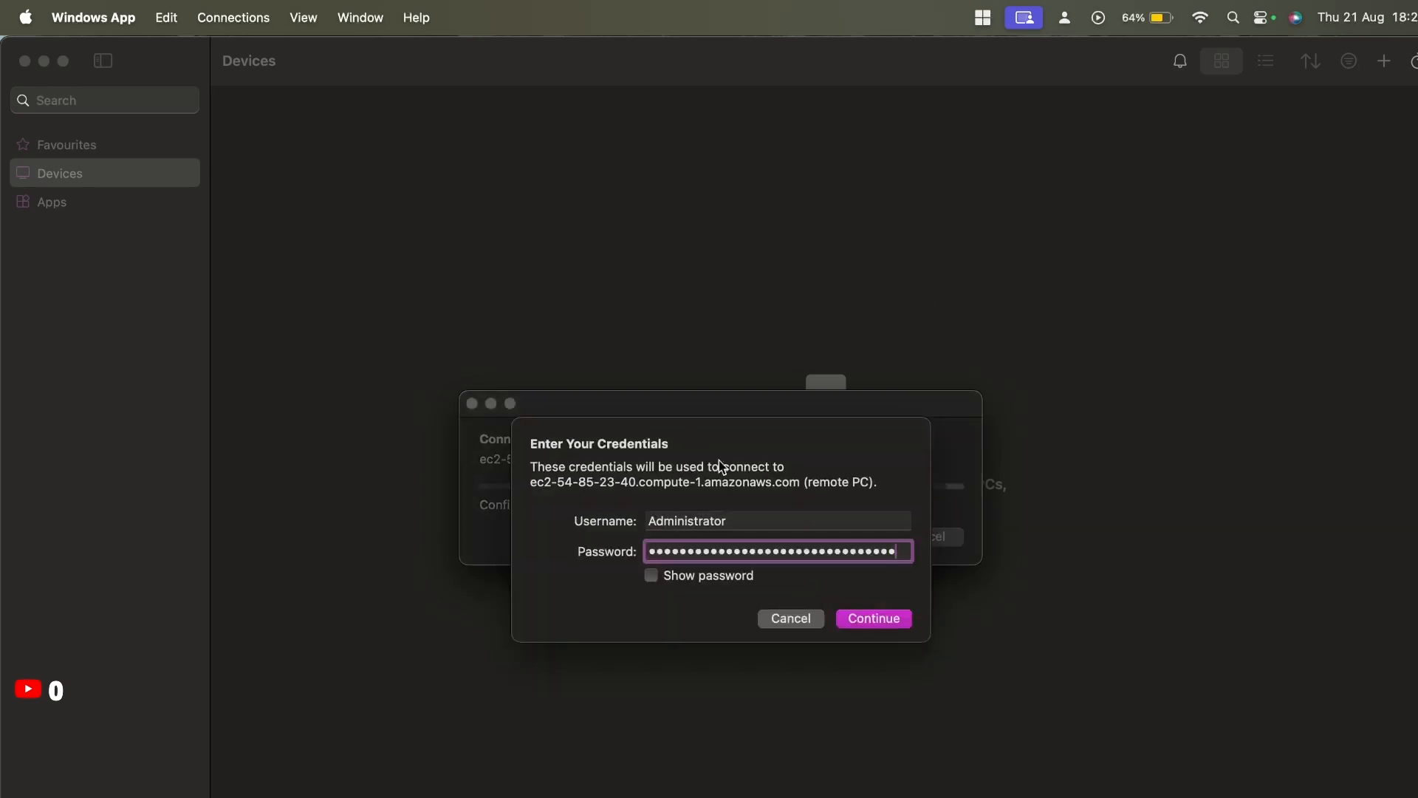
click(894, 620)
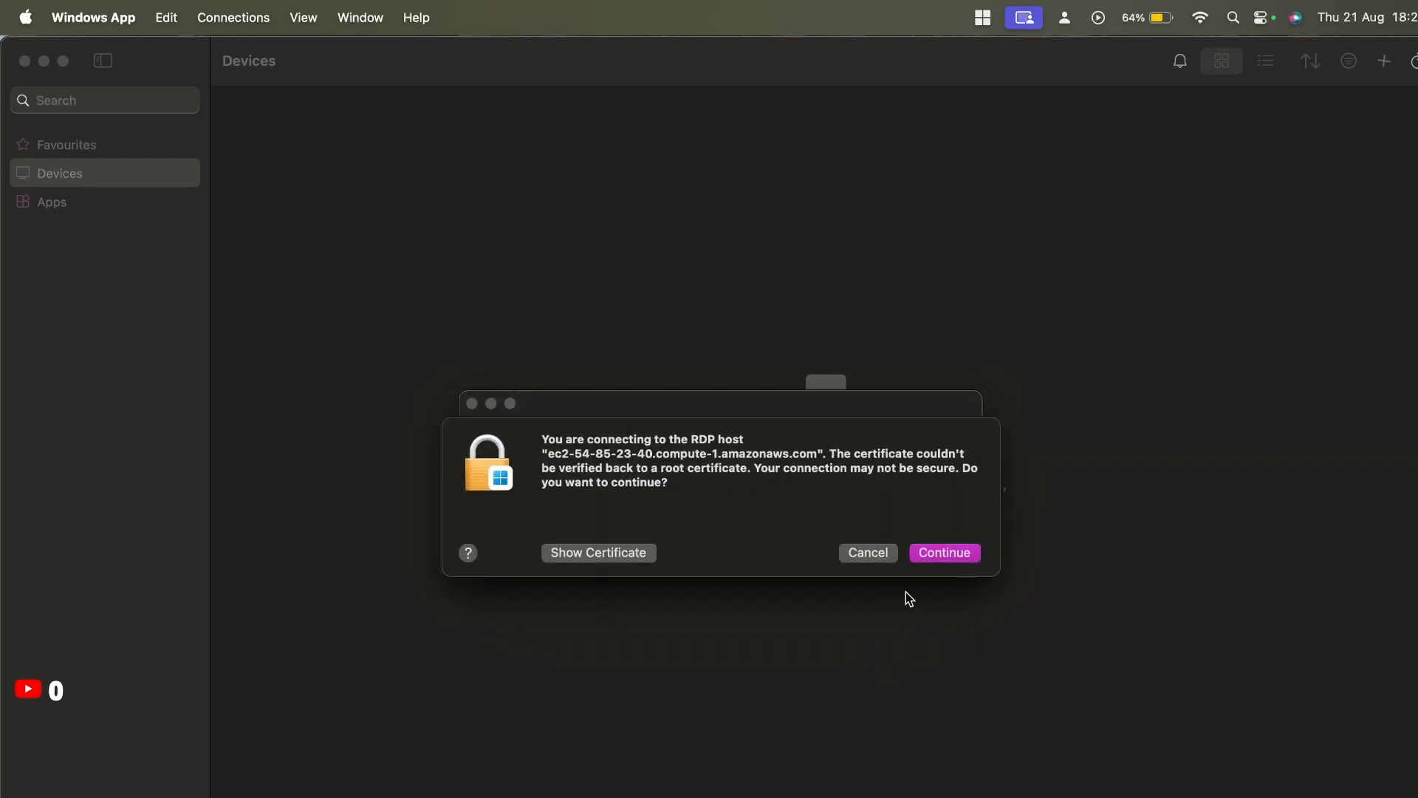
click(945, 552)
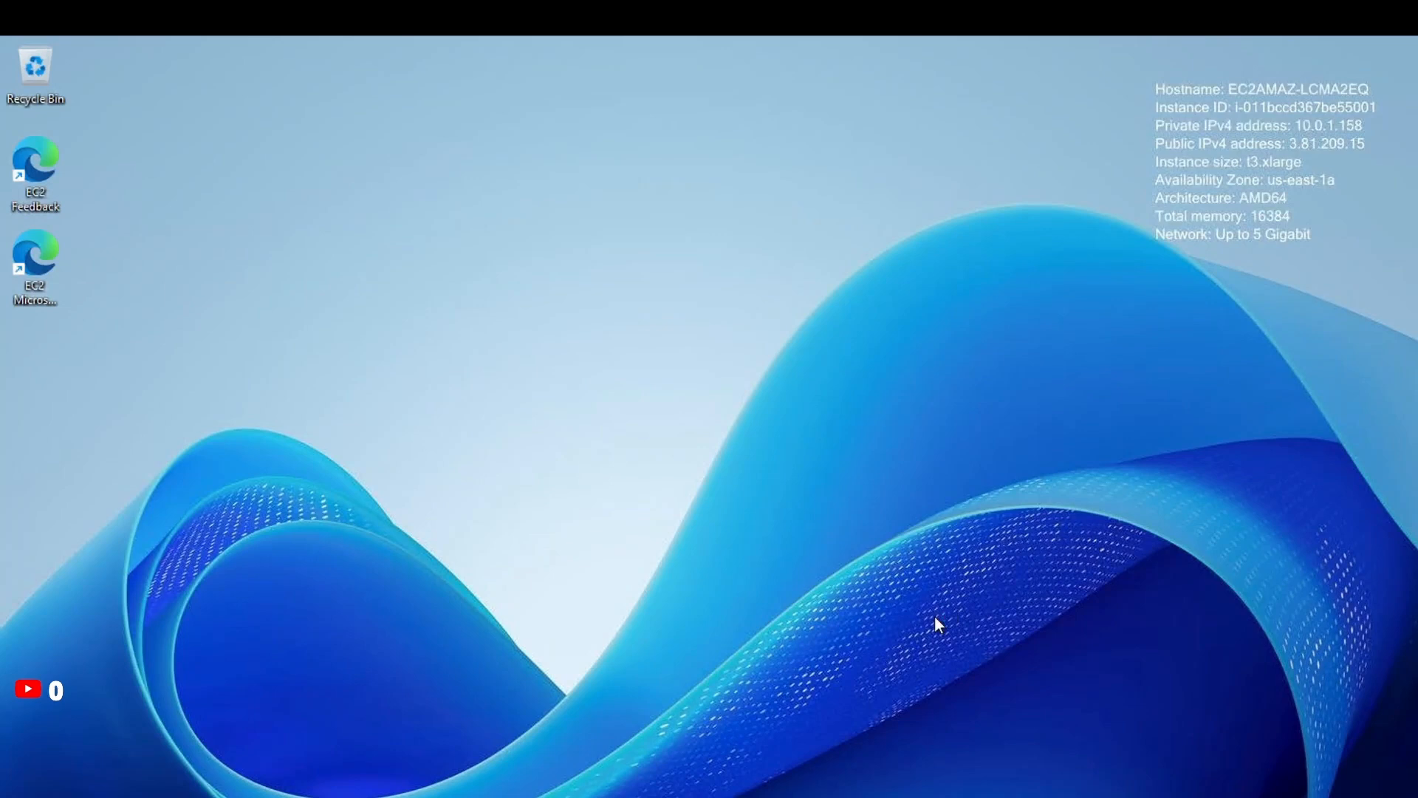
- Return to Safari, select only the Mac instance in the refreshed instances list and request its Windows password through the RDP client option
key(super+Tab)
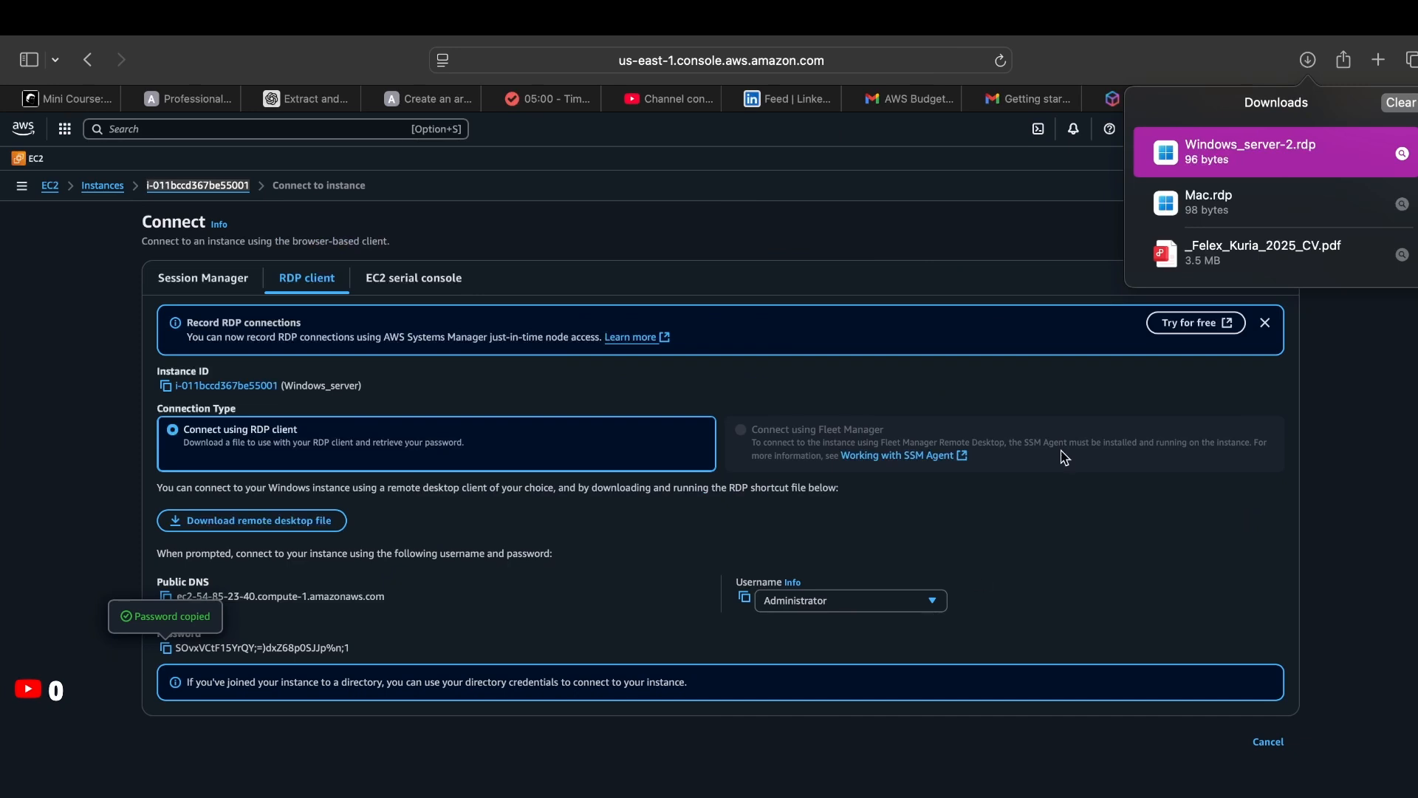
click(90, 189)
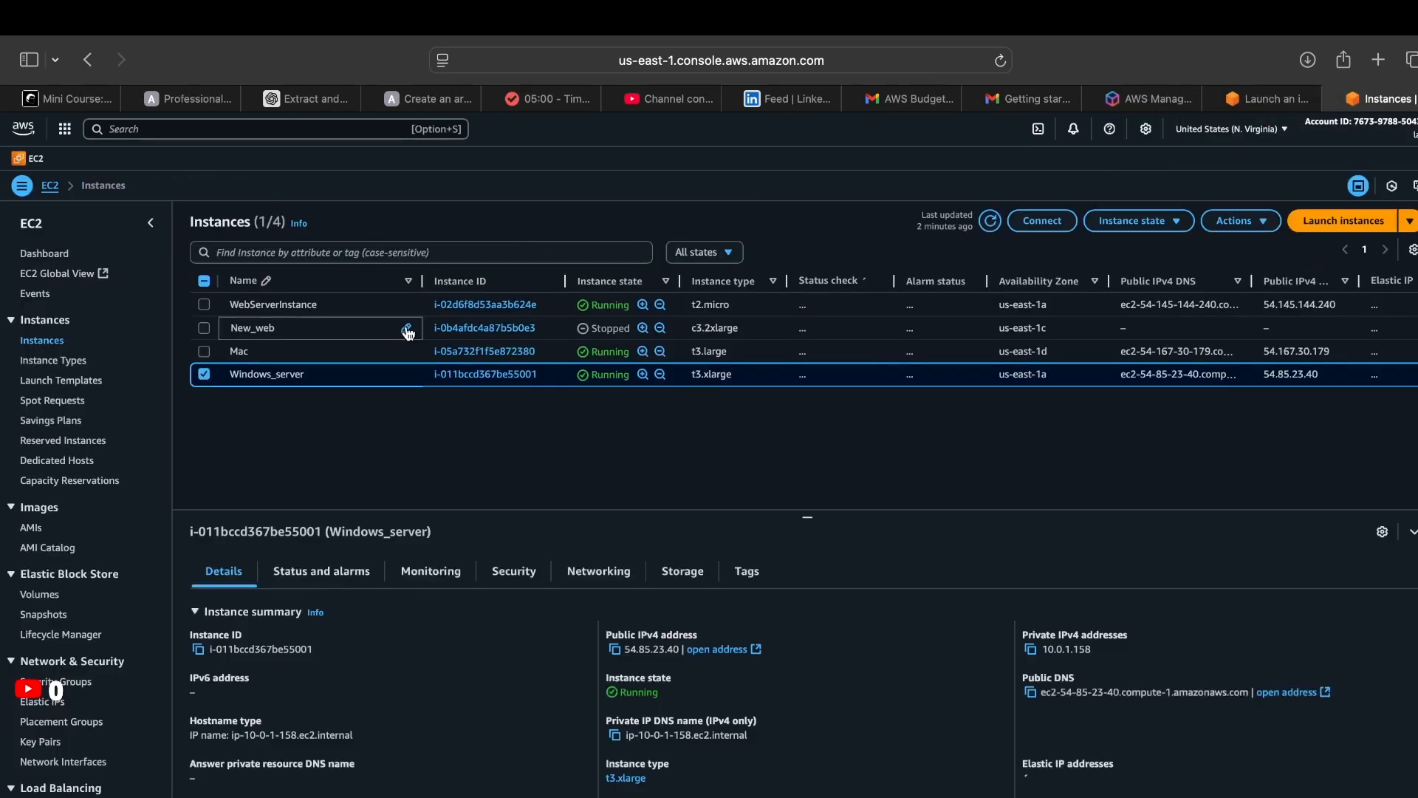
click(204, 375)
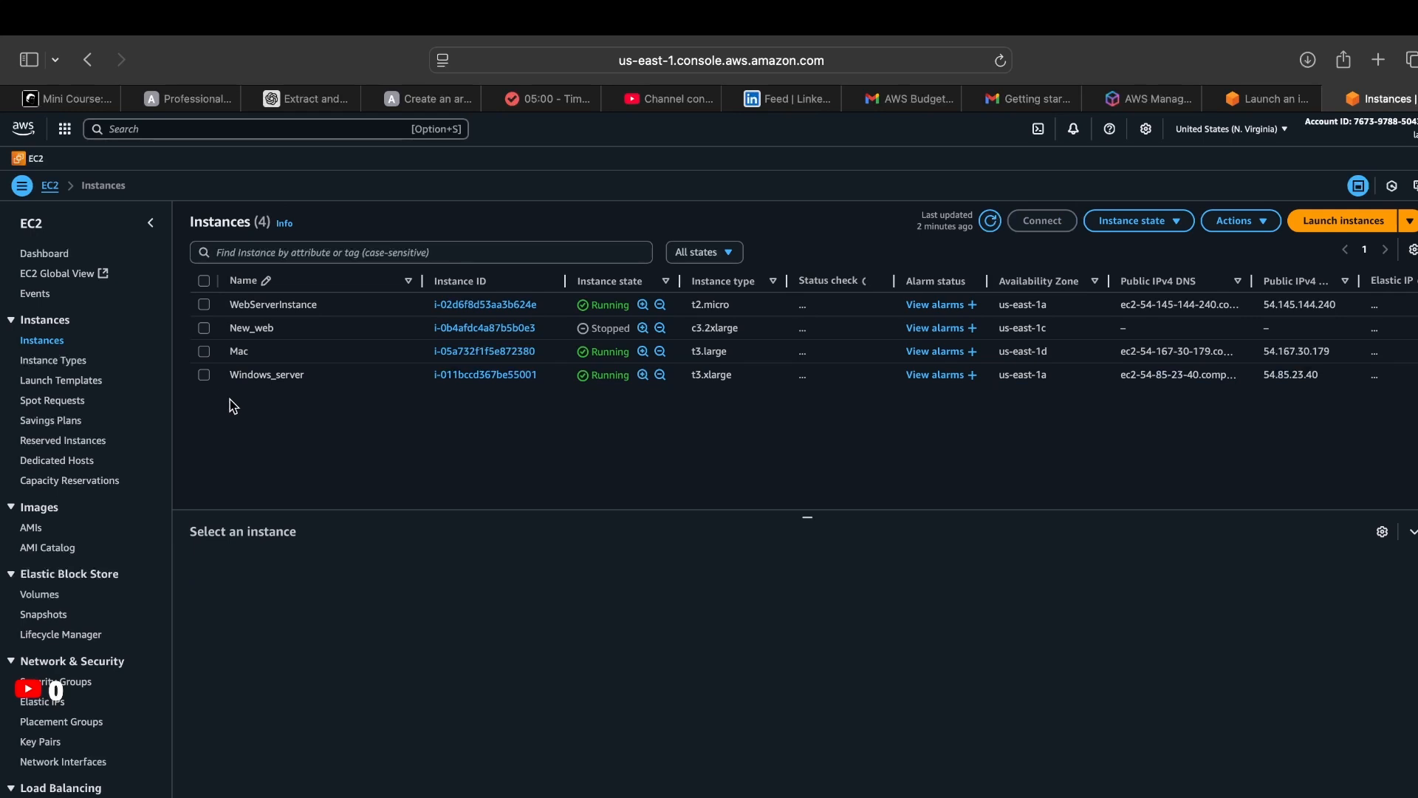
click(205, 352)
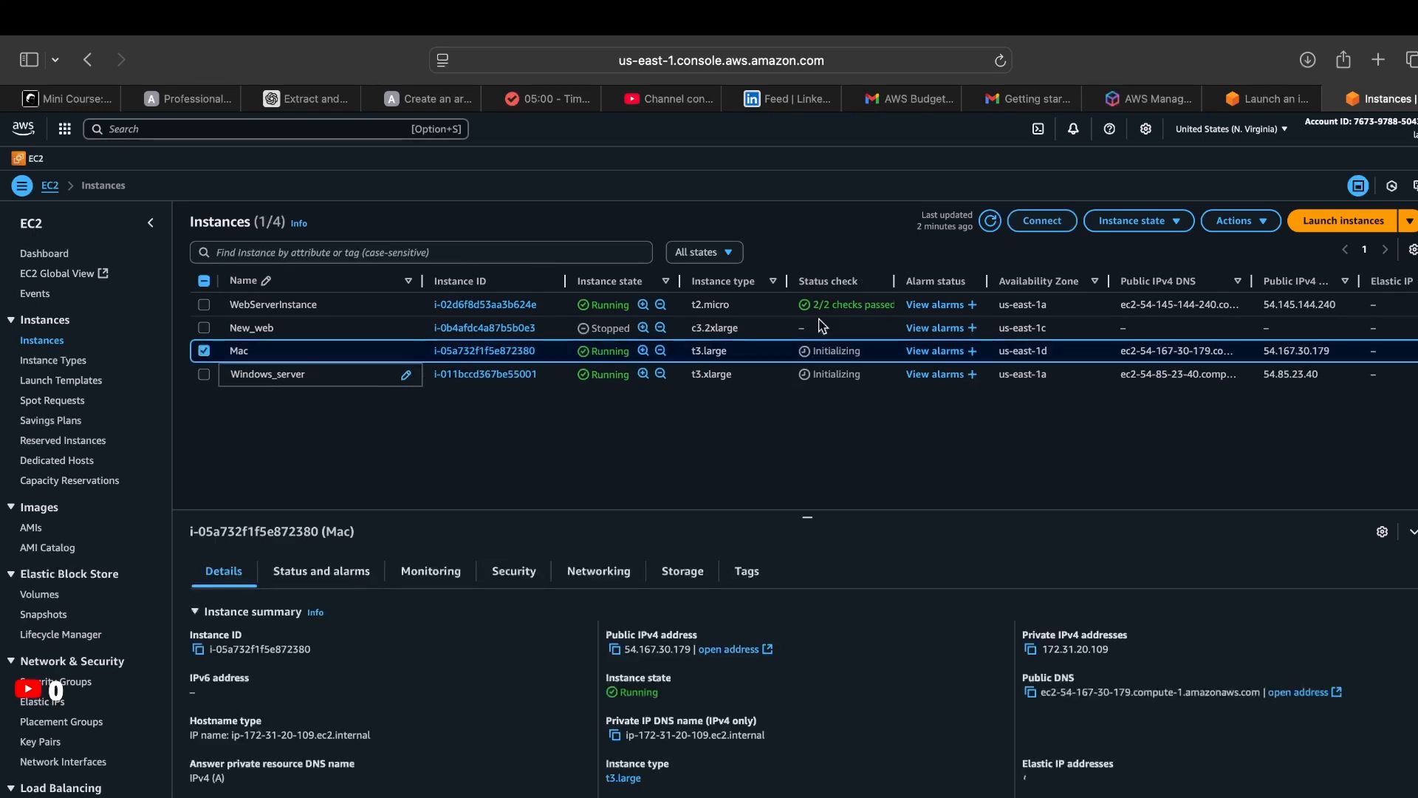
click(990, 220)
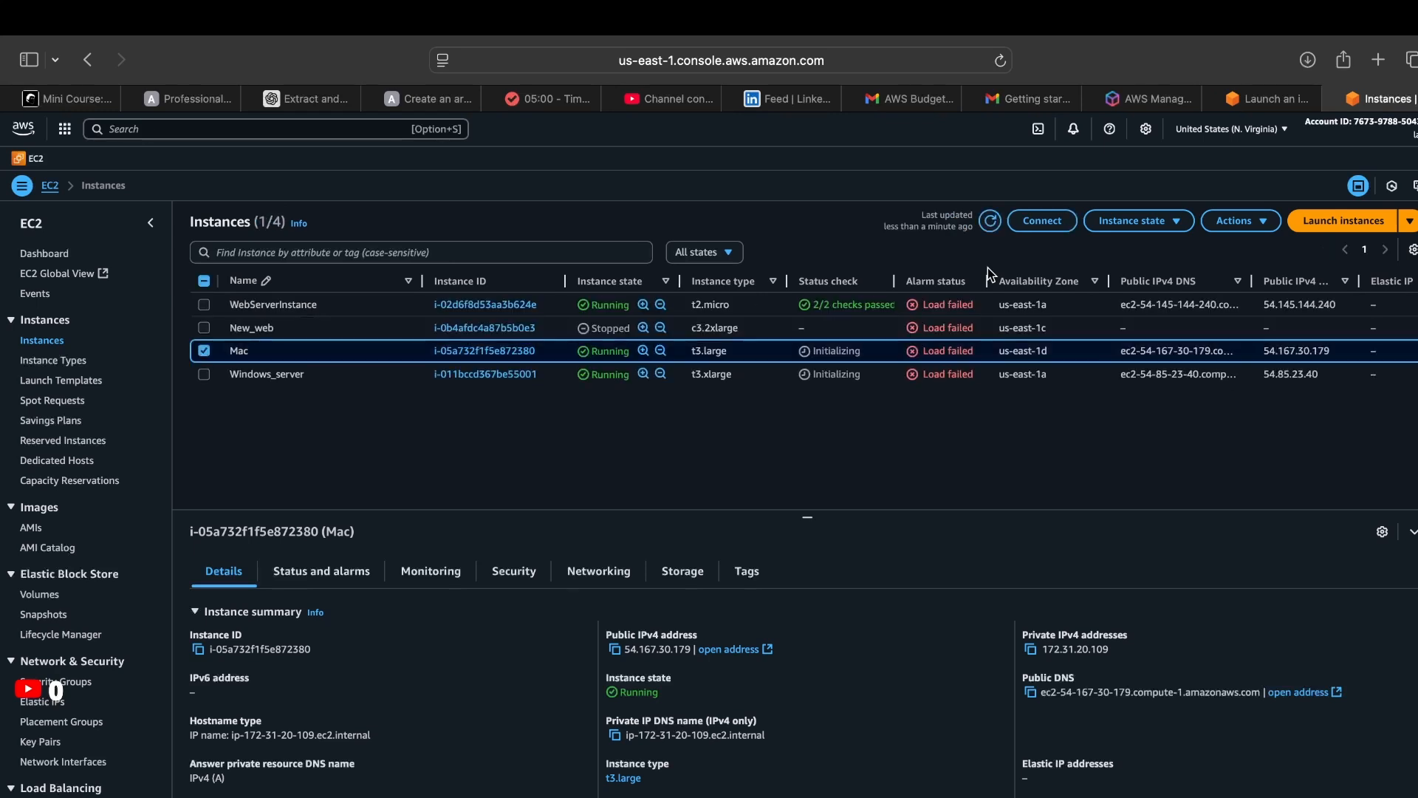
click(990, 220)
click(1043, 221)
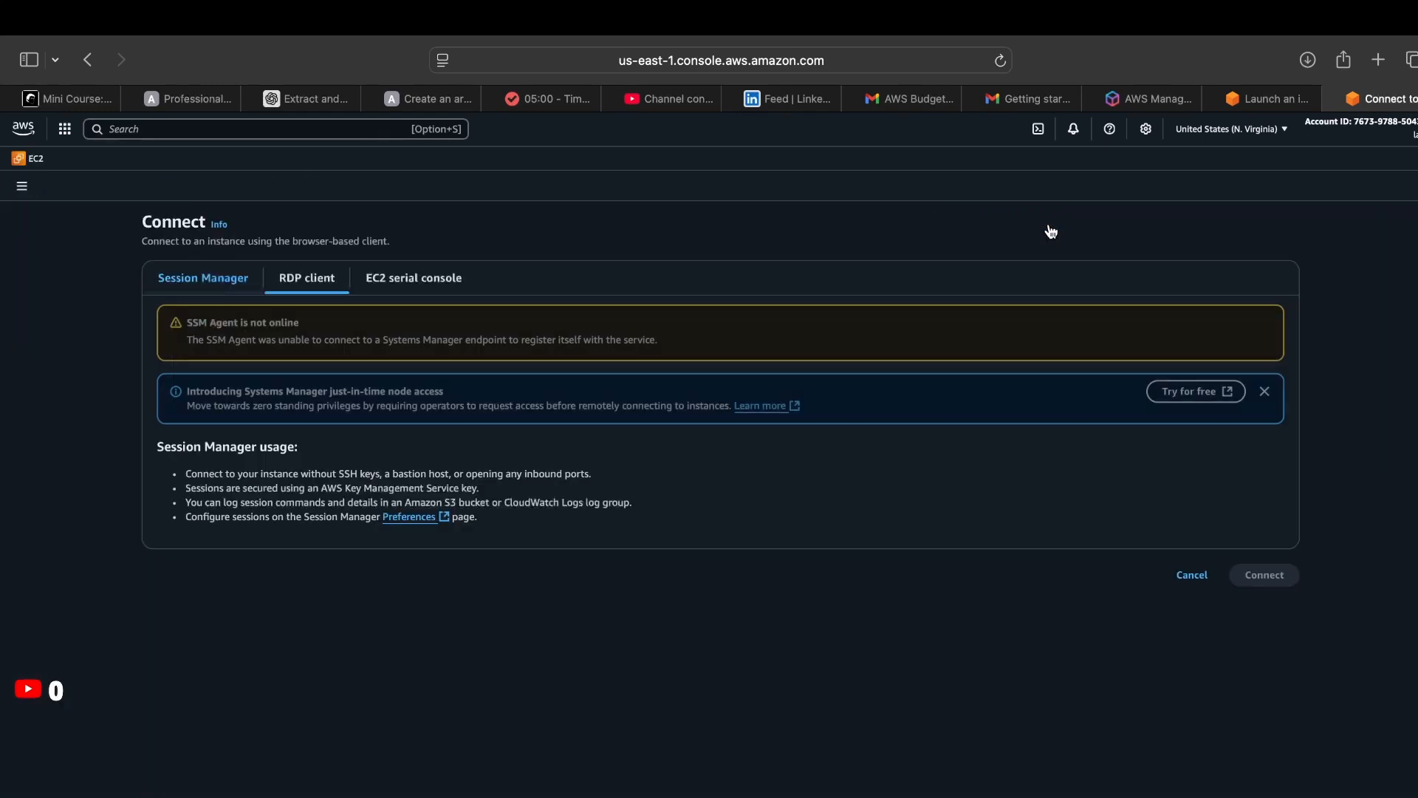
click(302, 274)
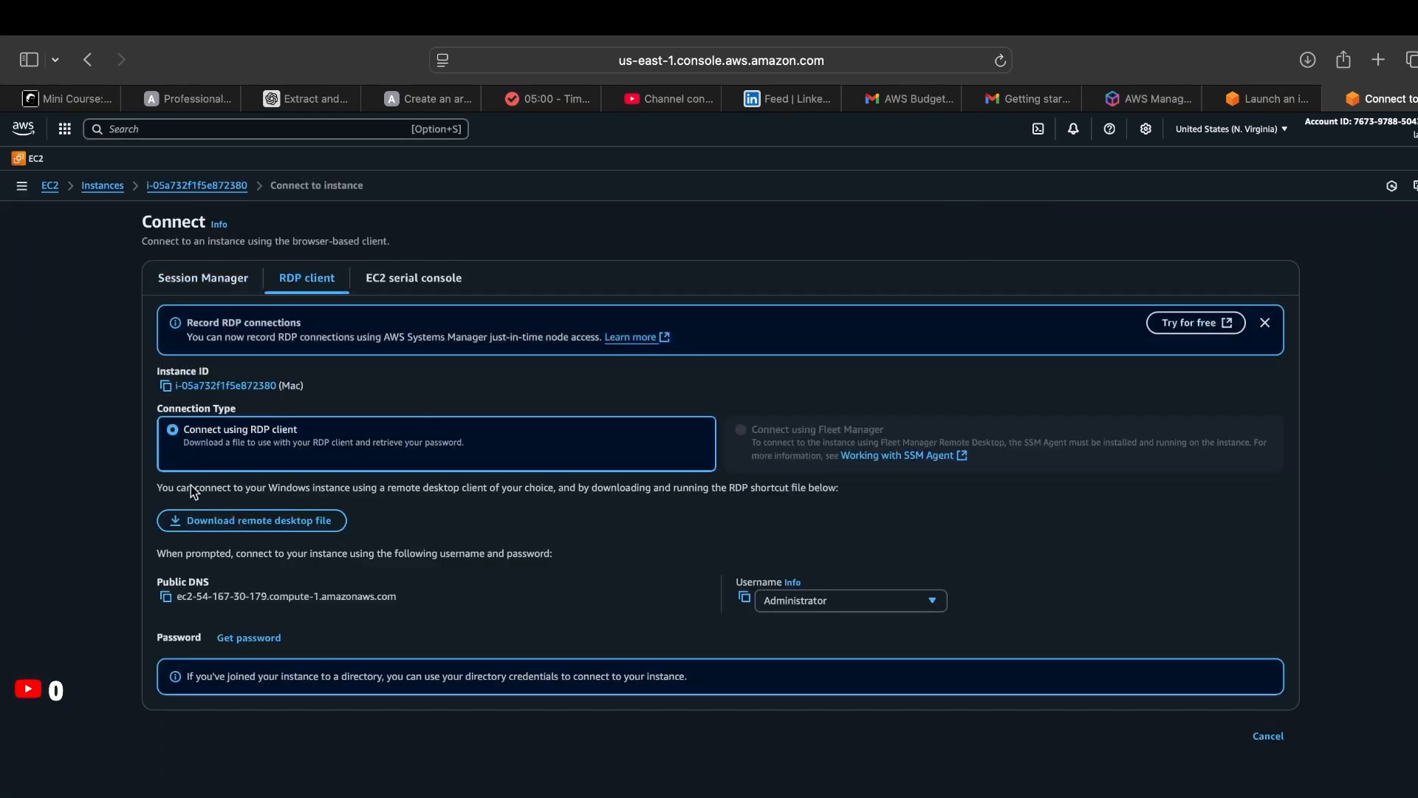
click(260, 638)
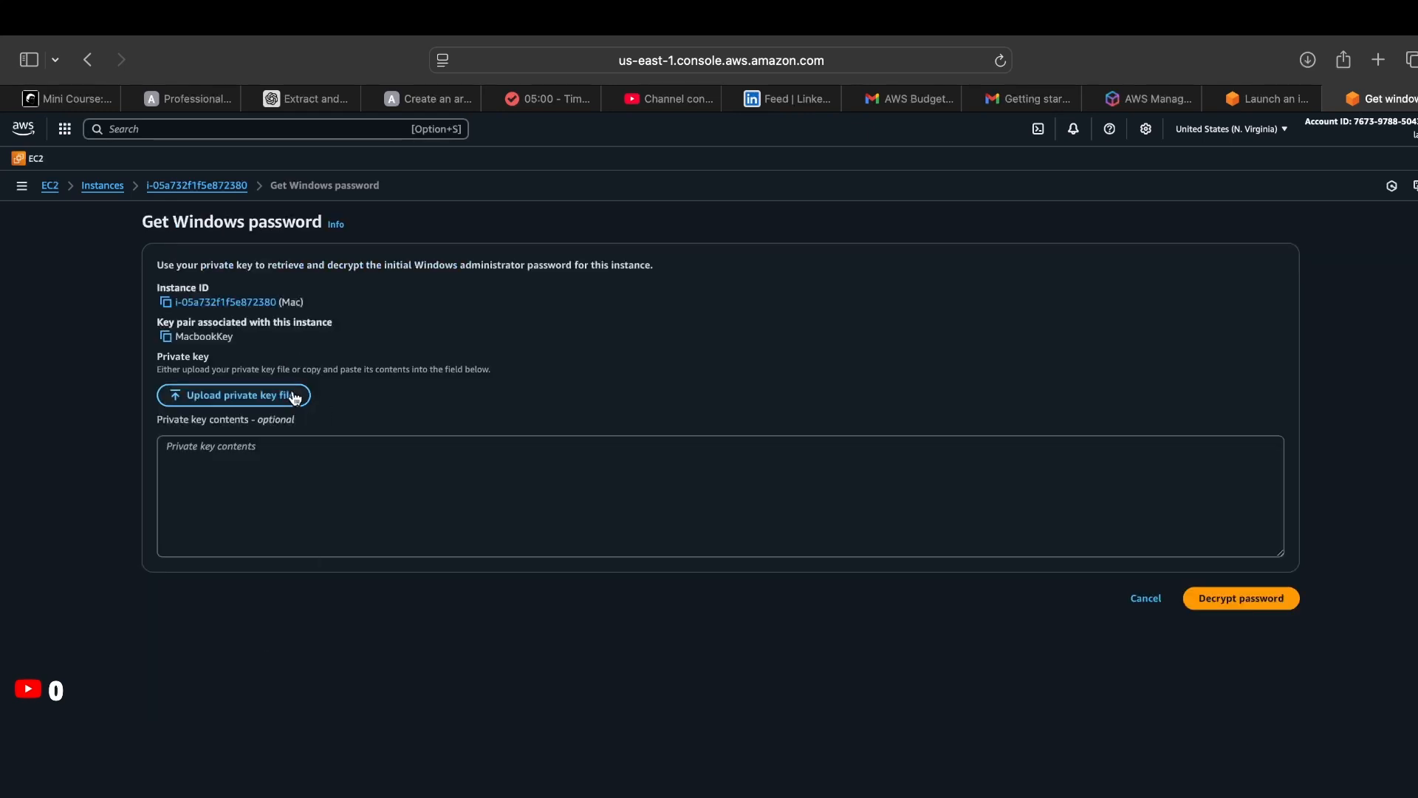
- Search the files for mac, upload MacbookKey.pem as the private key and decrypt the Mac instance's Windows password
click(295, 398)
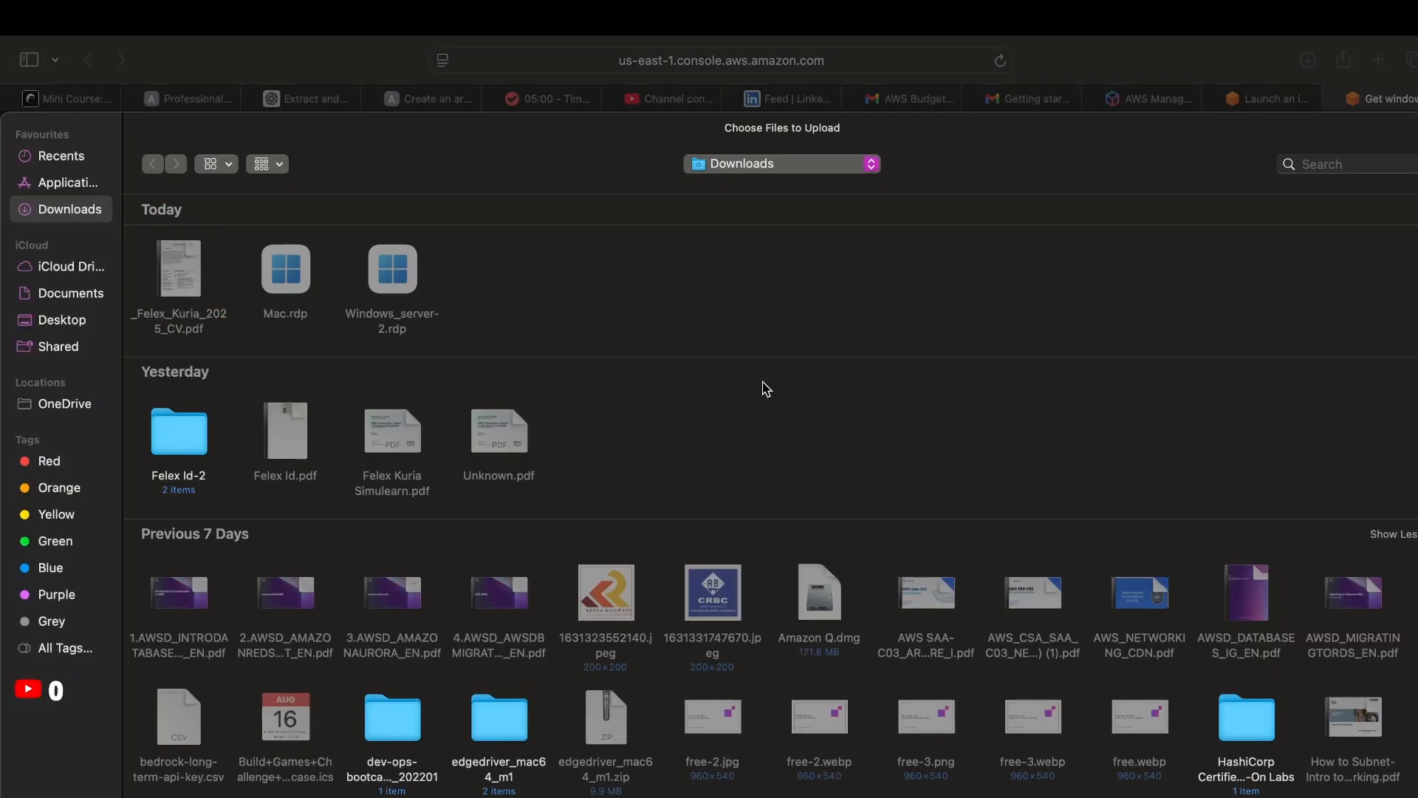
click(1309, 164)
text(r)
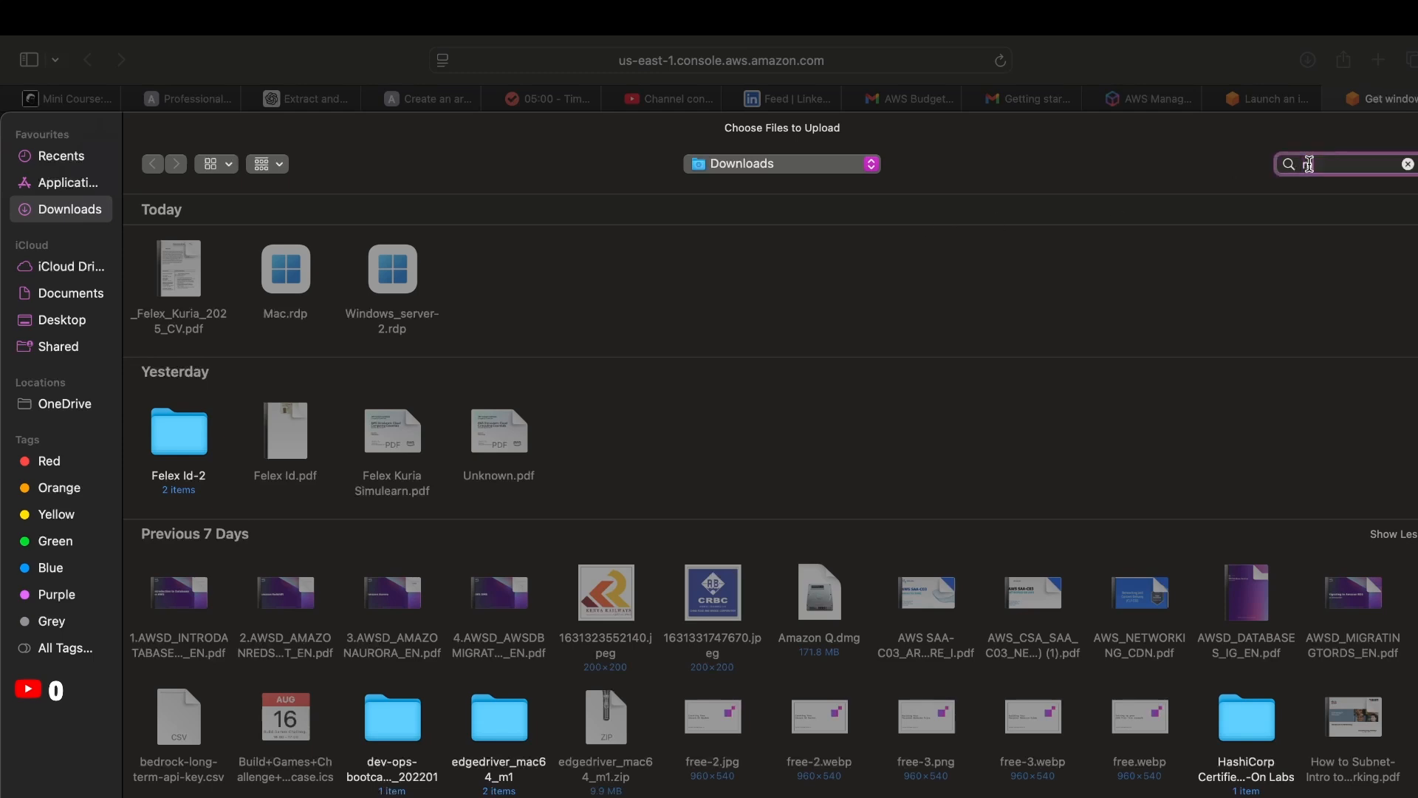
text(ac)
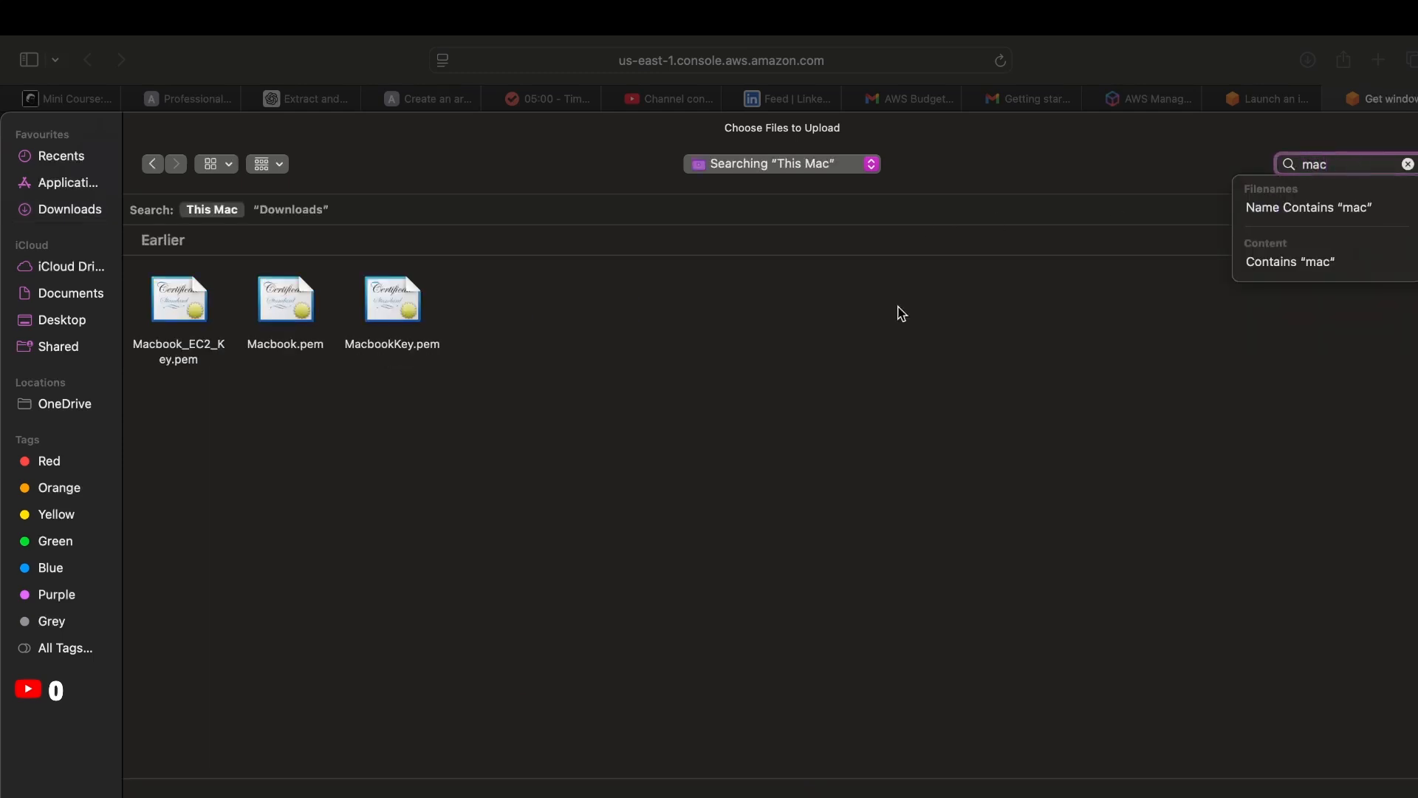
click(406, 332)
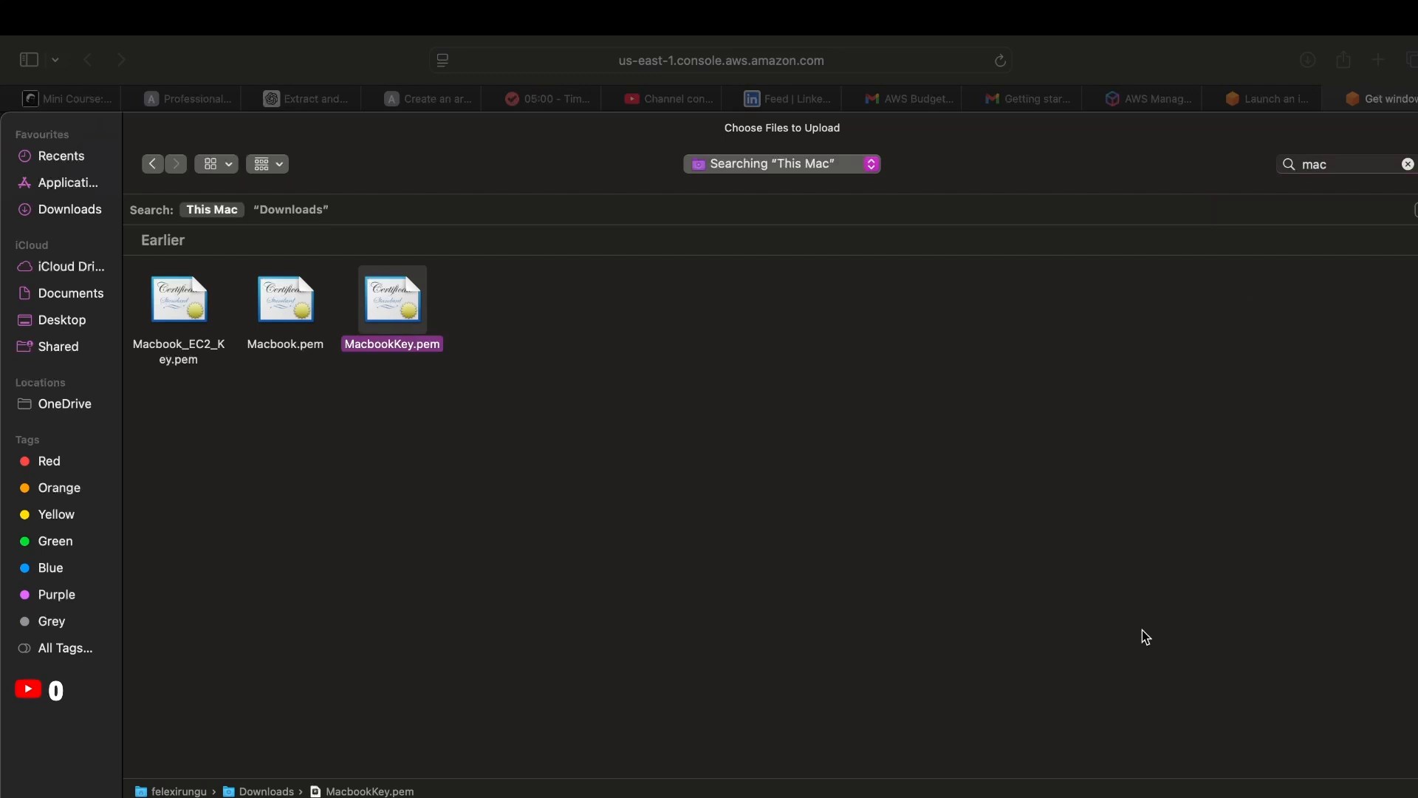
key(Return)
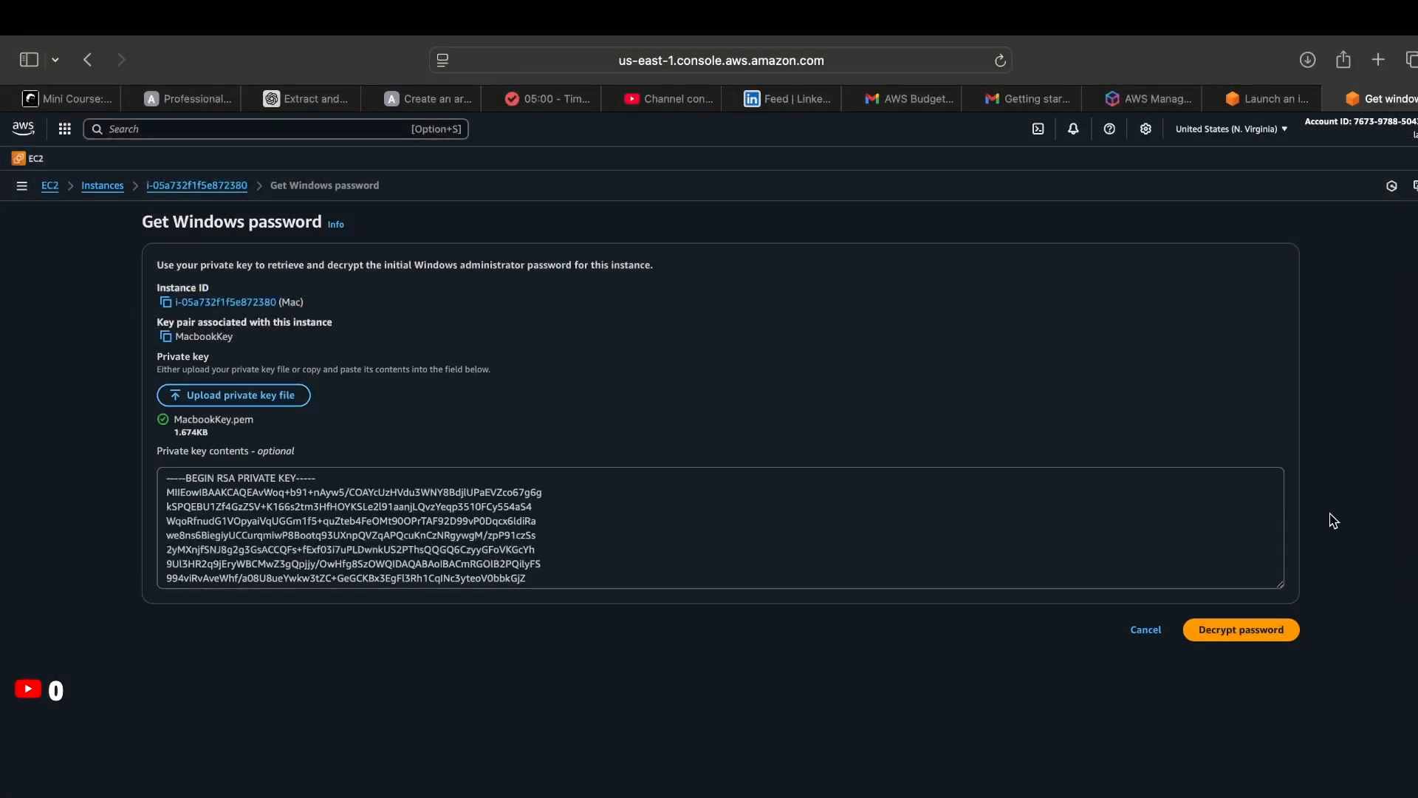
click(1238, 642)
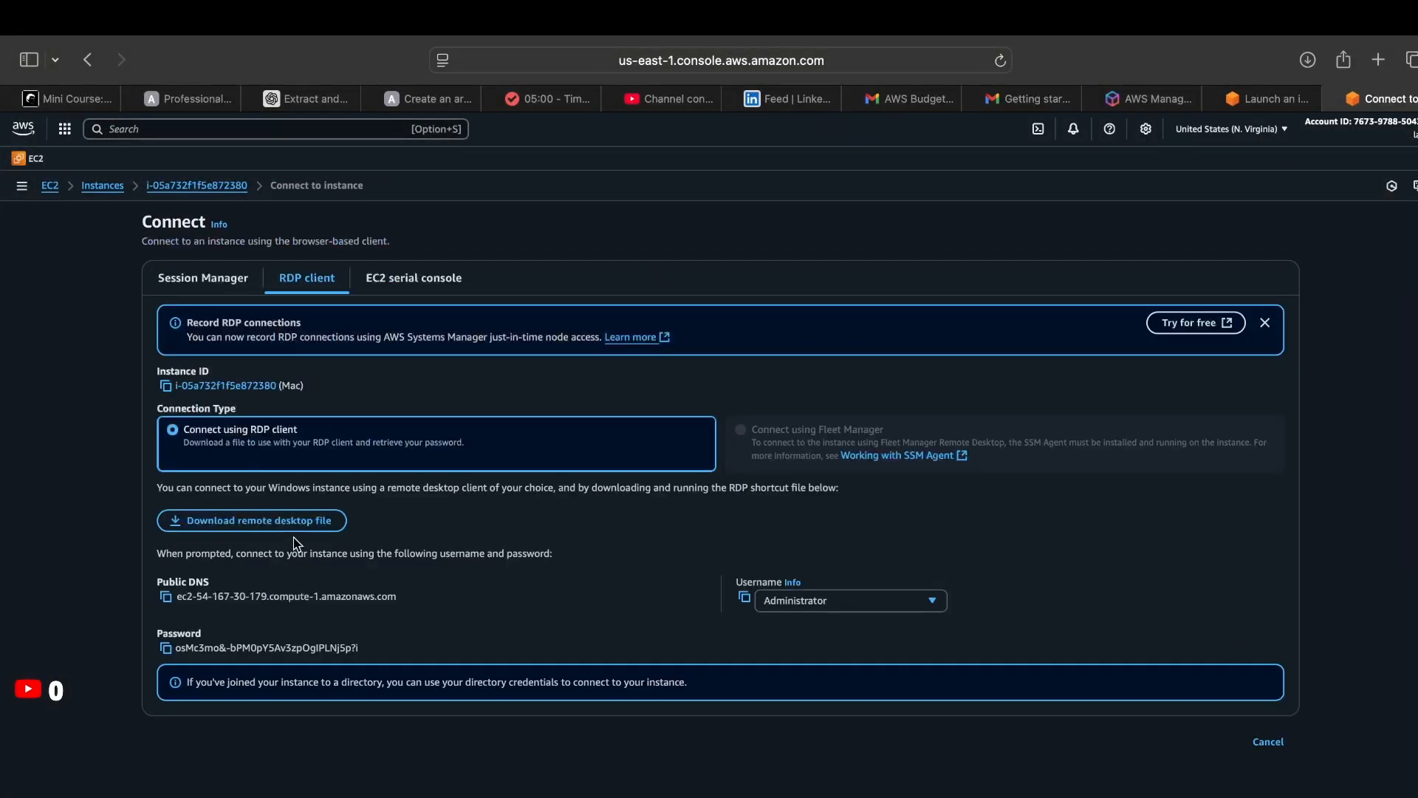
- Copy the Mac instance's decrypted password, open Mac.rdp in Windows App, enter the password and accept the certificate to connect
click(167, 650)
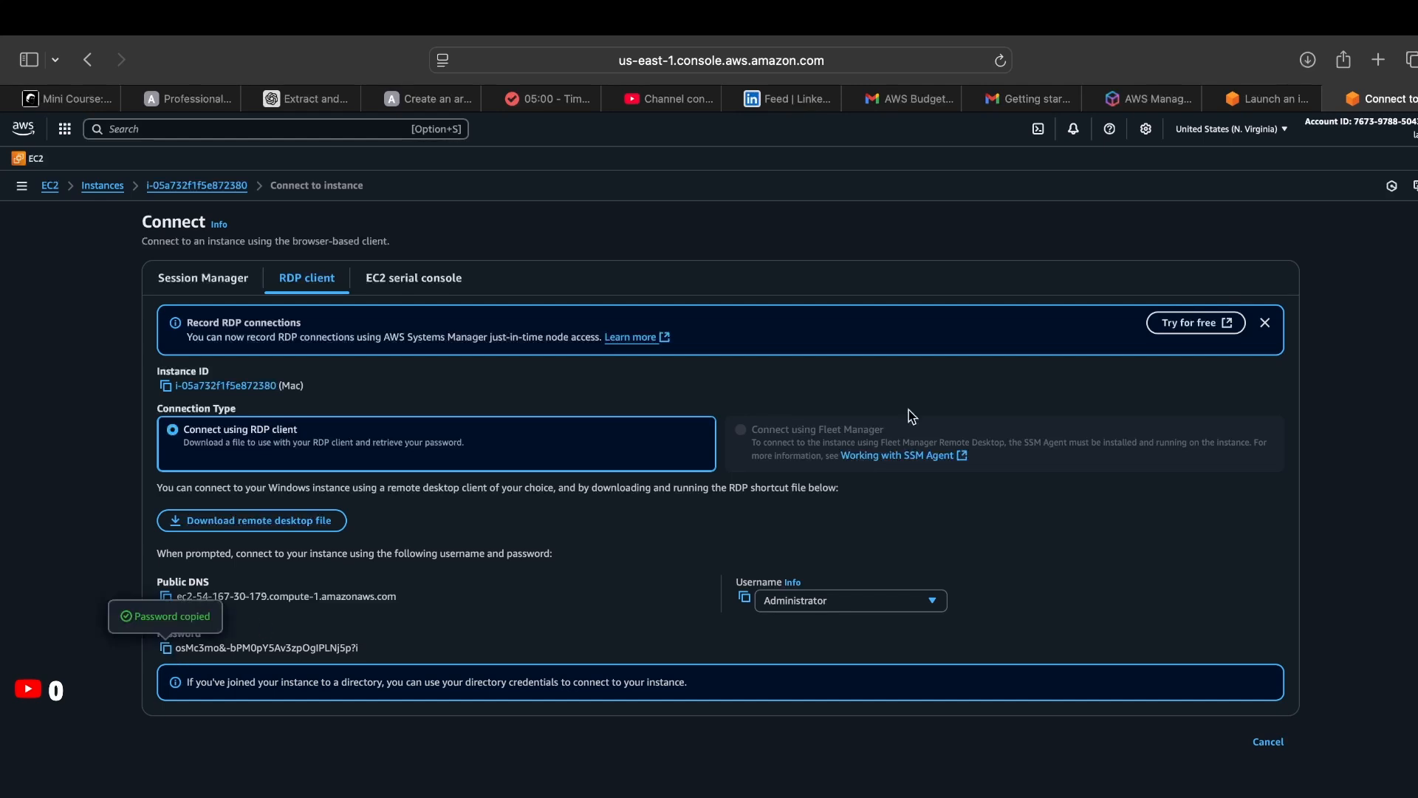
click(1306, 60)
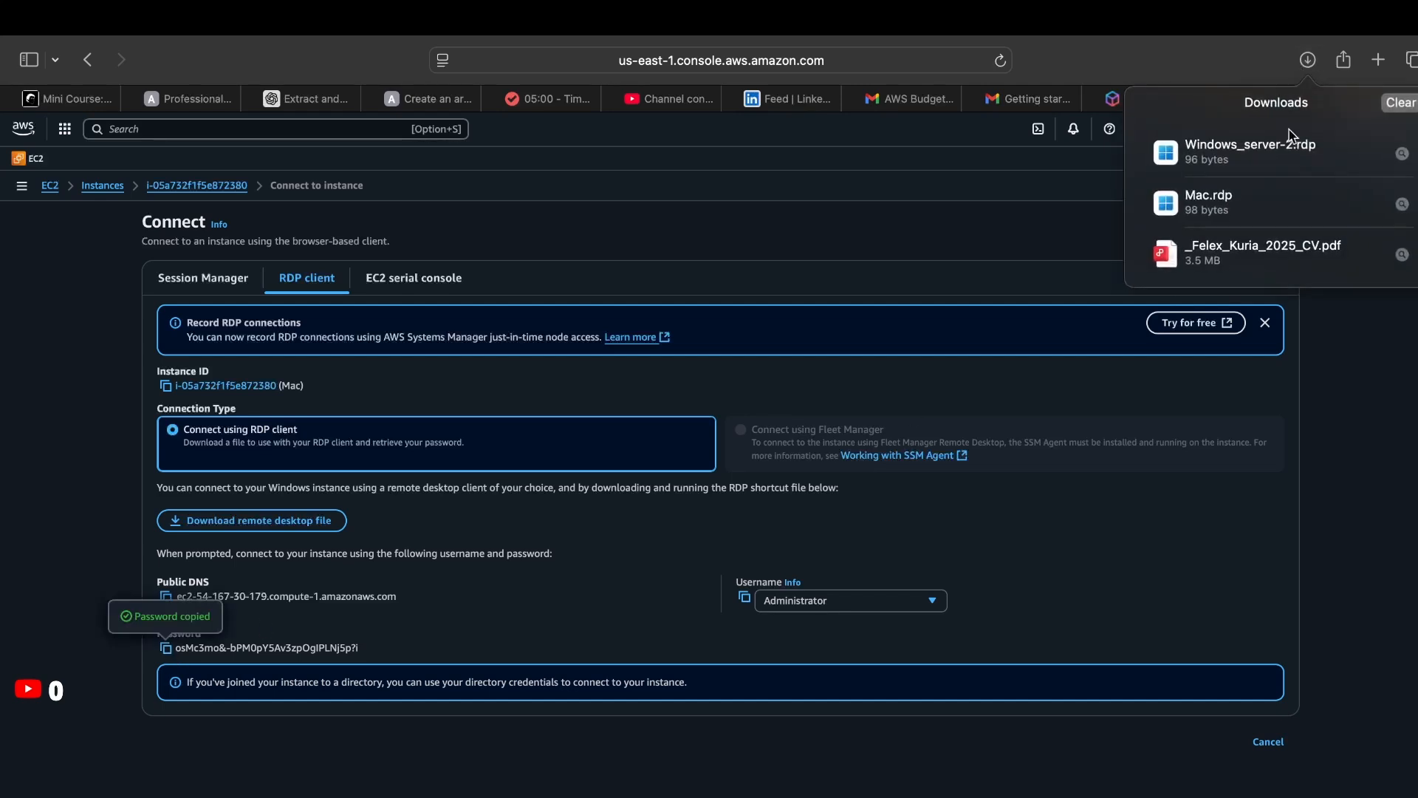
click(1238, 203)
double_click(1239, 202)
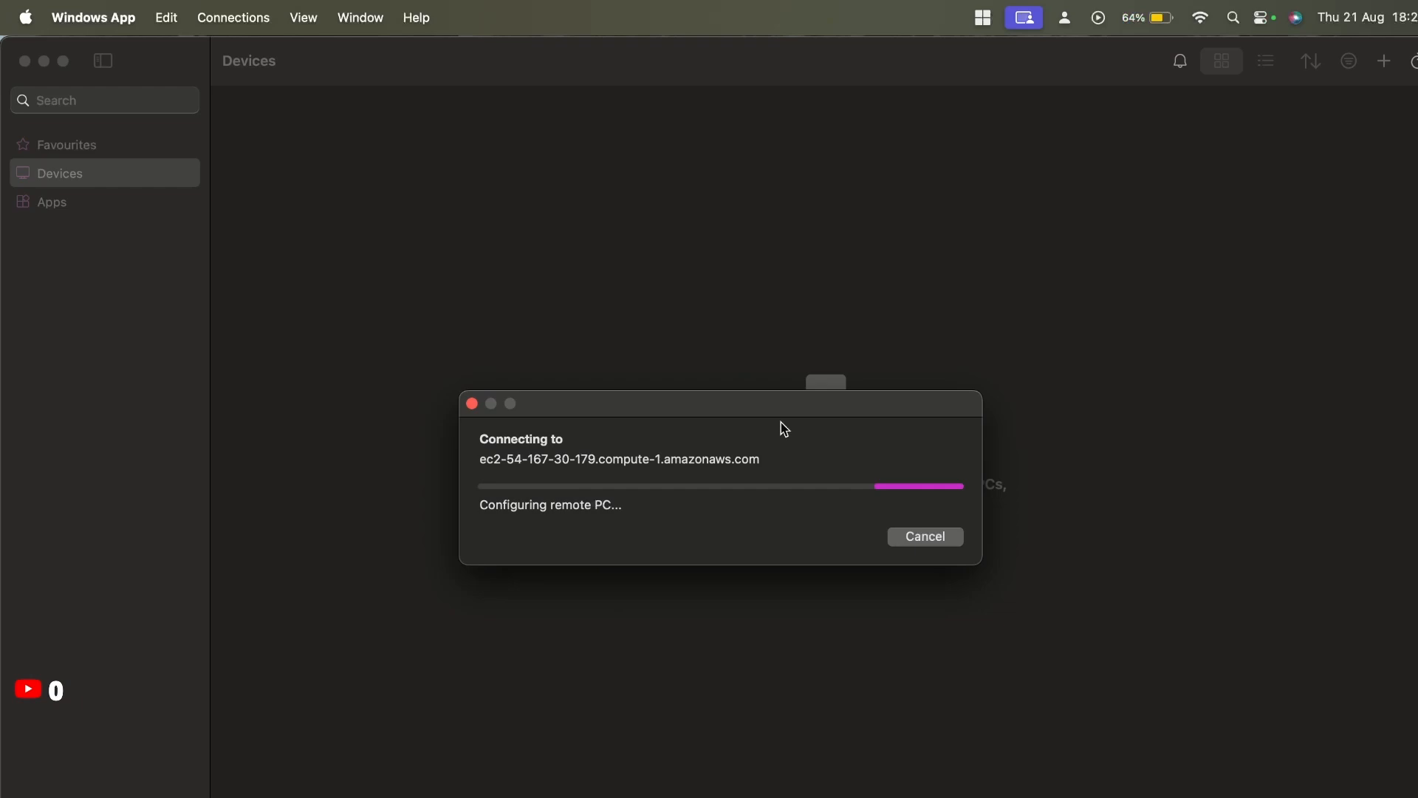
key(super+v)
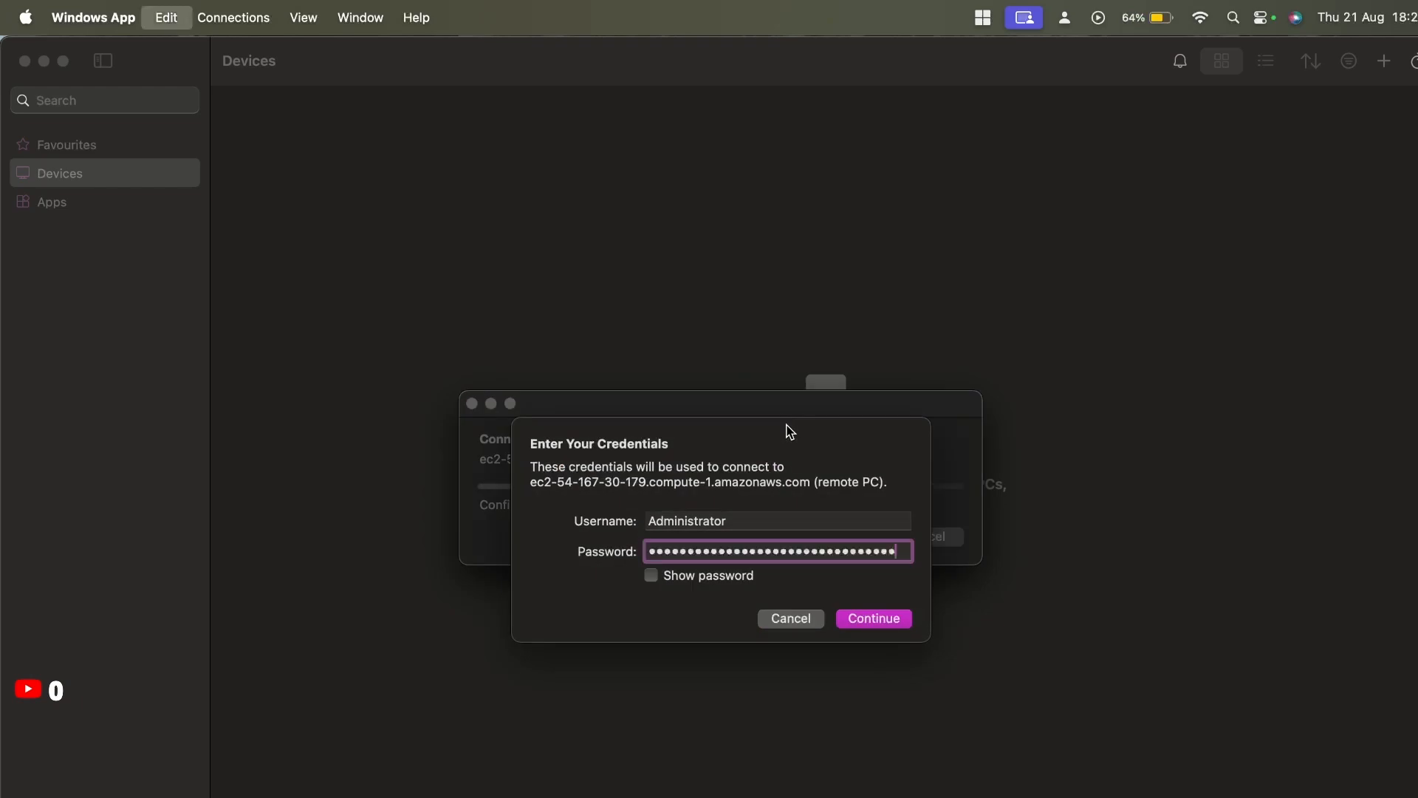
click(876, 618)
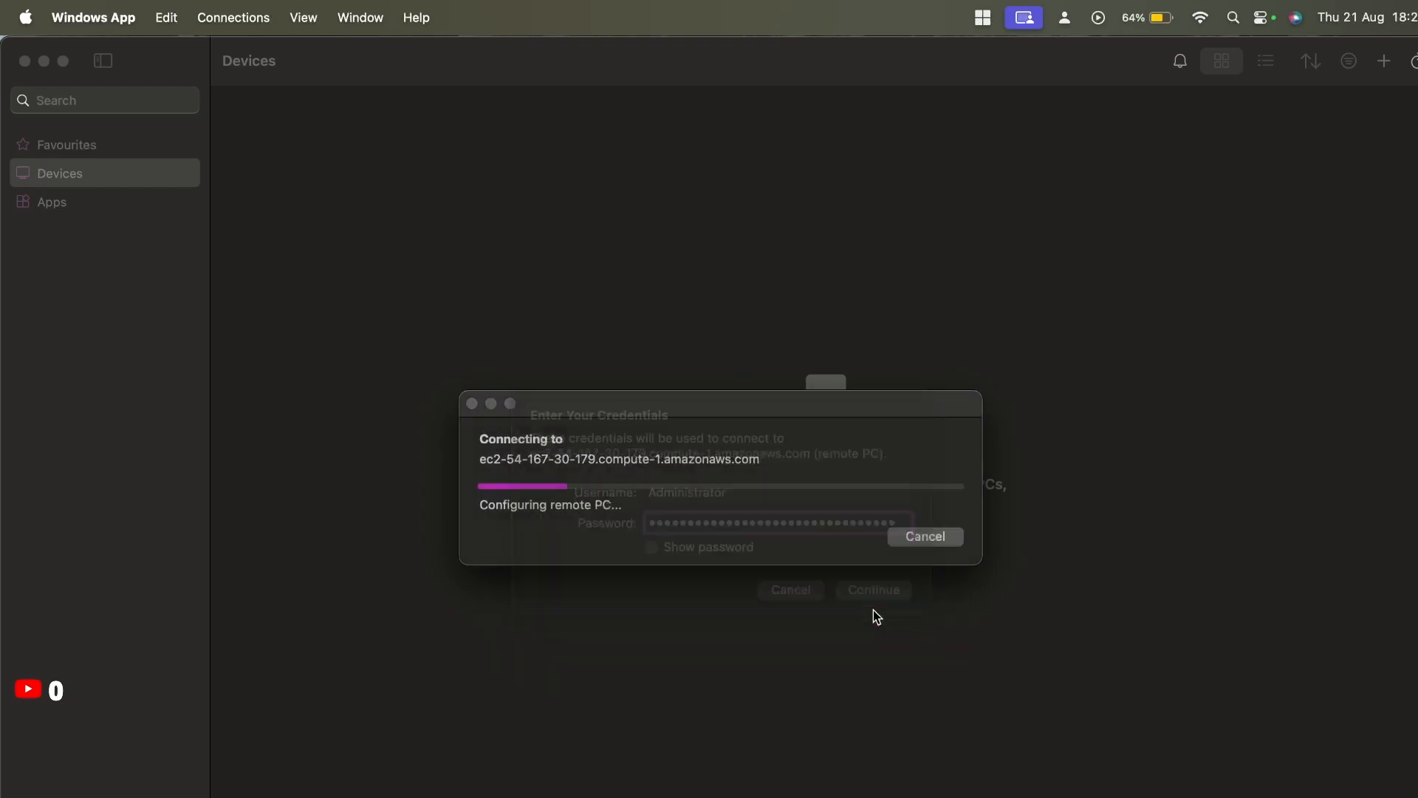
click(960, 555)
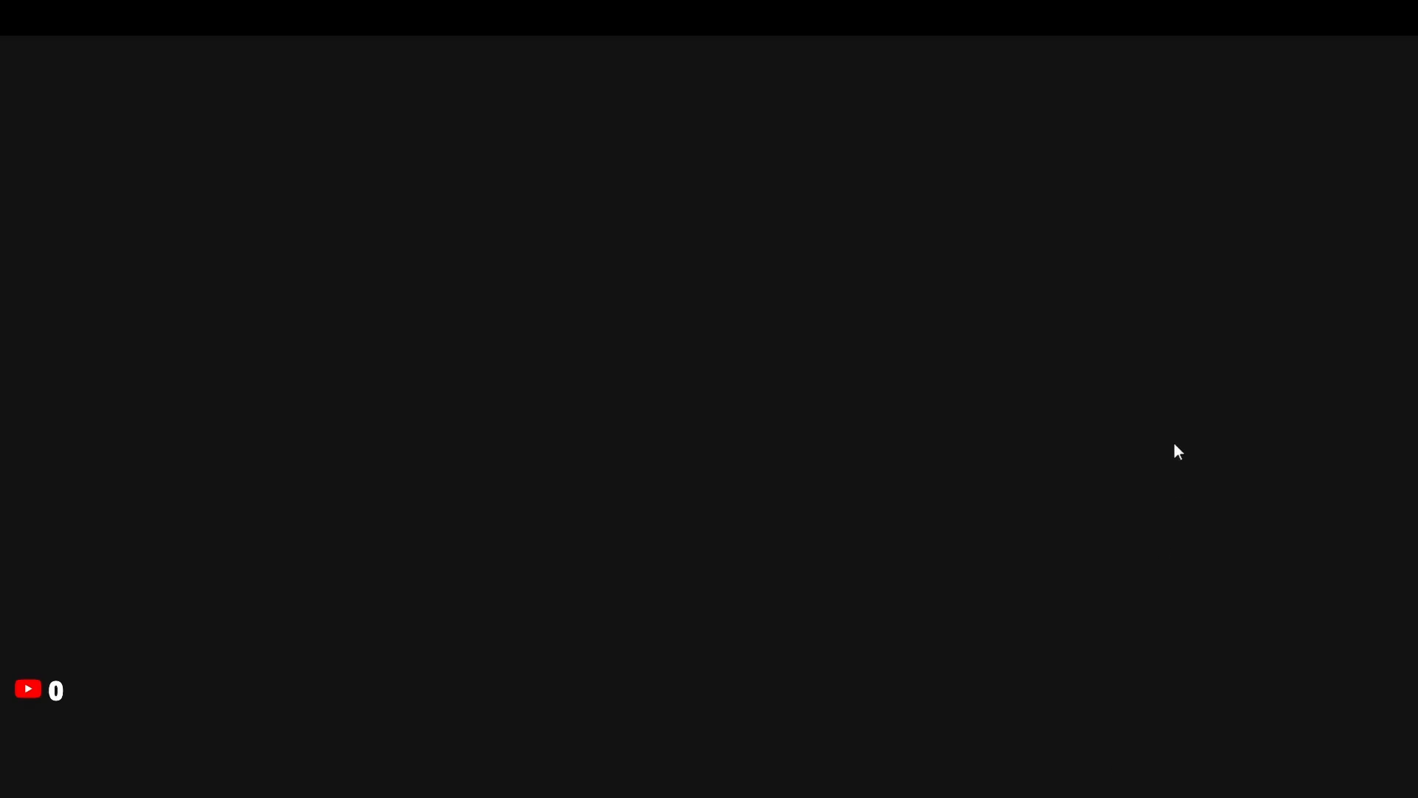
key(super+Tab)
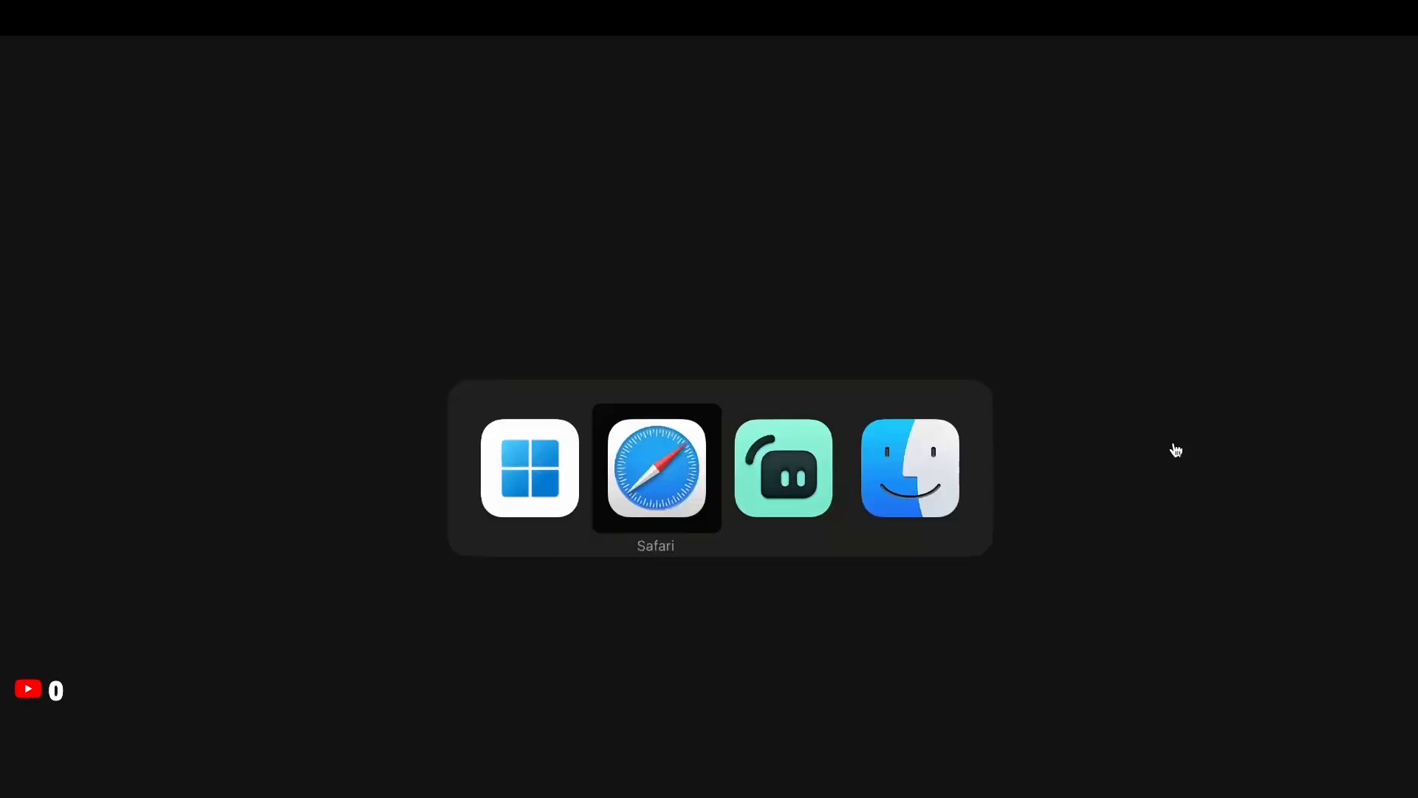
key(super+shift+Tab)
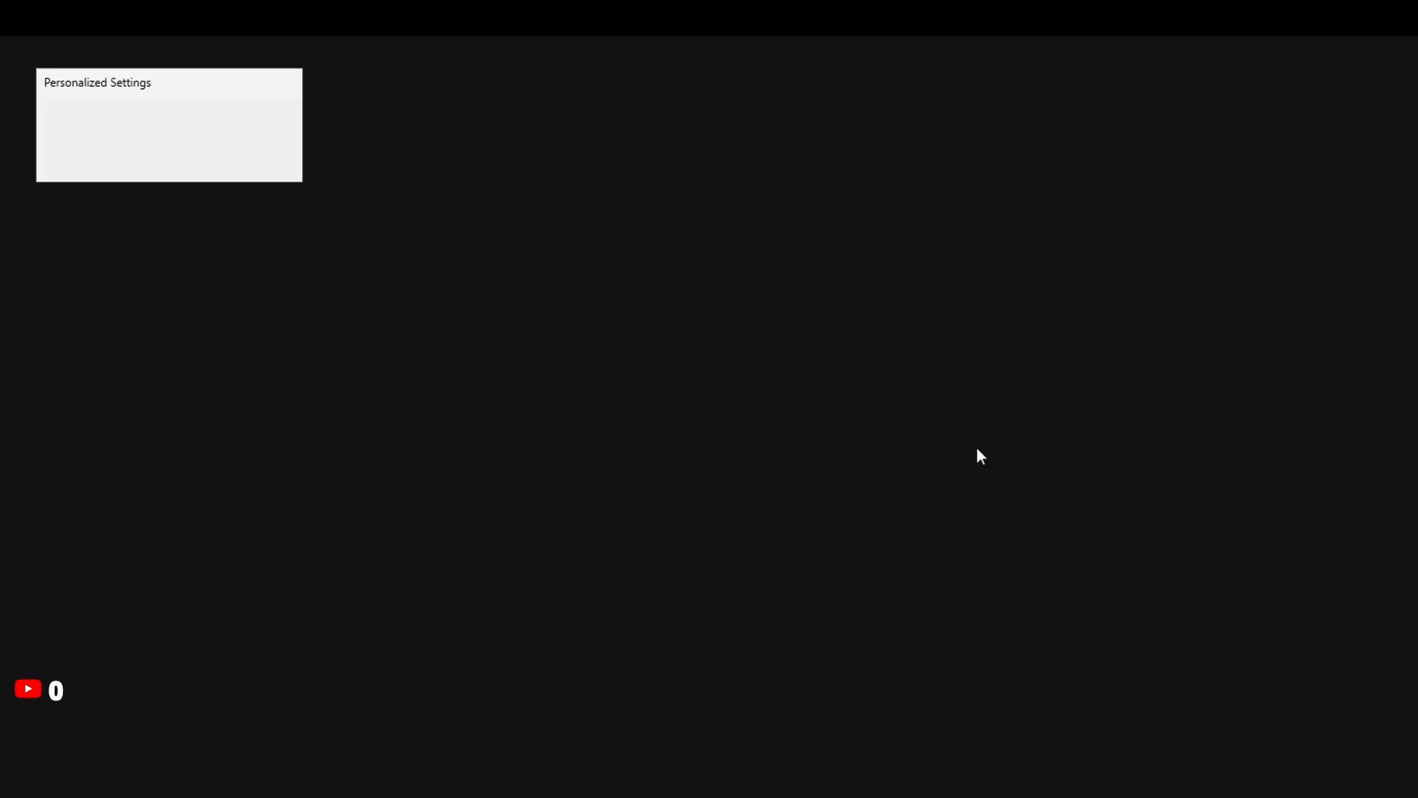
- Back in Safari, view the Mac instance's Session Manager connection option, then search for ssm and open Systems Manager in a new tab
key(super+Tab)
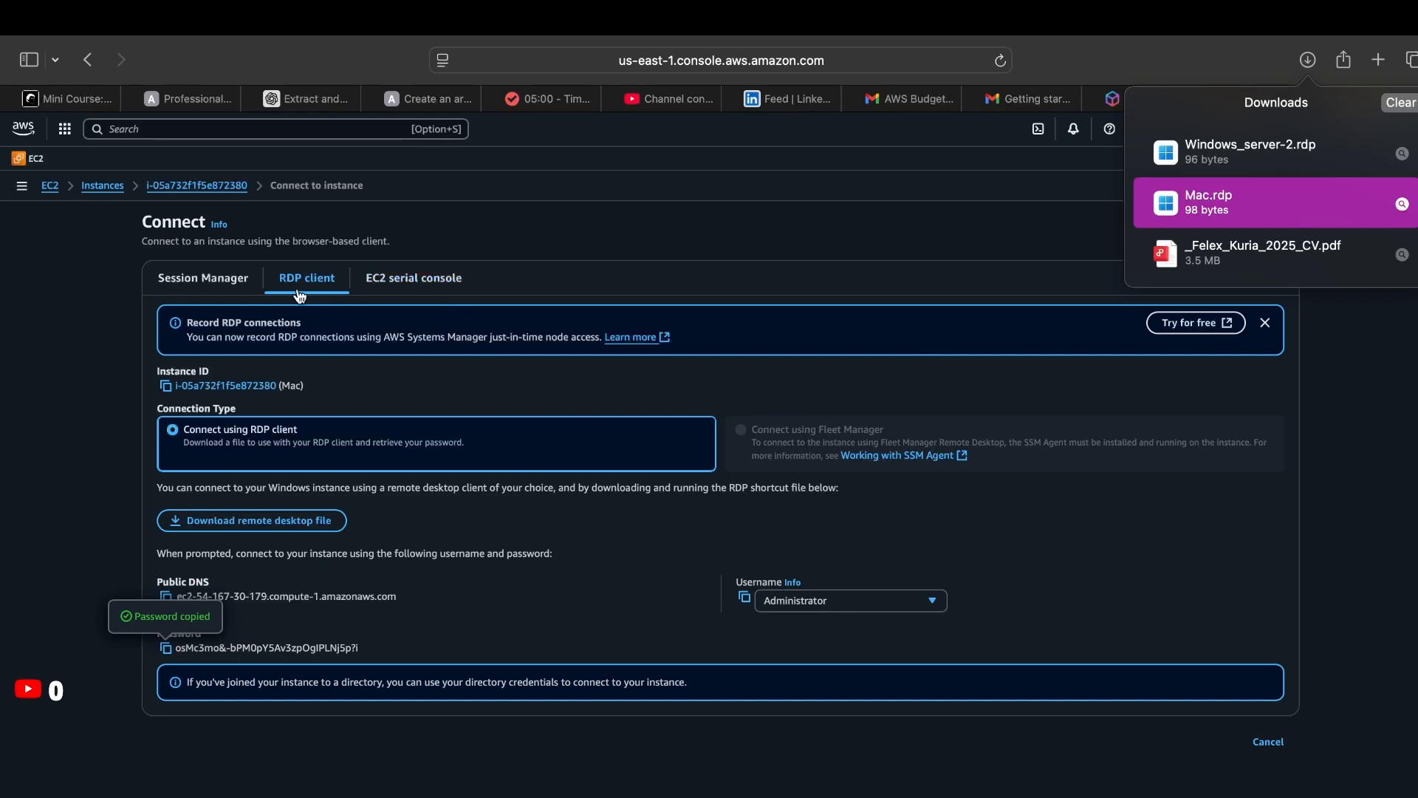
click(217, 281)
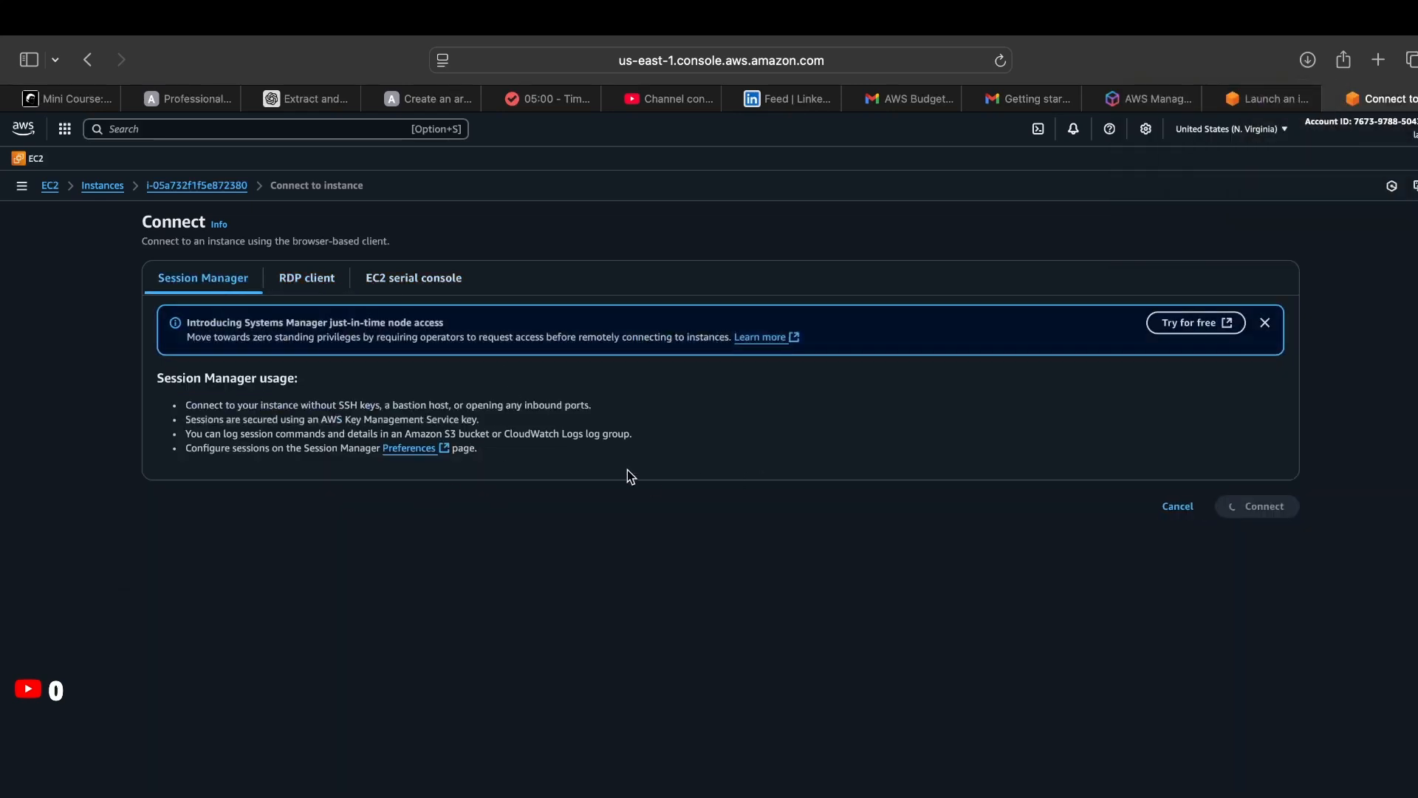
click(327, 132)
text(ssm)
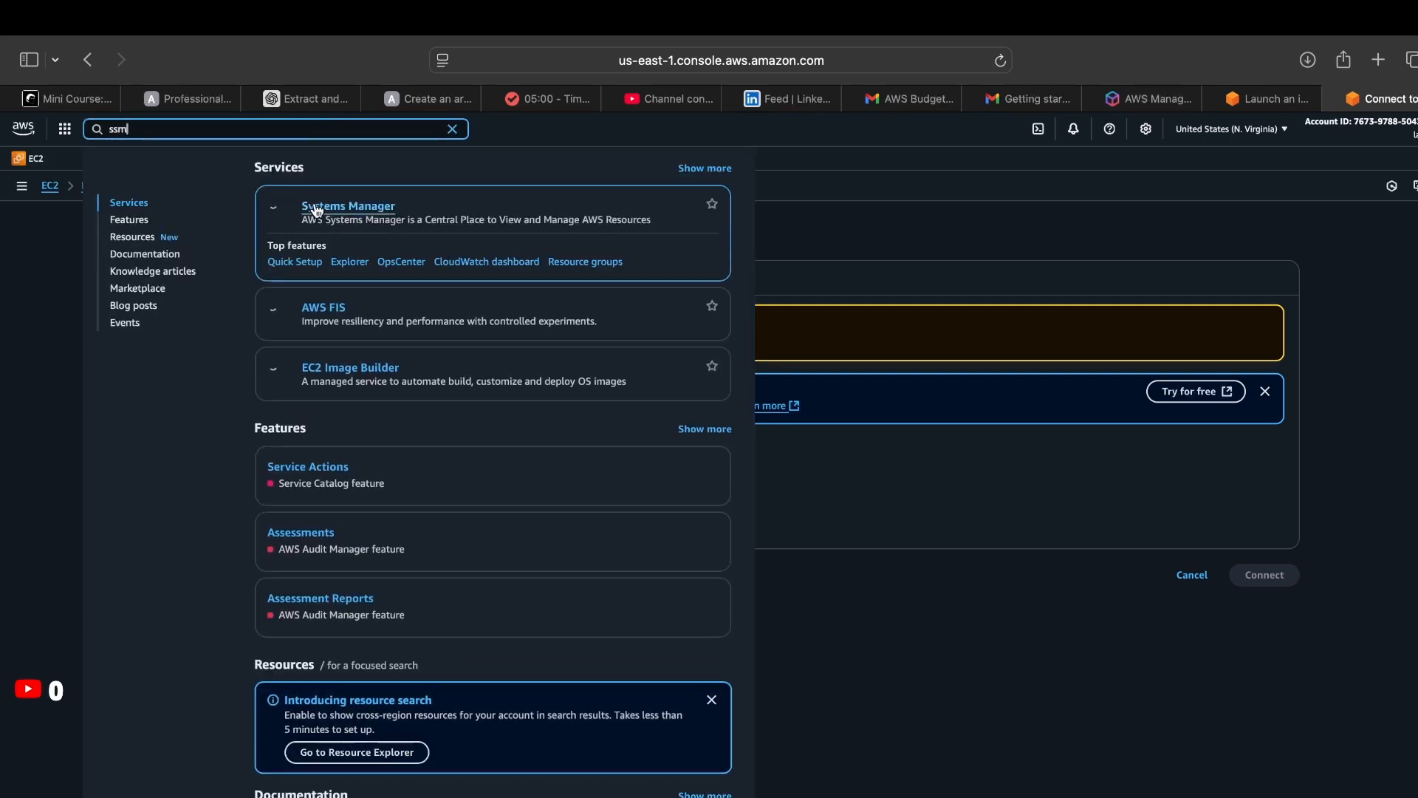
right_click(333, 212)
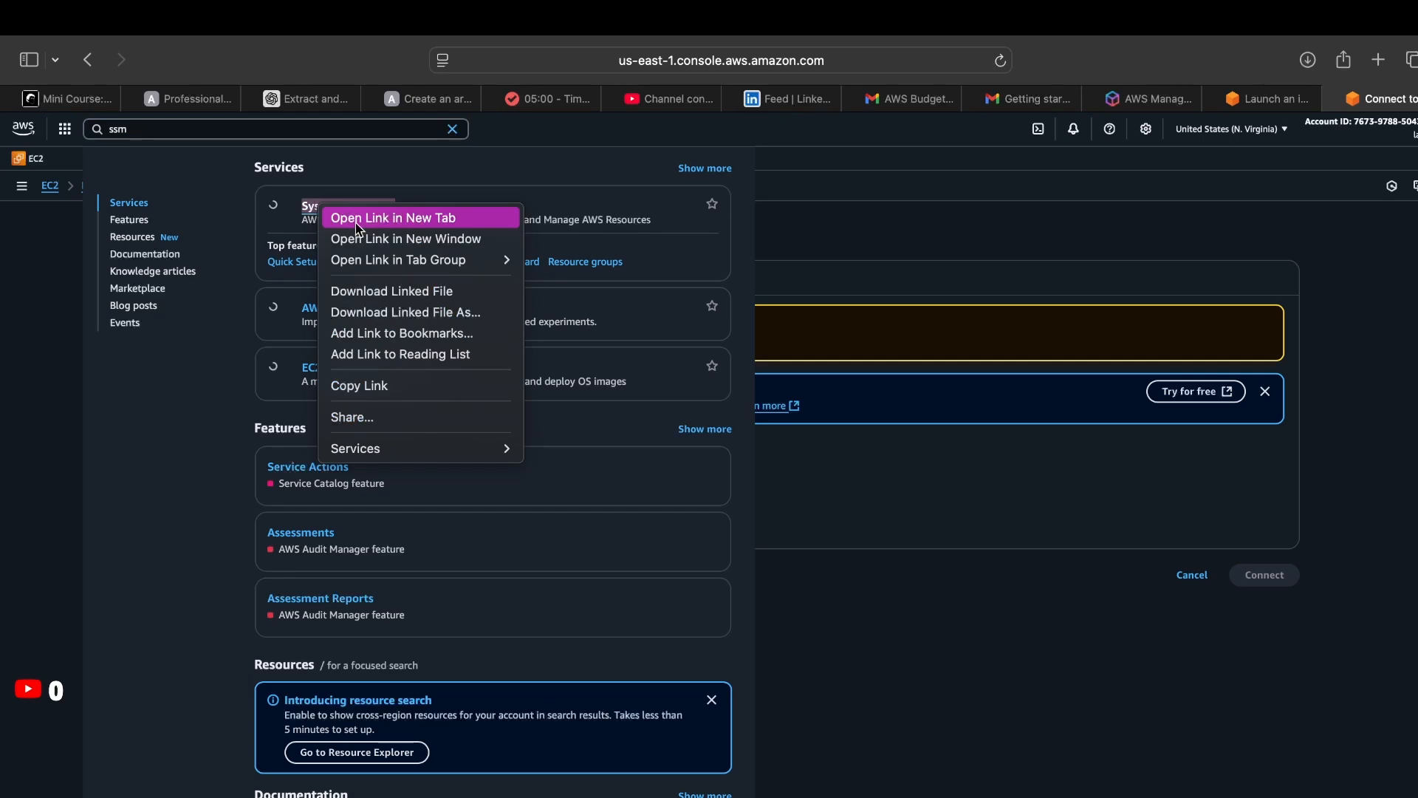
click(334, 218)
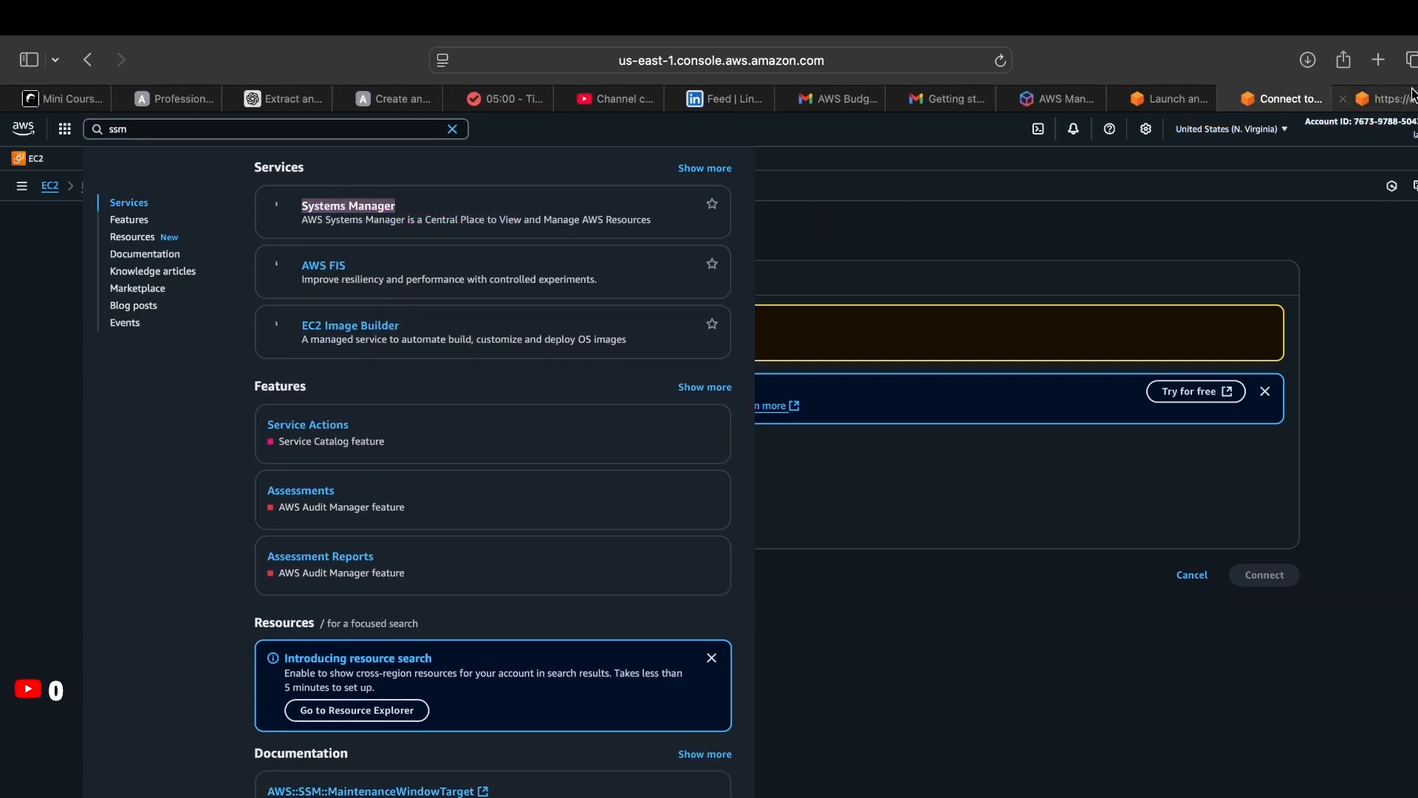
click(1378, 99)
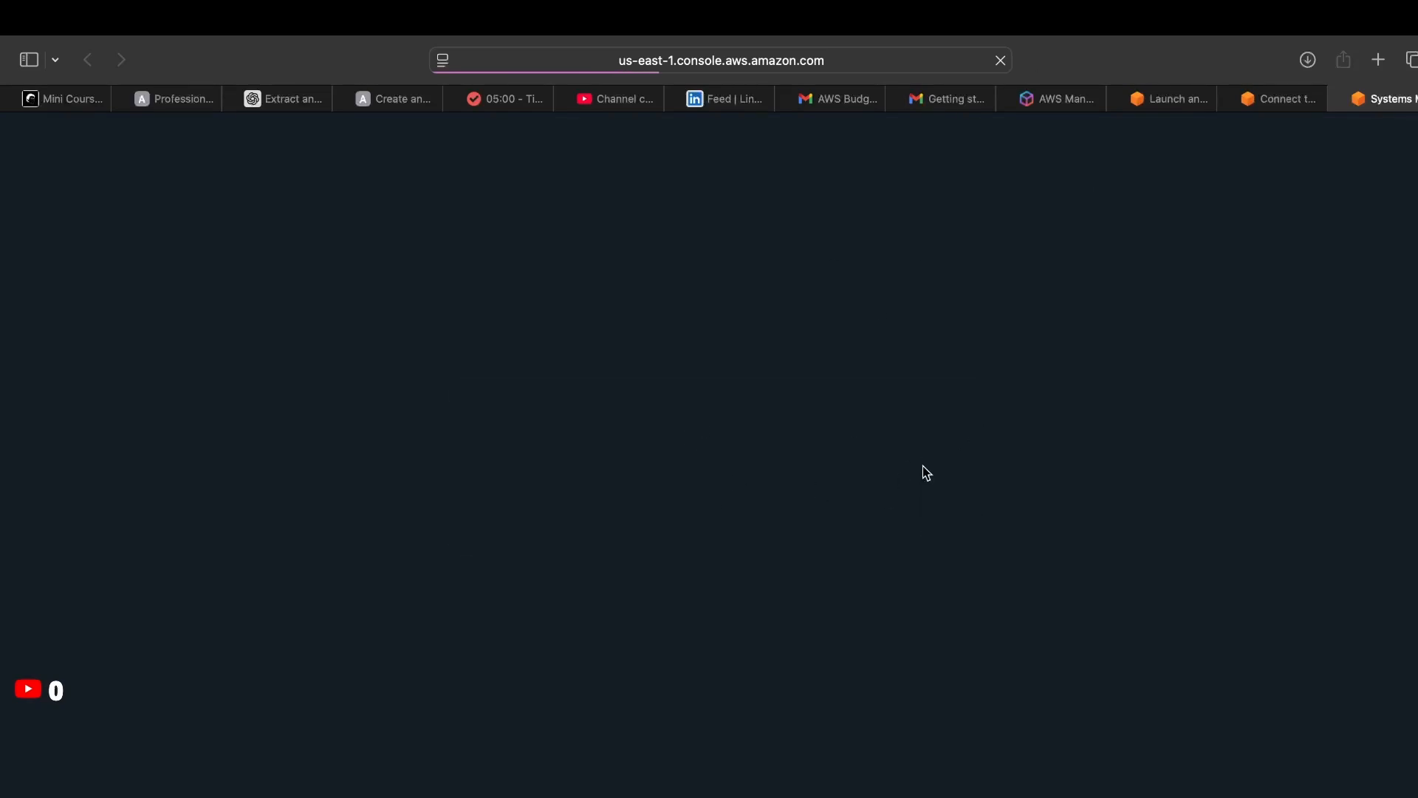
- Check the Mac instance's remote desktop in Windows App and return to Systems Manager in Safari
key(super+Tab)
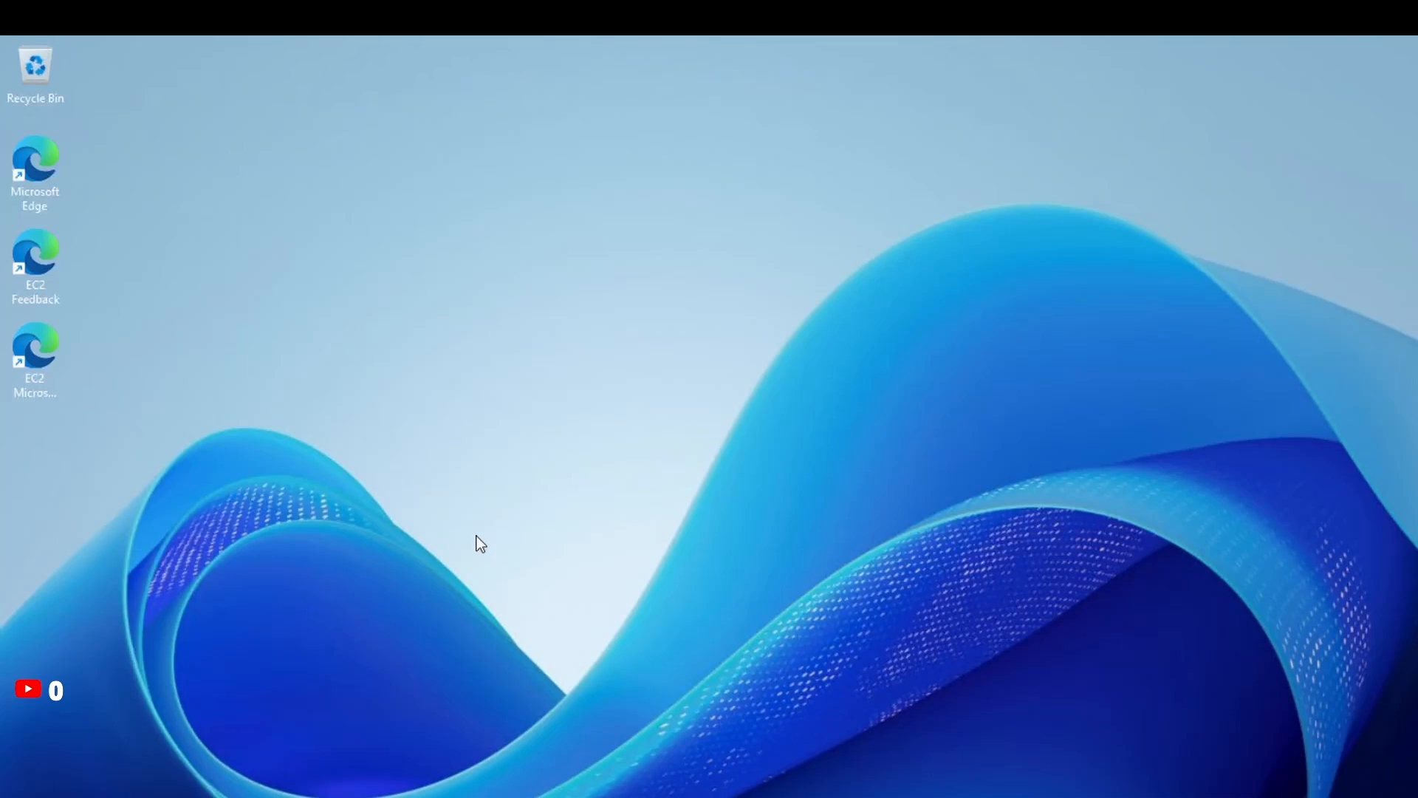
key(super+Tab)
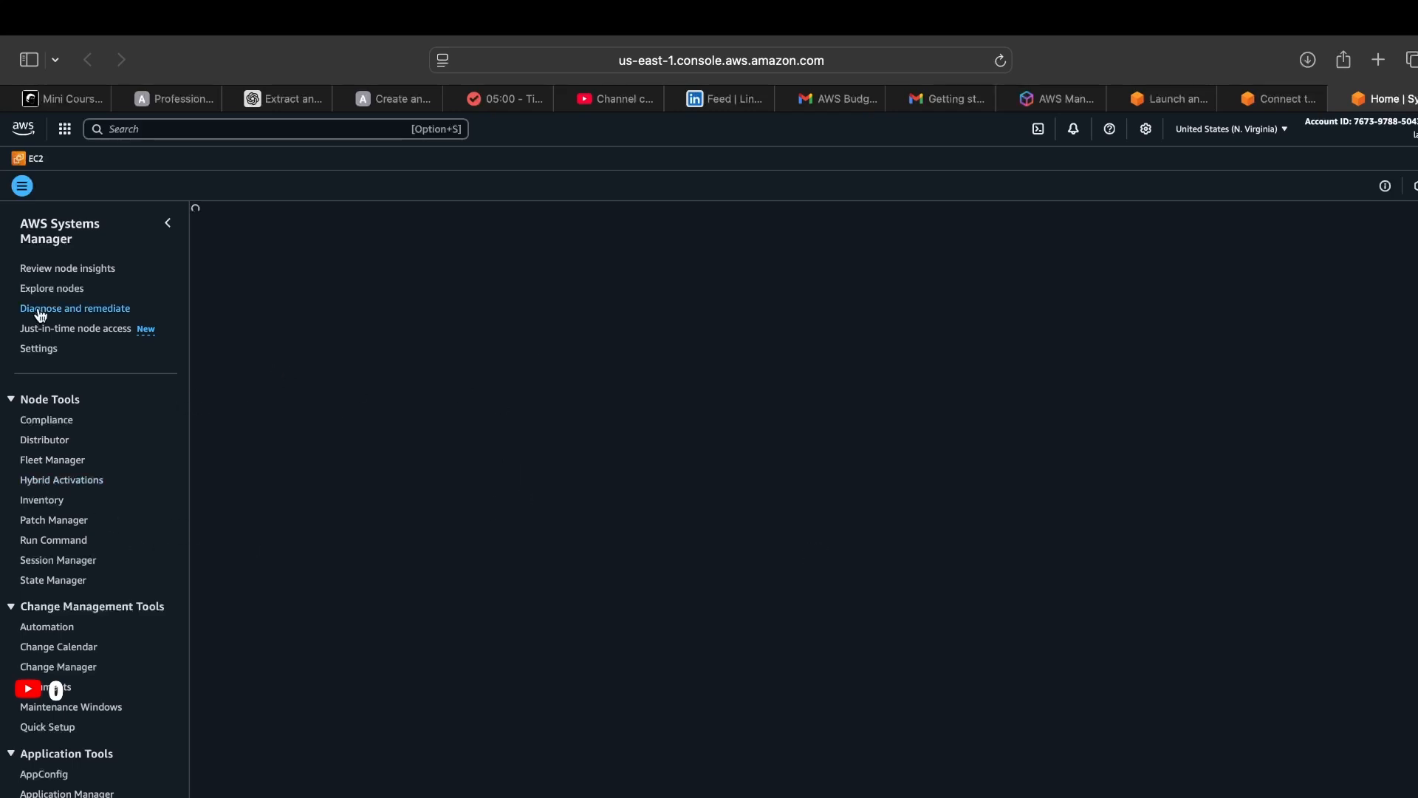
- Look over the Systems Manager tools in Safari, and check the Start menu and account options on the Mac instance's remote desktop in Windows App
click(111, 708)
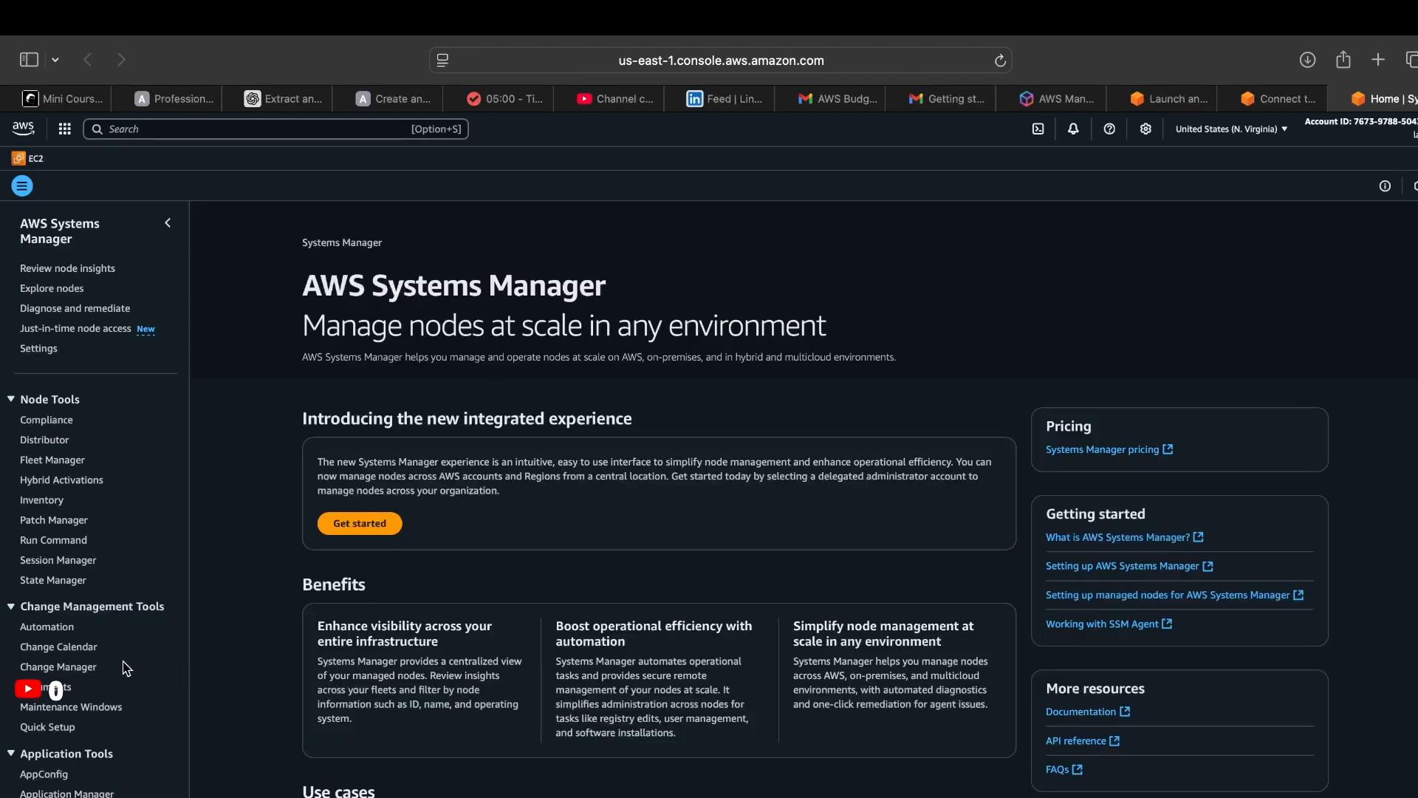
scroll(126, 665, down, 2)
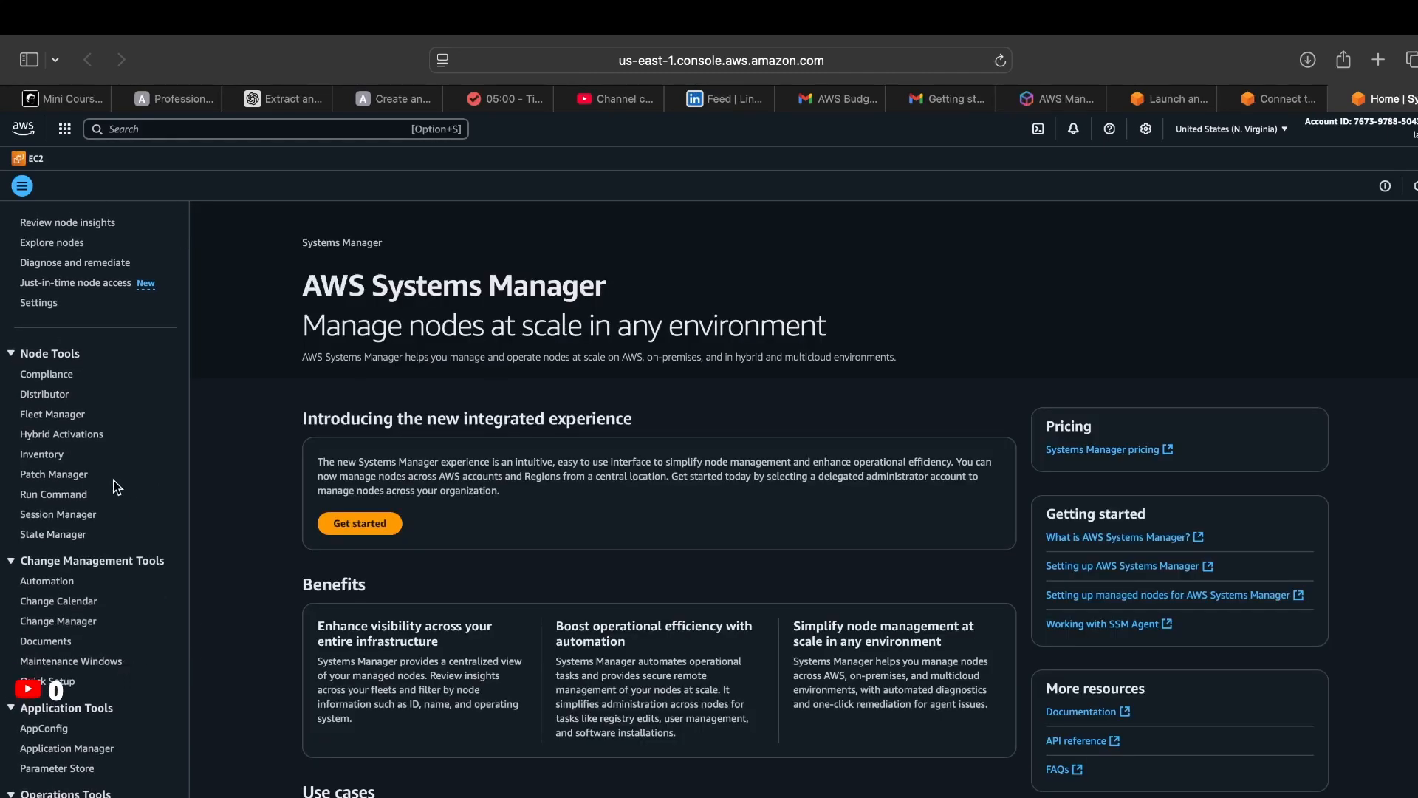
key(super+Tab)
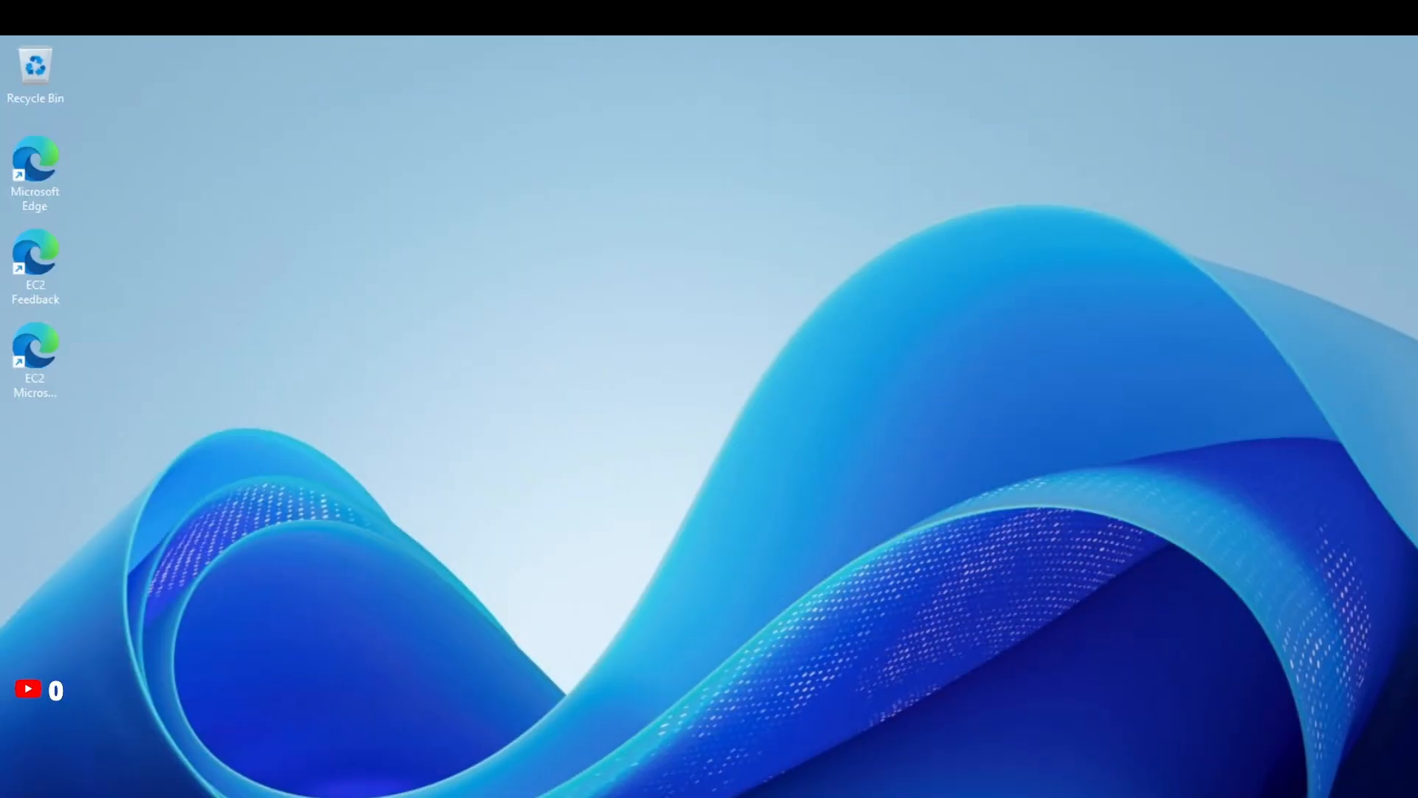
key(super)
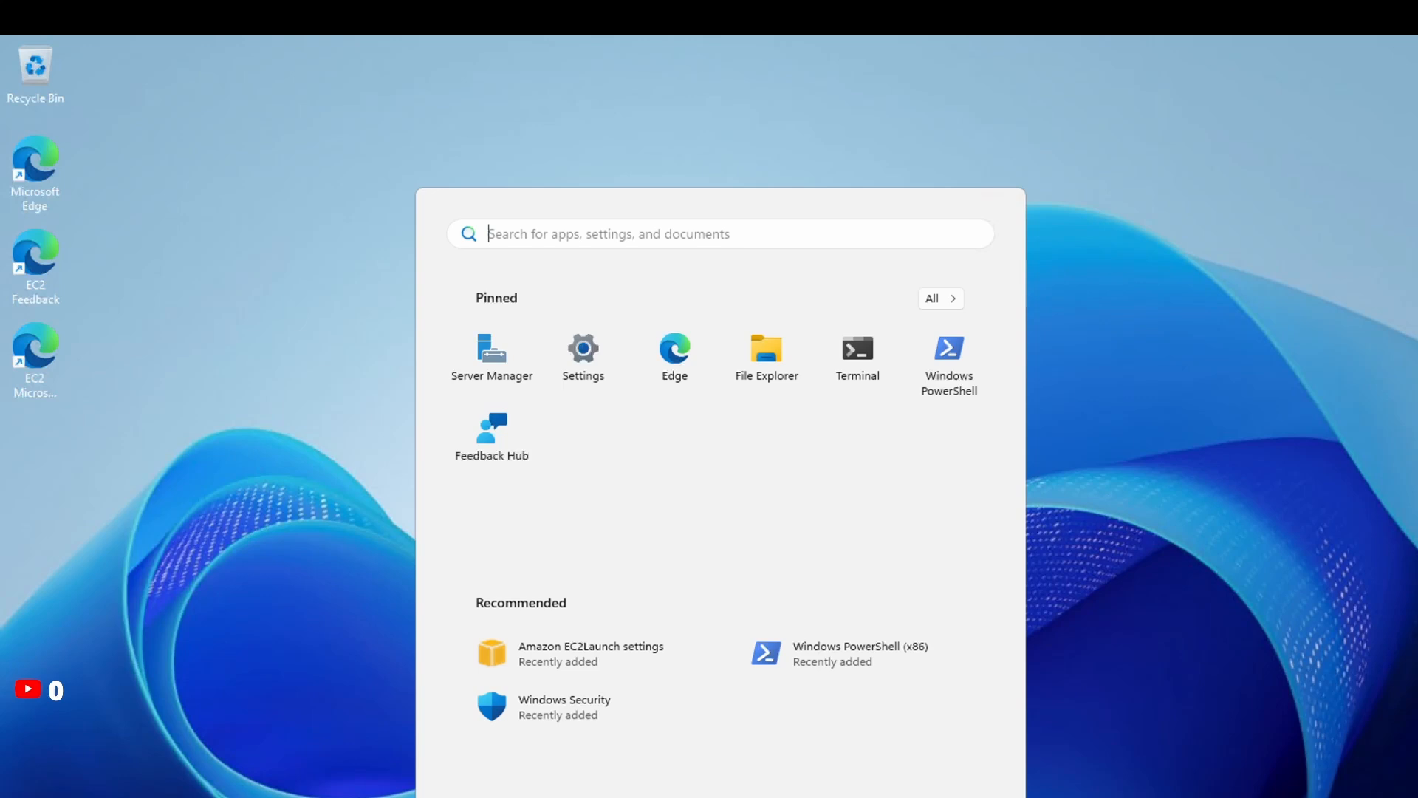
click(534, 797)
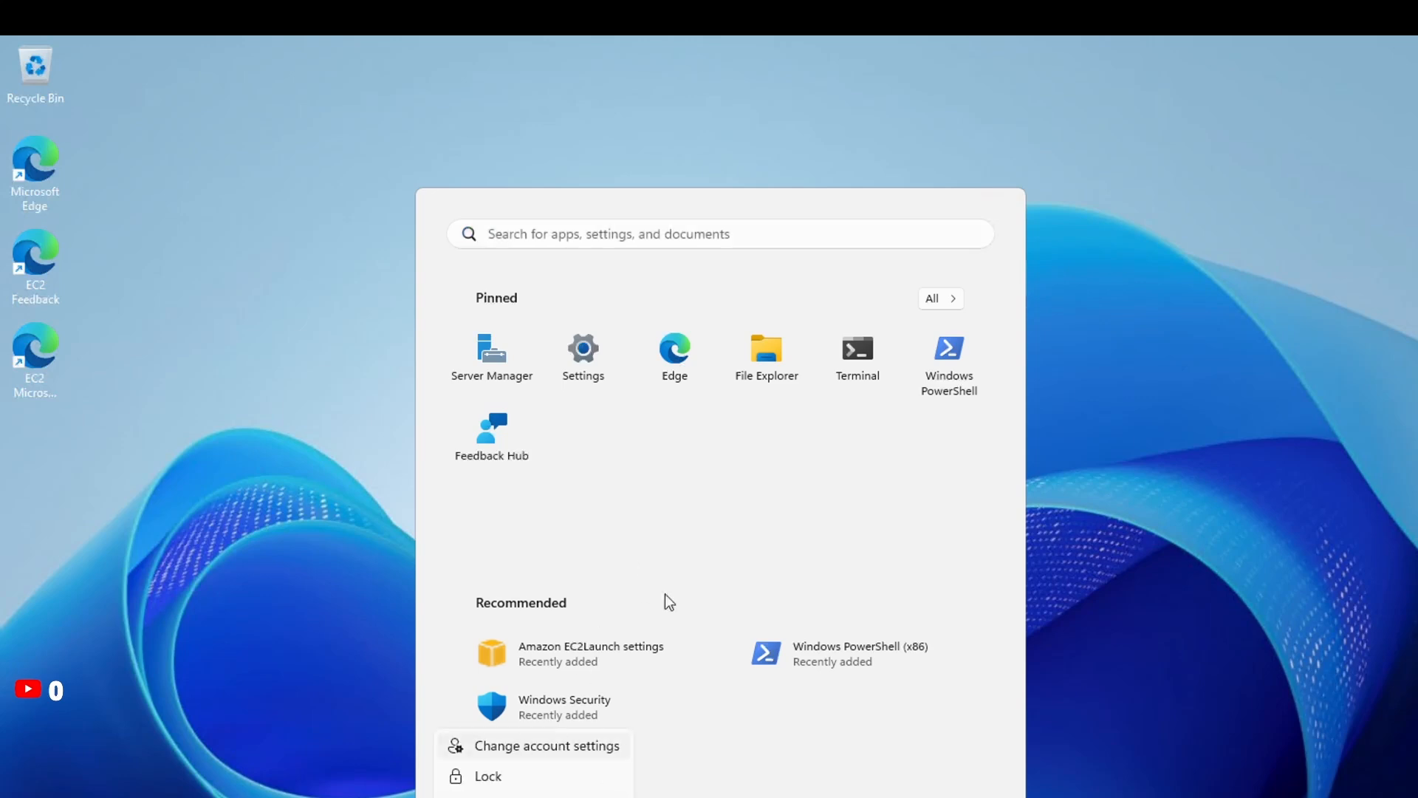
click(778, 436)
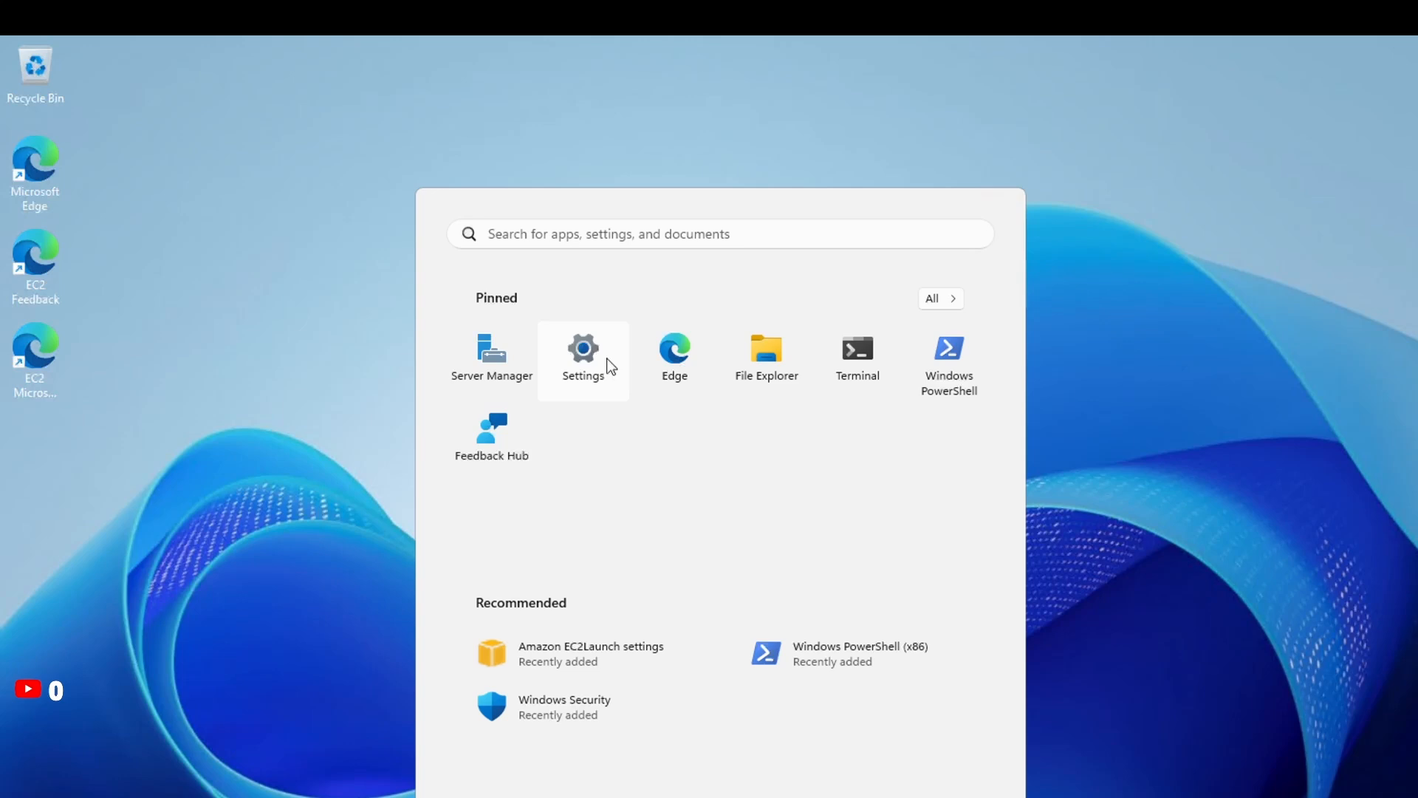
- Glance back at Systems Manager in Safari, return to Windows App and close the Mac instance's remote desktop session
mouse_move(6, 11)
key(super+Tab)
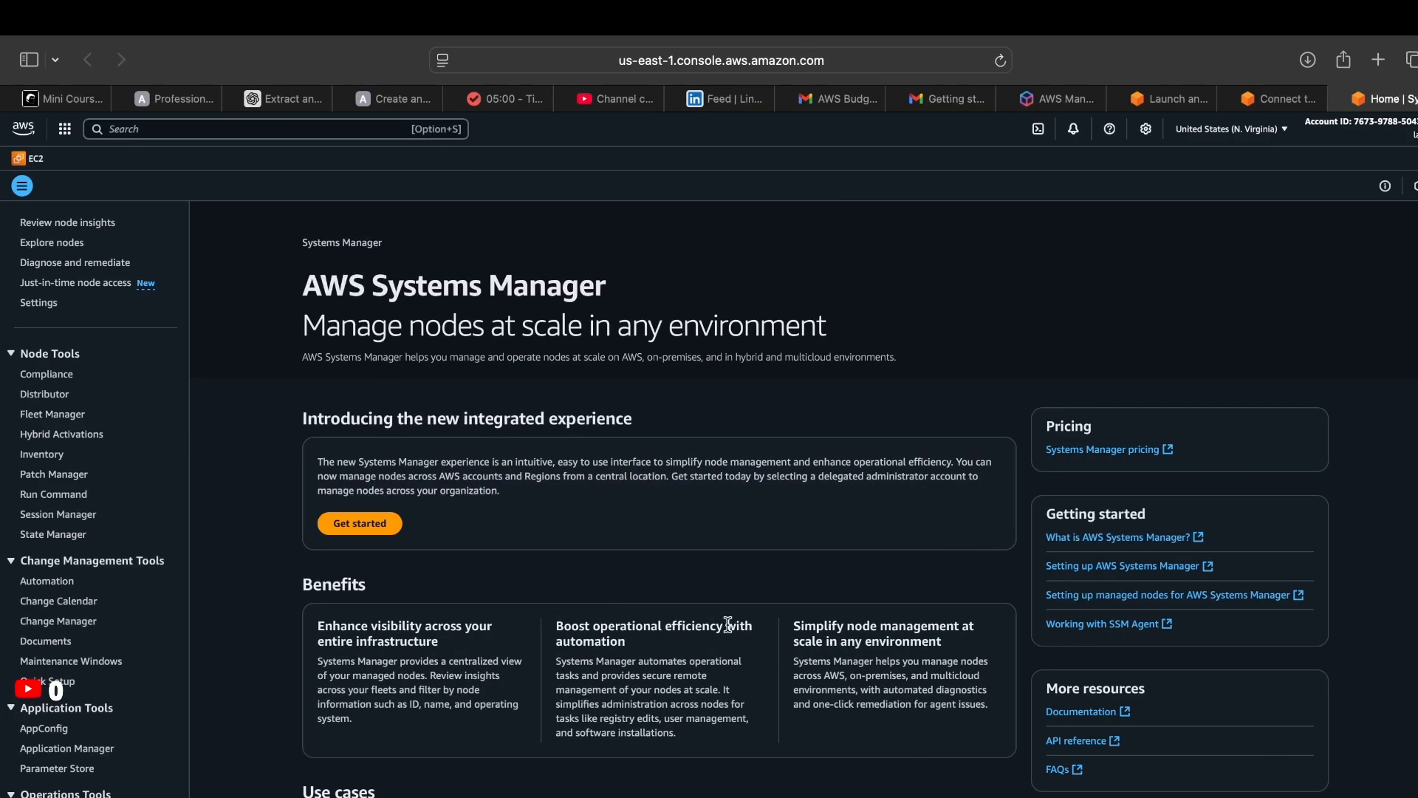
key(super+Tab)
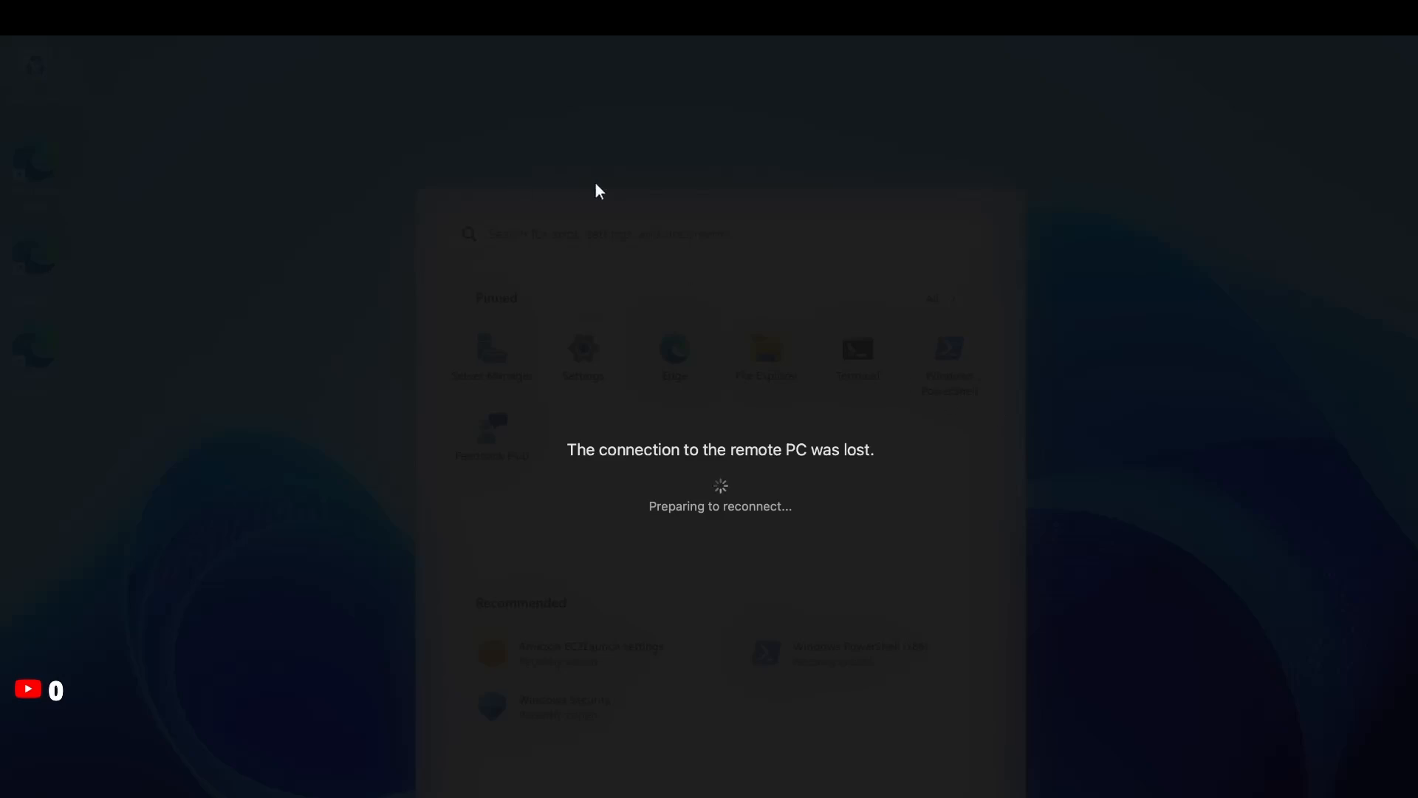
mouse_move(408, 22)
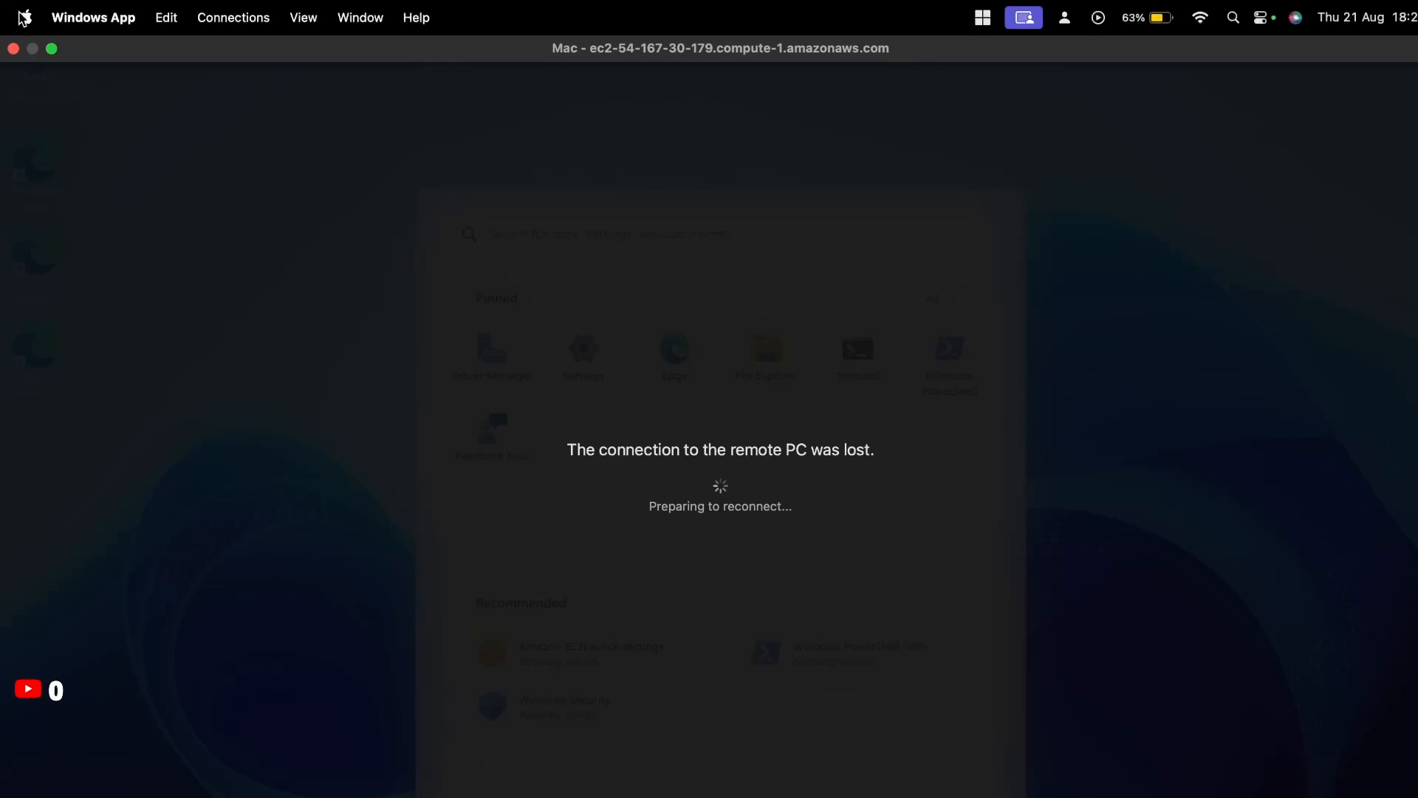
click(13, 49)
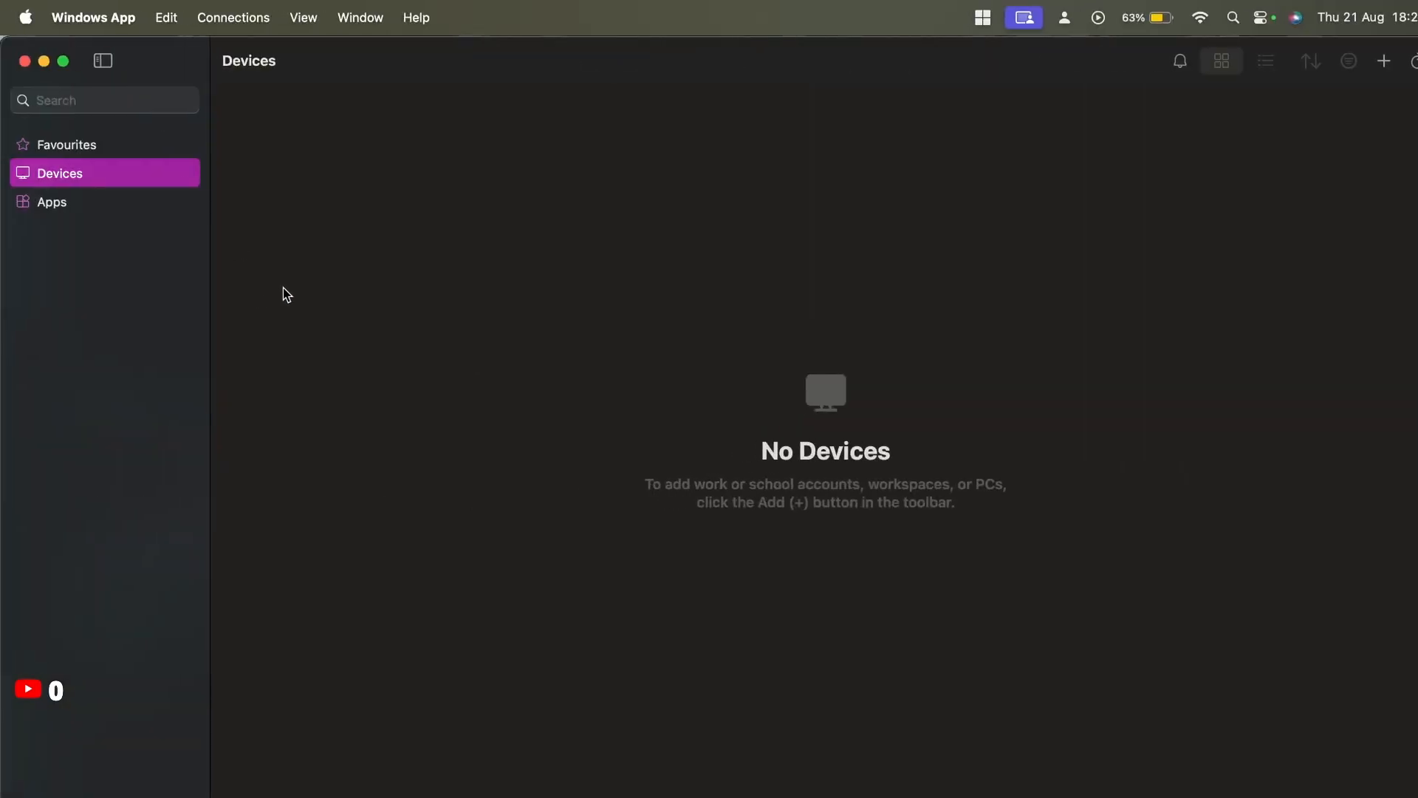
- Return to Safari and use the downloads list to reach the other Windows instance's remote desktop
key(super+Tab)
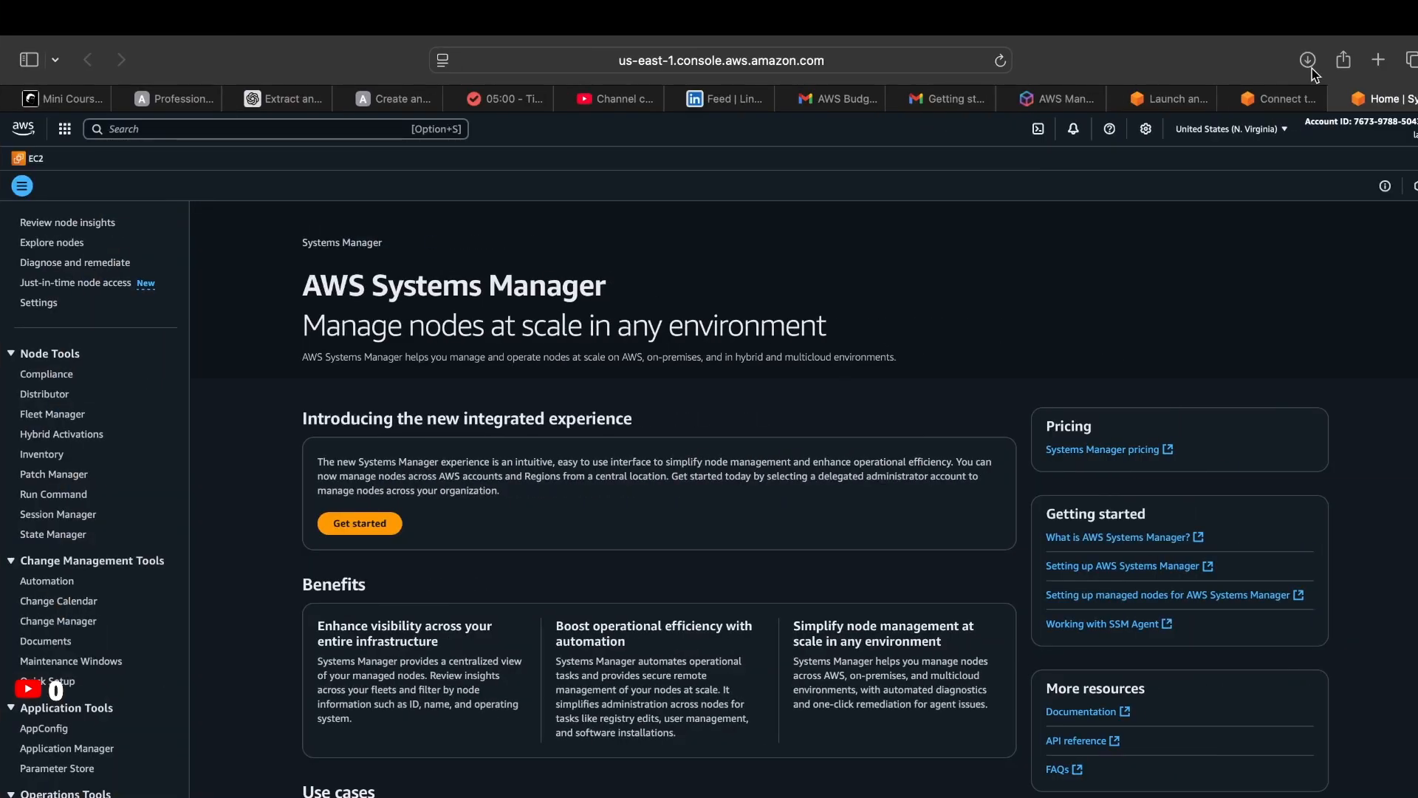
click(1309, 62)
click(1269, 152)
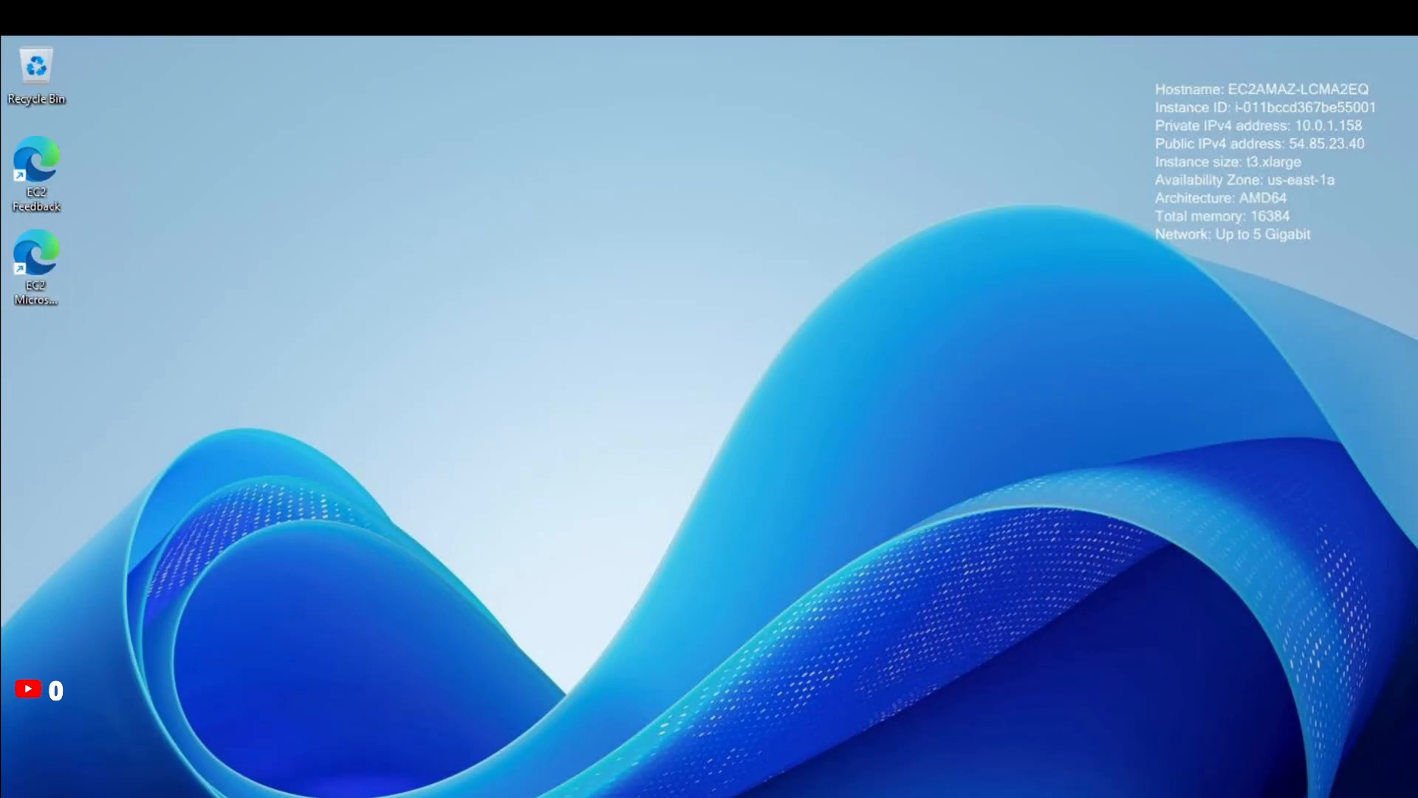
- View the instance's device and Windows specifications on the About page of Windows Settings and close Settings
key(super)
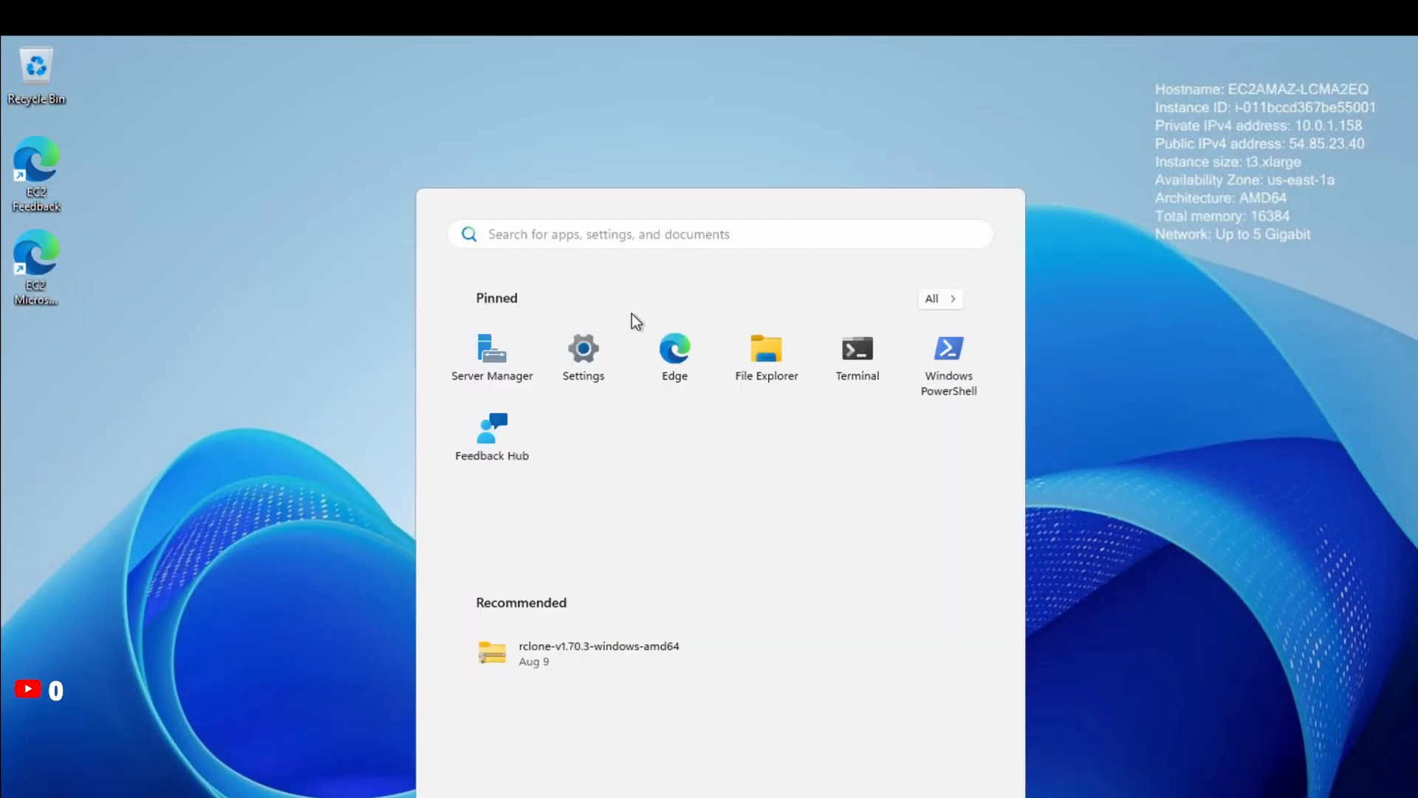
click(595, 356)
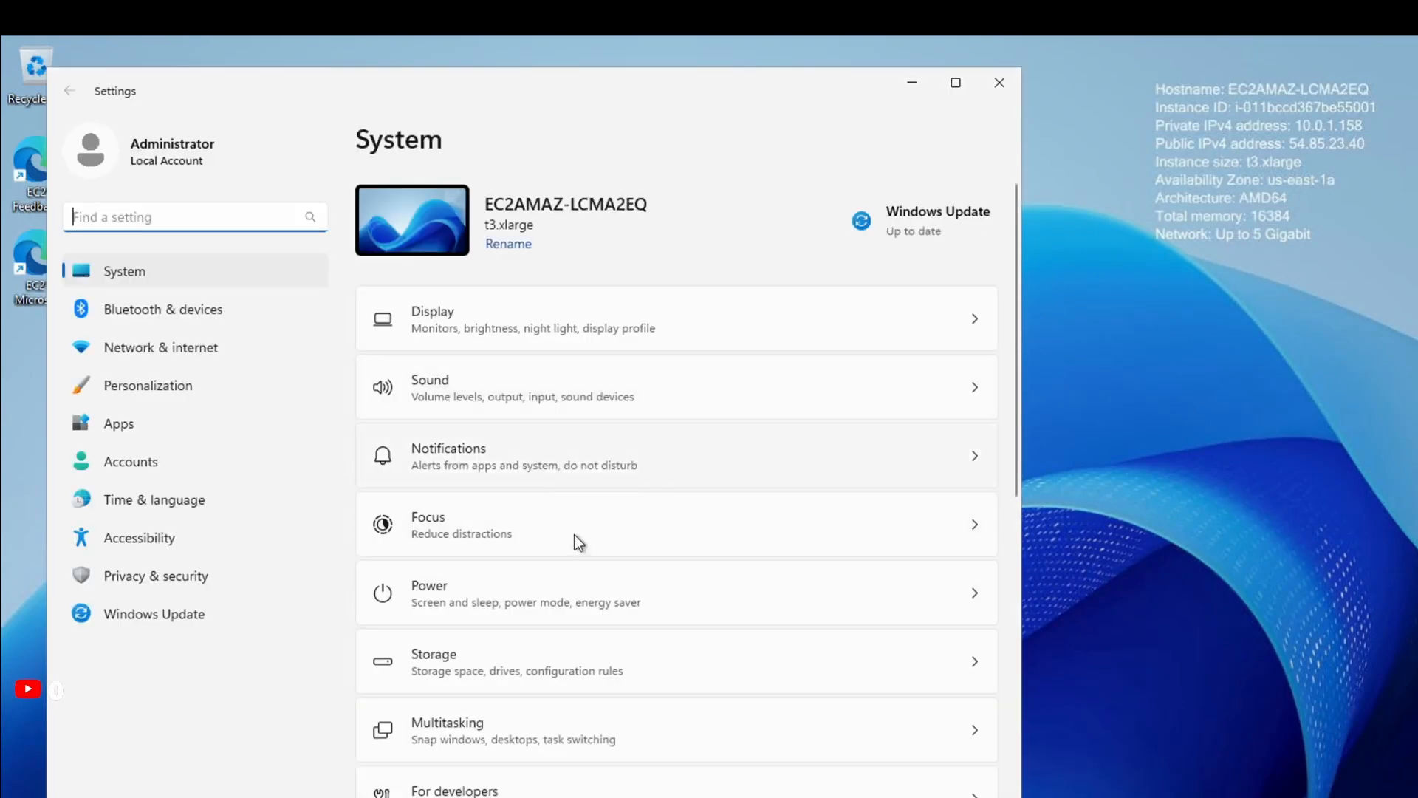
scroll(574, 535, down, 10)
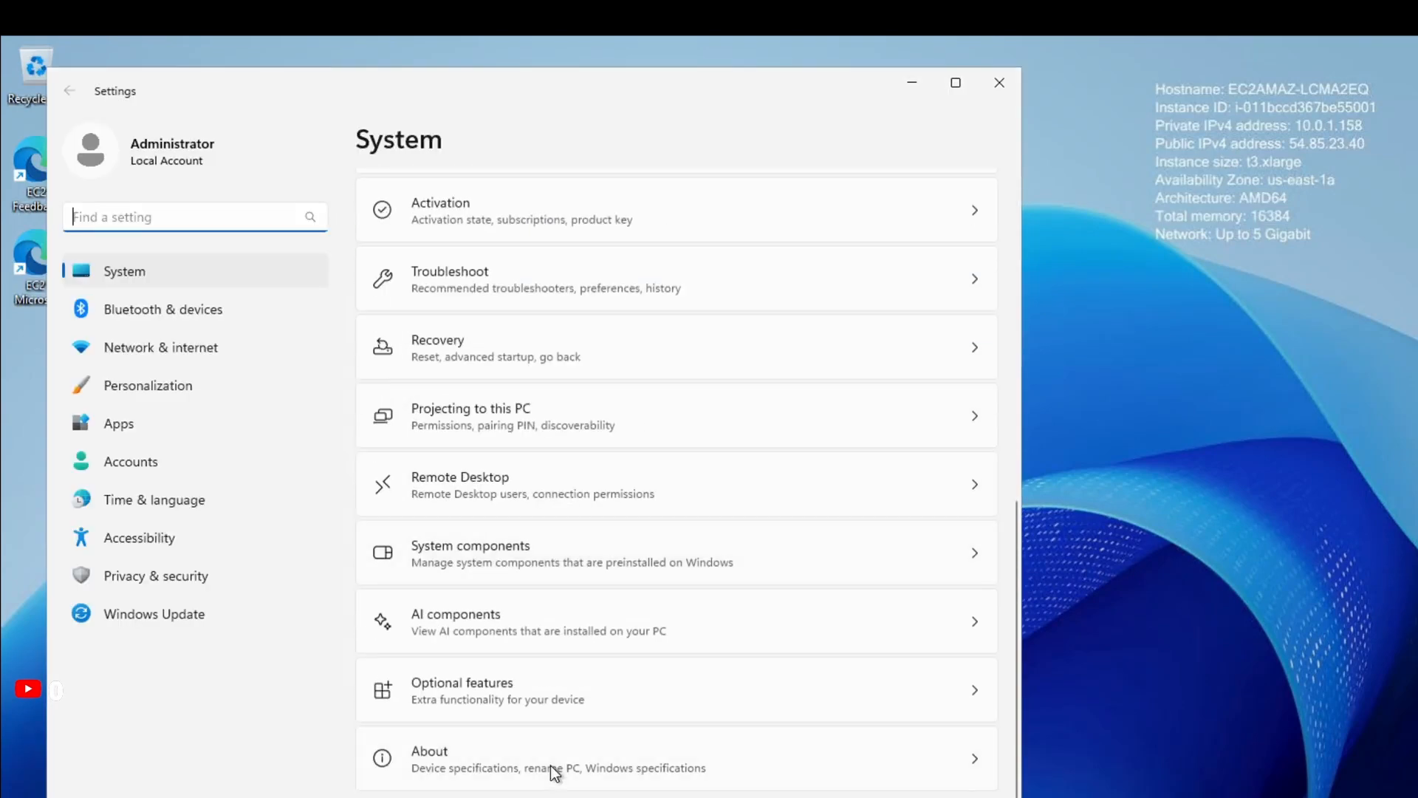
click(654, 755)
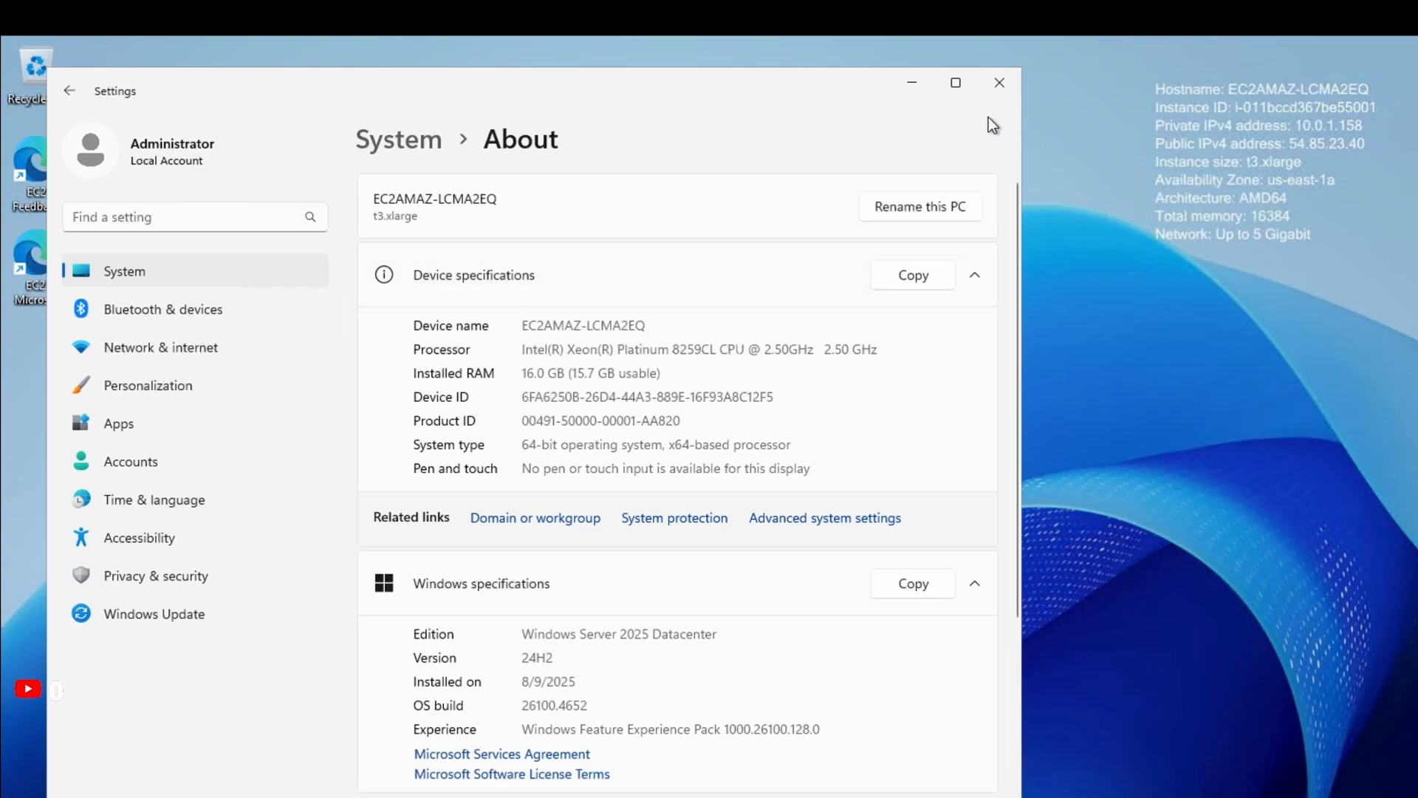
click(999, 84)
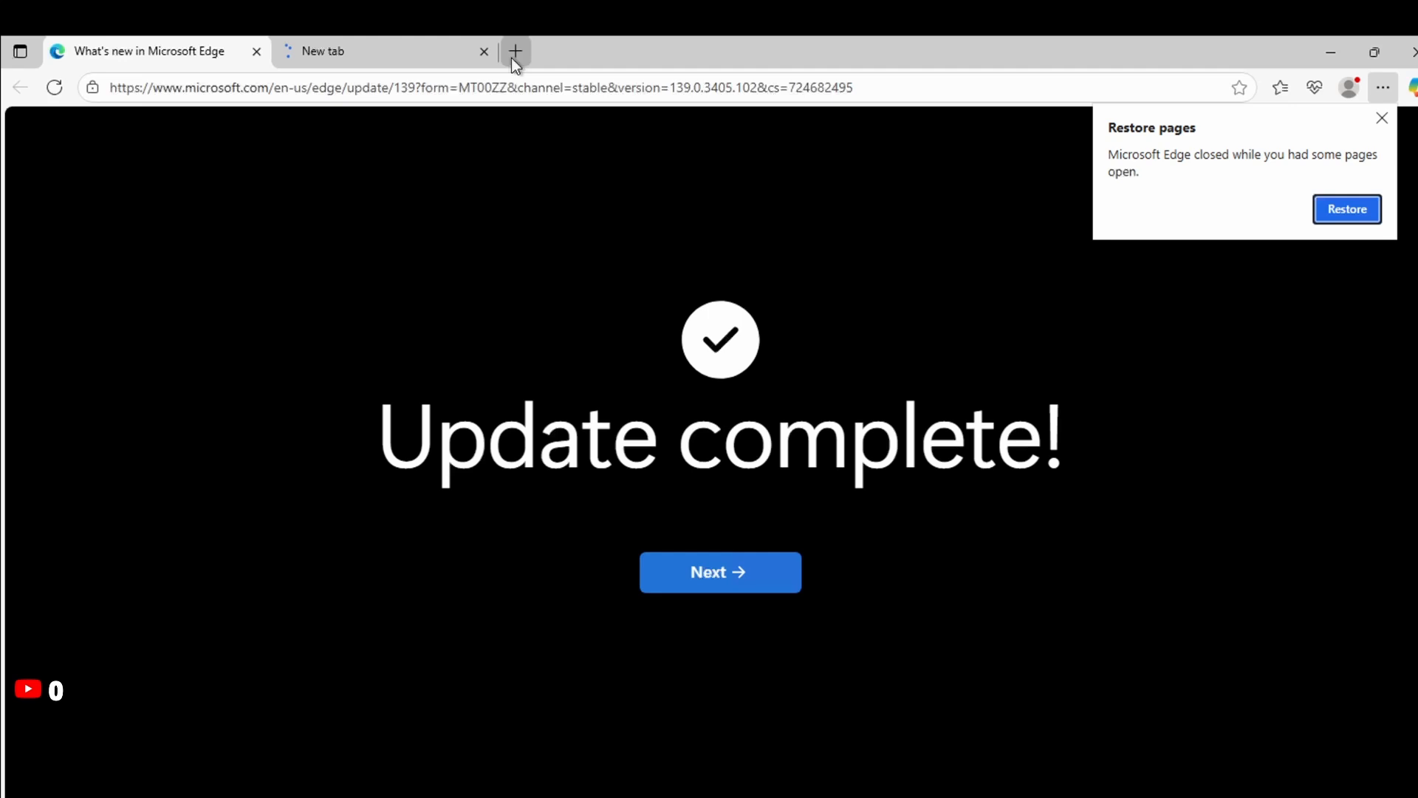
- Run an internet speed test at fast.com in a new Edge tab on the remote desktop
click(514, 62)
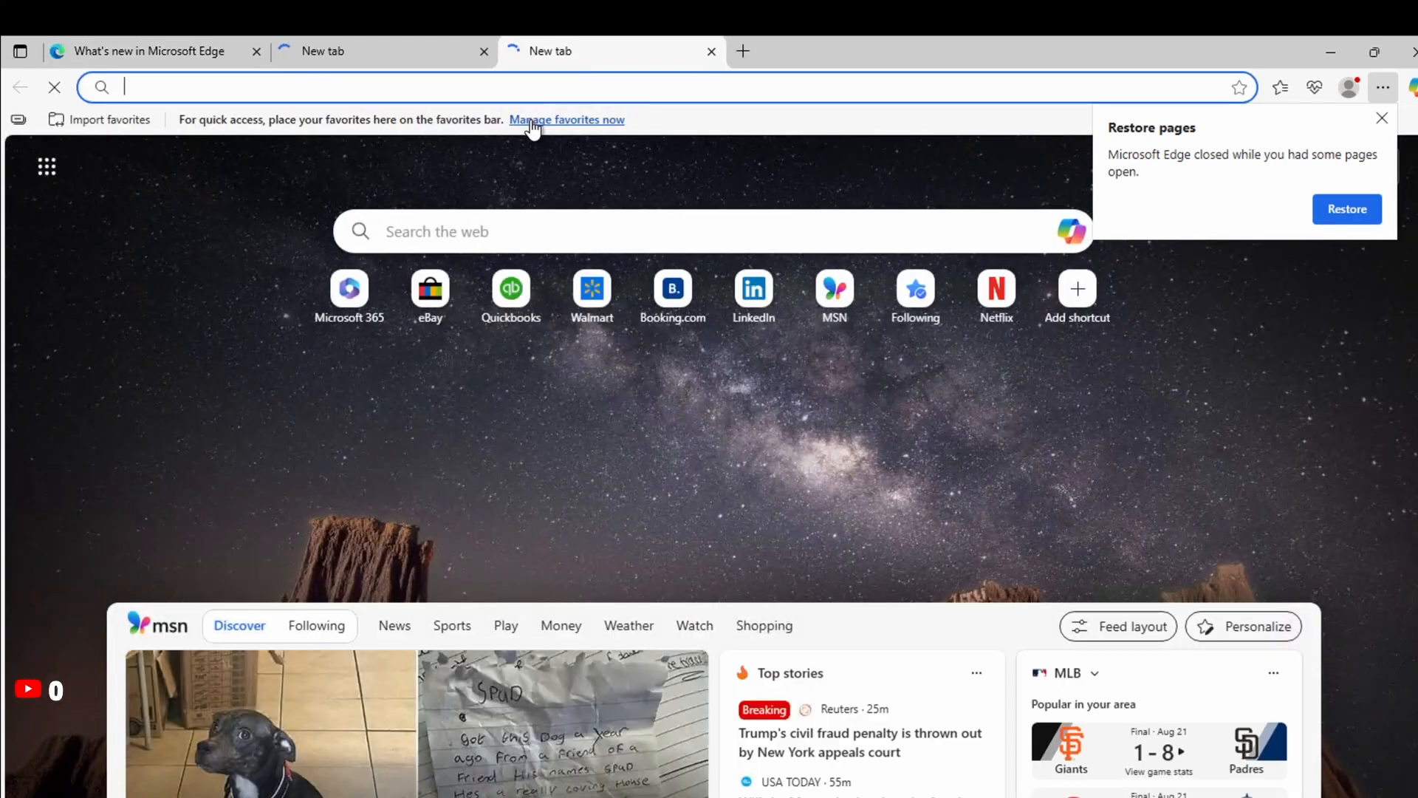
text(fast.com)
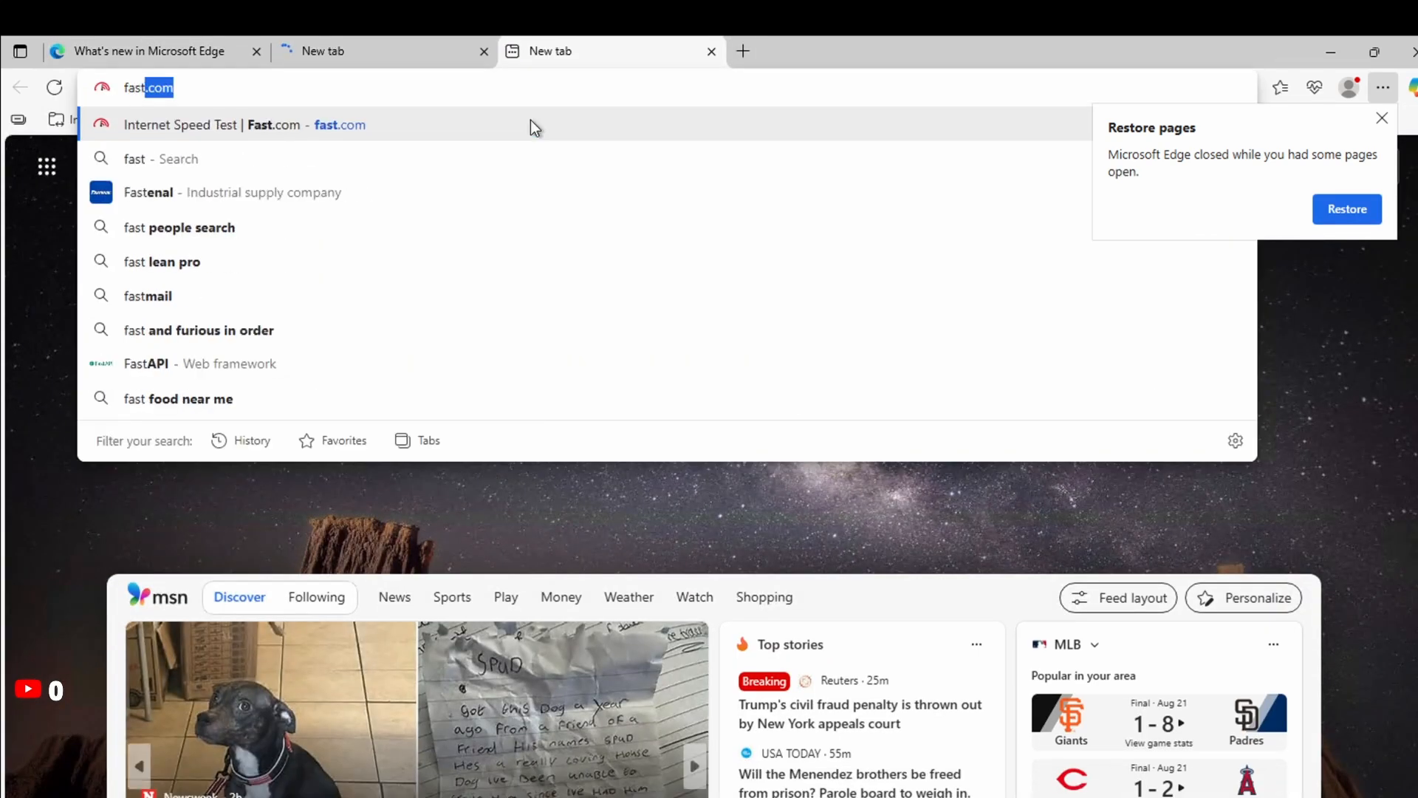
click(530, 124)
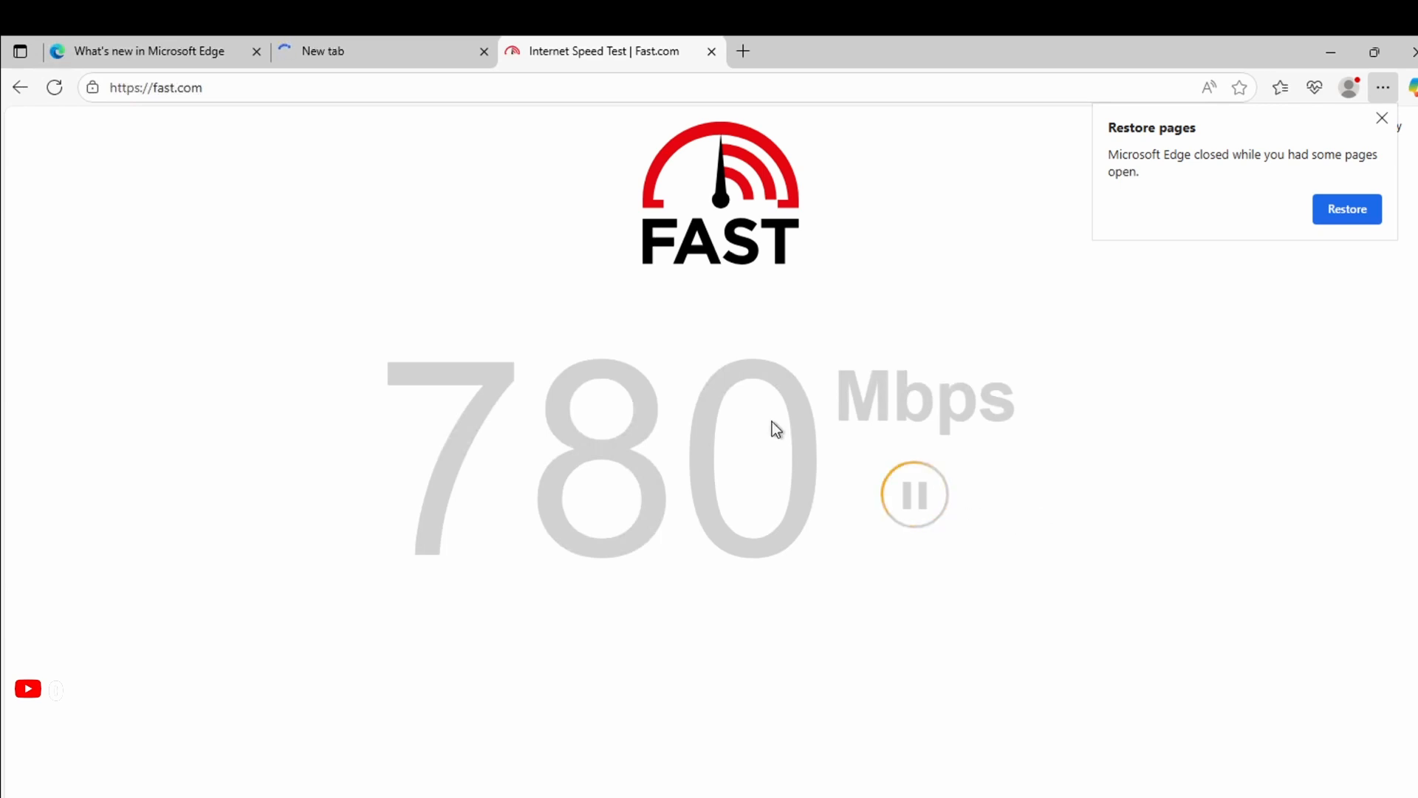
- Search the web for youtube in a new tab and open the YouTube site from the results
click(746, 52)
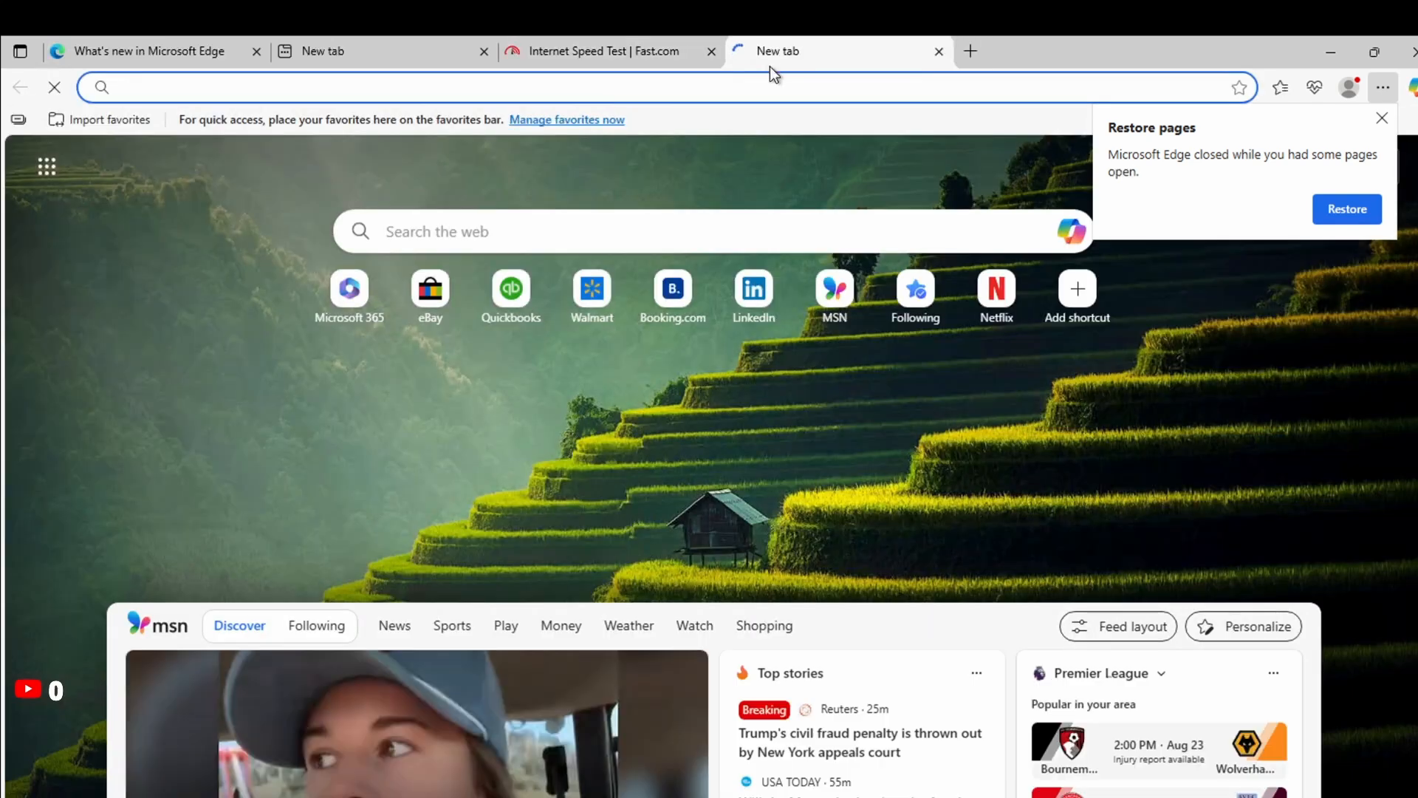
text(you)
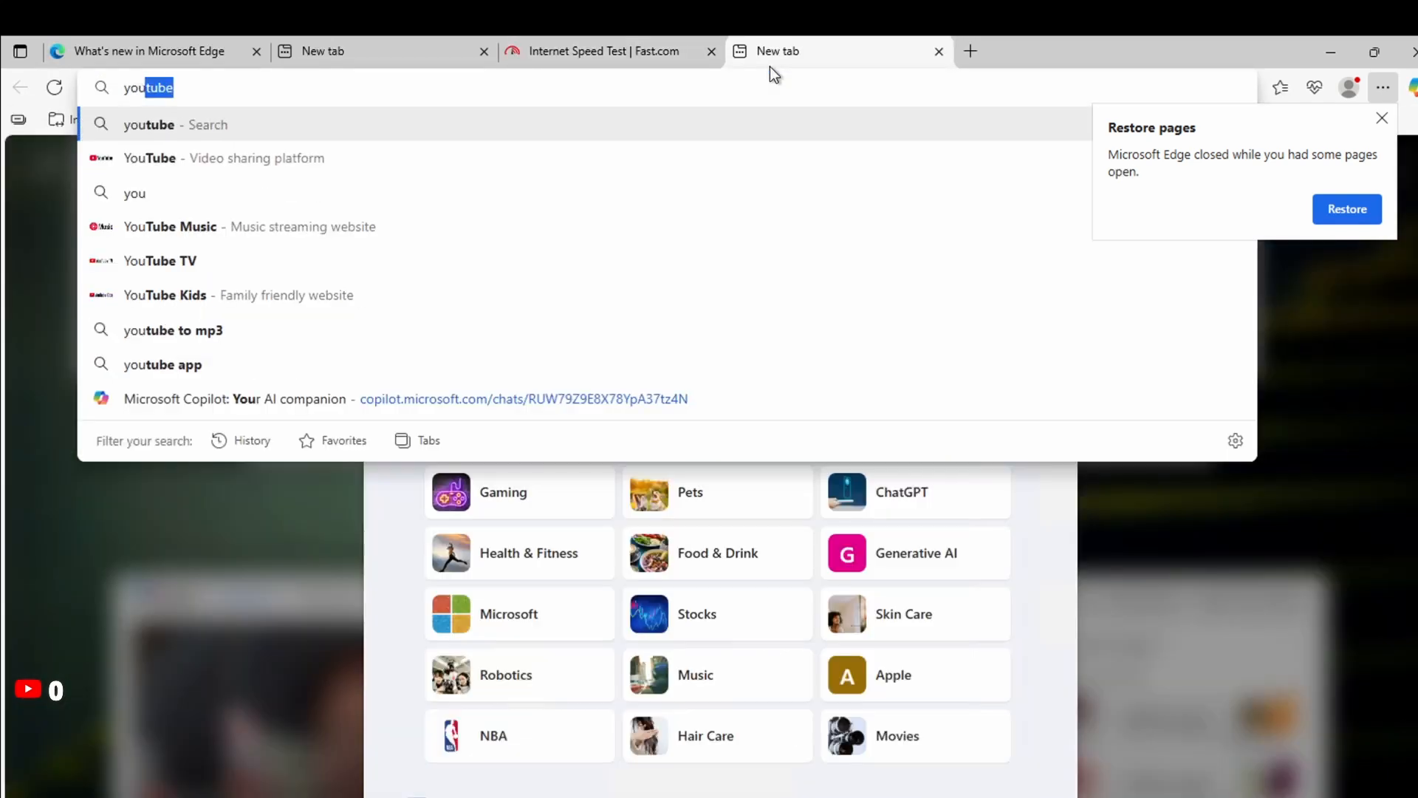
key(Return)
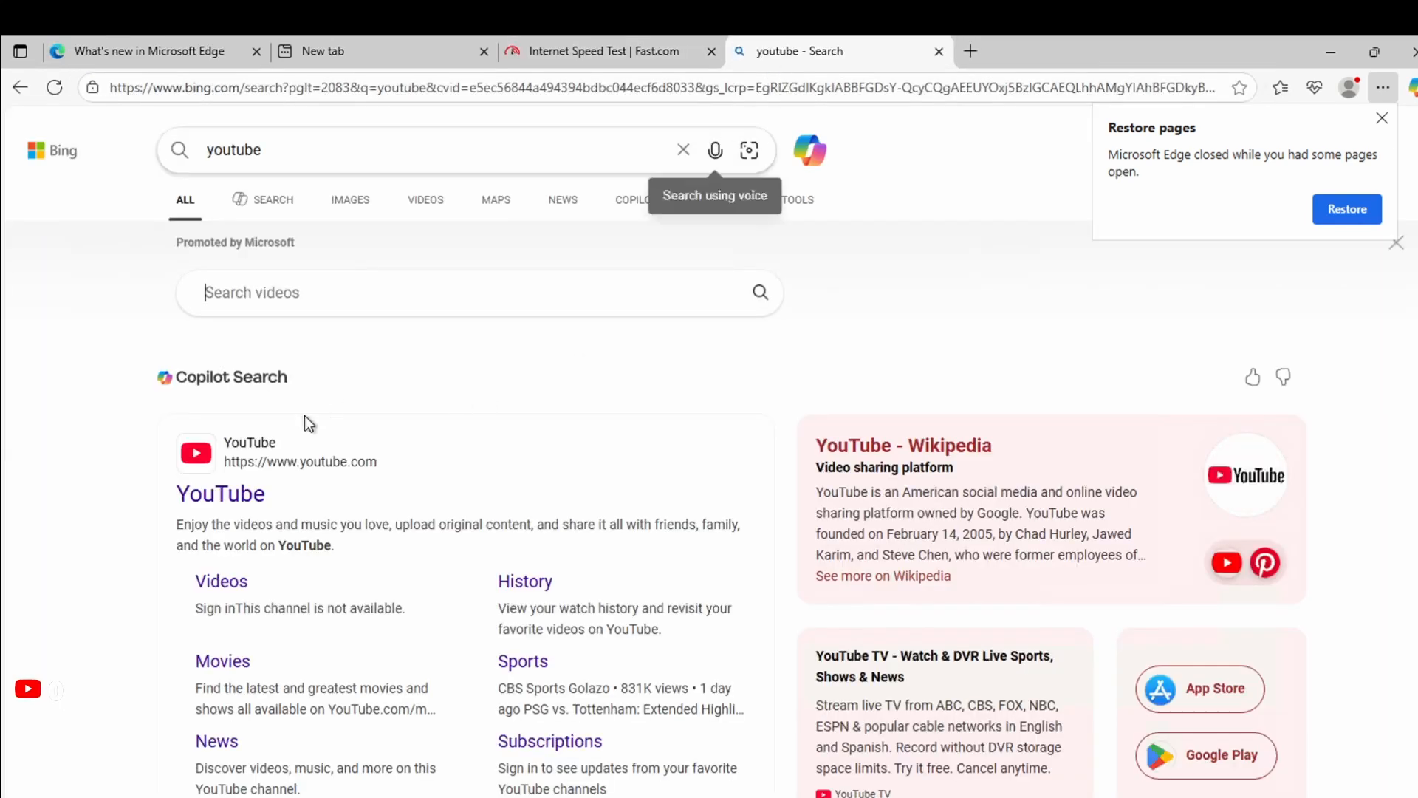
click(233, 458)
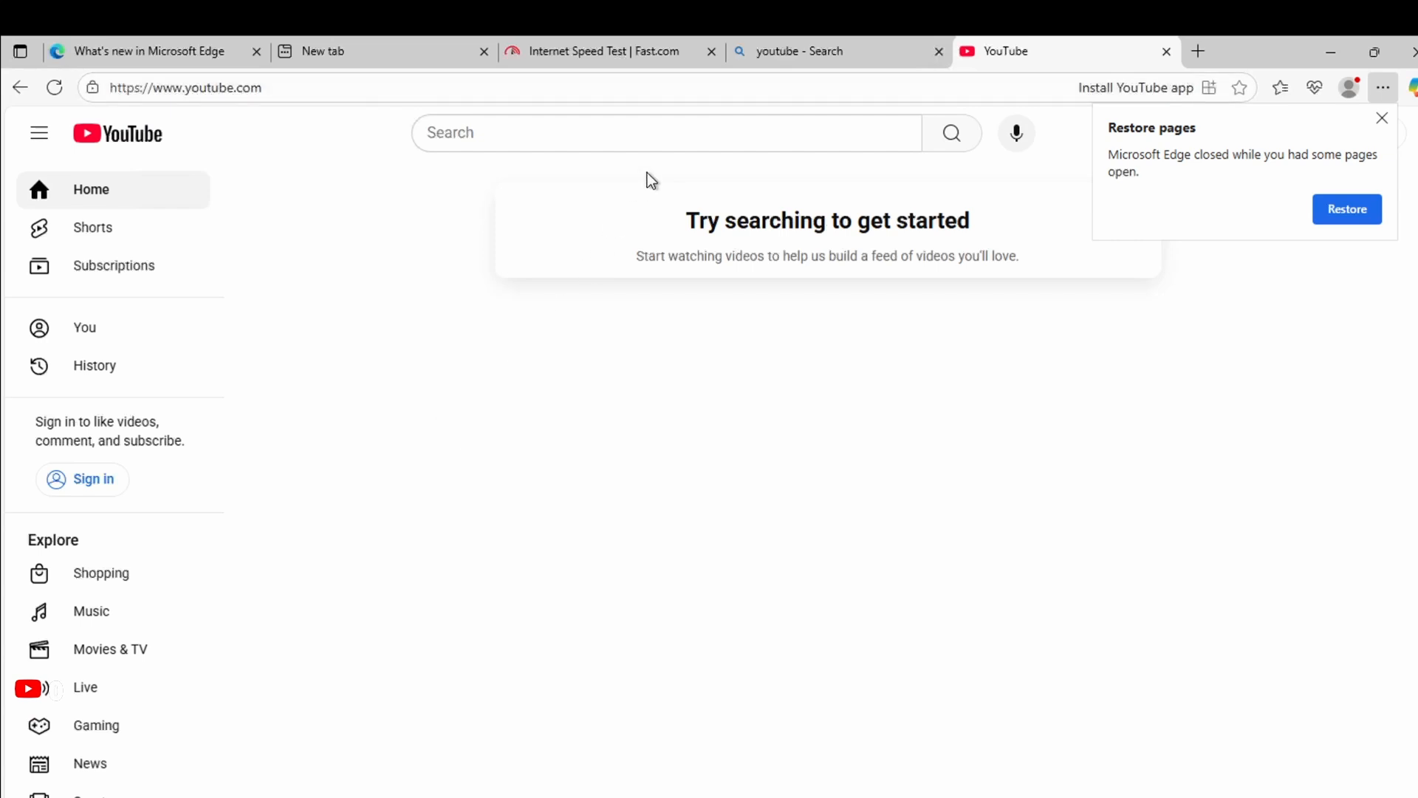
- Search YouTube for 4k video, open the 4K HDR 60FPS Dolby Vision result and dismiss the Restore pages prompt
click(683, 136)
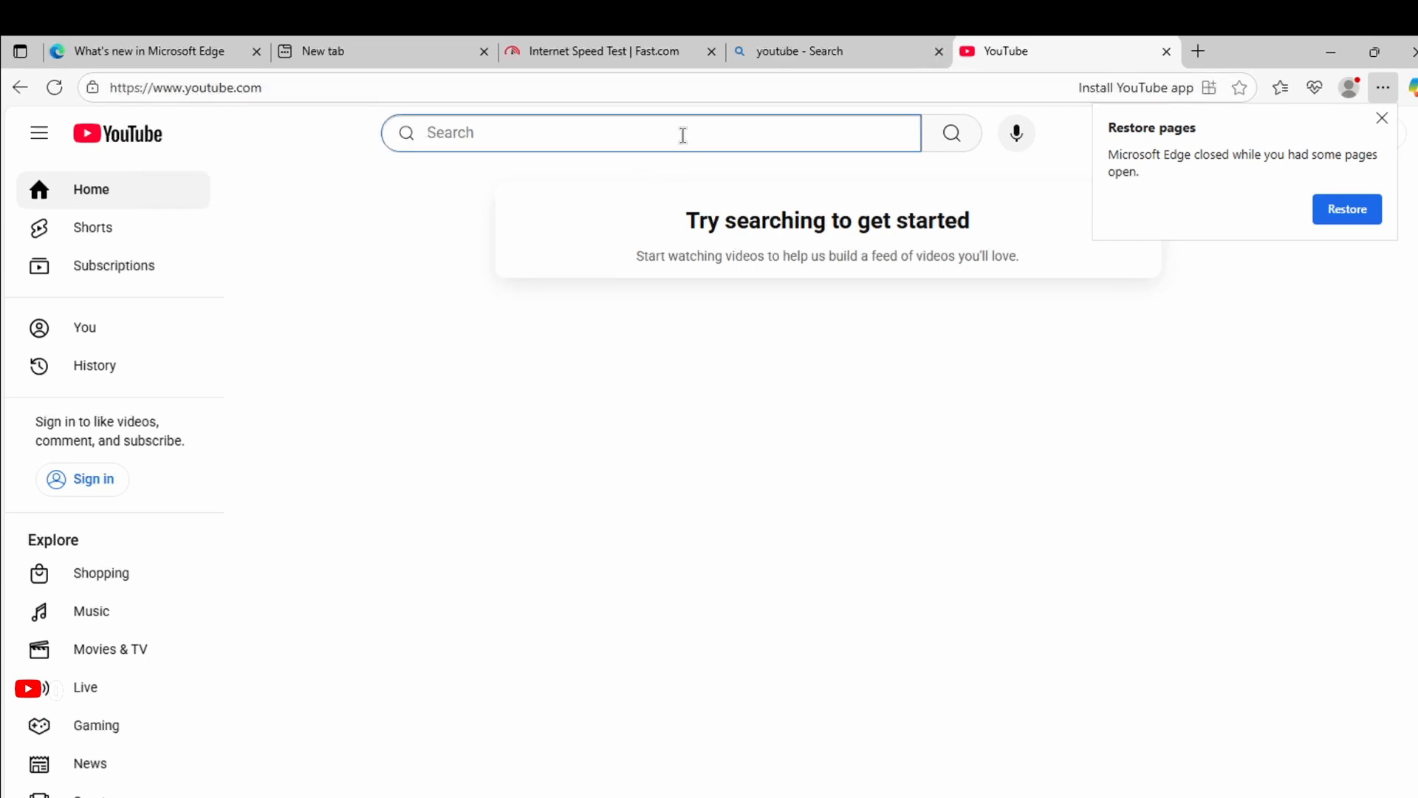
text(4k)
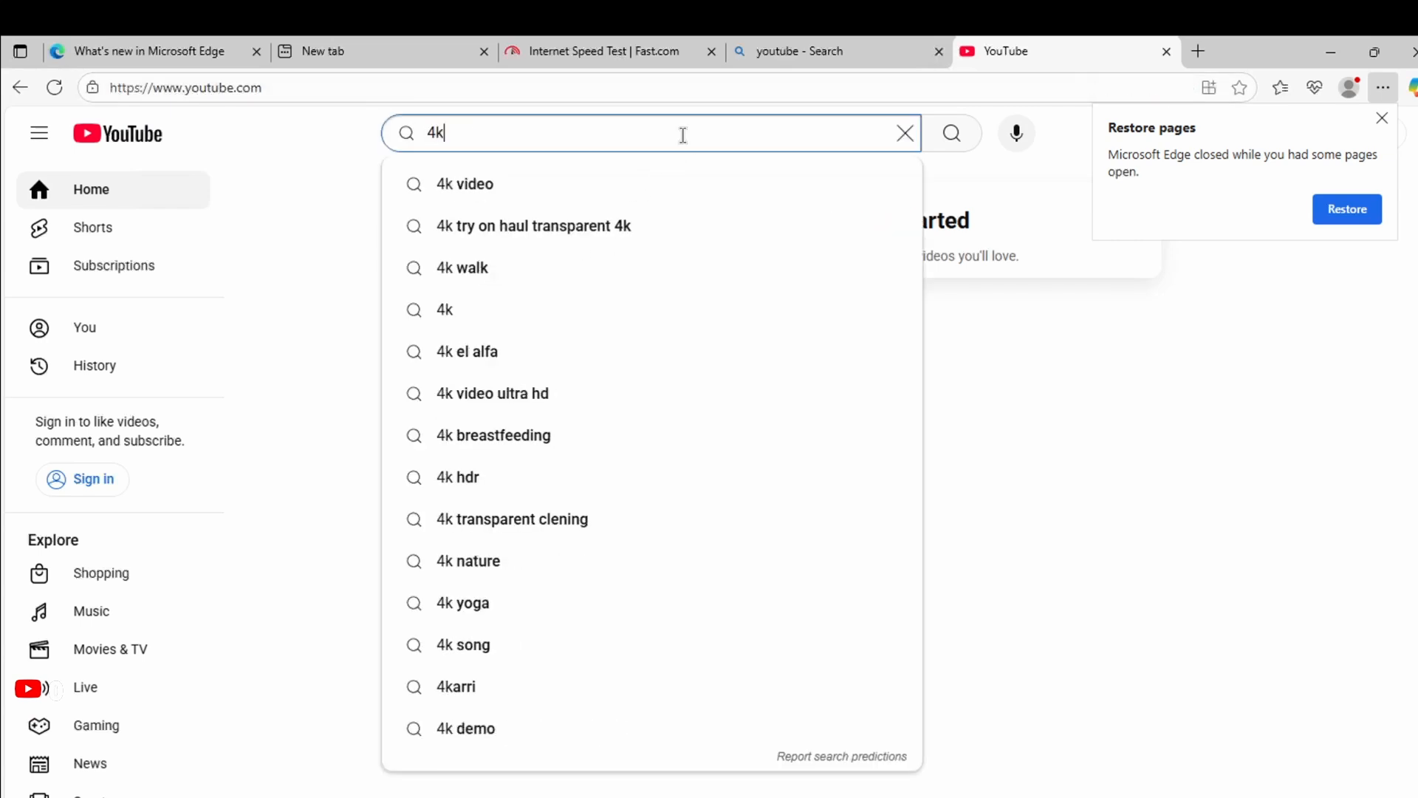
click(484, 197)
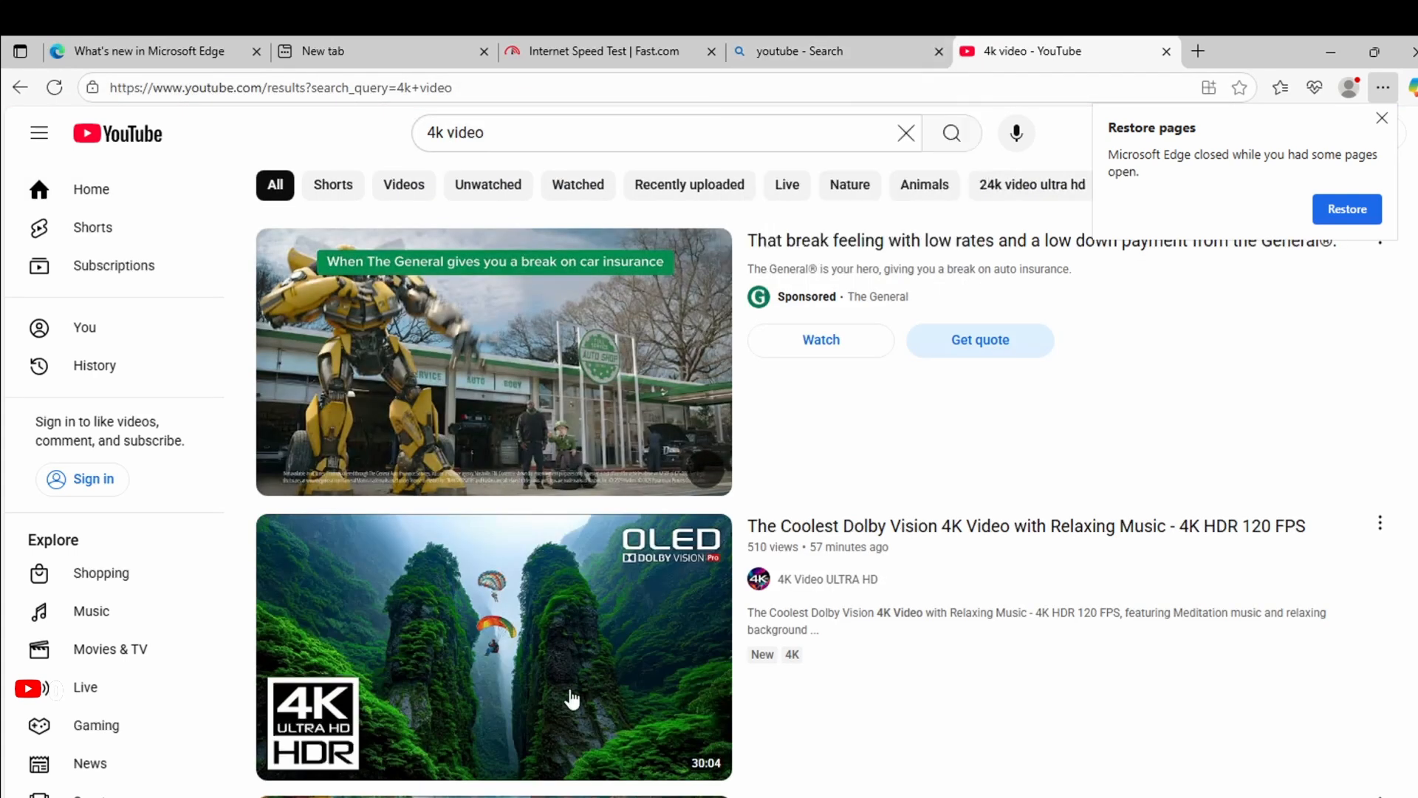
scroll(571, 696, down, 2)
scroll(571, 696, down, 4)
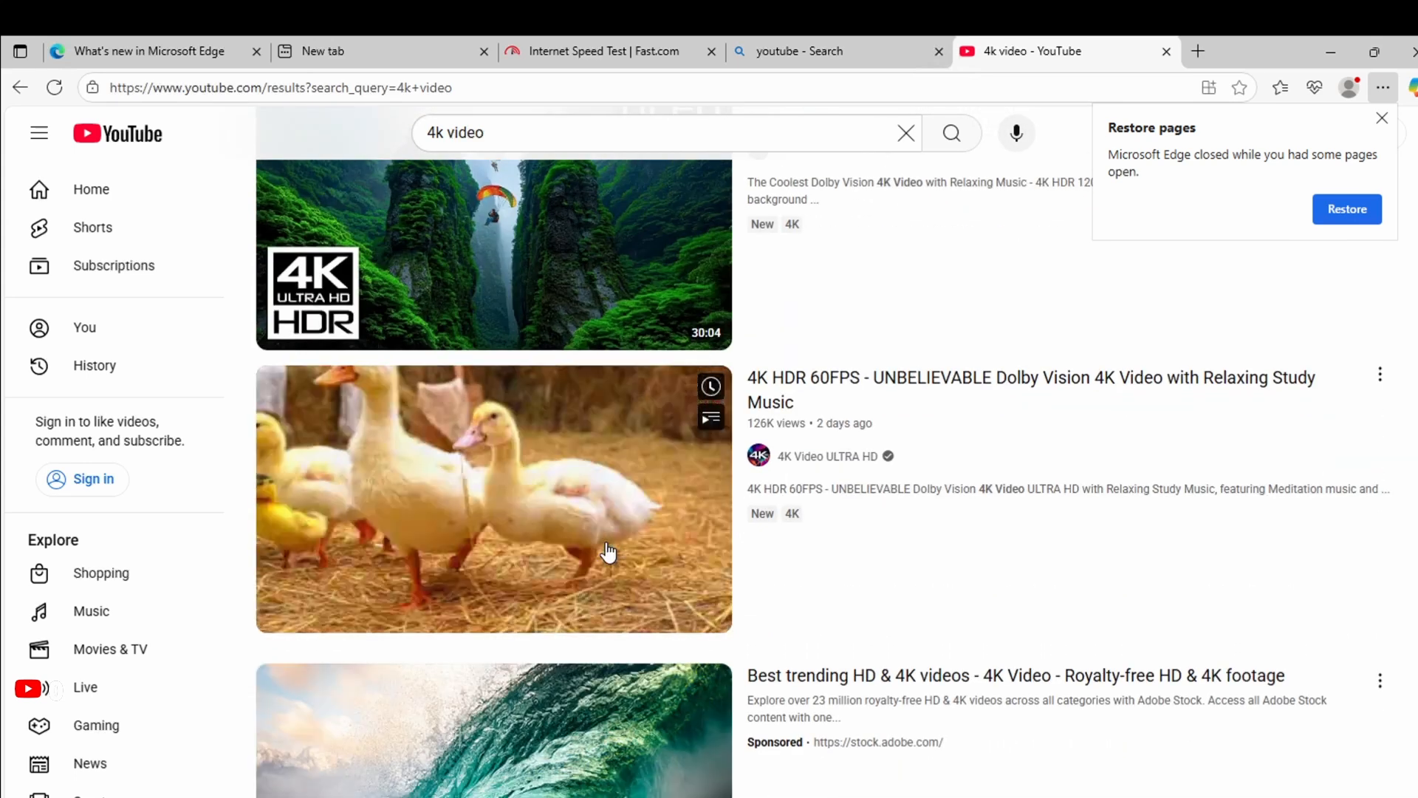
click(609, 553)
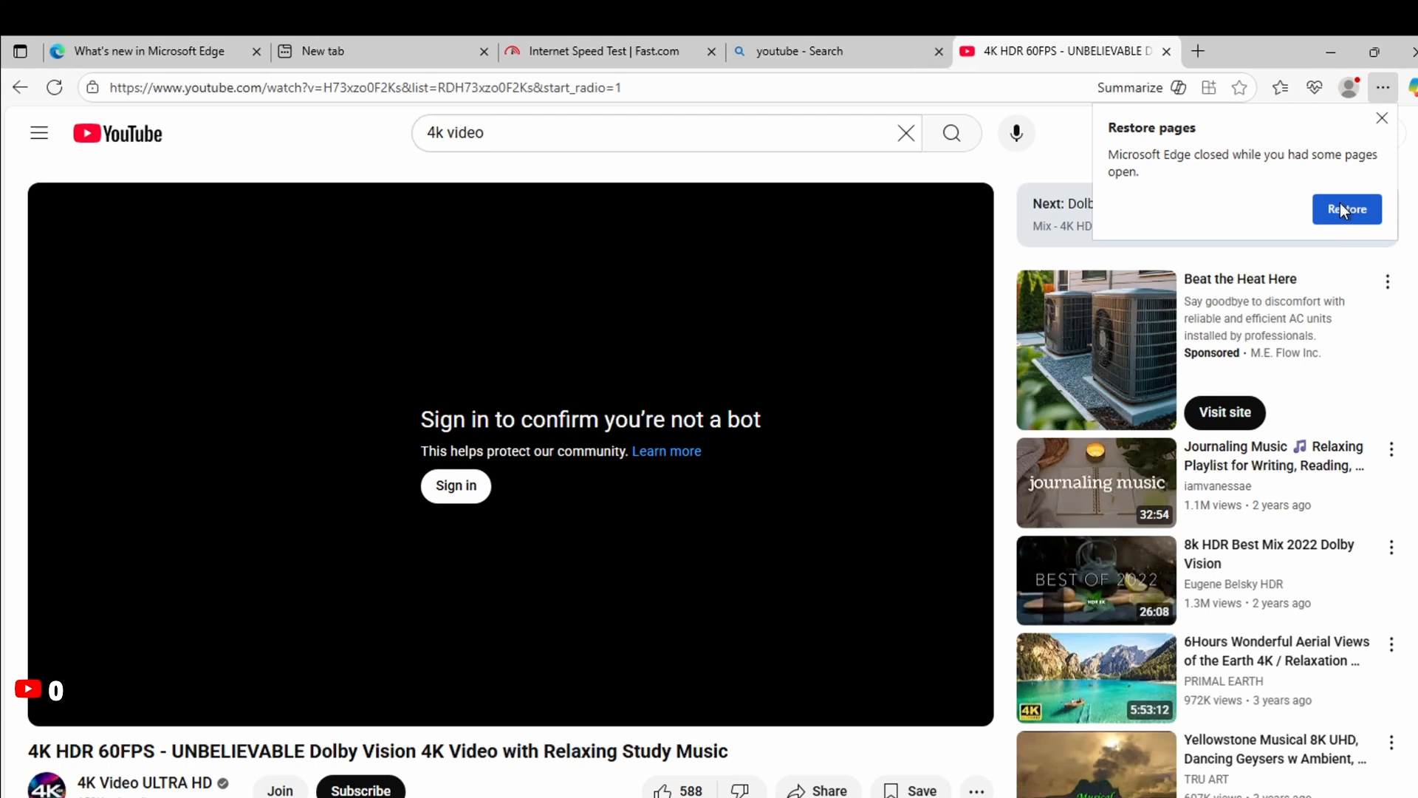
click(1382, 119)
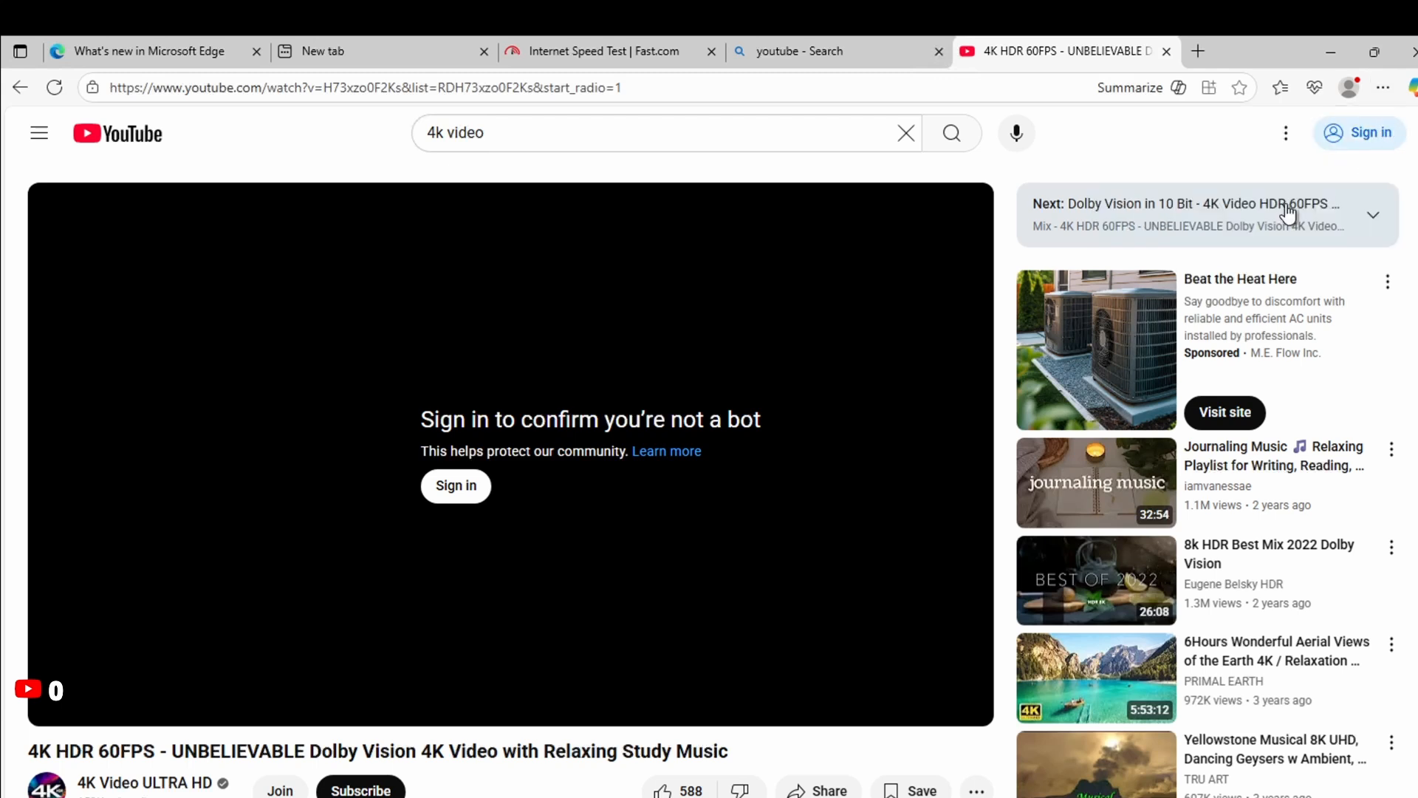
- Try the suggested Journaling Music video, and go through the YouTube home page to the Shopping section
click(1108, 505)
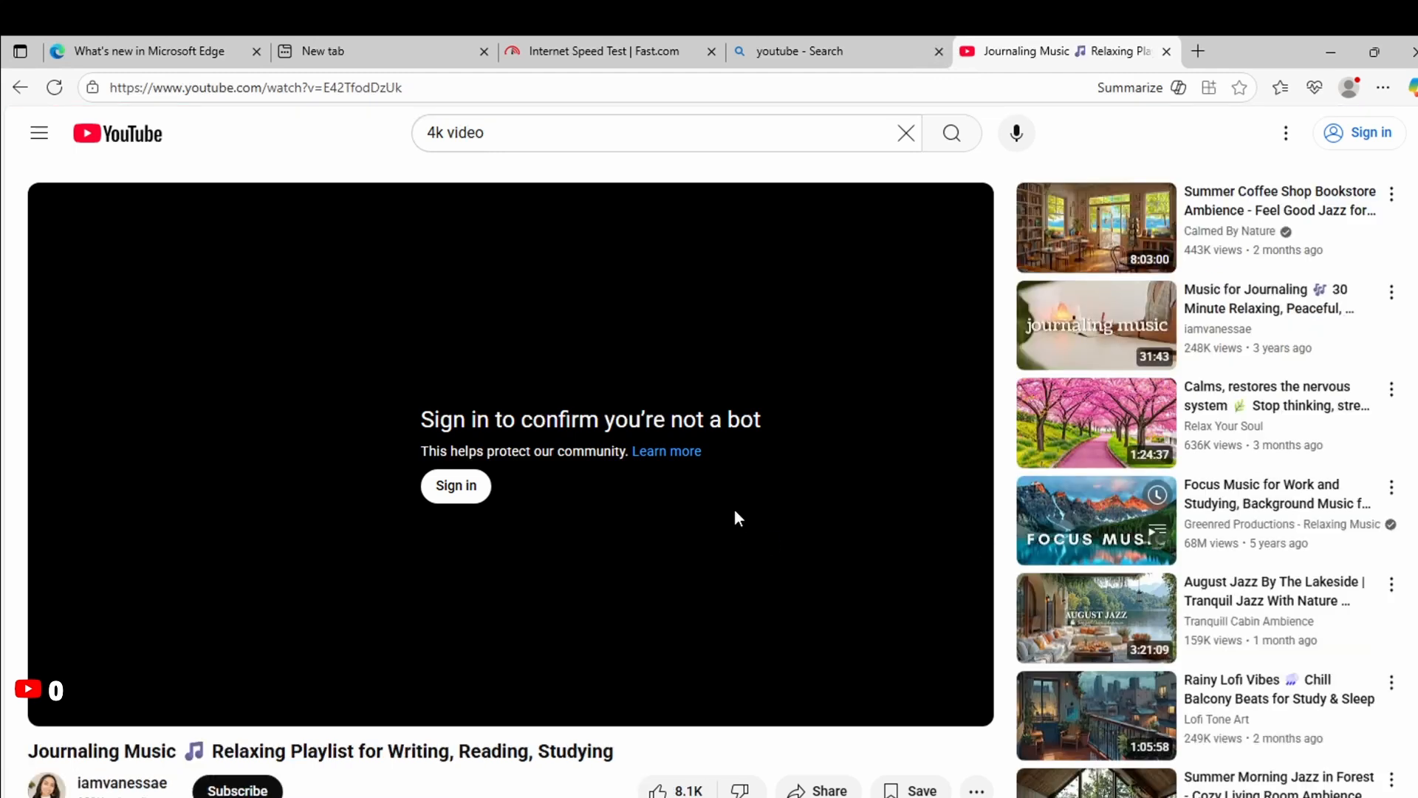
click(142, 136)
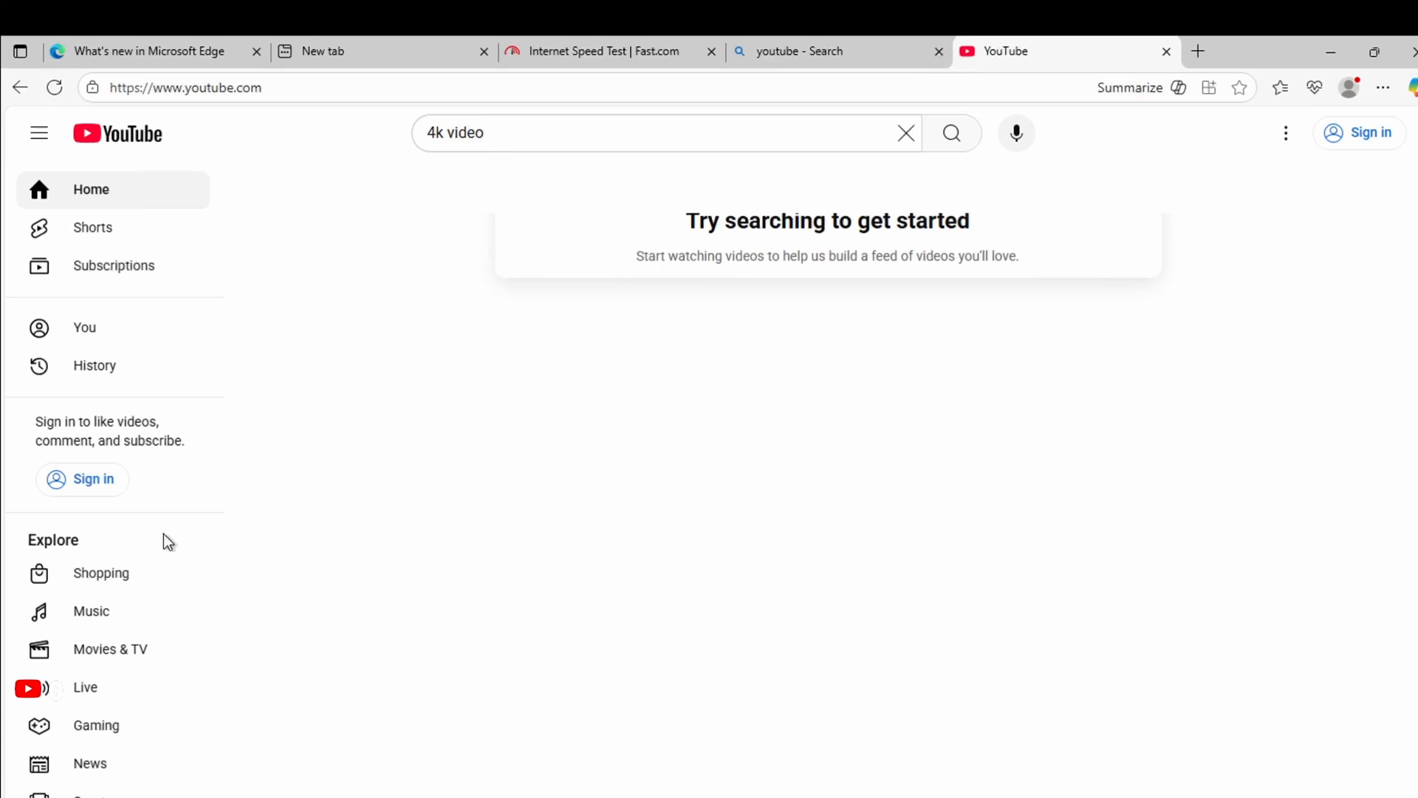
click(130, 574)
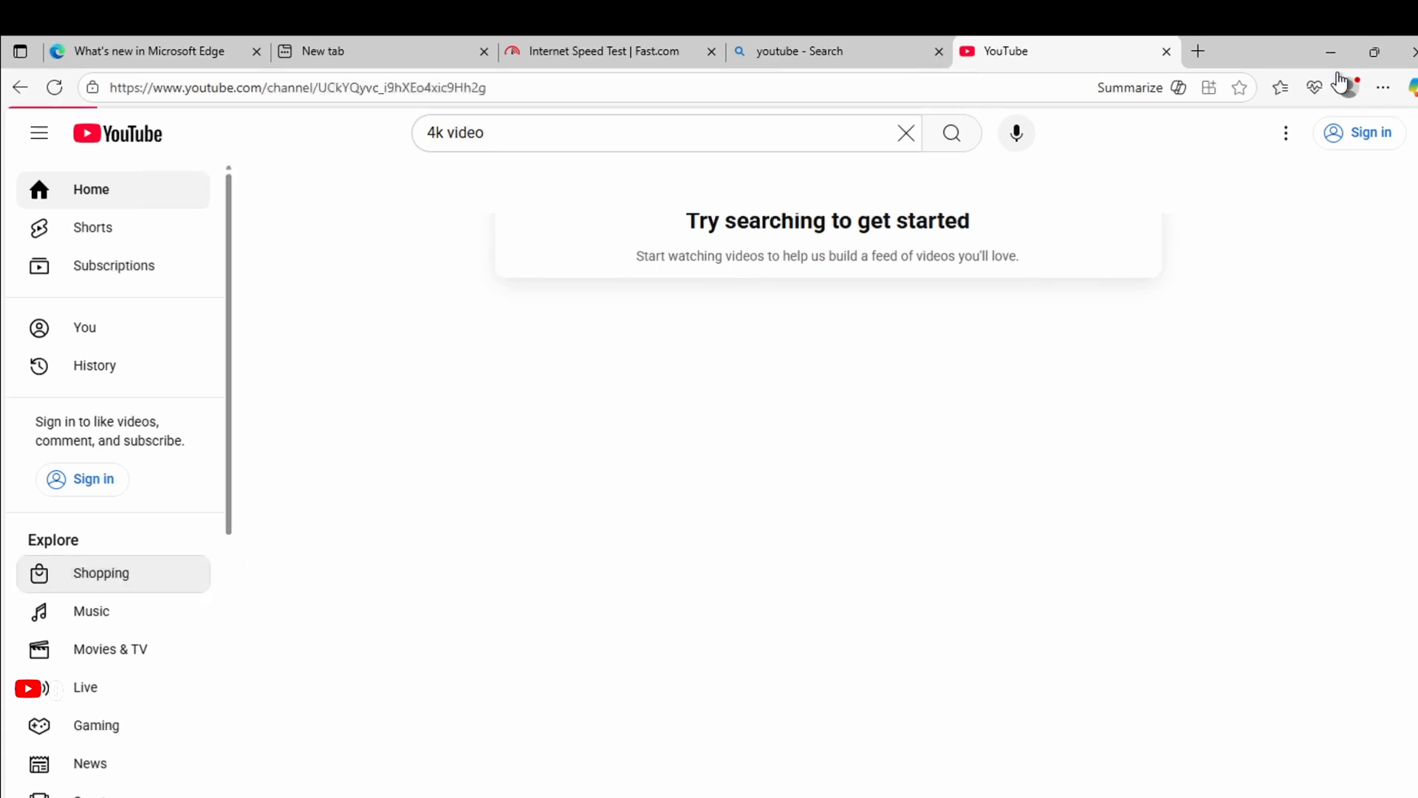
- Open a new browser tab, return to the fast.com page and rerun the internet speed test
click(1198, 53)
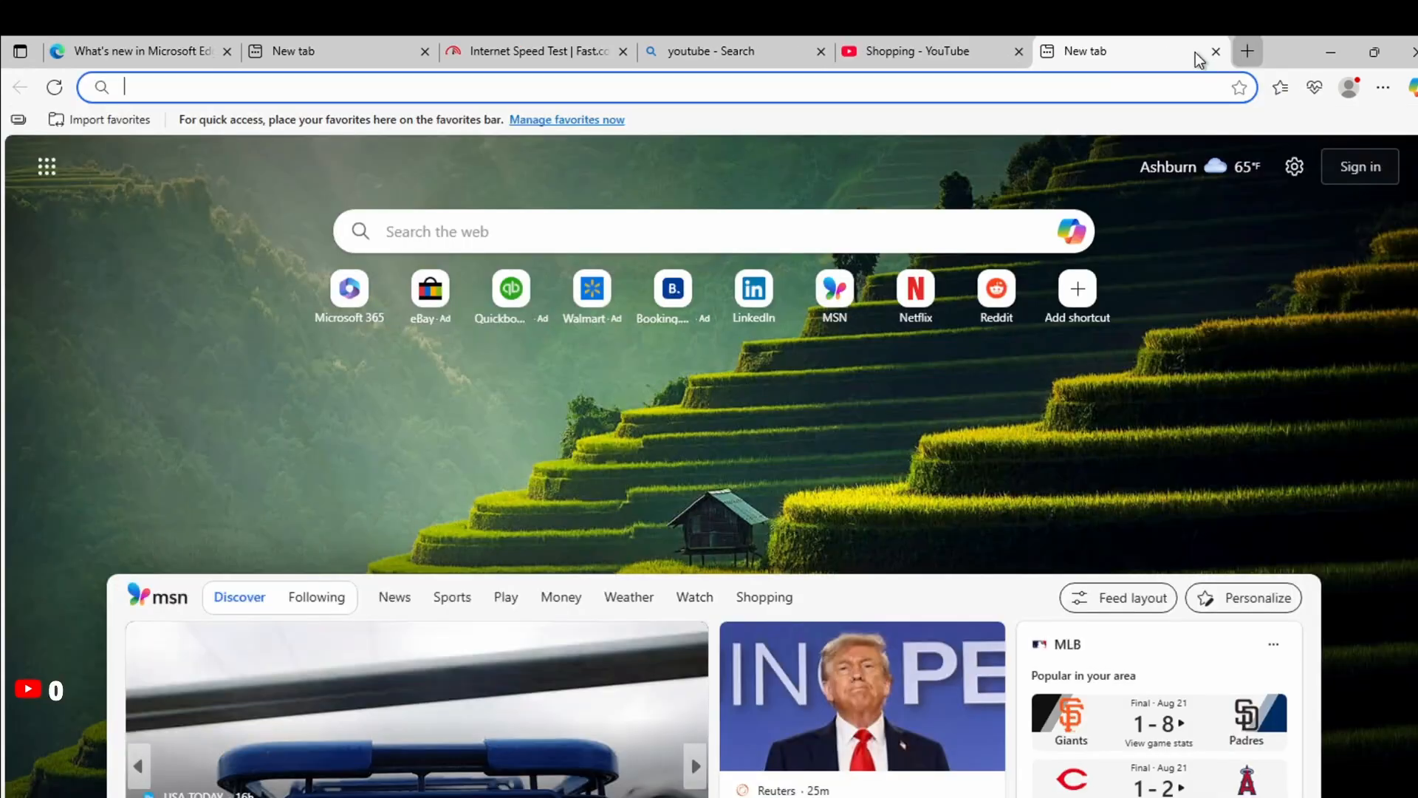
click(917, 90)
click(917, 89)
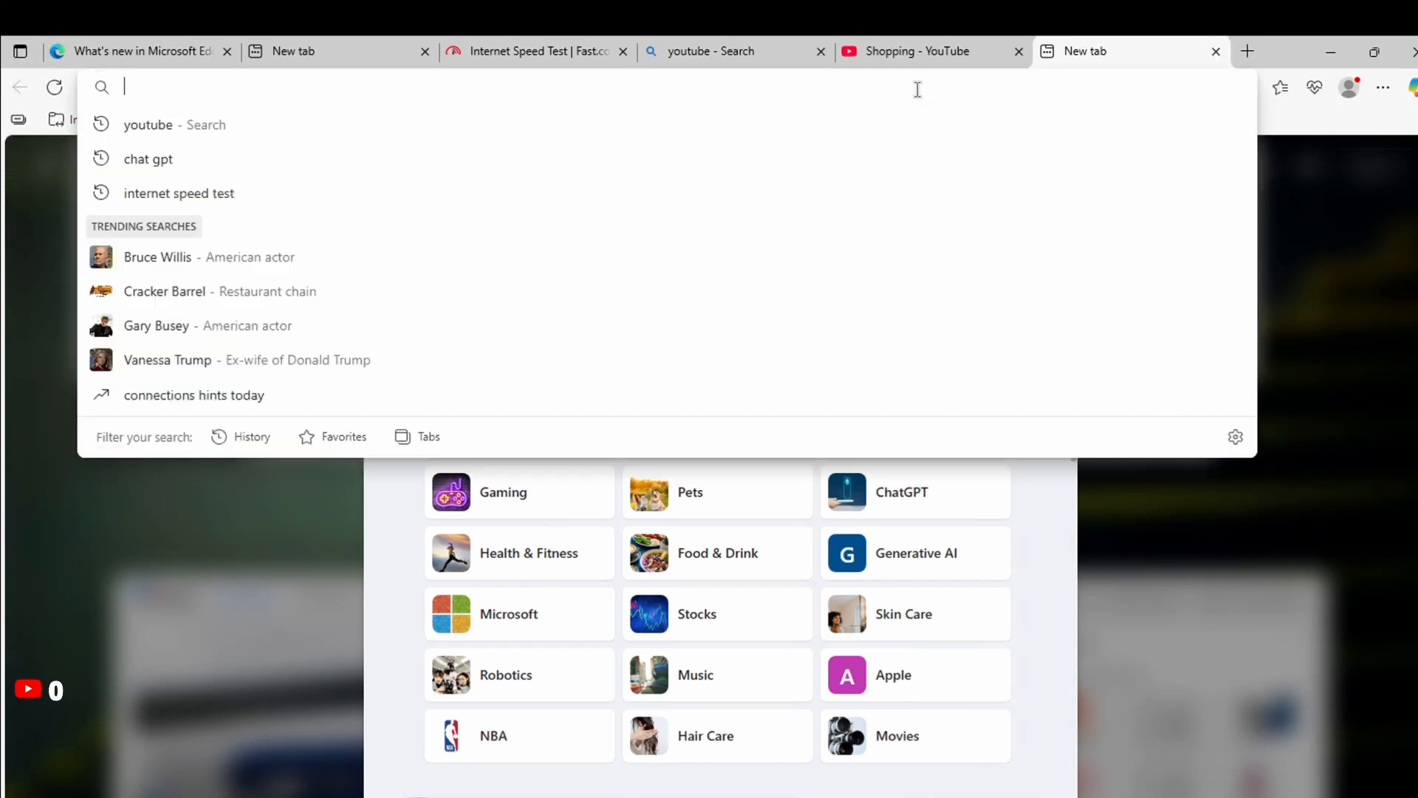
click(559, 47)
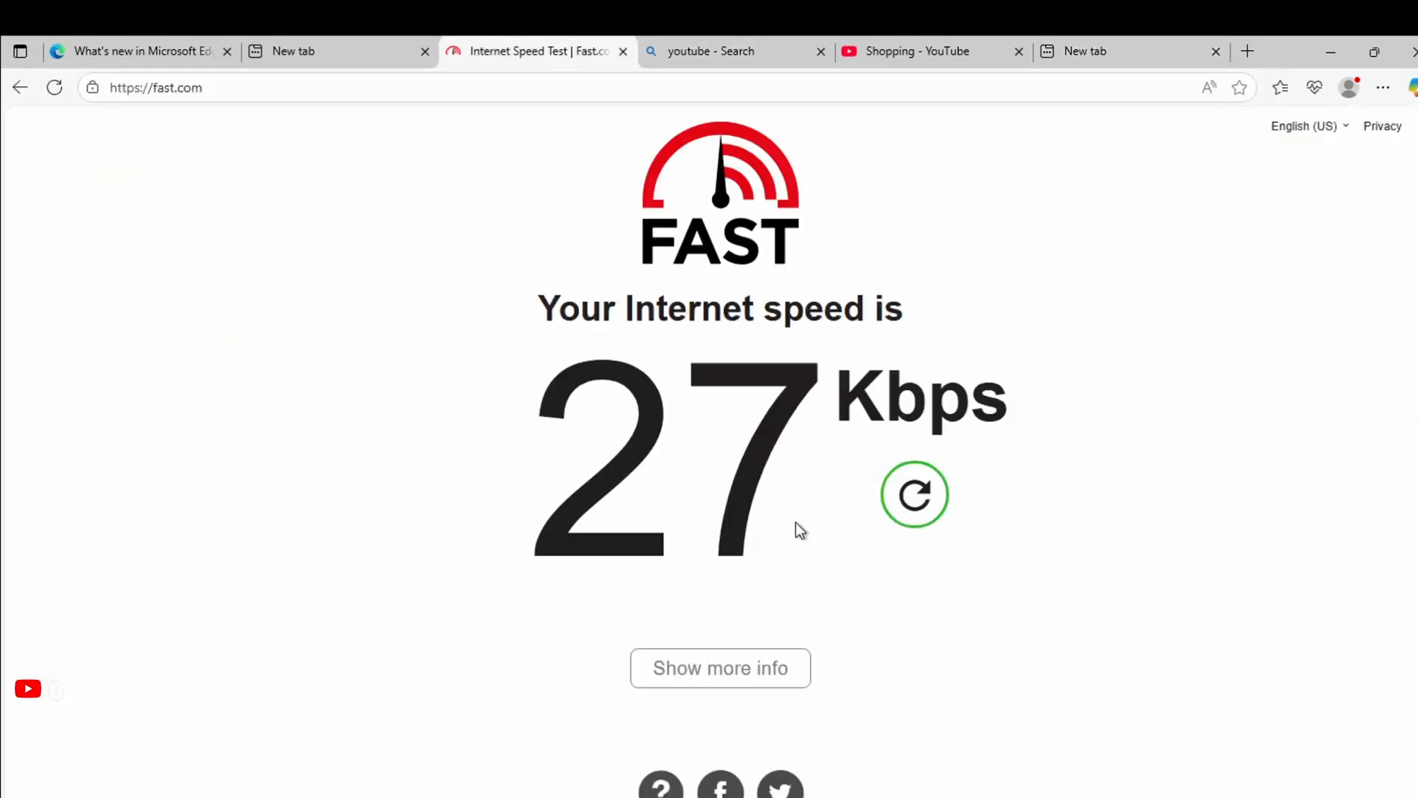
click(905, 489)
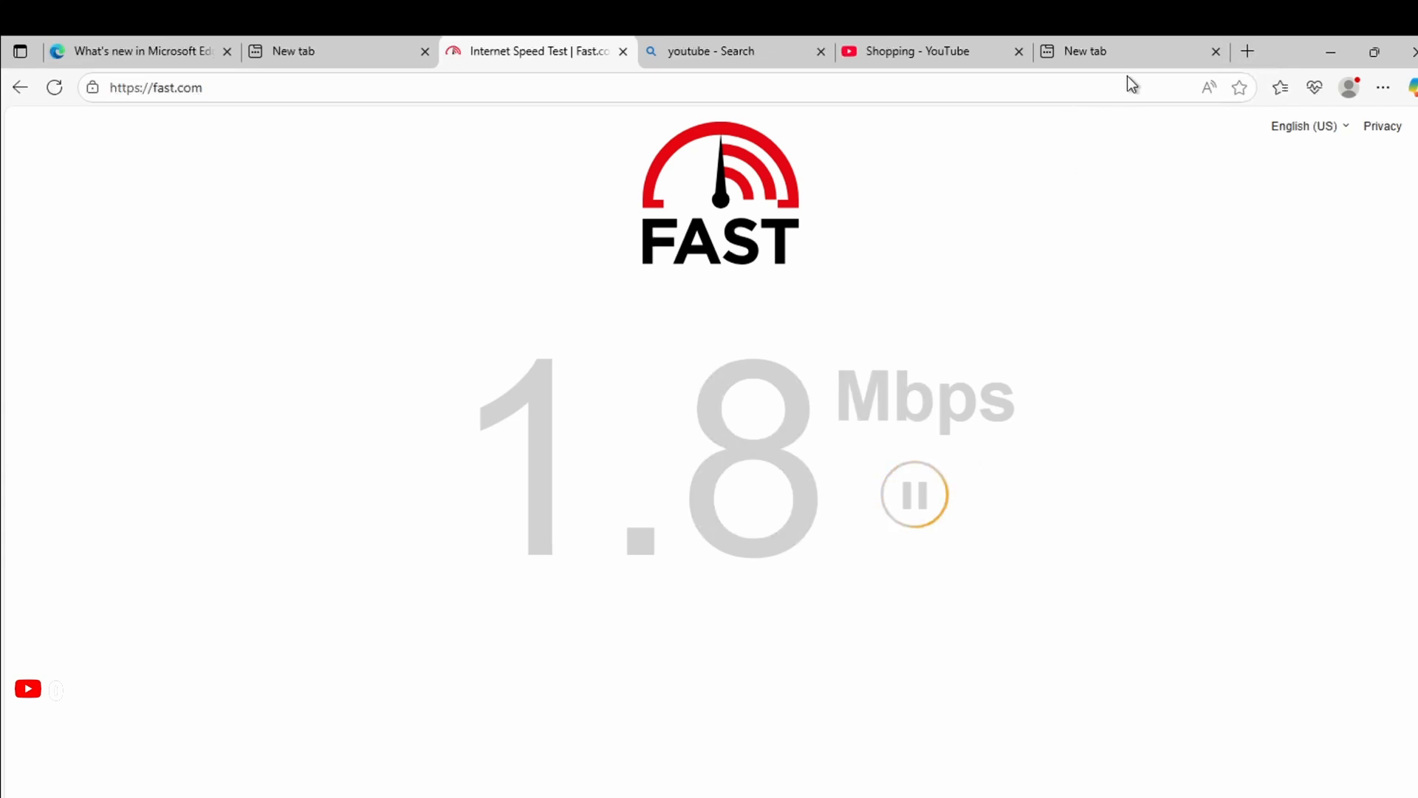
- Search the web for "speeed test with rocket" in the empty new tab
click(1116, 50)
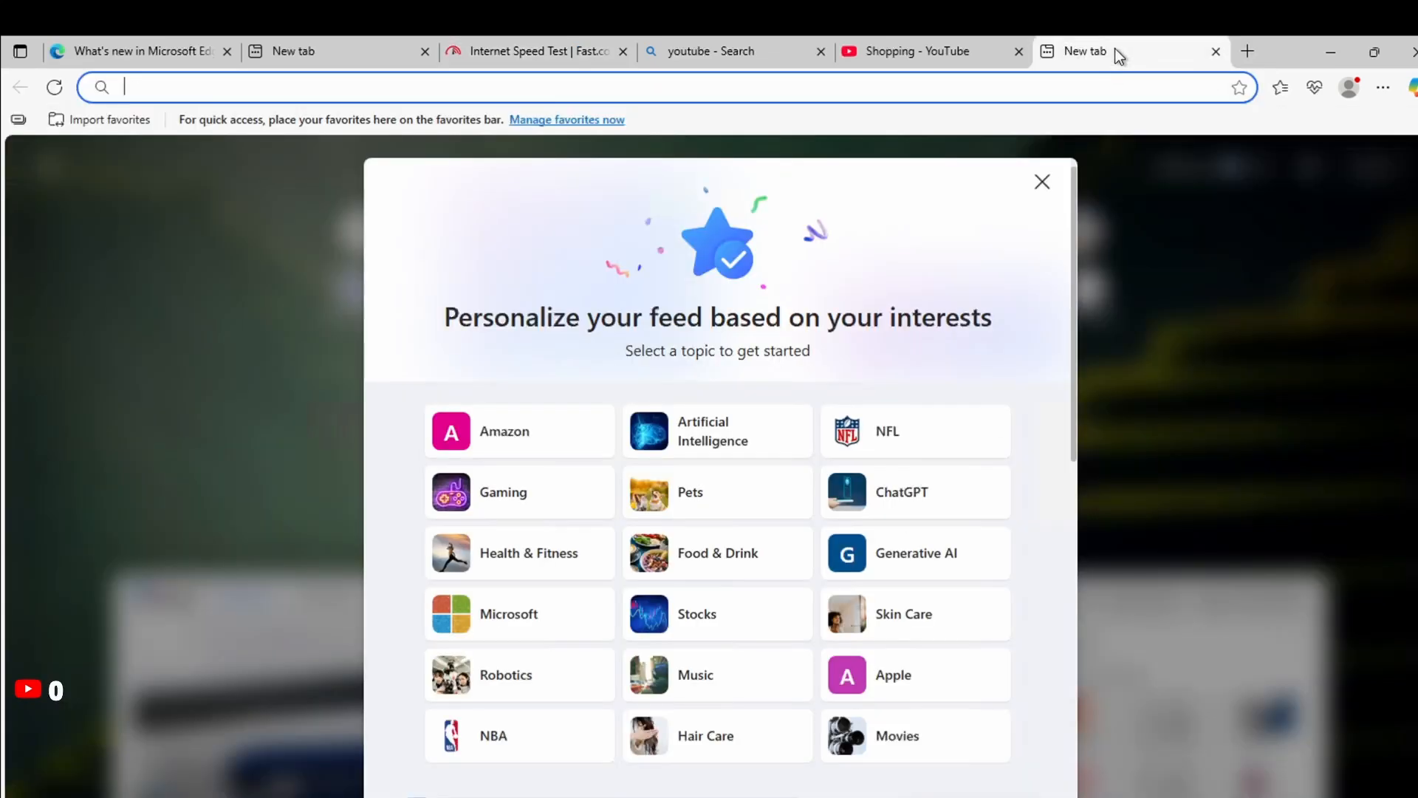
text(s)
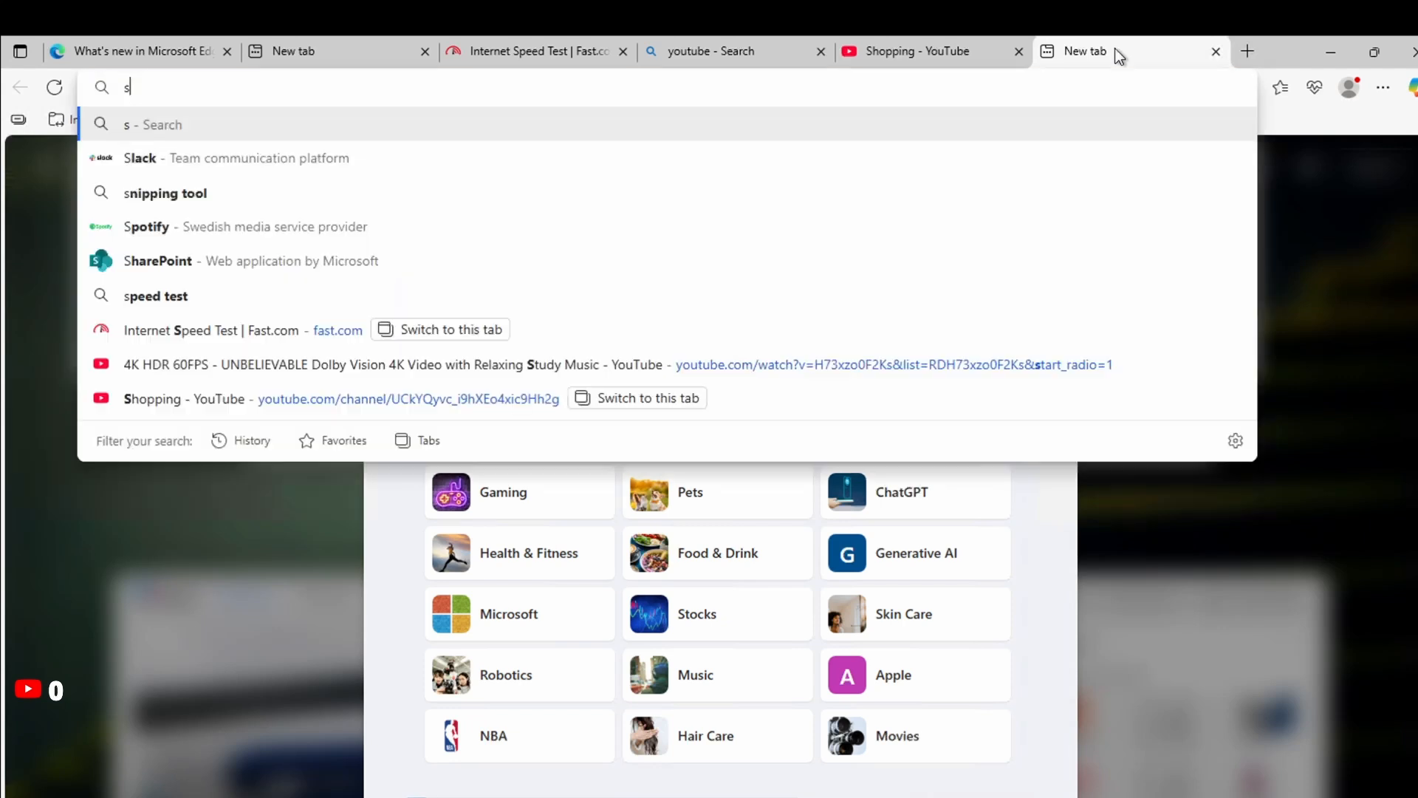
text(peeed tex)
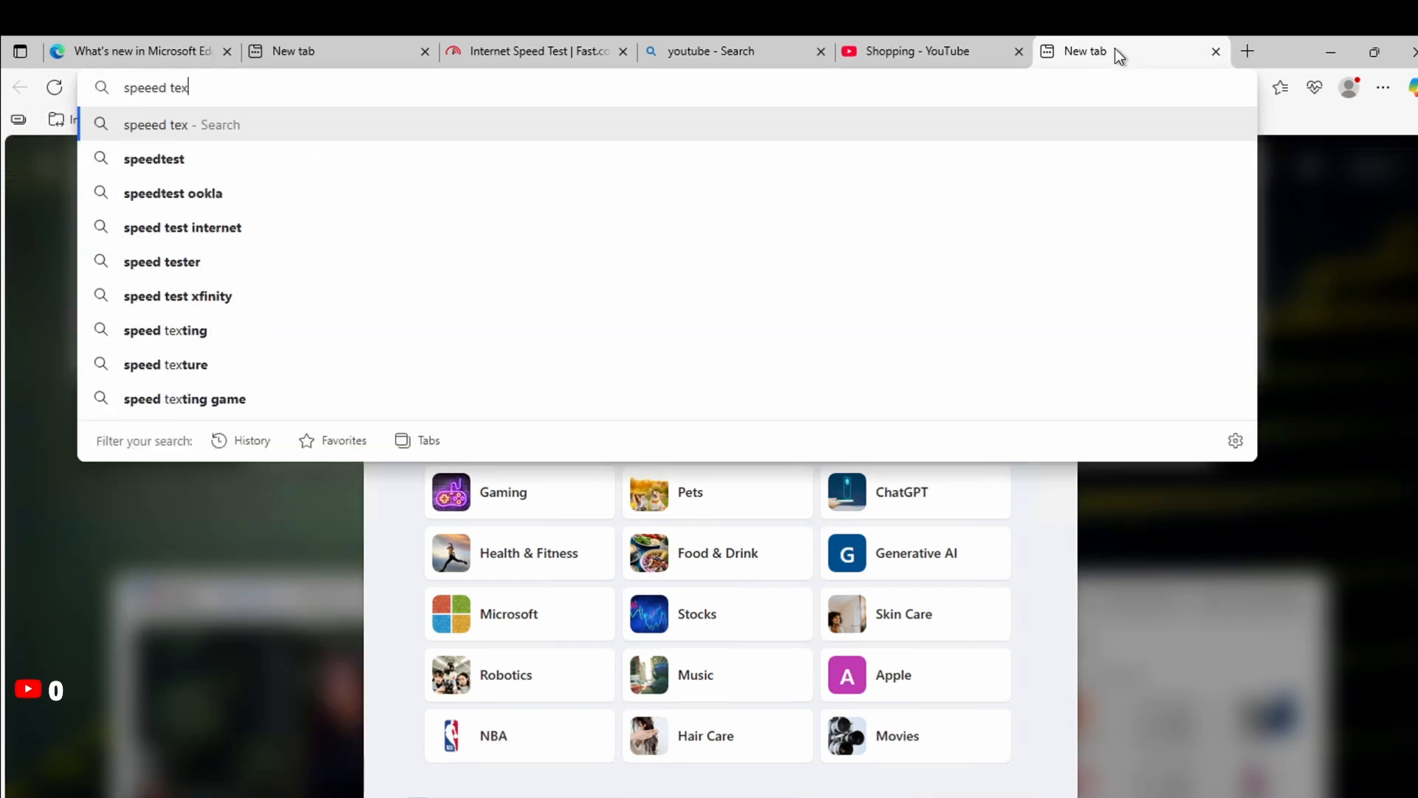
key(BackSpace)
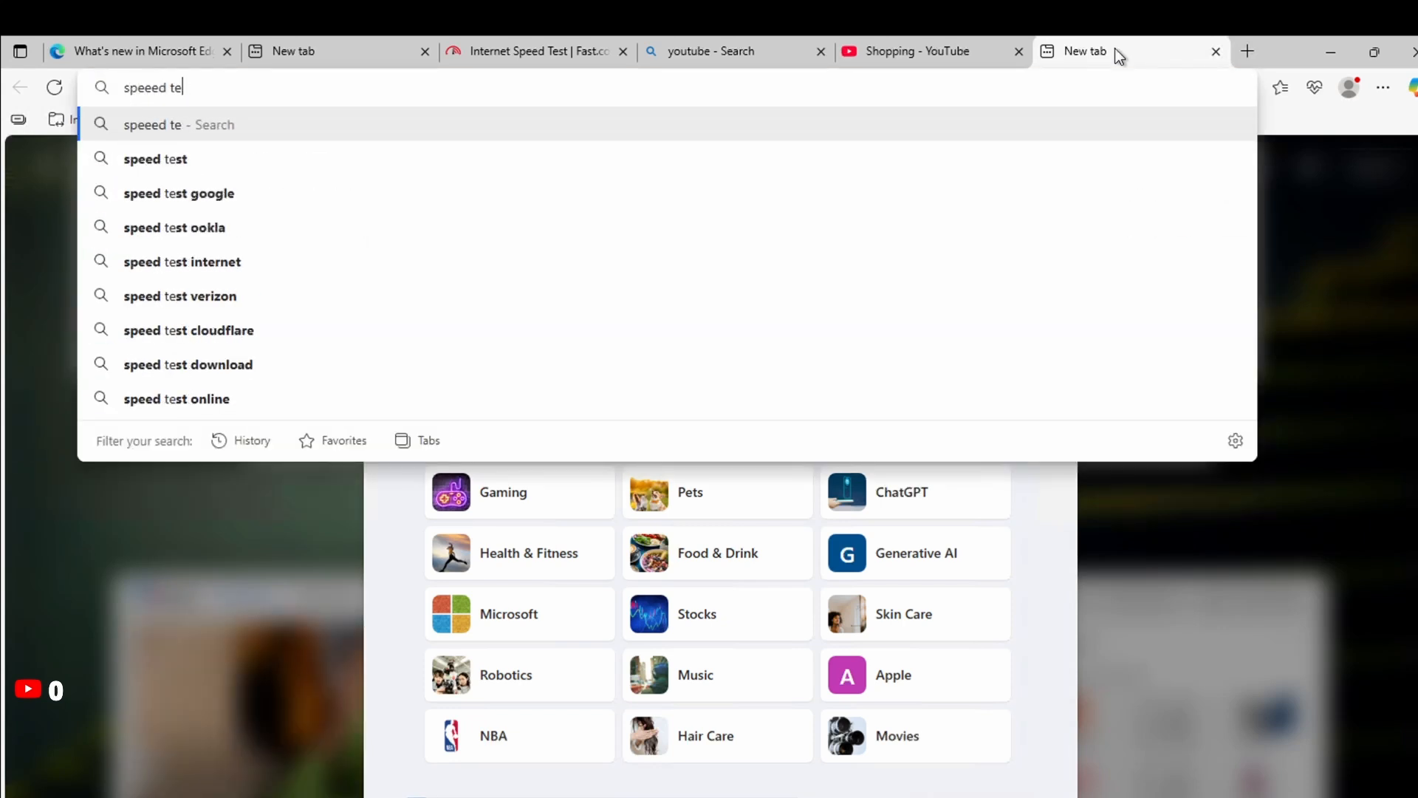
text(st )
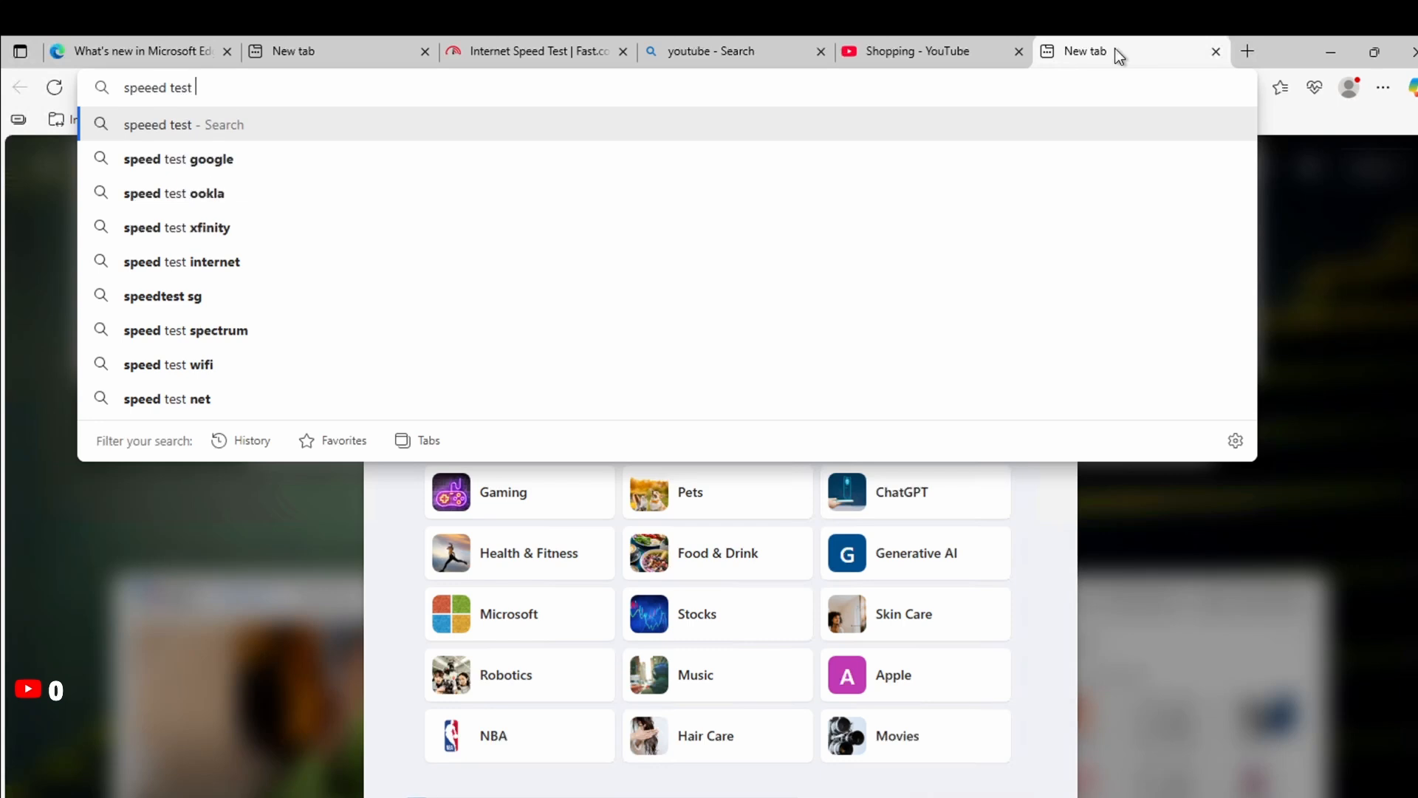
text(with r)
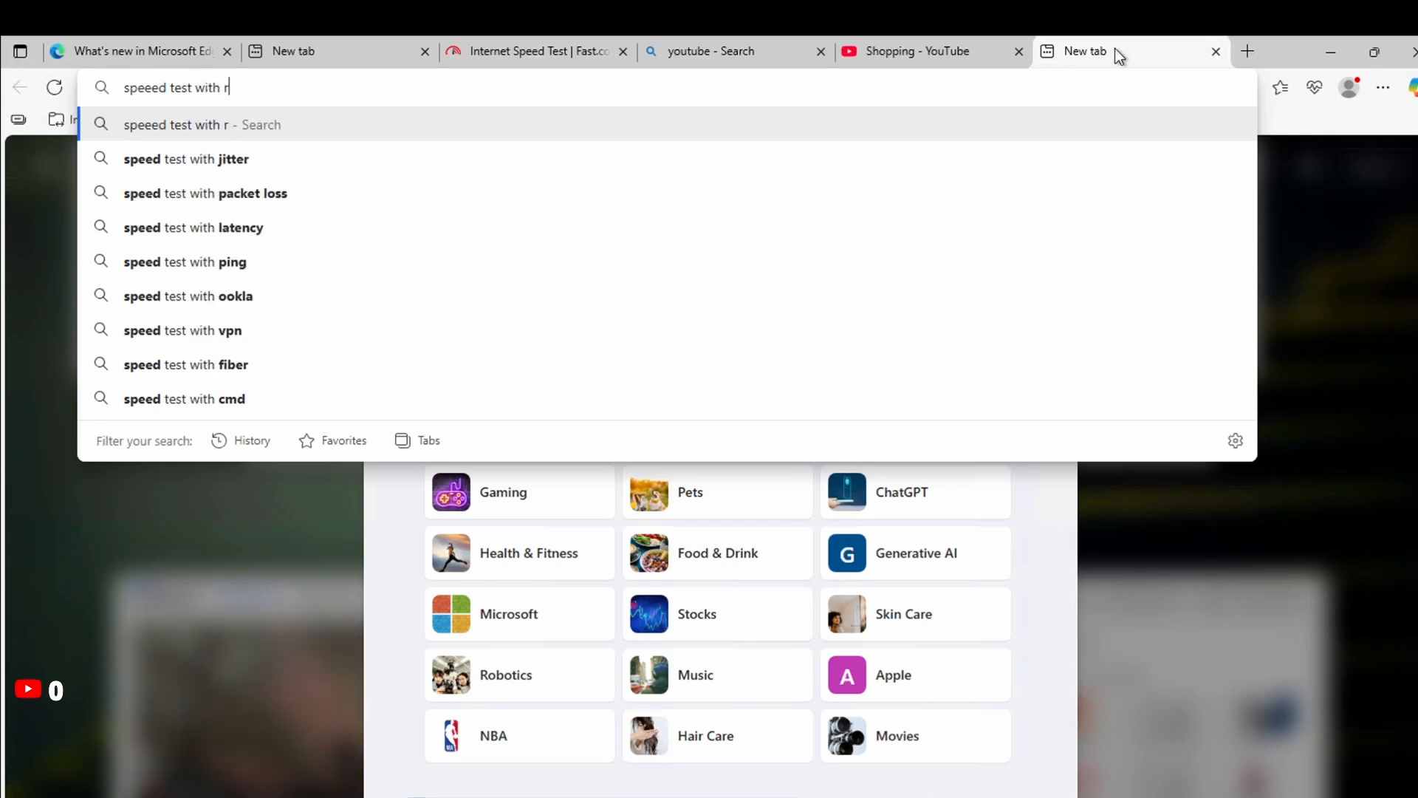
text(ocke)
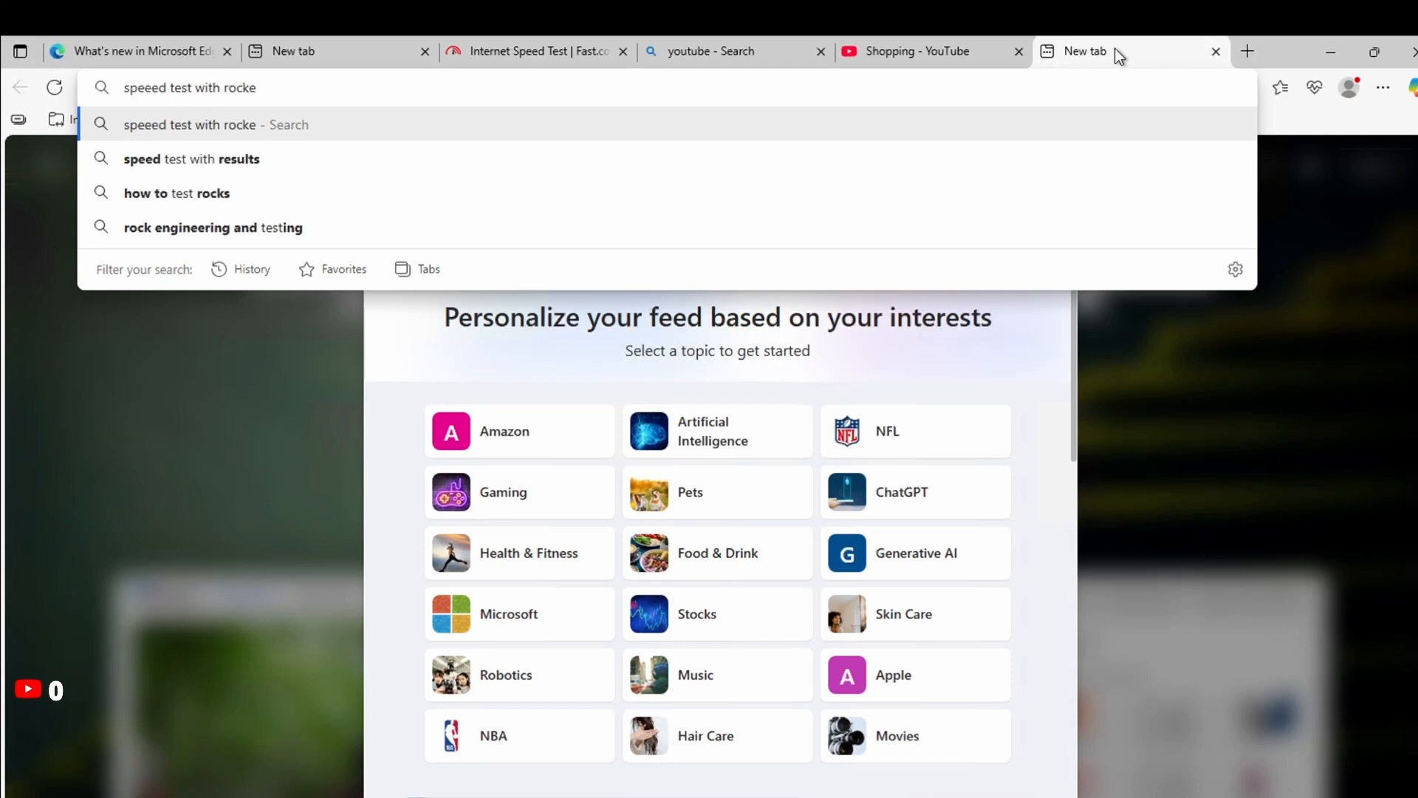
text(t)
key(Return)
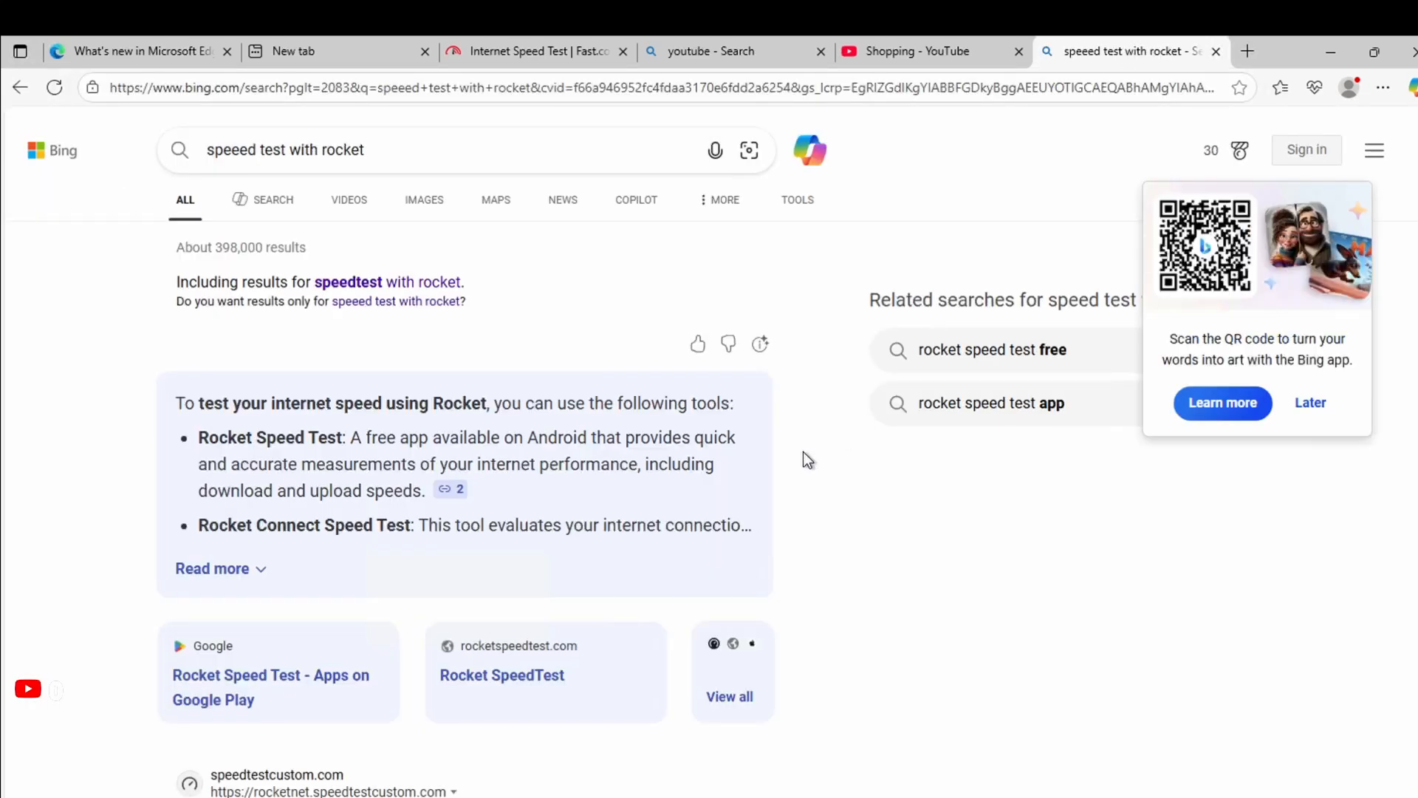
- Look at the Rocket SpeedTest site from the search results and return to the results page
scroll(804, 453, down, 3)
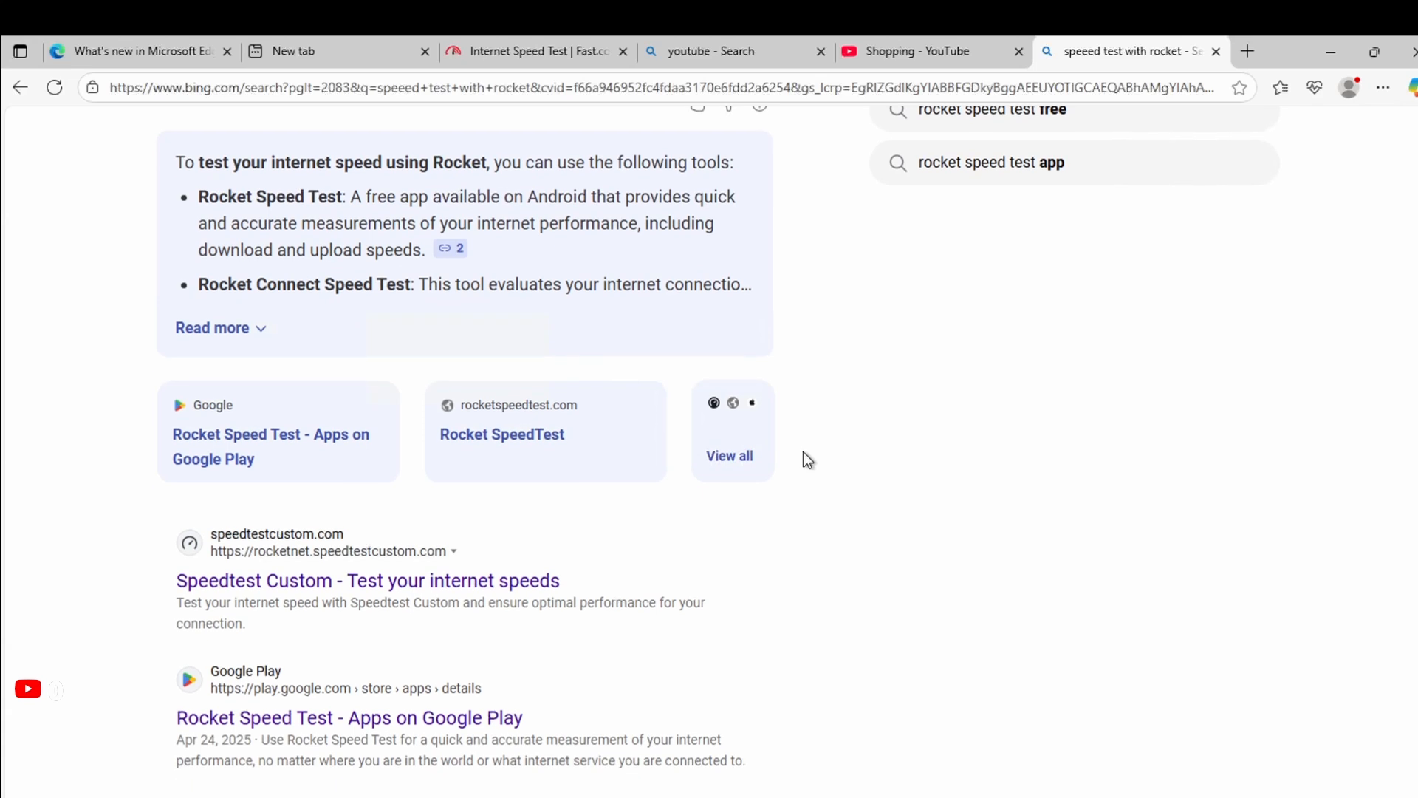
scroll(804, 452, down, 10)
scroll(808, 459, down, 1)
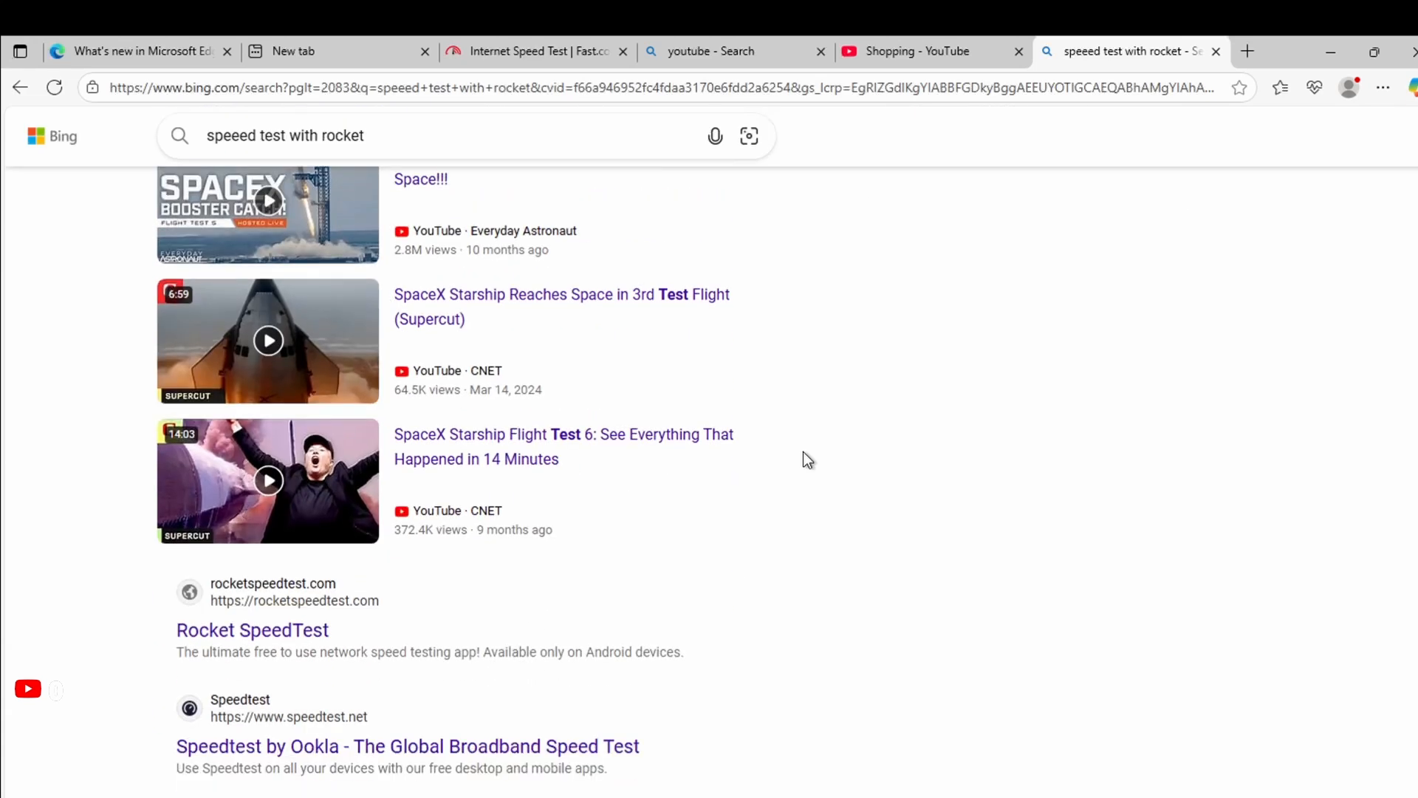
click(257, 637)
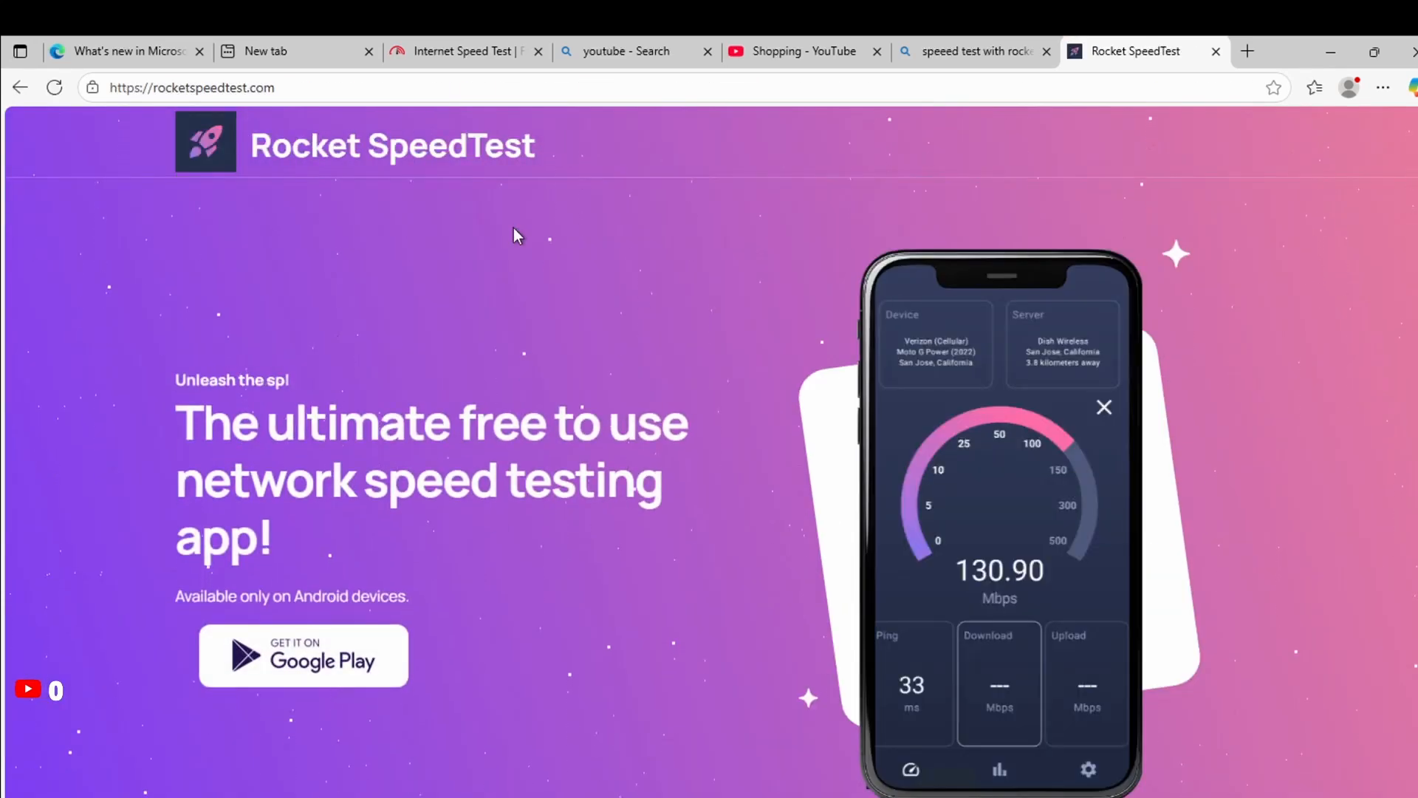
click(19, 89)
- Open Speedtest by Ookla from the results, run its speed test and dismiss the location permission request
scroll(247, 459, down, 4)
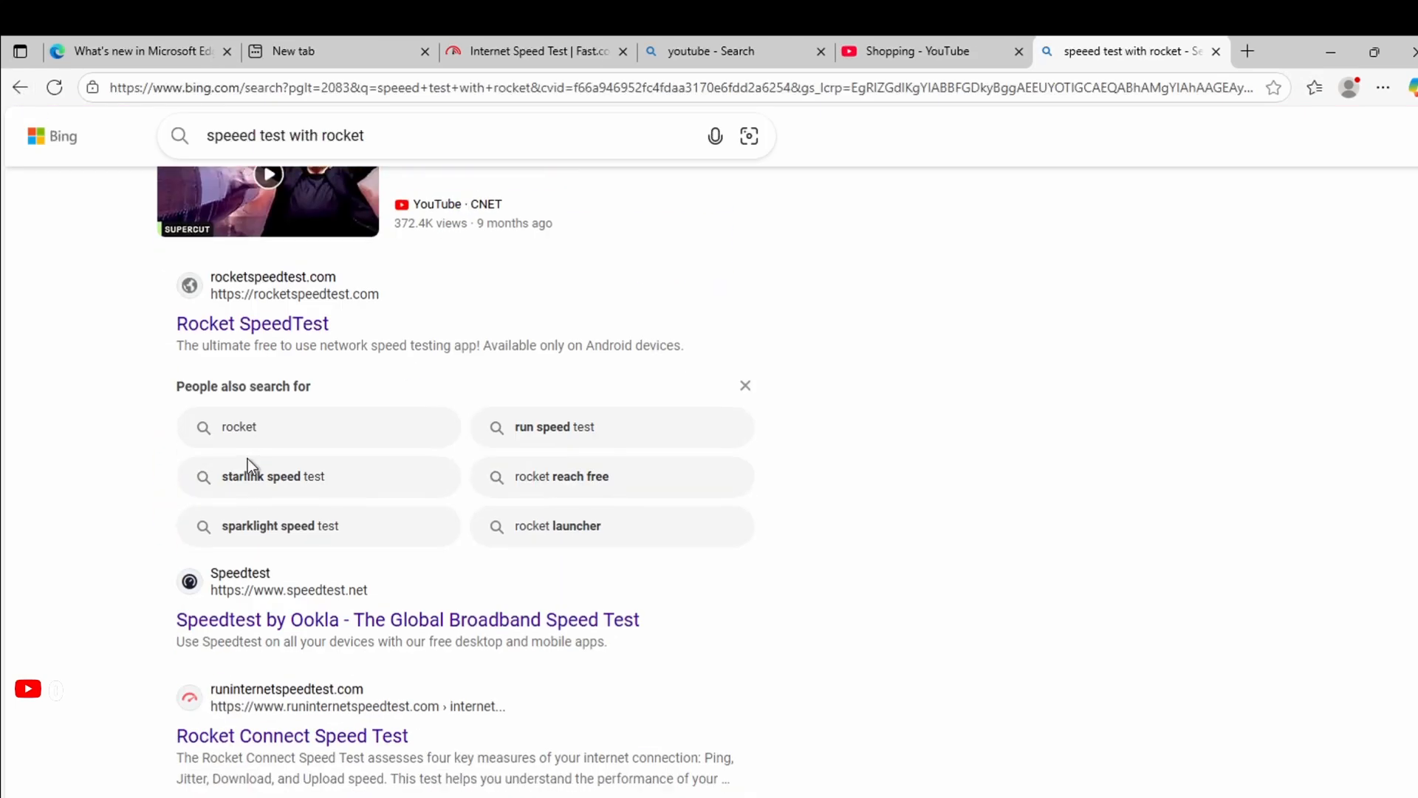
scroll(246, 459, down, 2)
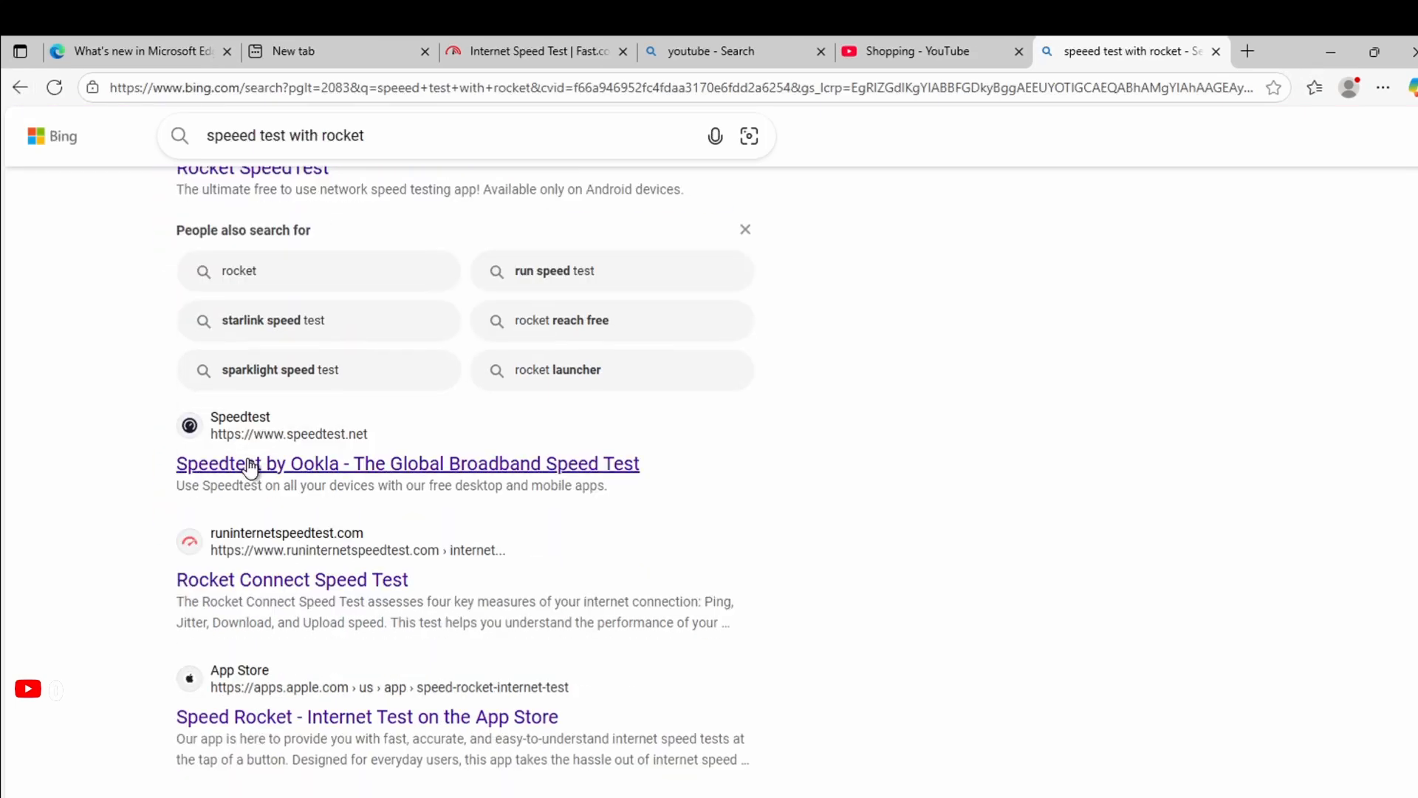
click(251, 465)
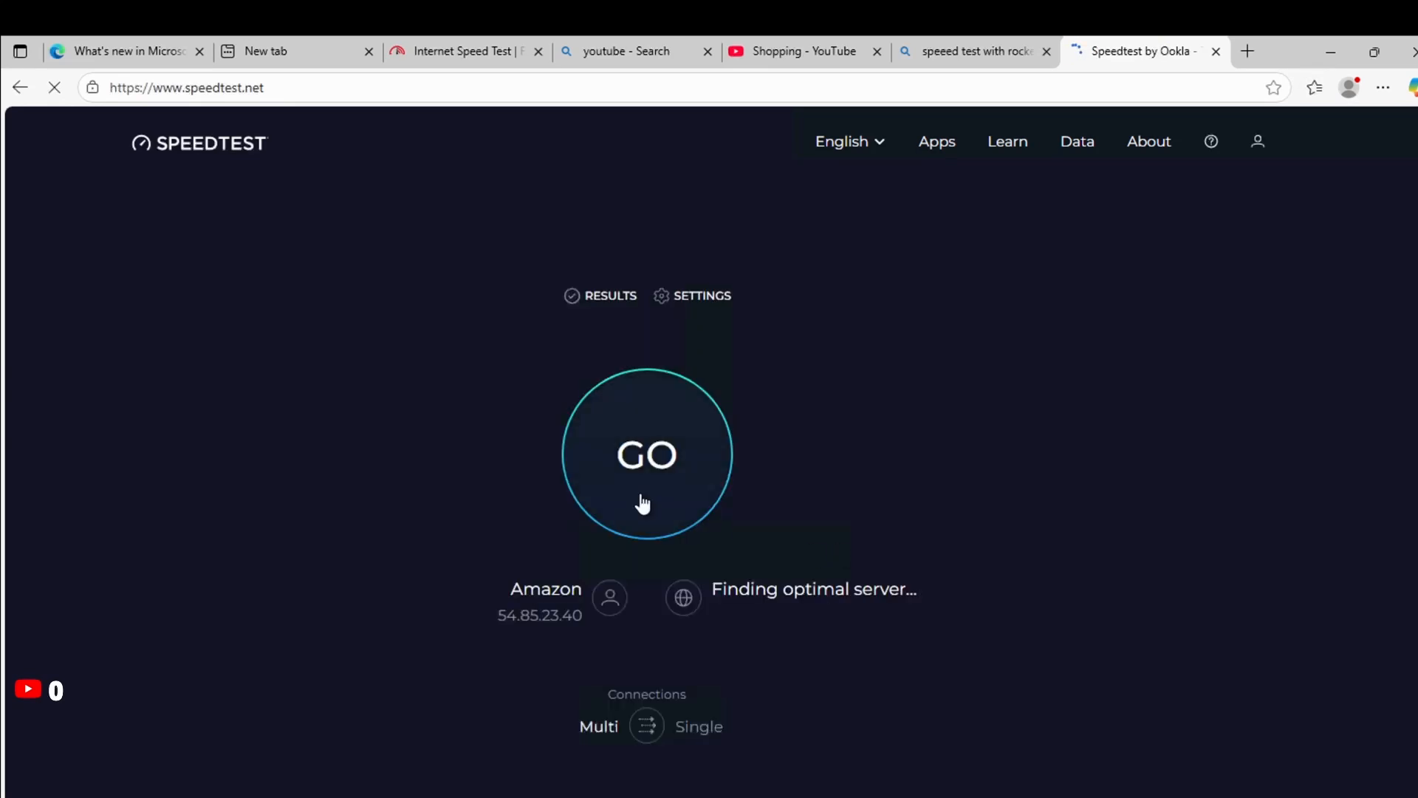
click(643, 504)
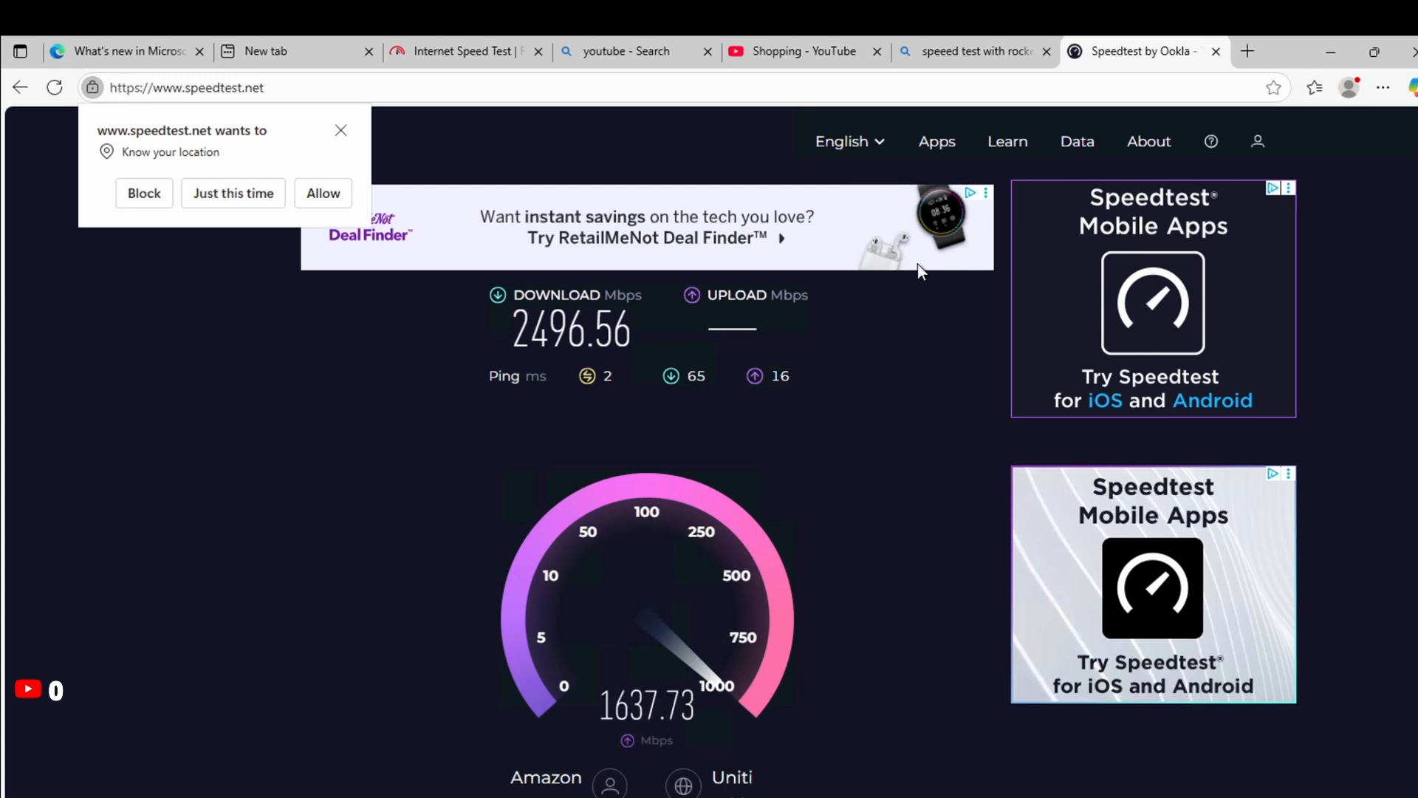
click(991, 148)
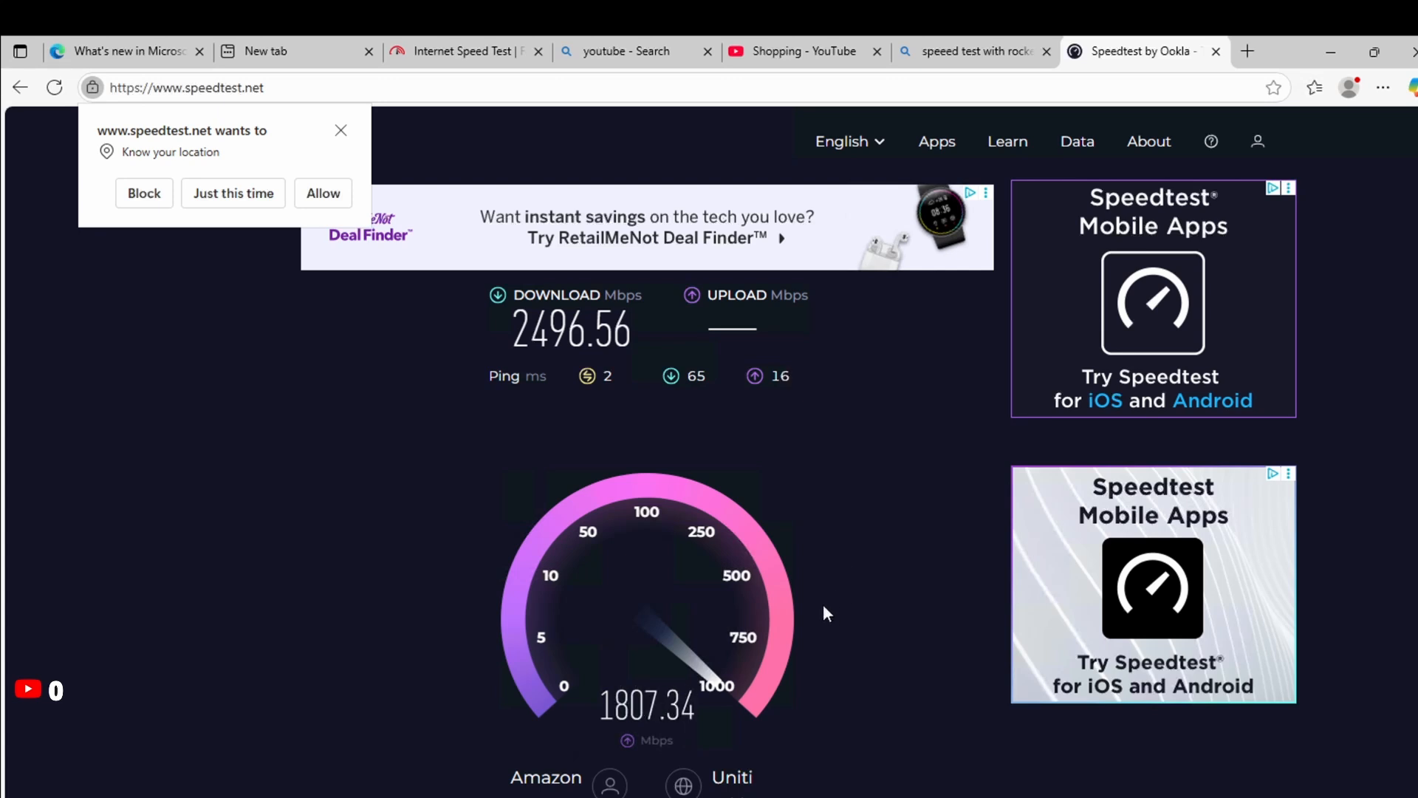
click(342, 132)
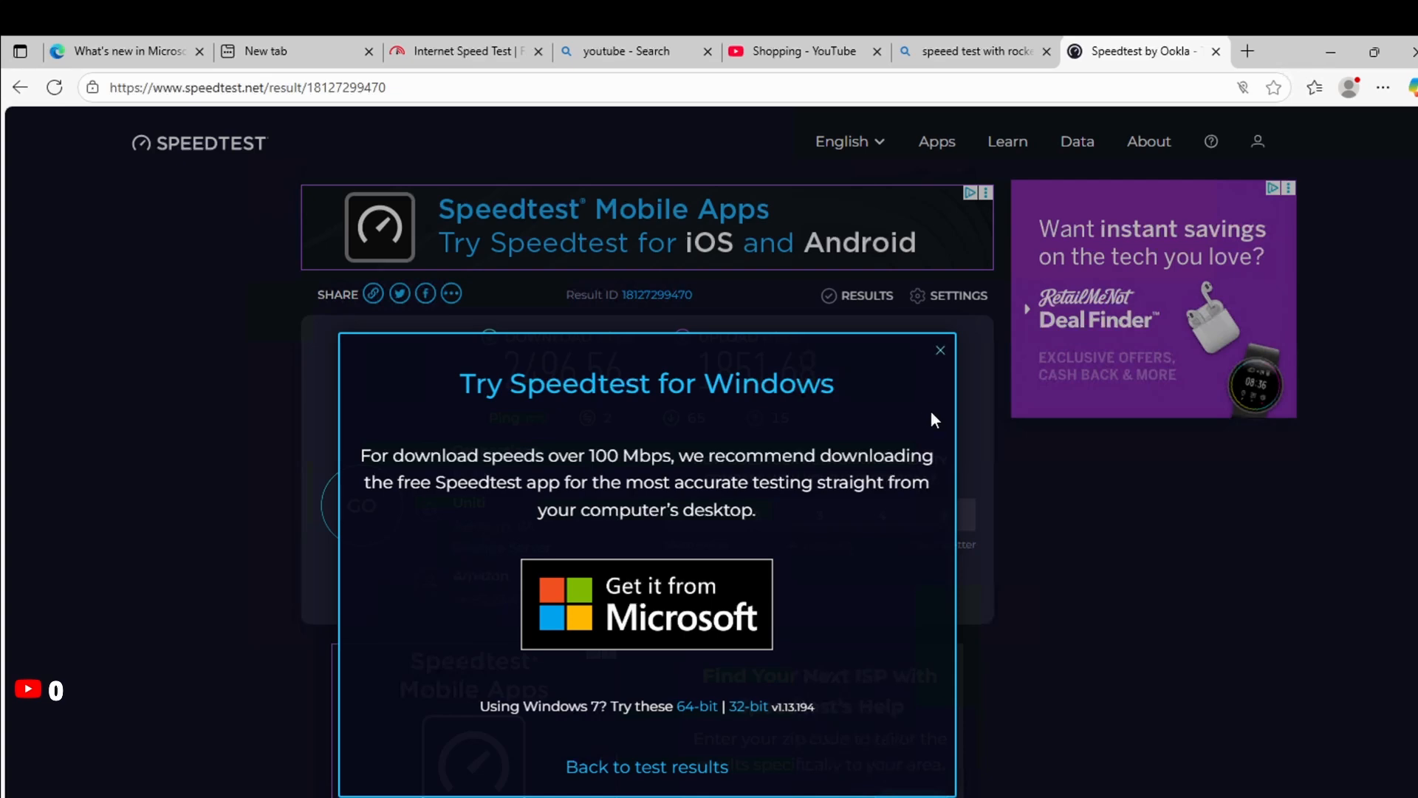
key(ctrl+Left)
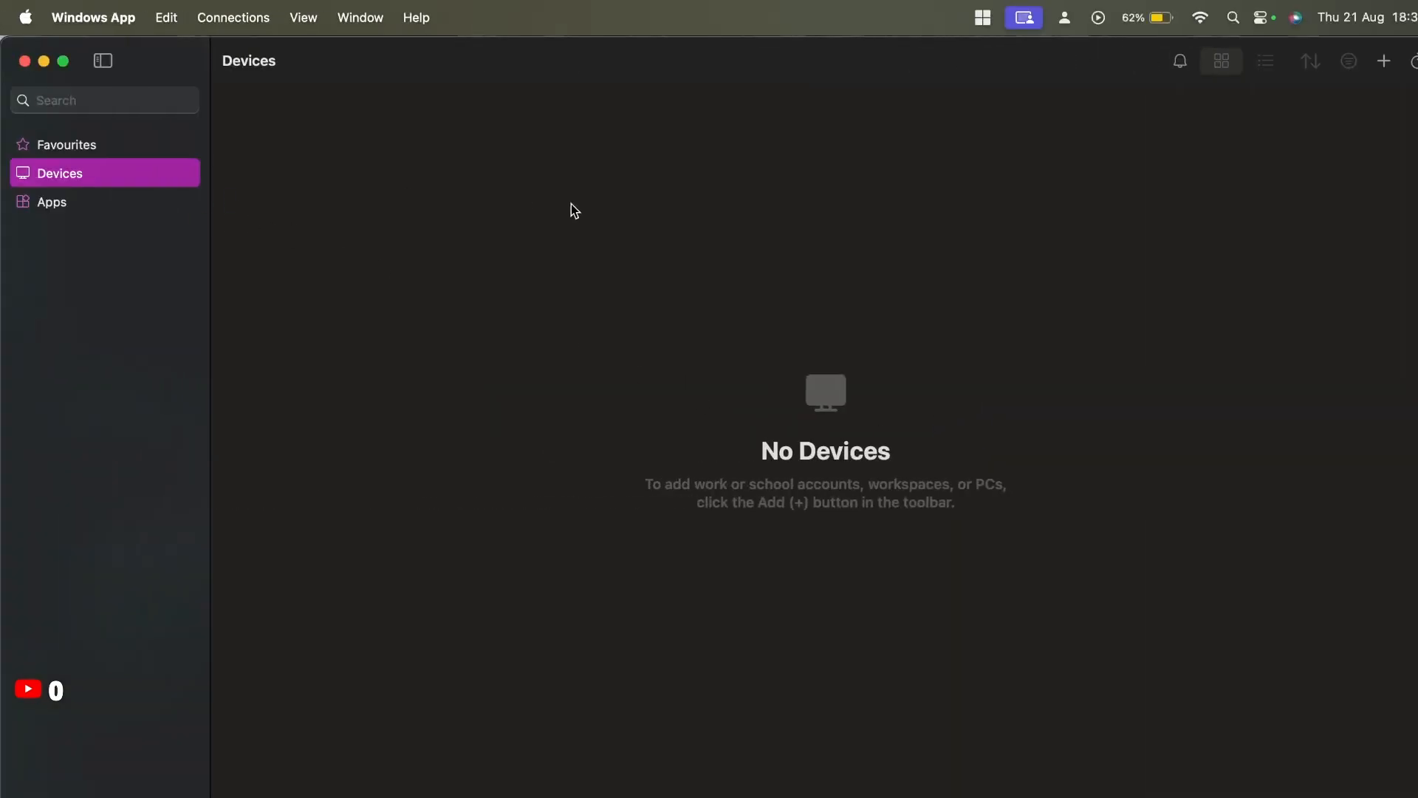
key(super+Tab)
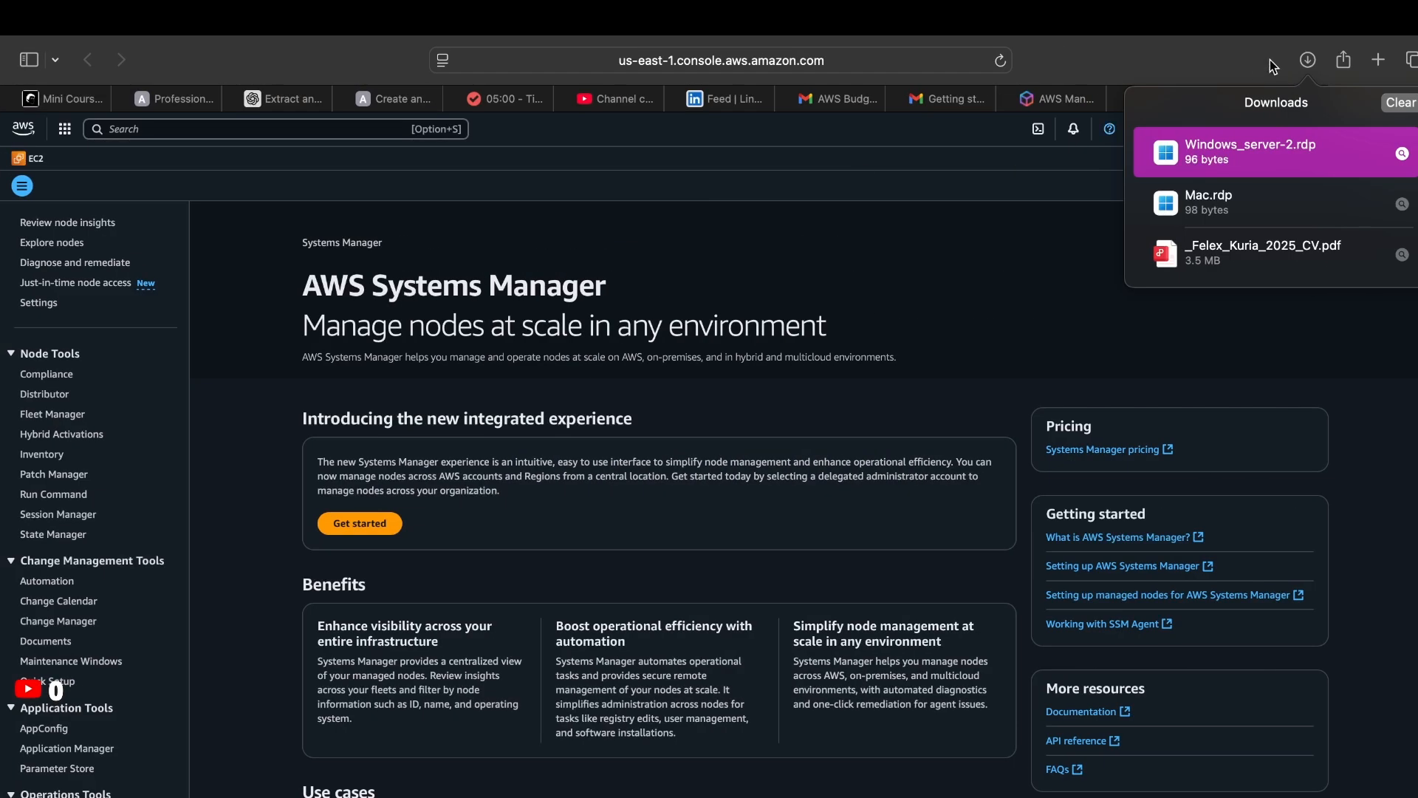
double_click(1224, 141)
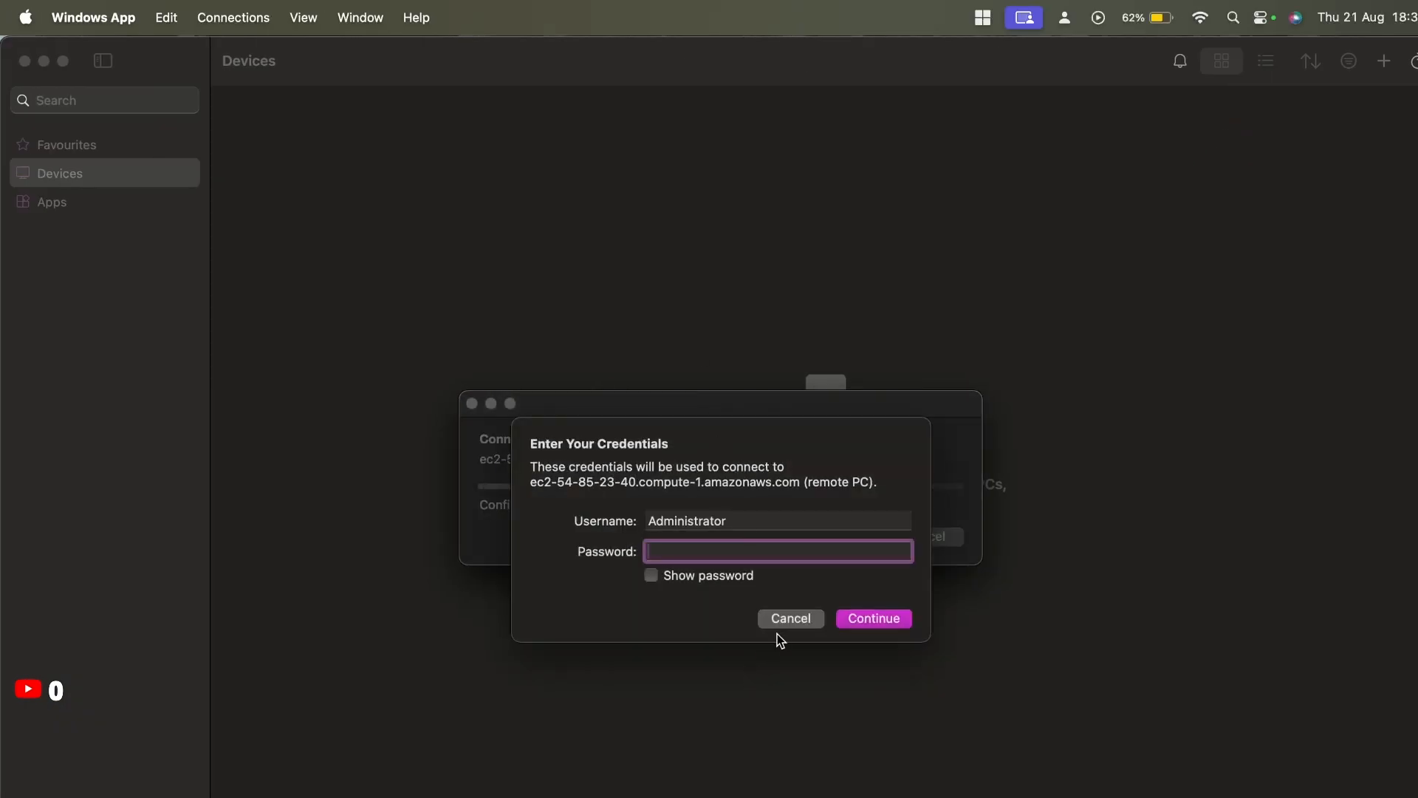
click(793, 623)
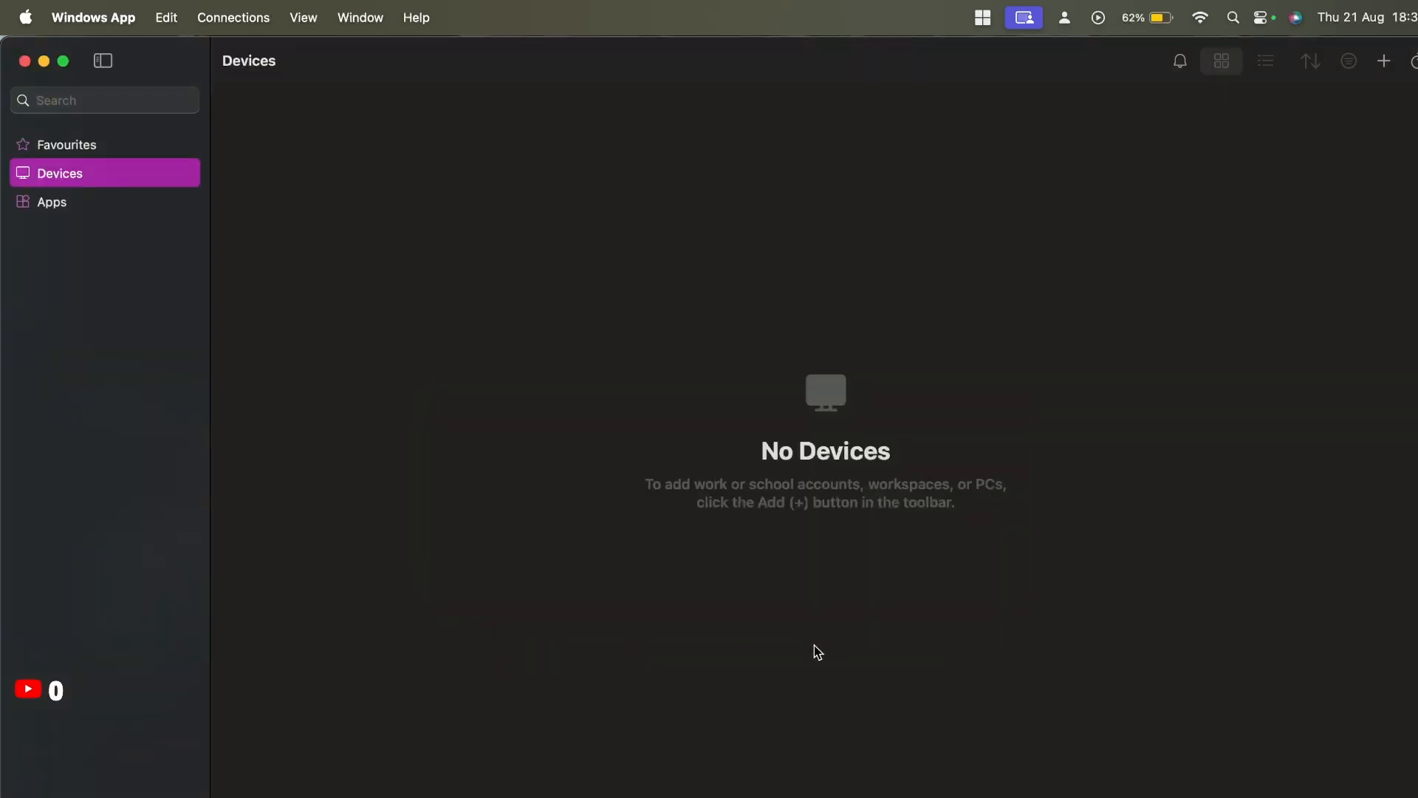
- Switch to Safari, open the downloaded Mac.rdp connection, enter the Administrator account password and accept the unverified certificate
key(super+Tab)
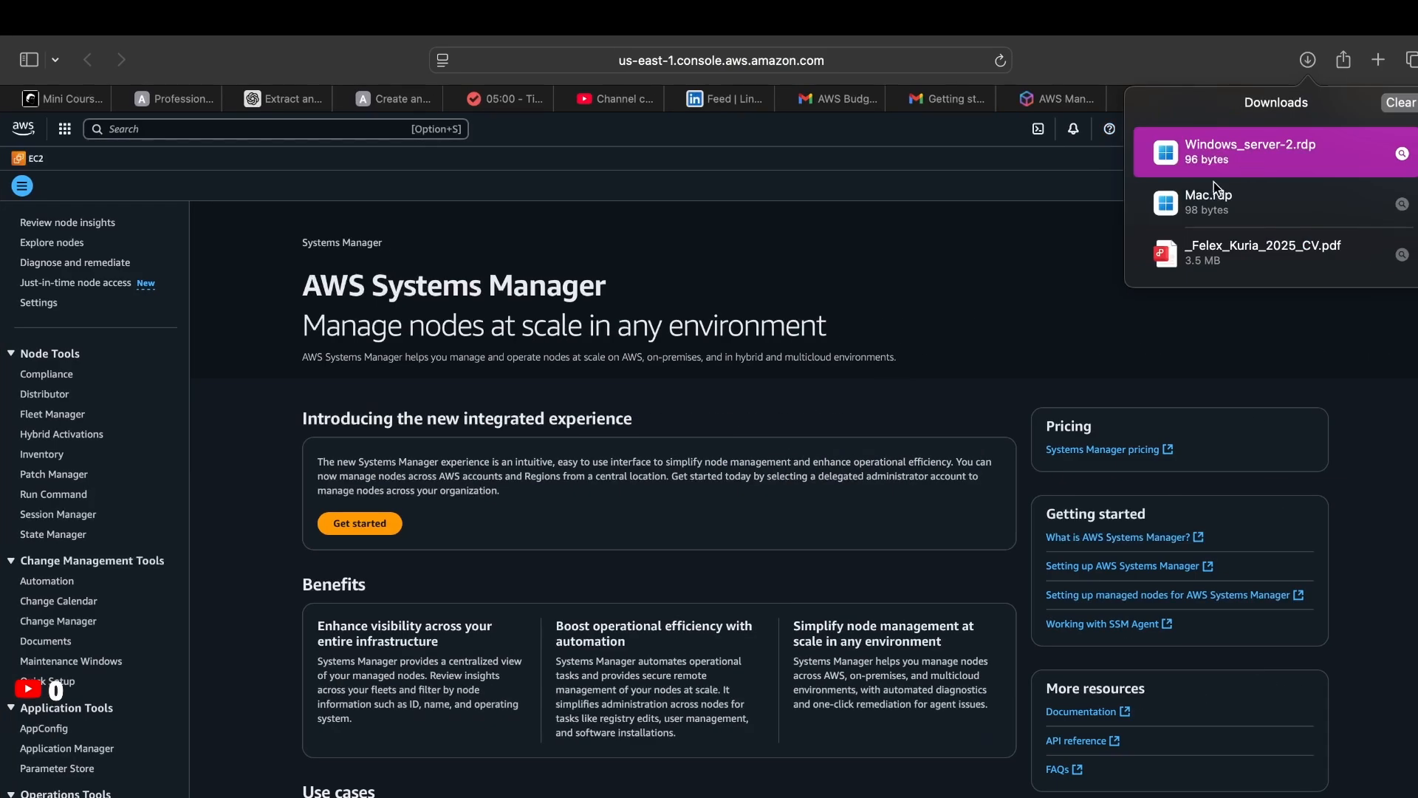
double_click(1214, 187)
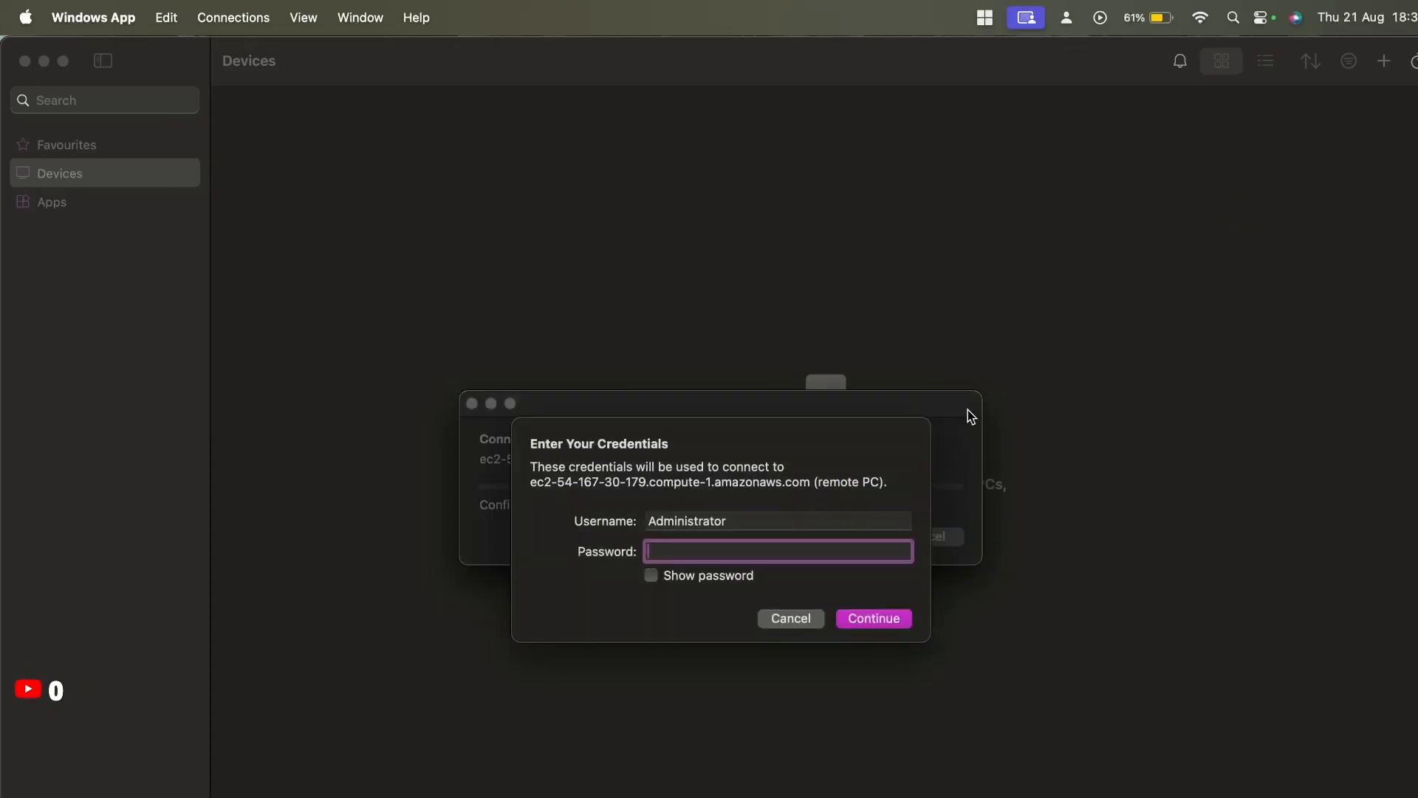
key(super+v)
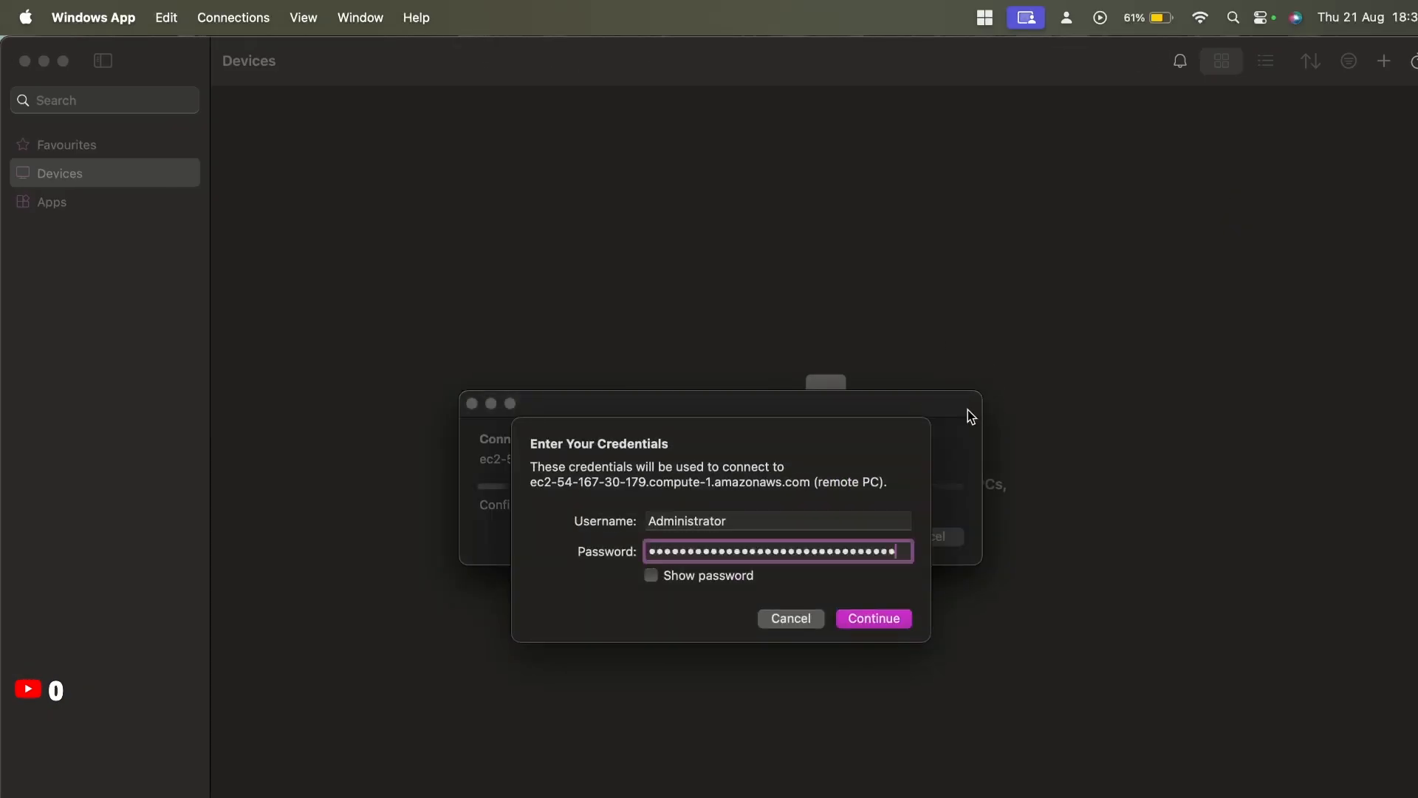
click(880, 621)
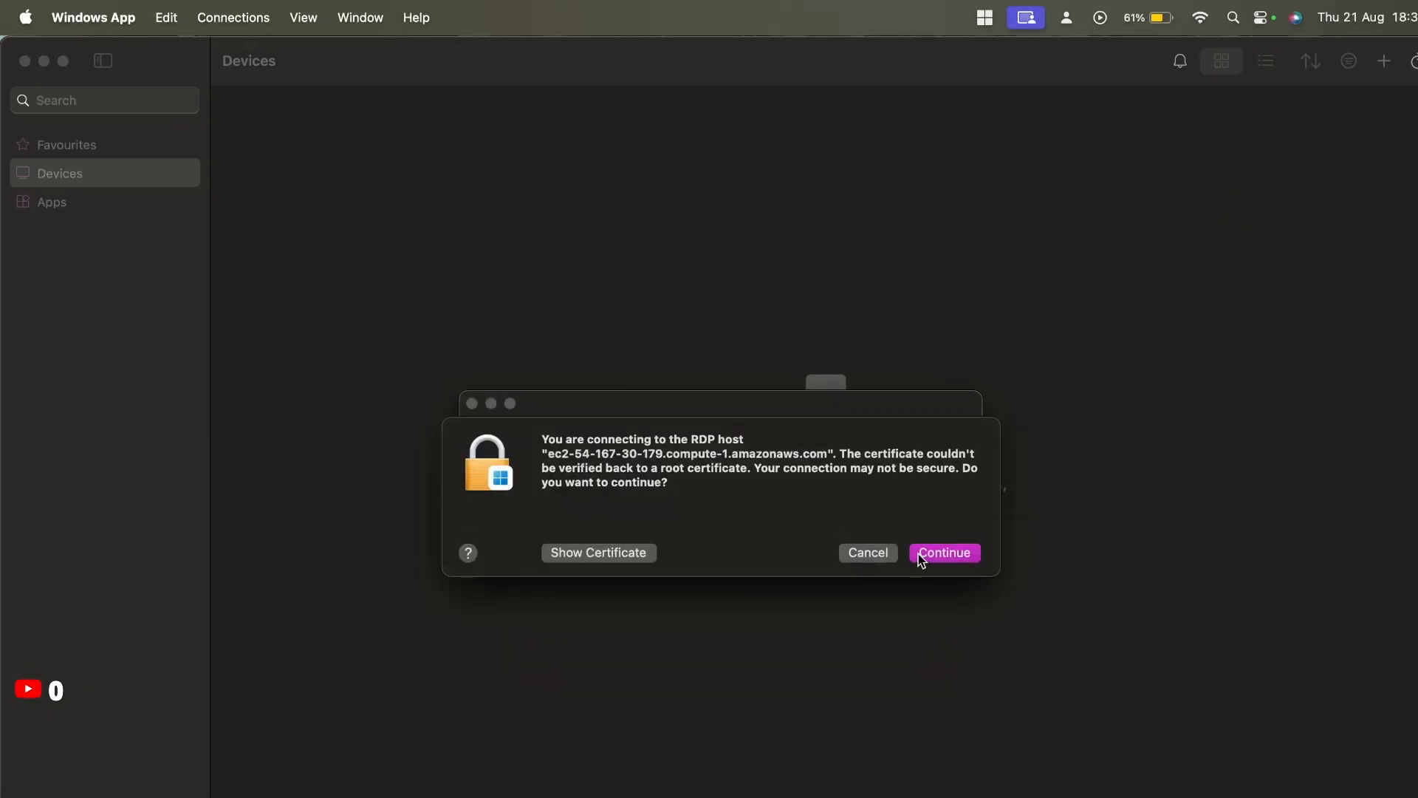
click(936, 555)
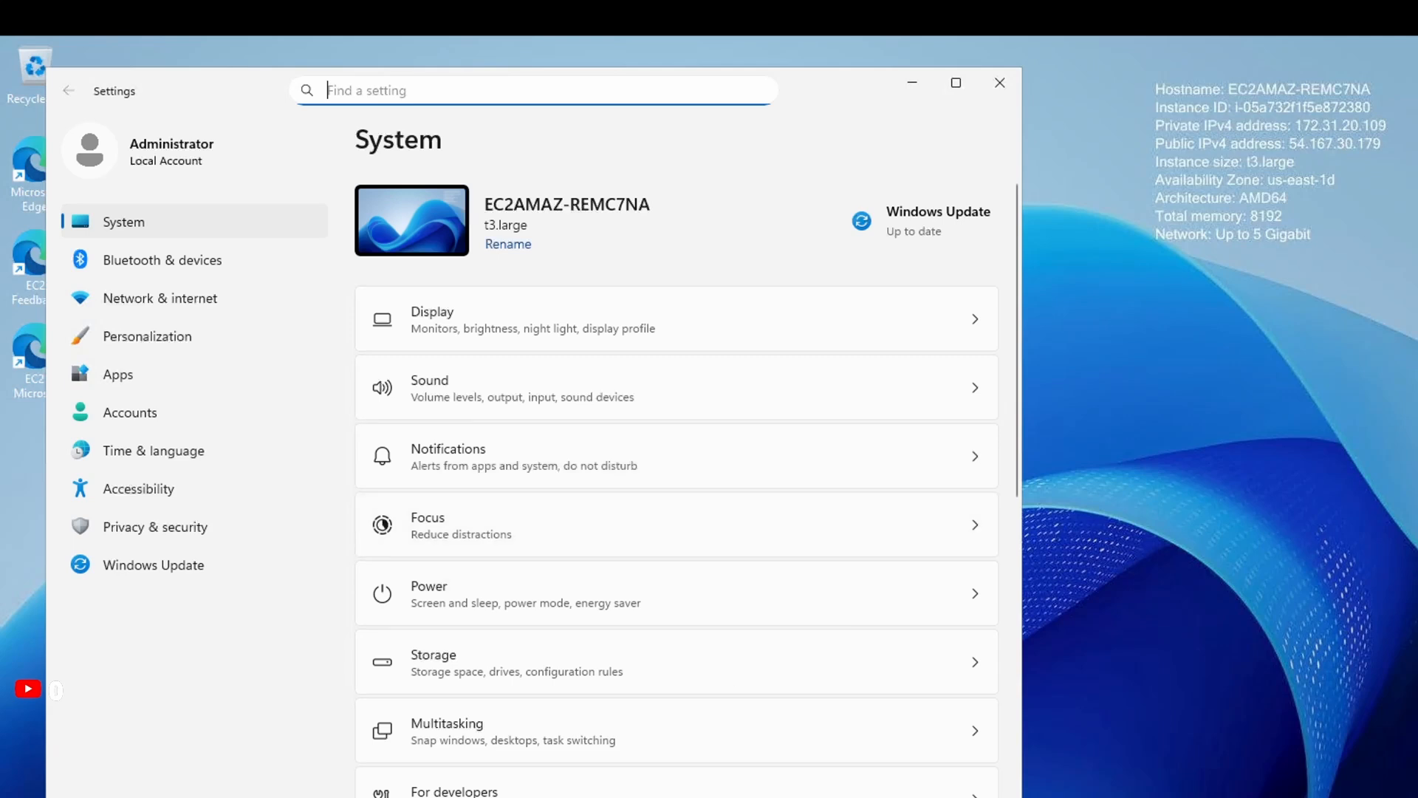
- View the device and Windows specifications in the remote desktop's System About settings, and return to the System page
scroll(753, 625, down, 8)
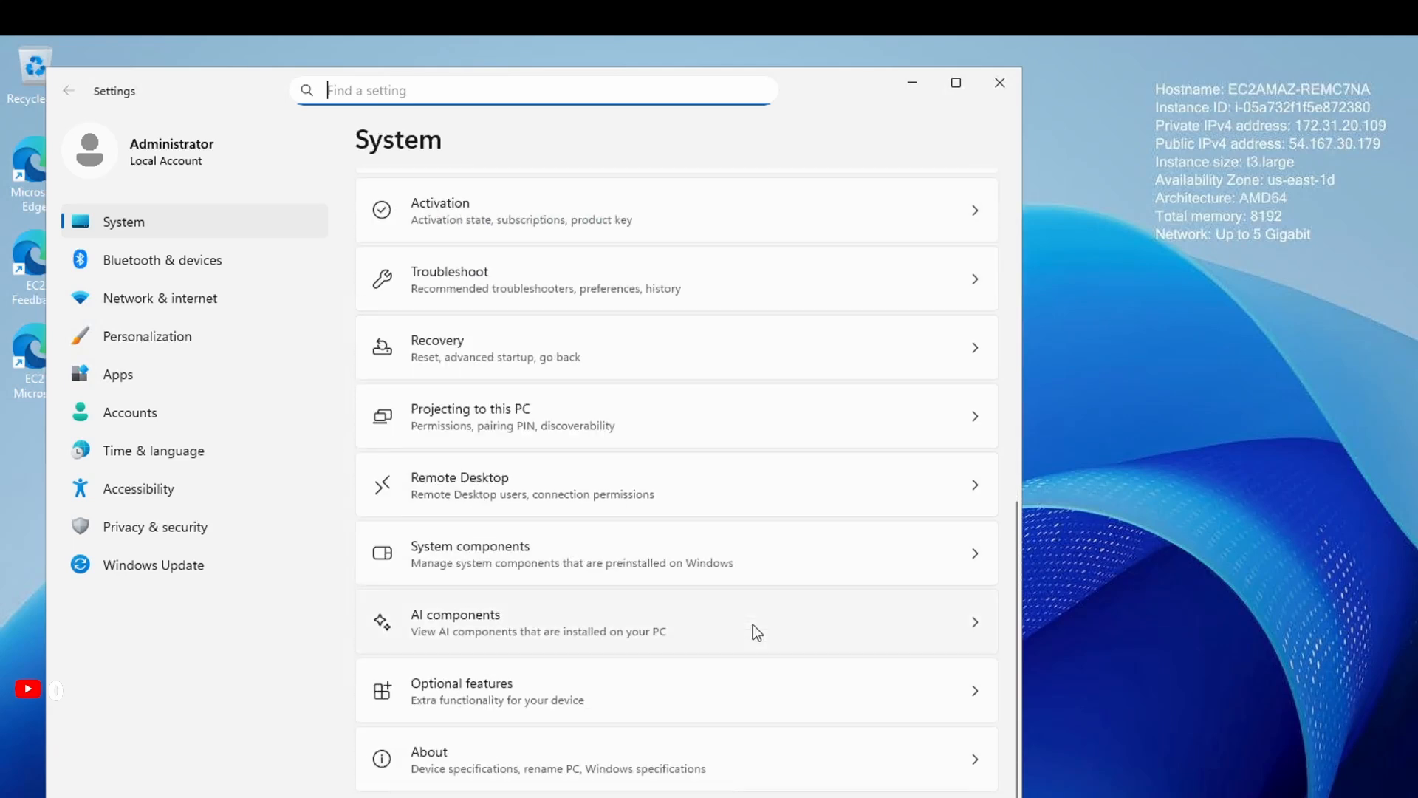
click(658, 756)
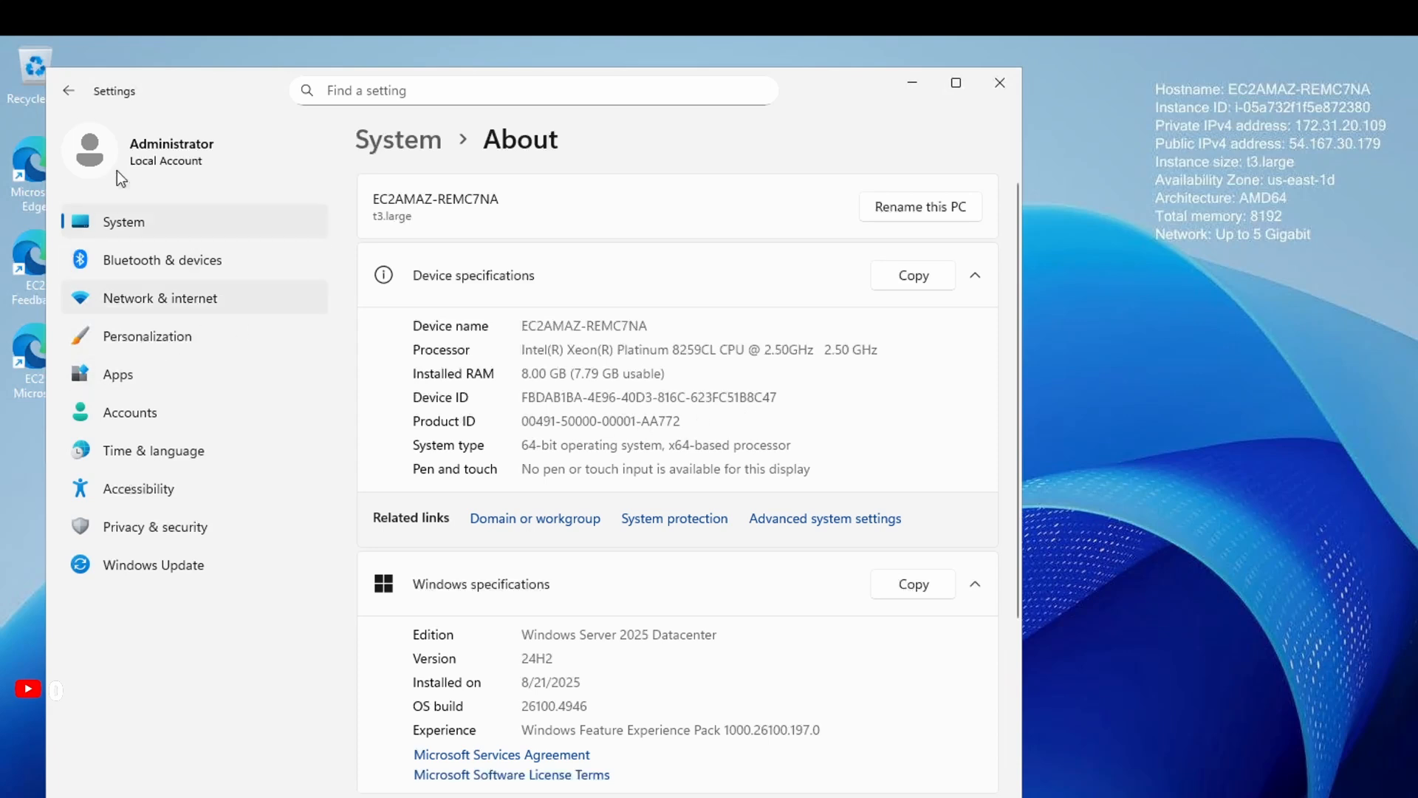
click(68, 88)
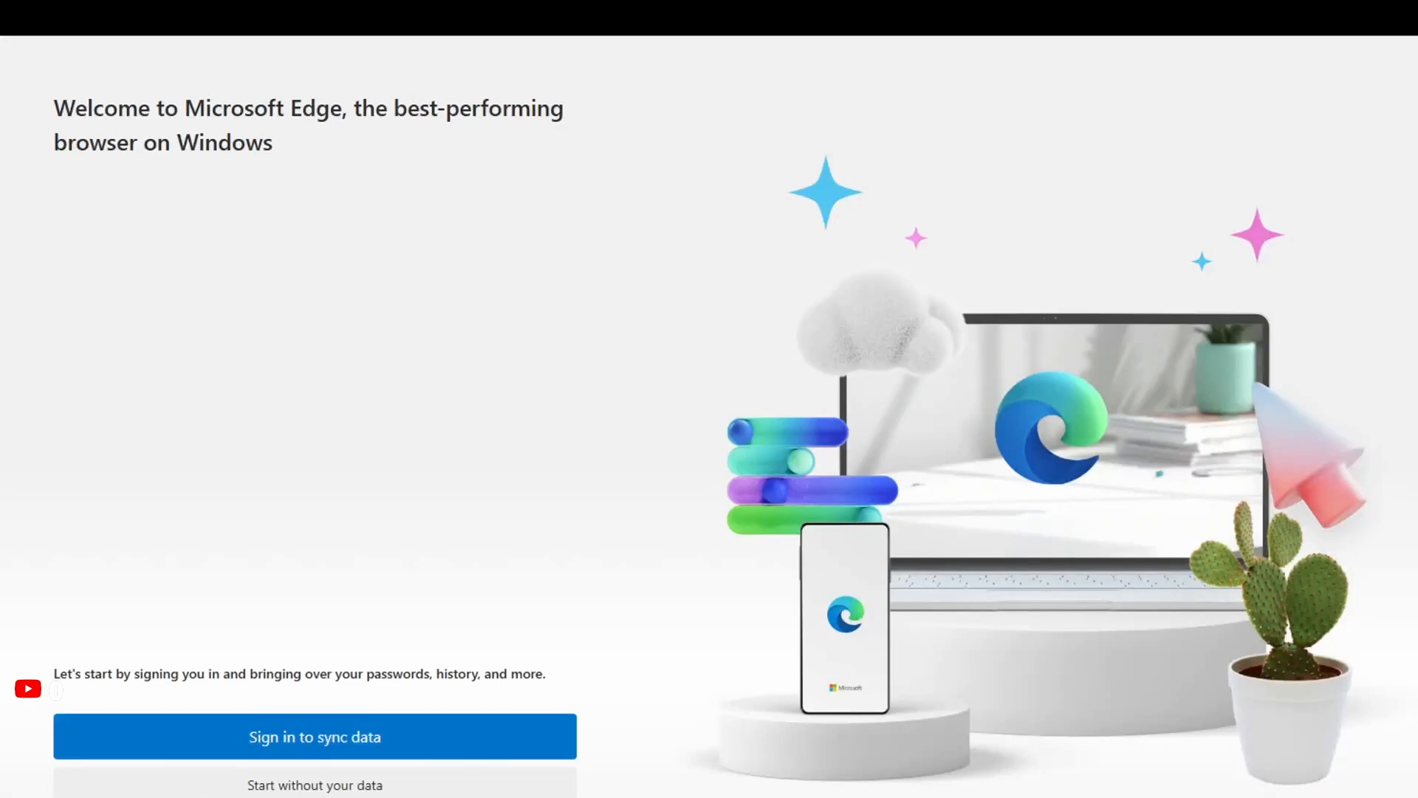
- Complete Microsoft Edge's first-run setup without signing in or adding Google data, confirming the browsing data import page as offered
click(288, 786)
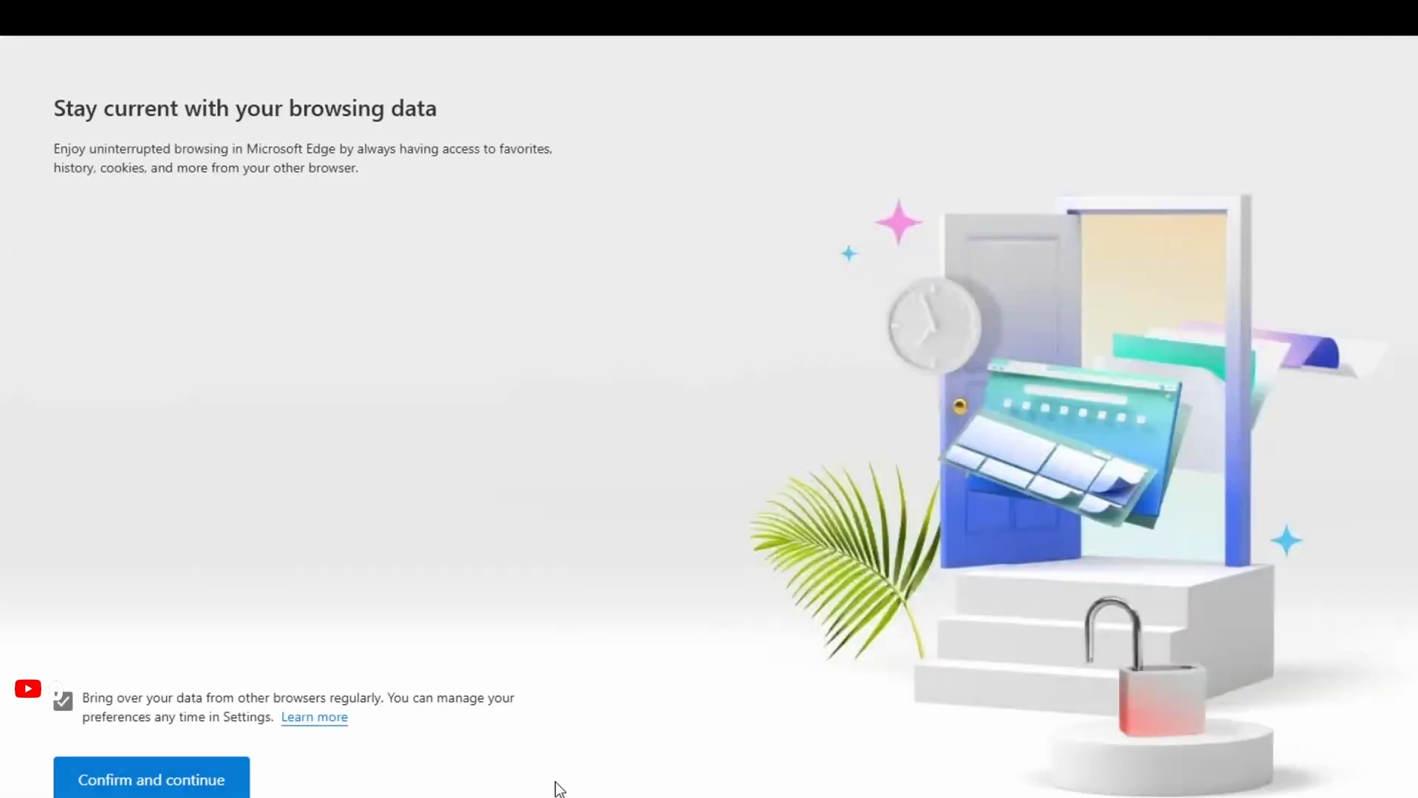
click(207, 788)
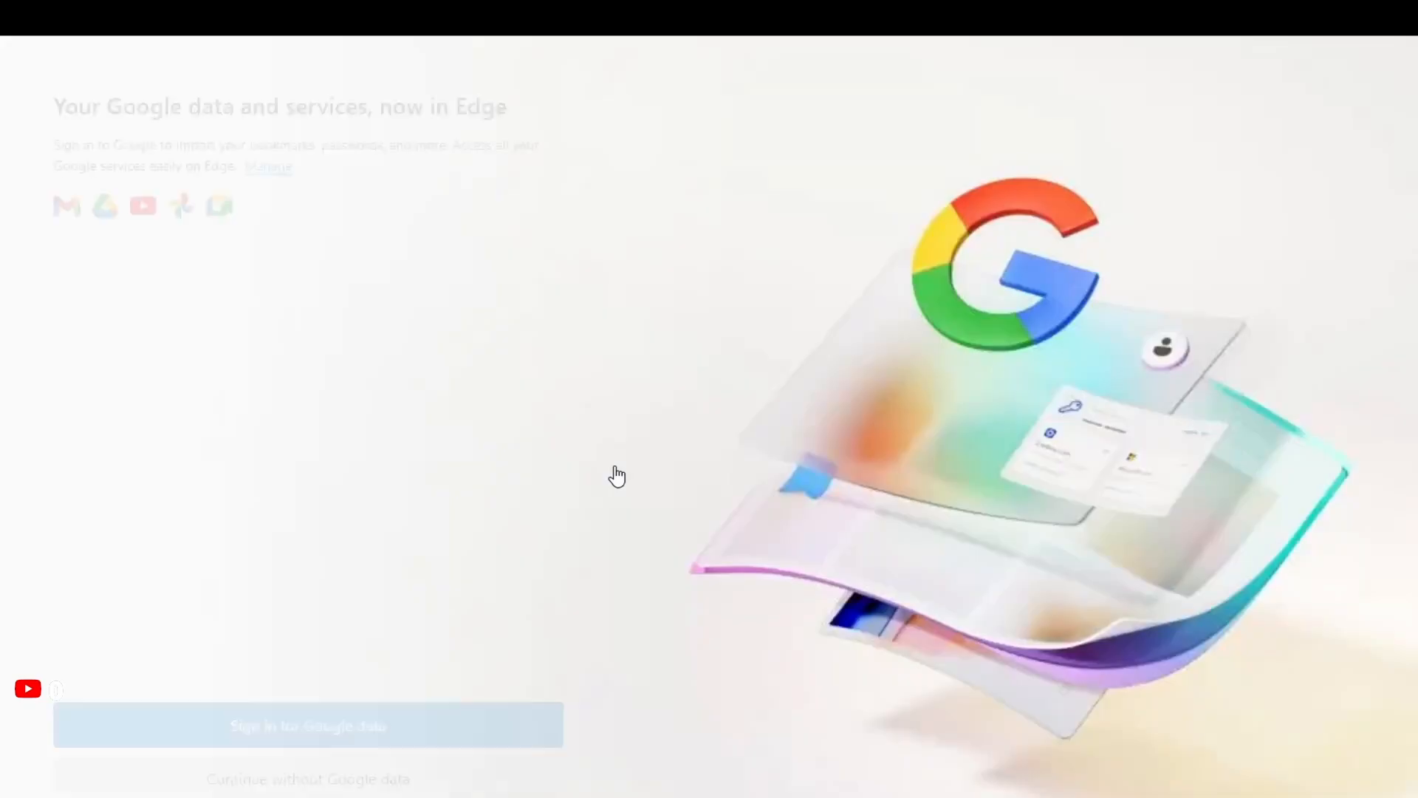
click(345, 787)
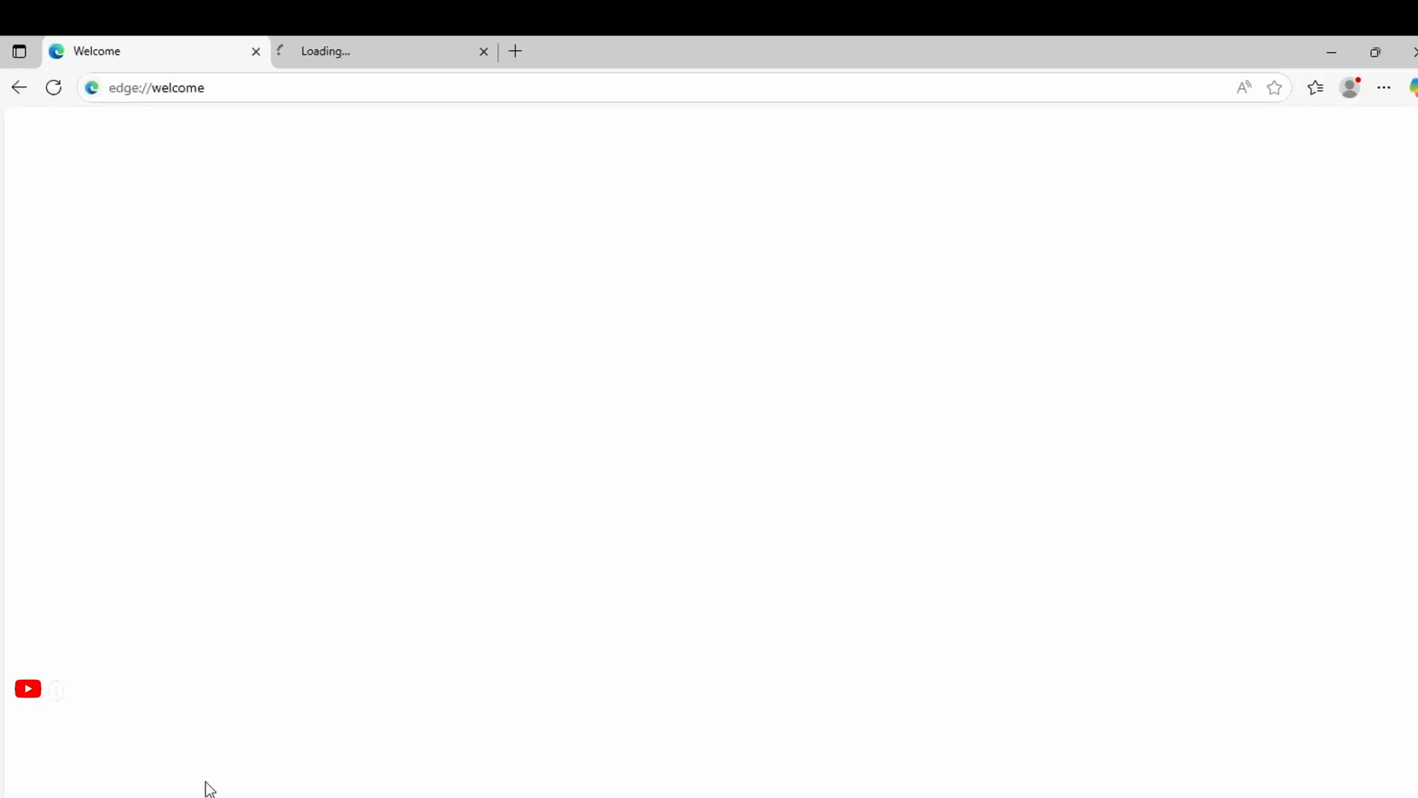
- Open fast.com in a new browser tab to test the remote desktop's internet speed
click(516, 52)
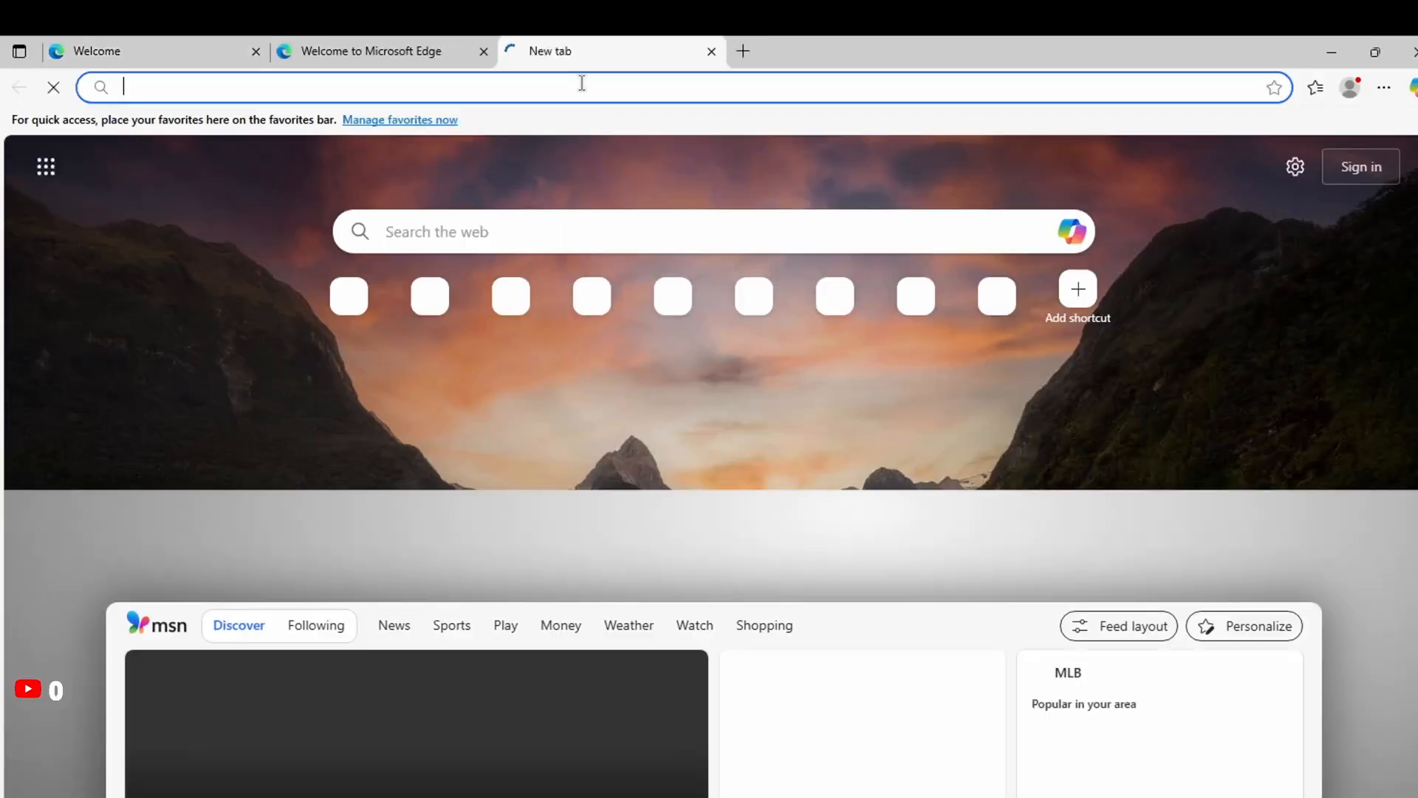
text(f)
text(as)
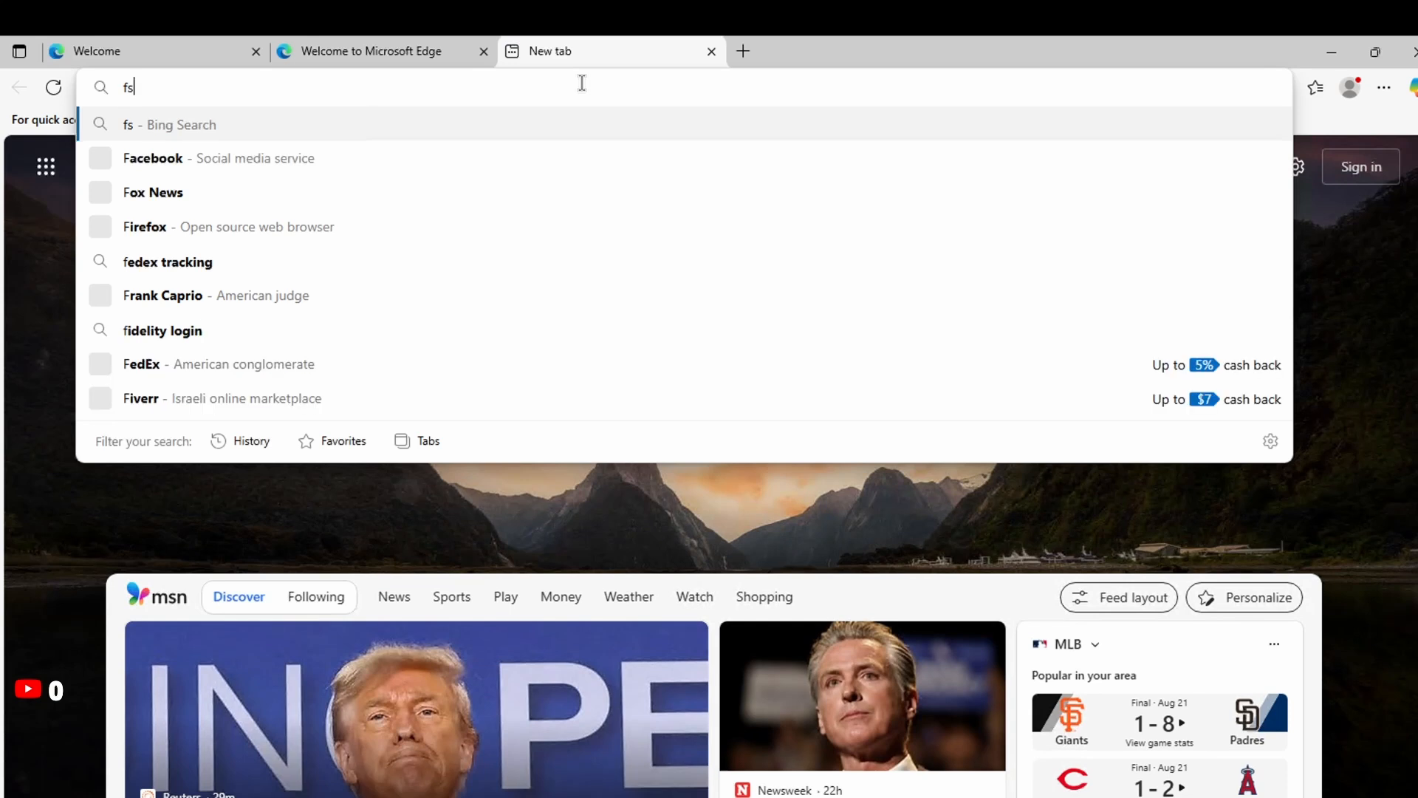
text(t)
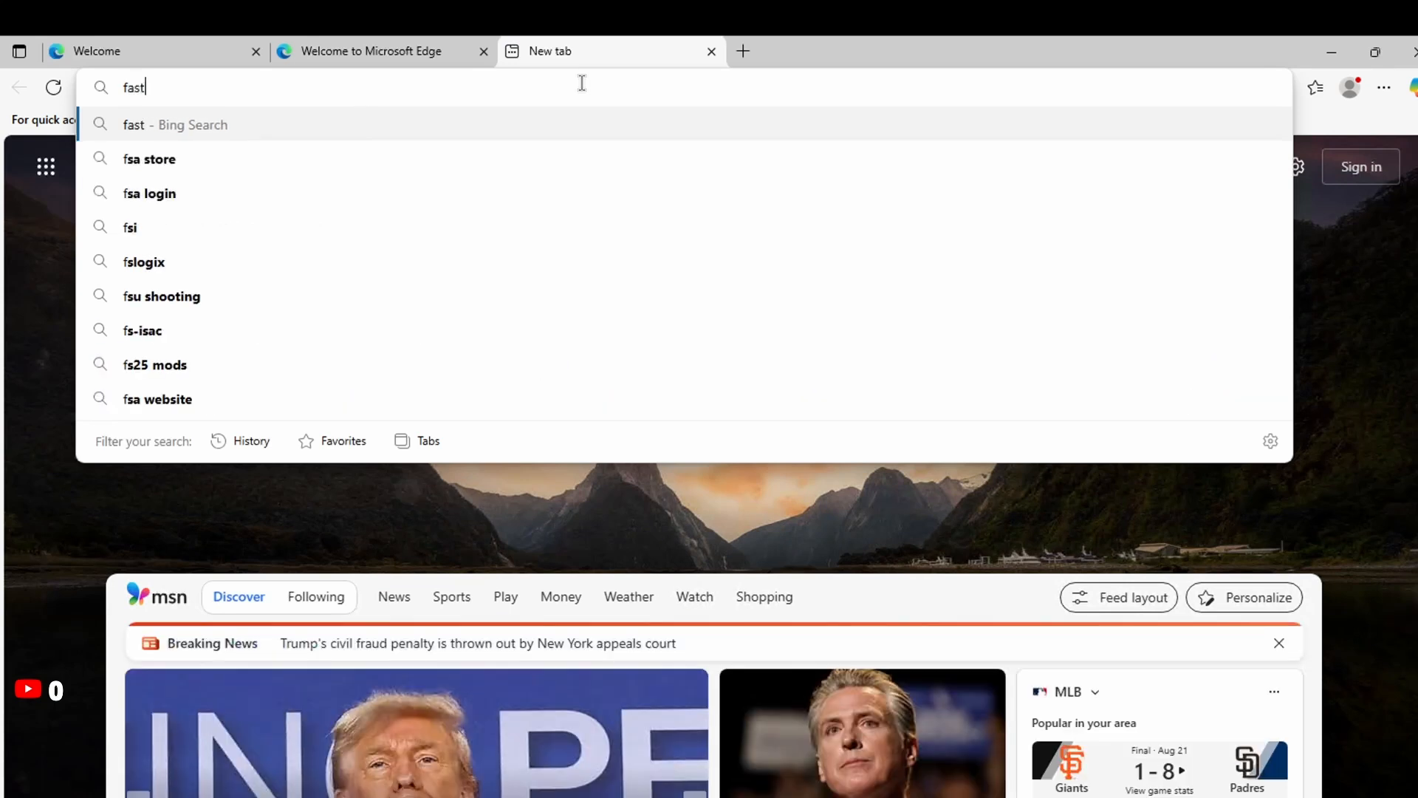
text(.com)
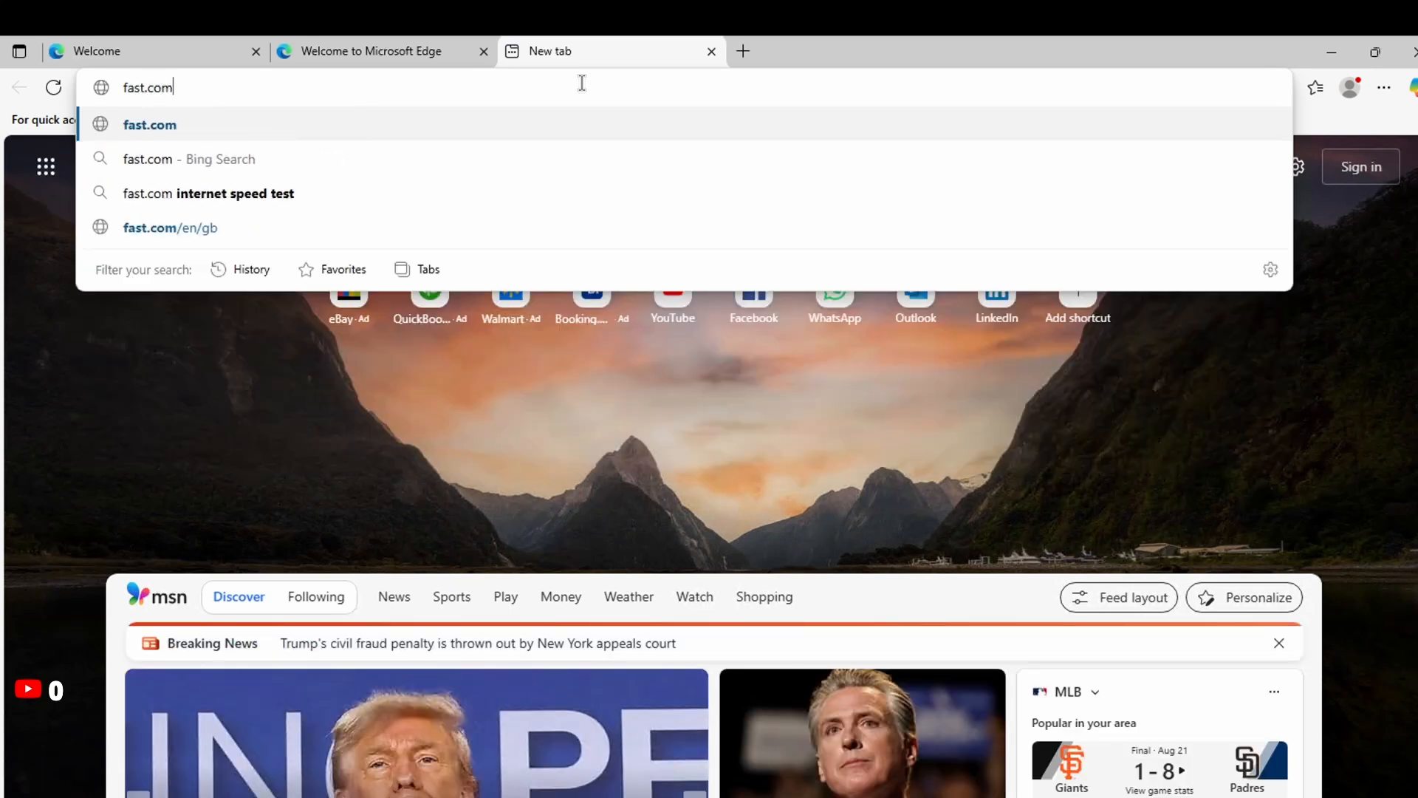
key(Return)
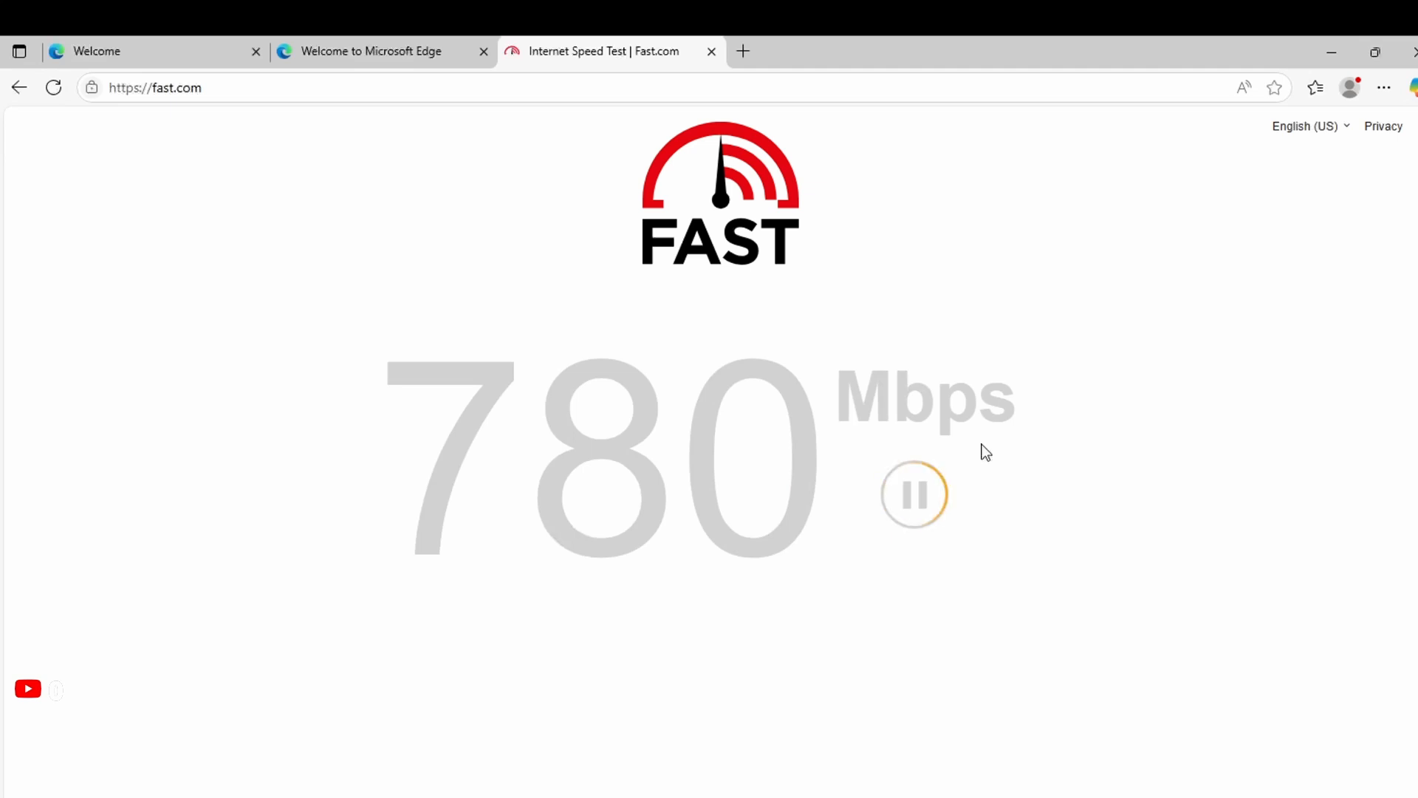
key(super+Tab)
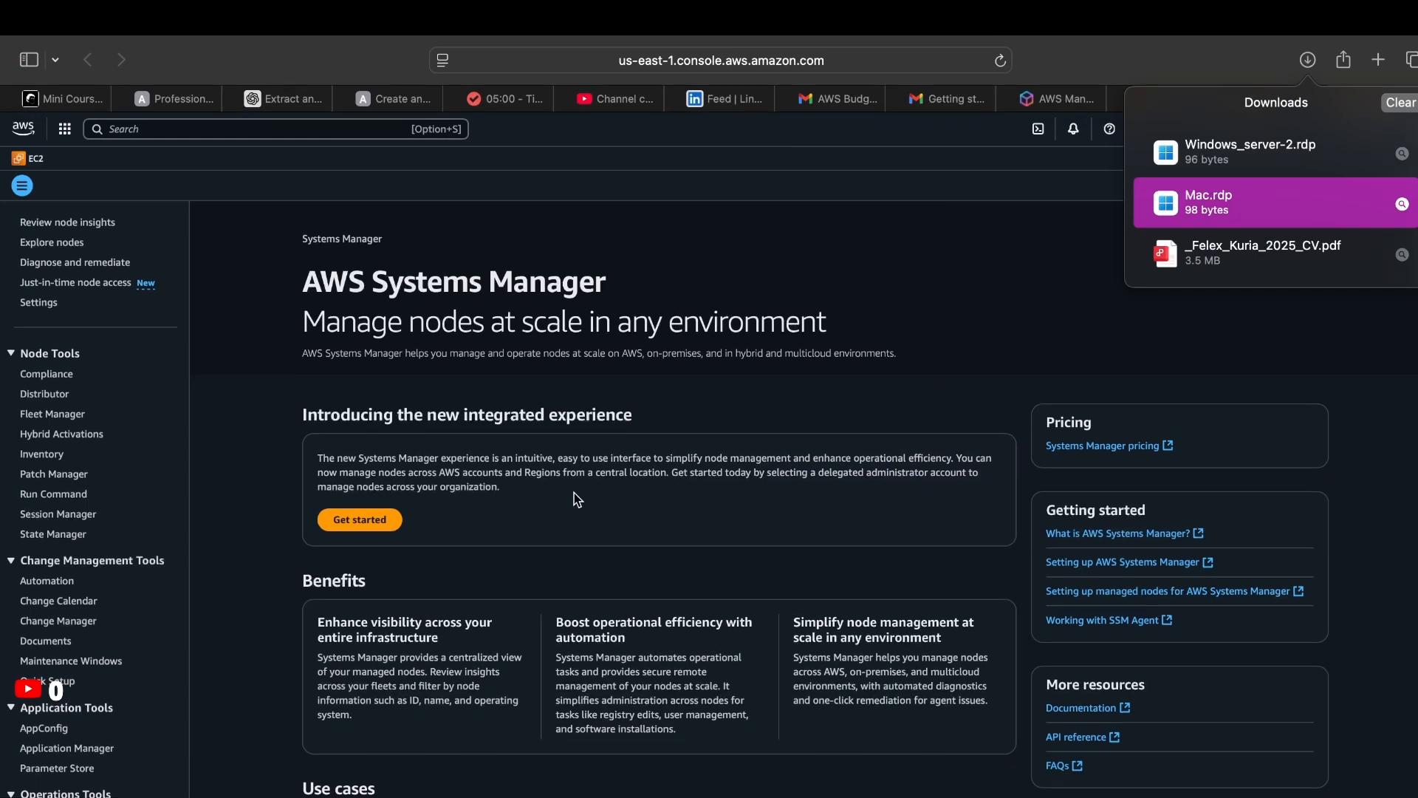
scroll(574, 494, down, 2)
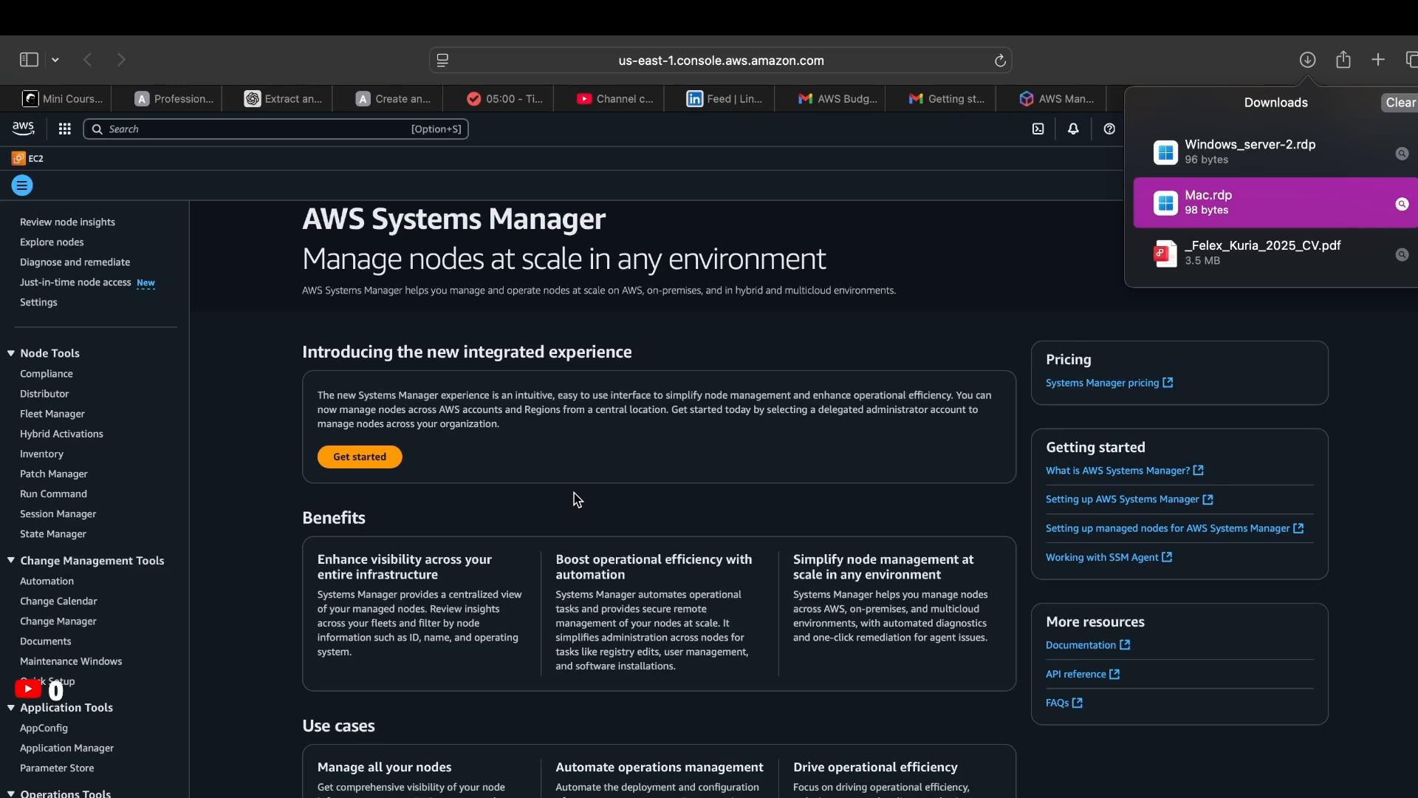
key(super+Tab)
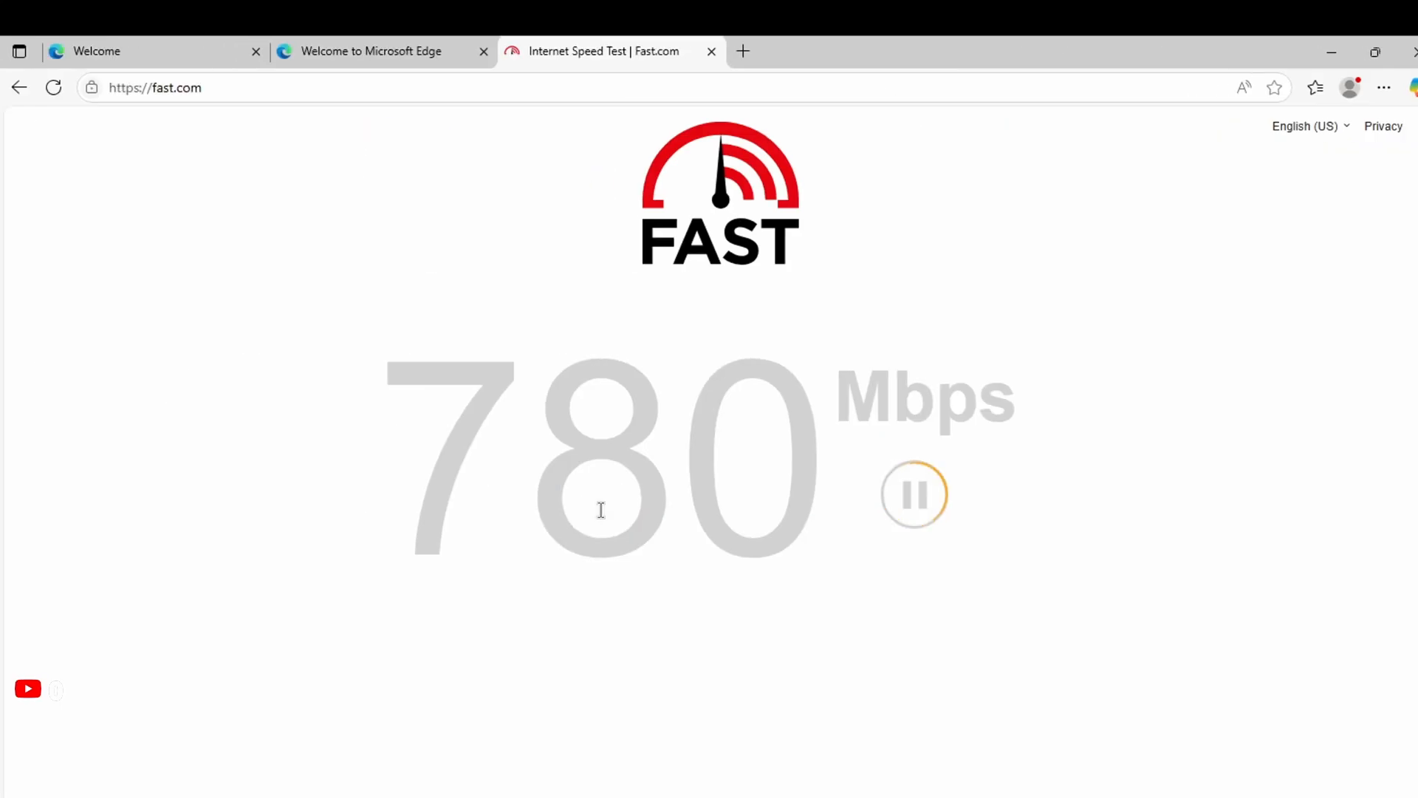
key(super+Tab)
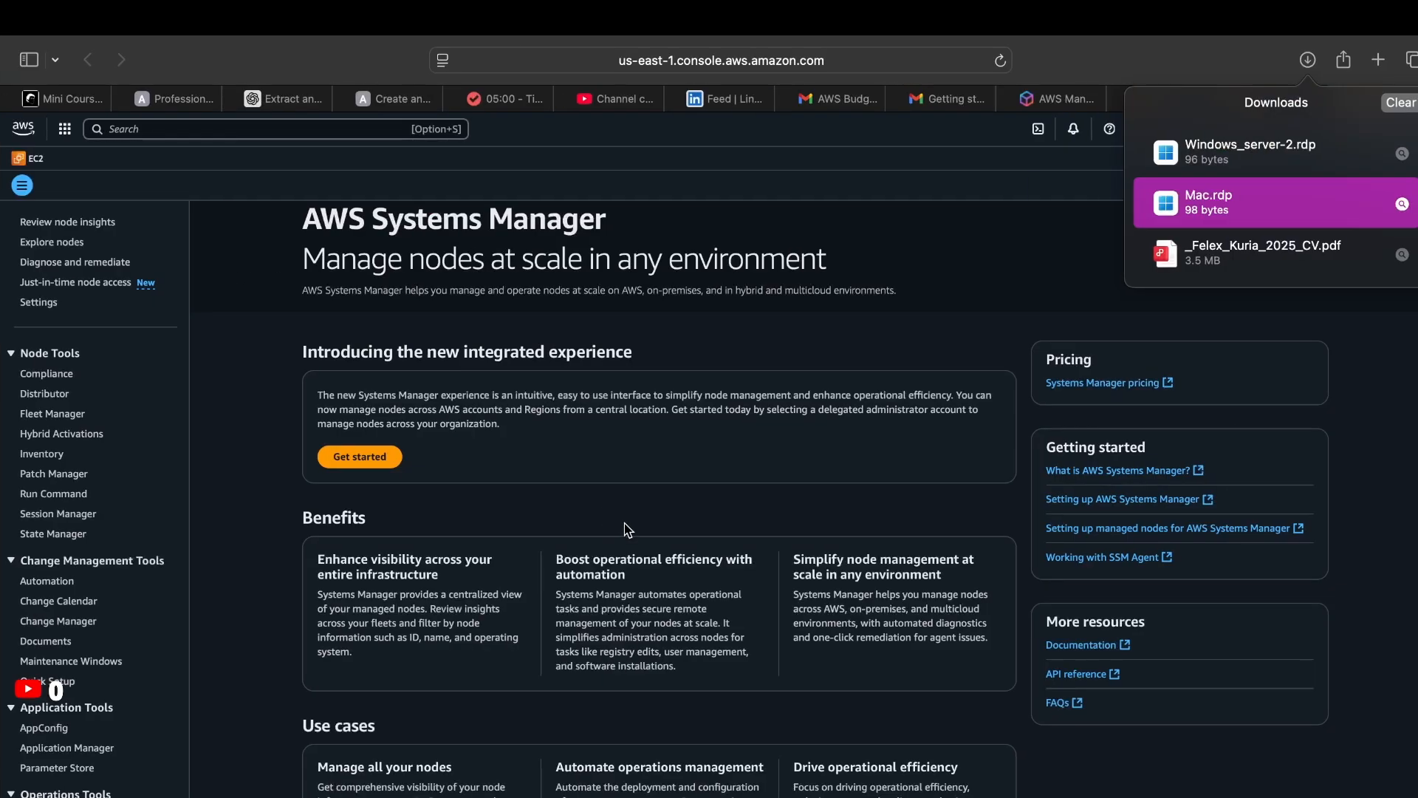
key(super+Tab)
key(super+Tab)
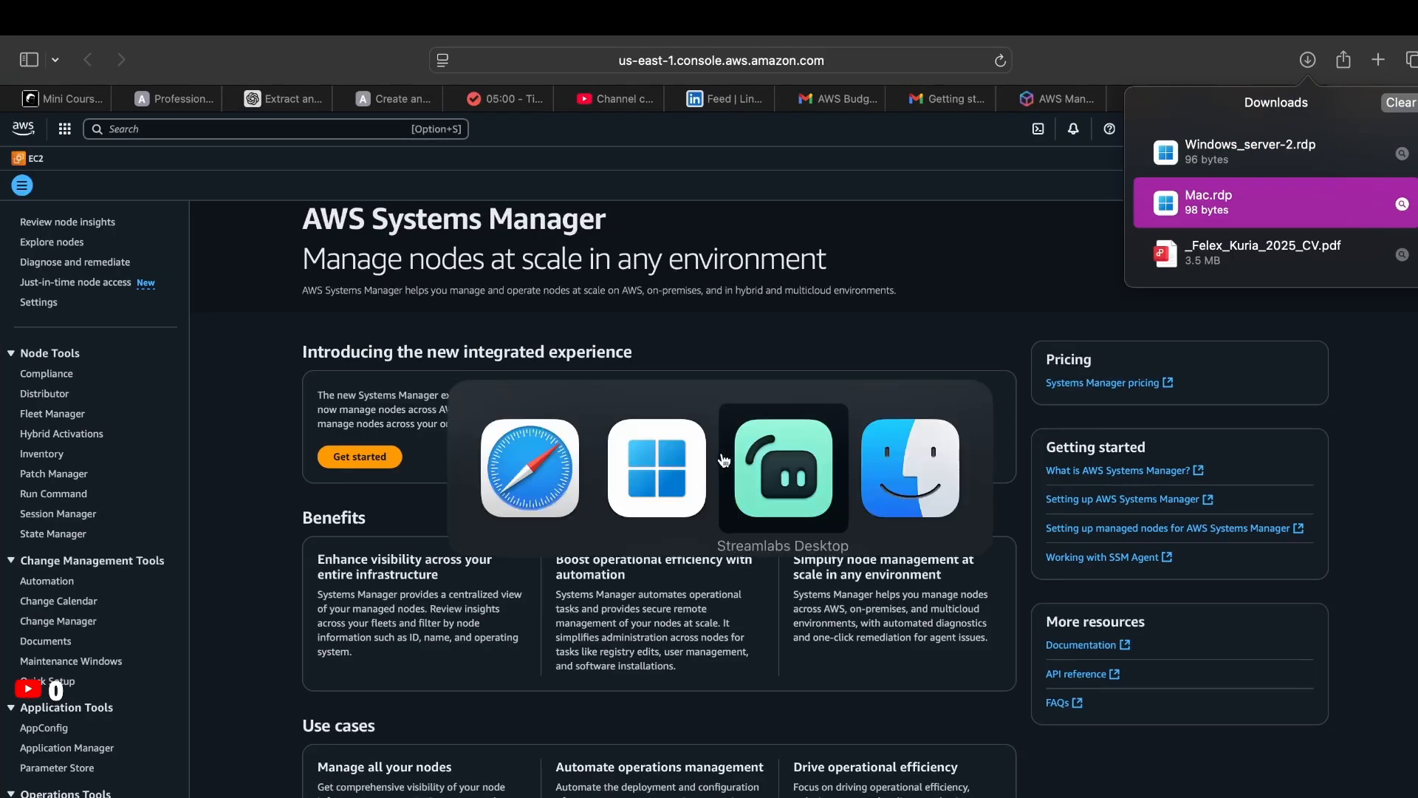